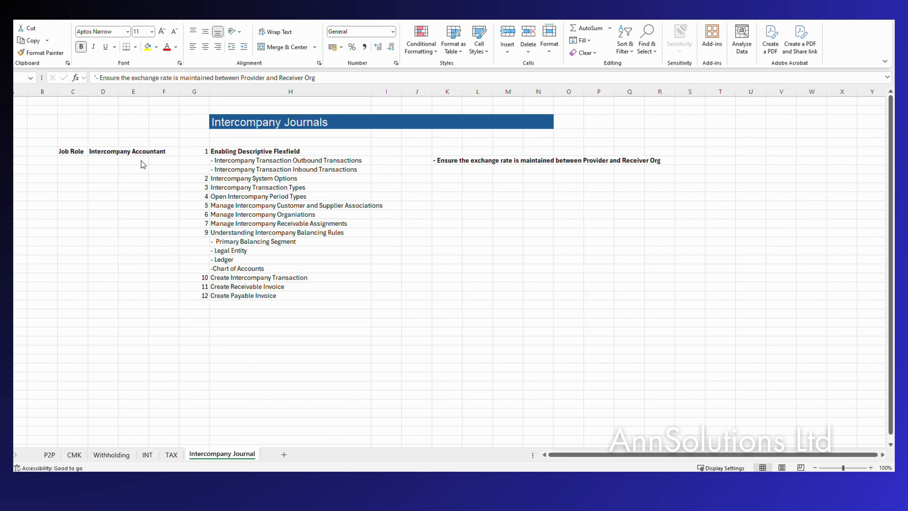
# Examine the exchange rate note and the descriptive flexfield items for outbound and inbound transactions in the Intercompany Journals outline
pyautogui.click(447, 162)
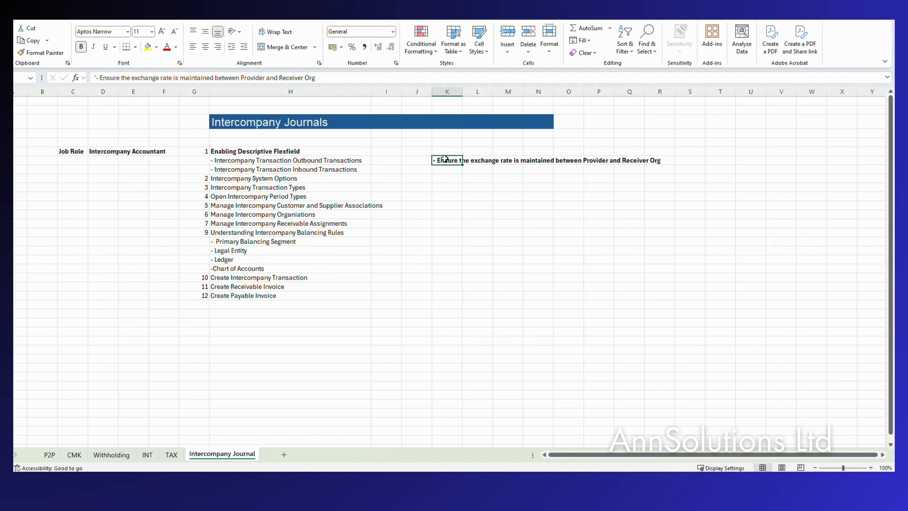
pyautogui.click(507, 160)
pyautogui.click(451, 158)
pyautogui.click(237, 150)
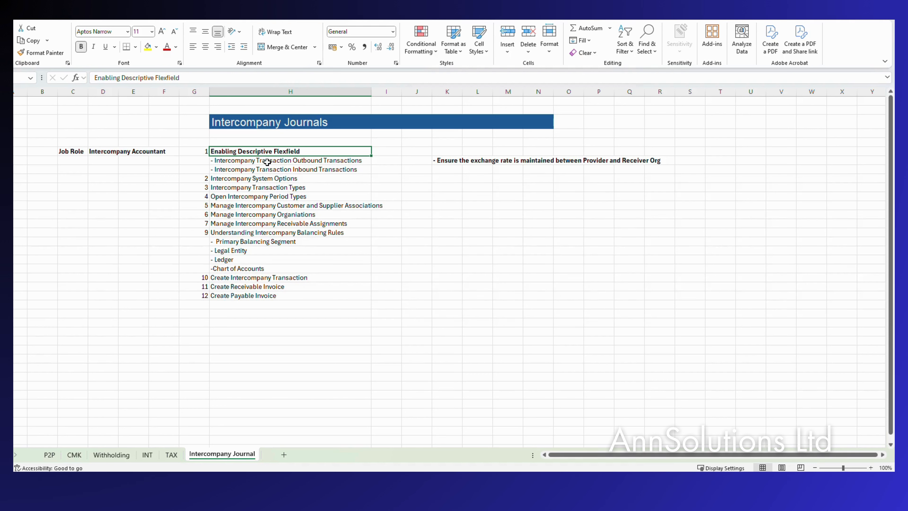
pyautogui.click(268, 161)
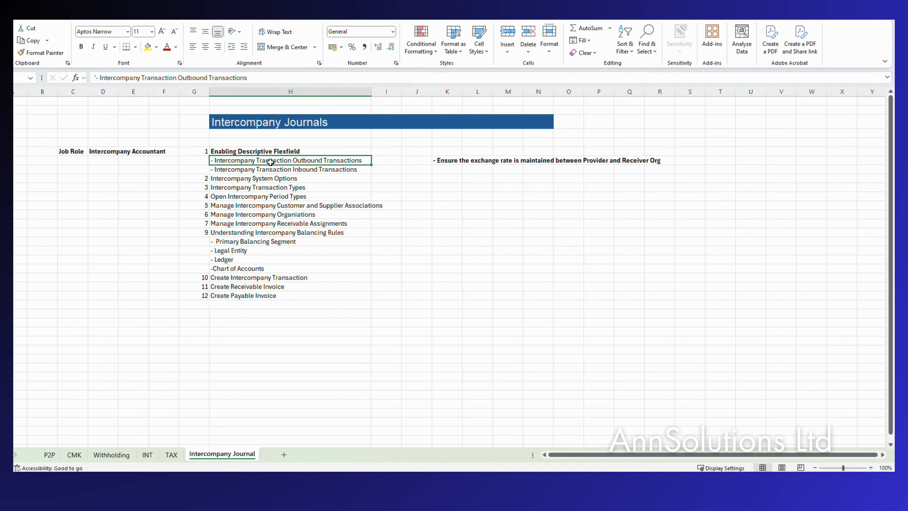
pyautogui.click(259, 170)
pyautogui.click(268, 162)
# Switch to Oracle, dismiss the chat notification and open Setup and Maintenance
pyautogui.click(513, 432)
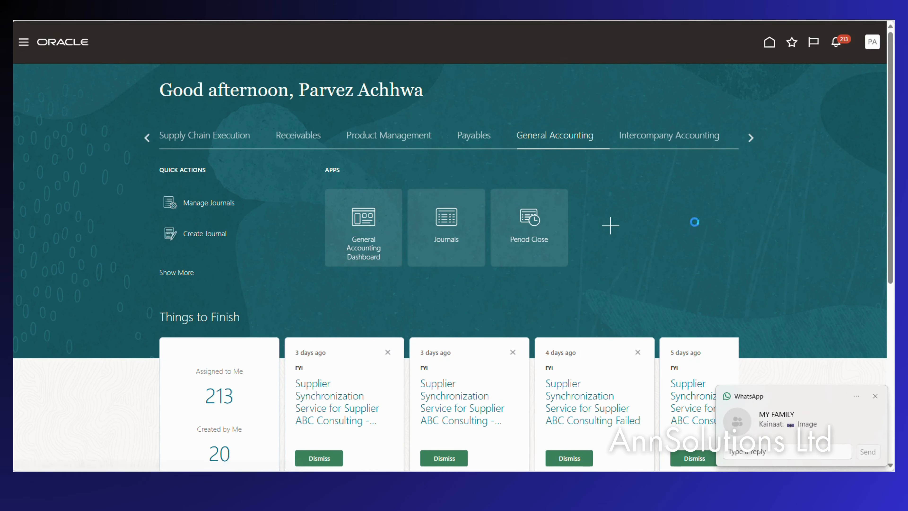
pyautogui.click(872, 42)
pyautogui.click(875, 395)
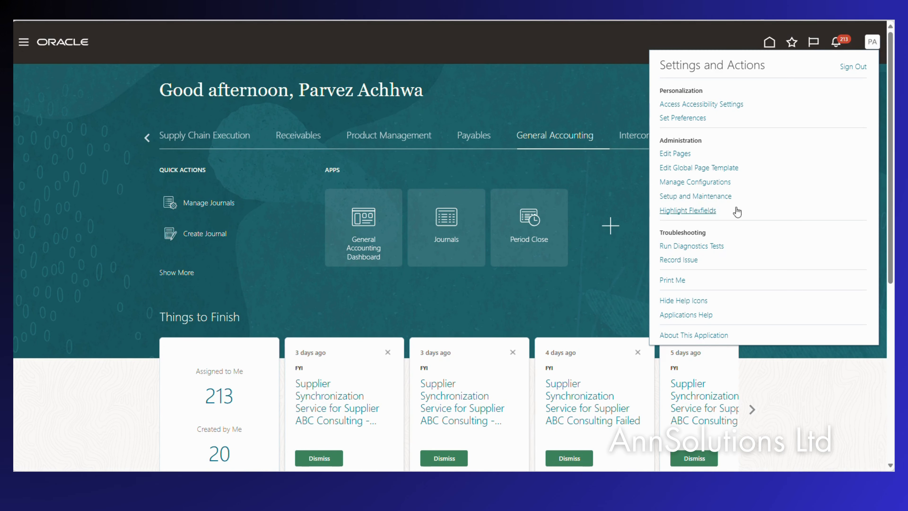
pyautogui.click(687, 197)
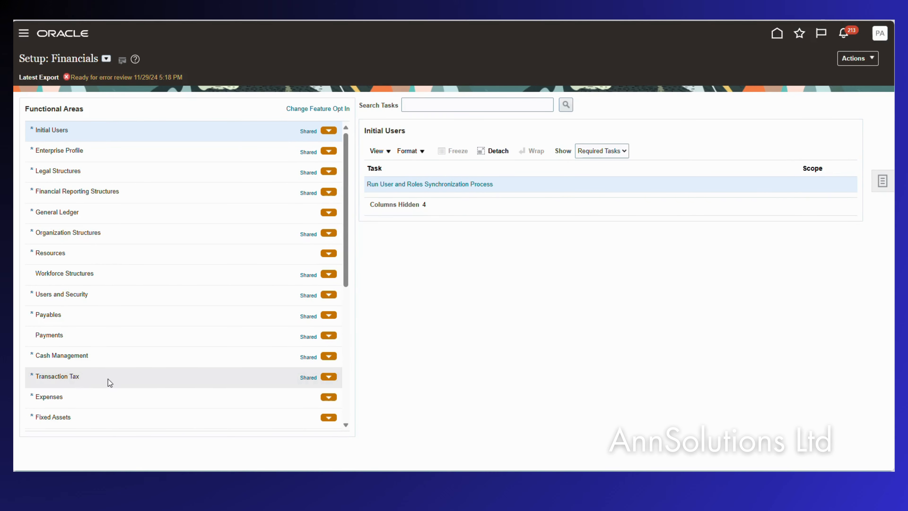
# Search the setup tasks for "manage intercompany descr" and open Manage Intercompany Descriptive Flexfield
pyautogui.scroll(-3, 63, 316)
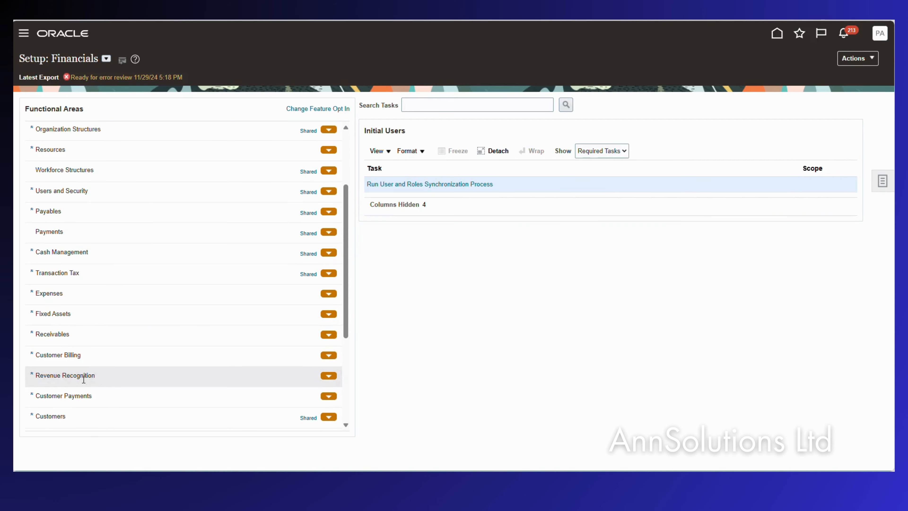
pyautogui.click(438, 102)
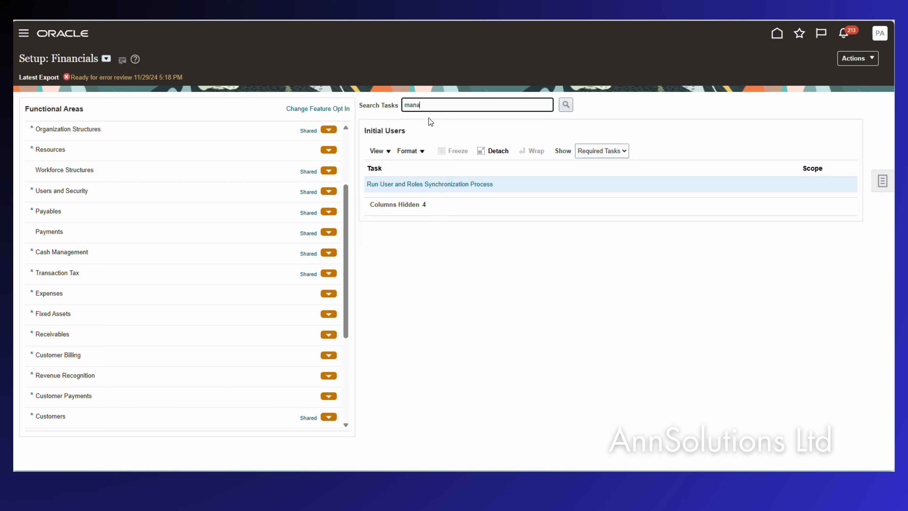
pyautogui.write('manage intercompany descr')
pyautogui.press('Return')
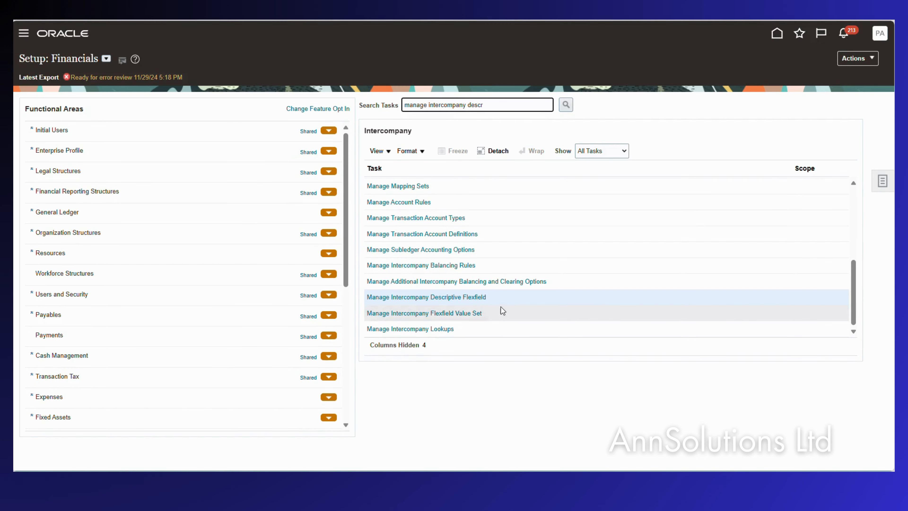
pyautogui.click(451, 295)
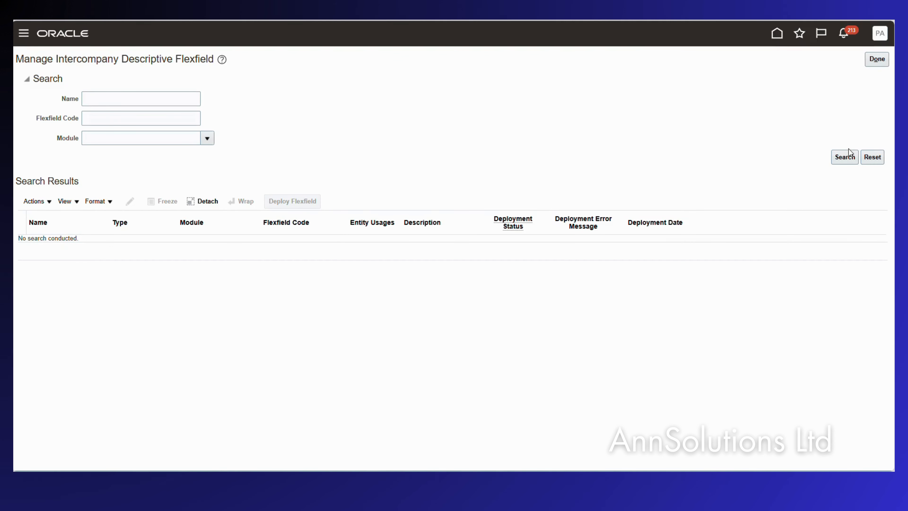
# List all descriptive flexfields, widen the Name column to read the full names, and select Intercompany Transaction Headers
pyautogui.moveTo(22, 175)
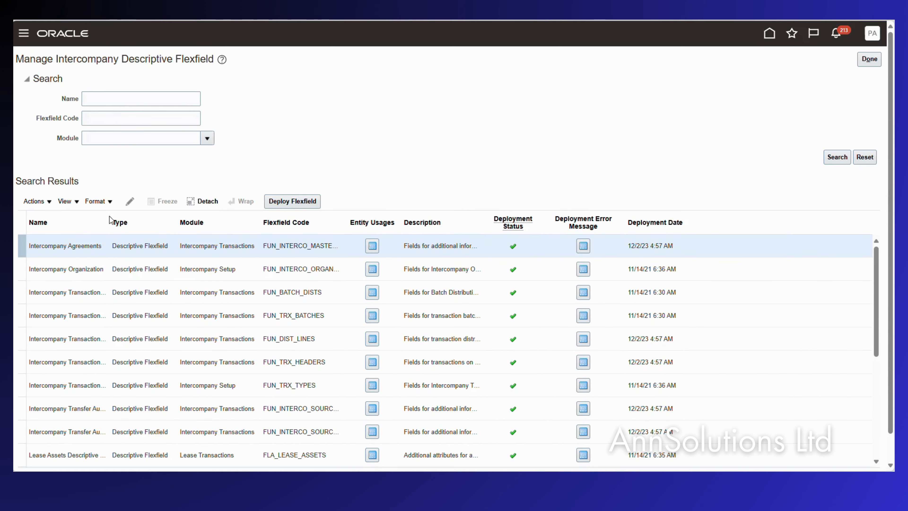
pyautogui.moveTo(111, 219); pyautogui.dragTo(205, 217)
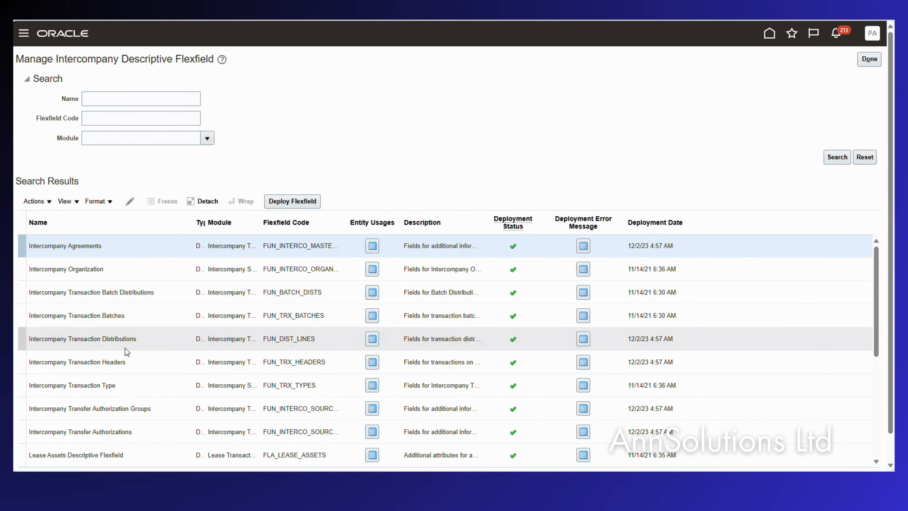
pyautogui.scroll(-2, 124, 349)
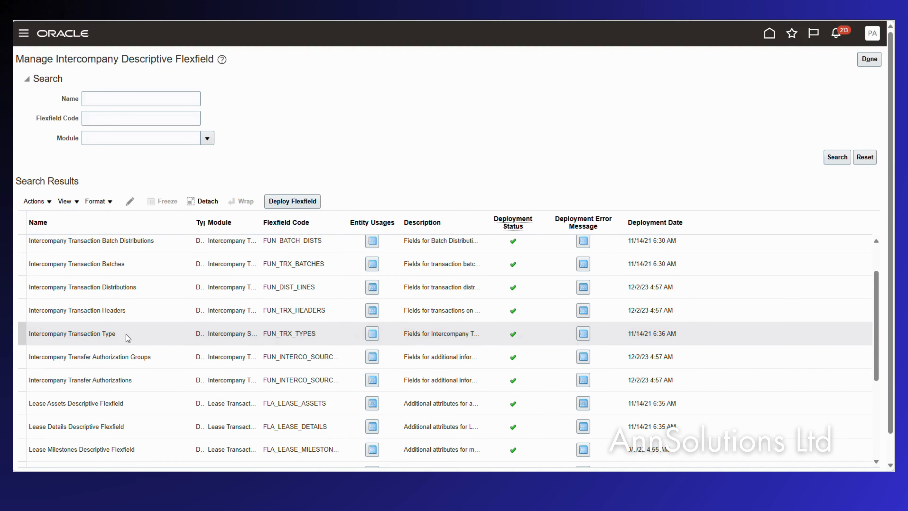
pyautogui.scroll(-6, 145, 322)
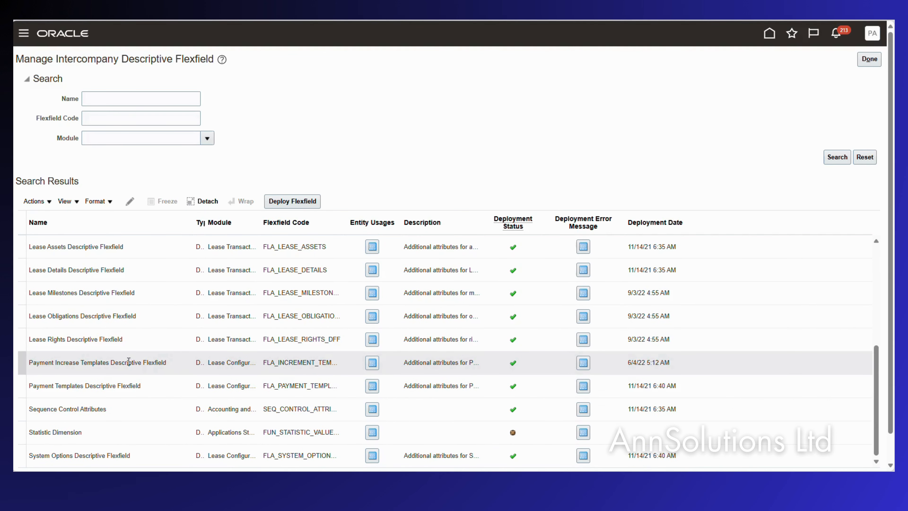
pyautogui.scroll(4, 110, 385)
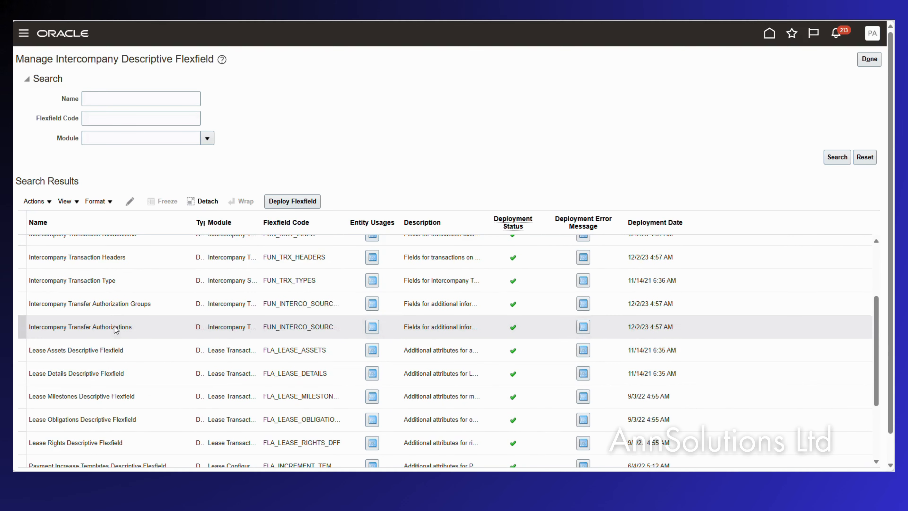
pyautogui.click(143, 258)
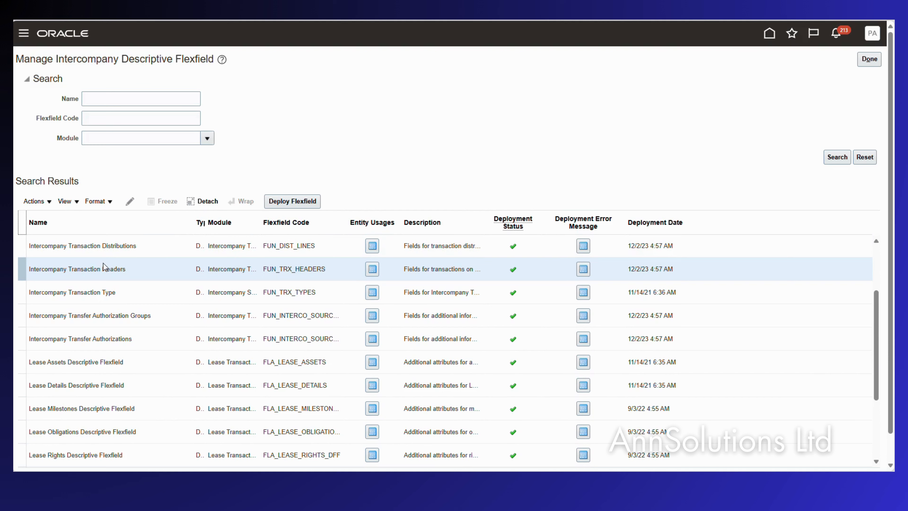
pyautogui.moveTo(347, 271); pyautogui.dragTo(260, 271)
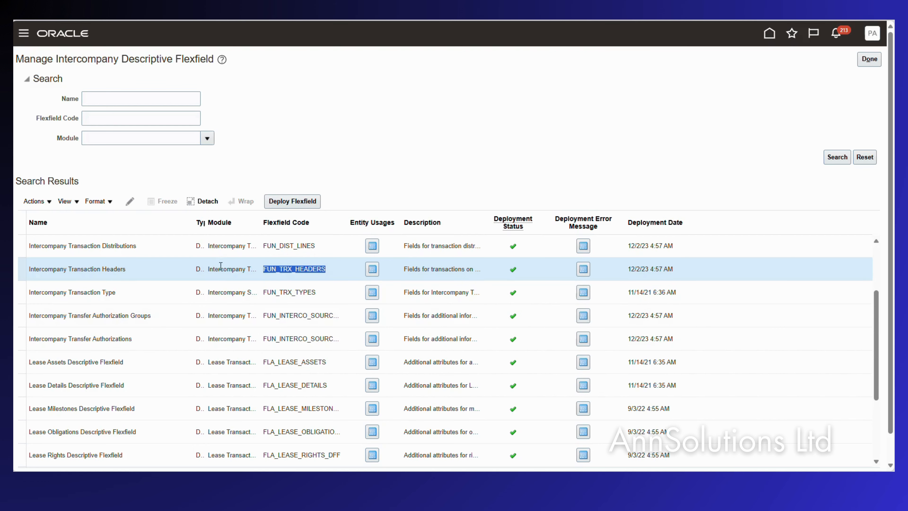
pyautogui.click(94, 99)
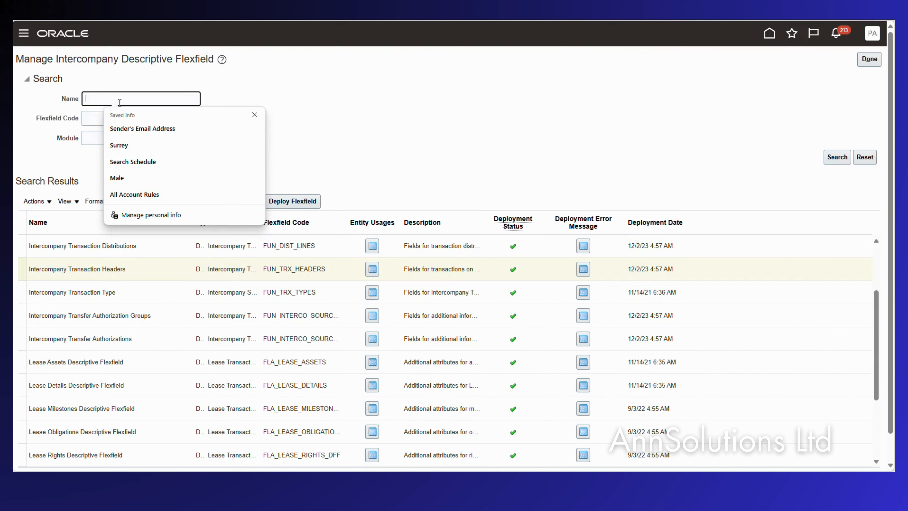
pyautogui.hotkey('ctrl', 'v')
pyautogui.hotkey('ctrl', 'a')
pyautogui.press('BackSpace')
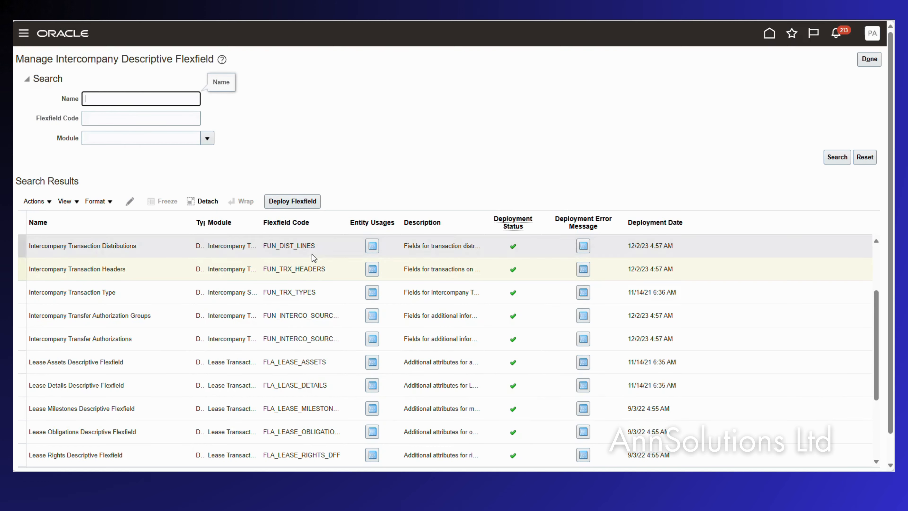
# Copy the code of Intercompany Transaction Headers into the Flexfield Code search criterion, leaving only FUN_TRX_HEADERS
pyautogui.click(332, 268)
pyautogui.moveTo(335, 270); pyautogui.dragTo(262, 276)
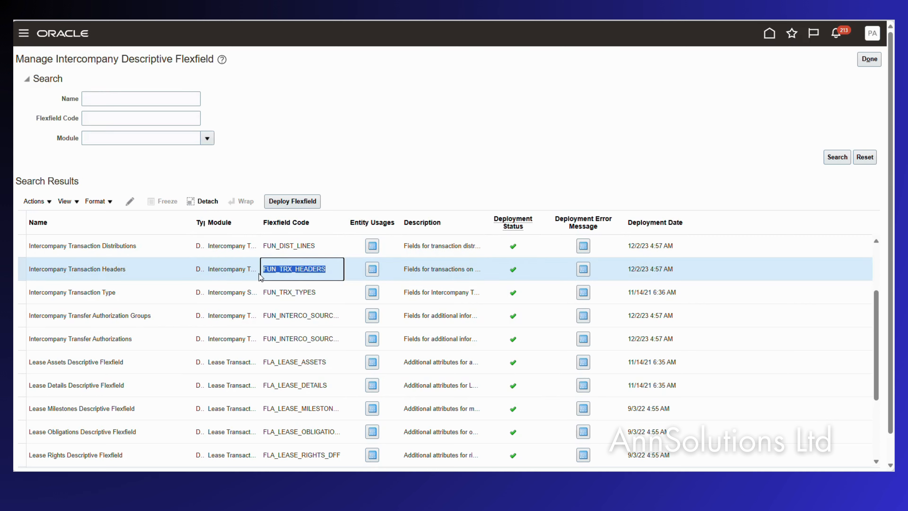
pyautogui.click(123, 114)
pyautogui.hotkey('ctrl', 'v')
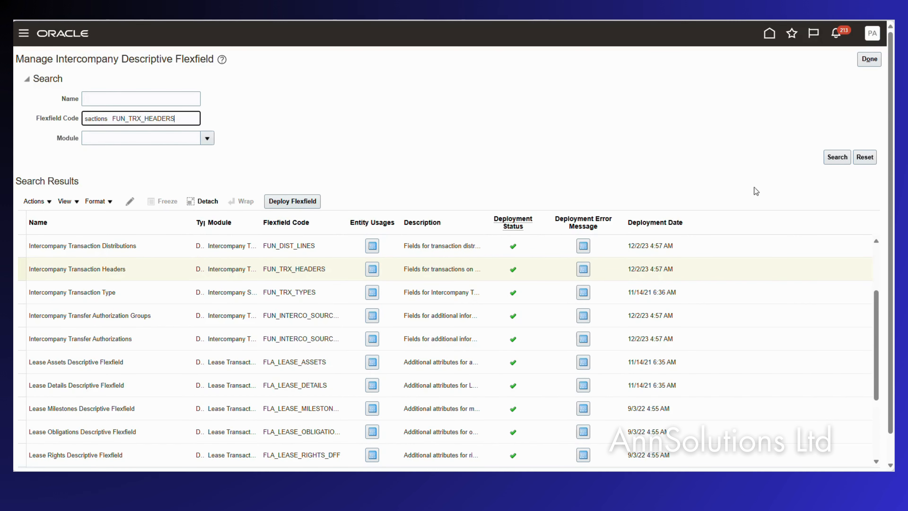
pyautogui.press('Home')
pyautogui.press('Delete')
pyautogui.press('Delete')
pyautogui.press('Delete')
pyautogui.press('Delete')
pyautogui.press('Delete')
pyautogui.press('Delete')
pyautogui.press('Delete')
pyautogui.press('Delete')
pyautogui.press('Delete')
pyautogui.press('Delete')
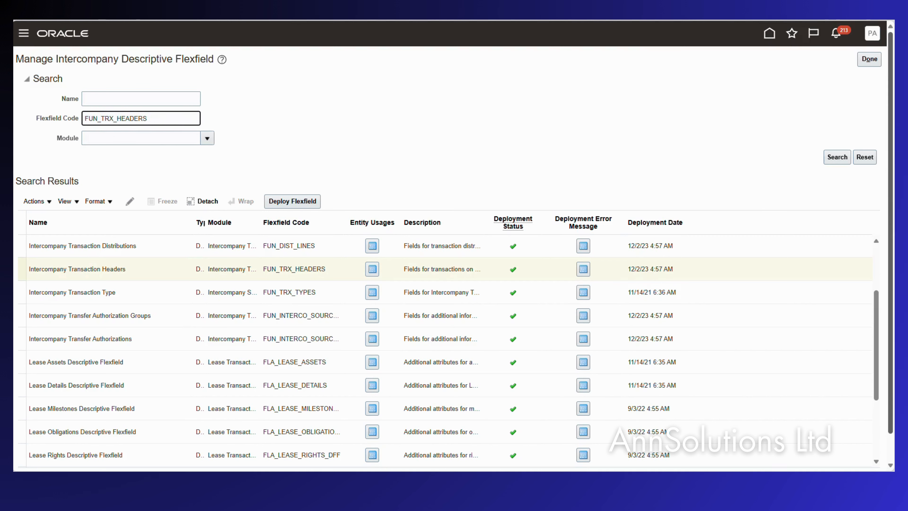
# Run the search, view the Intercompany Transaction Headers flexfield definition, and return to the setup task list without changes
pyautogui.click(837, 158)
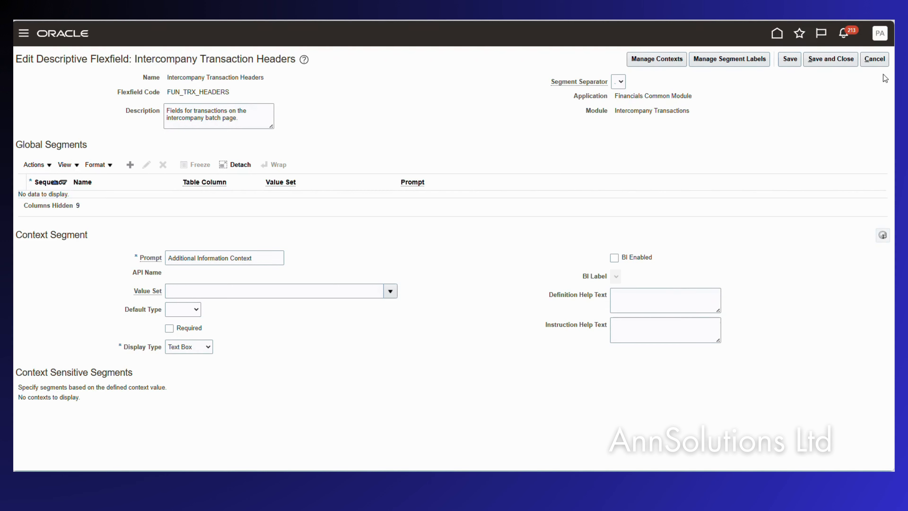
pyautogui.click(872, 59)
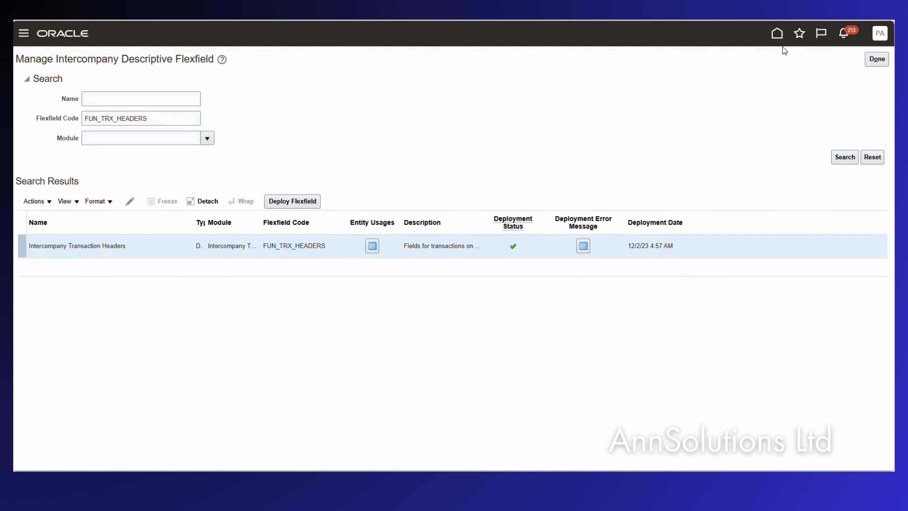
pyautogui.click(877, 59)
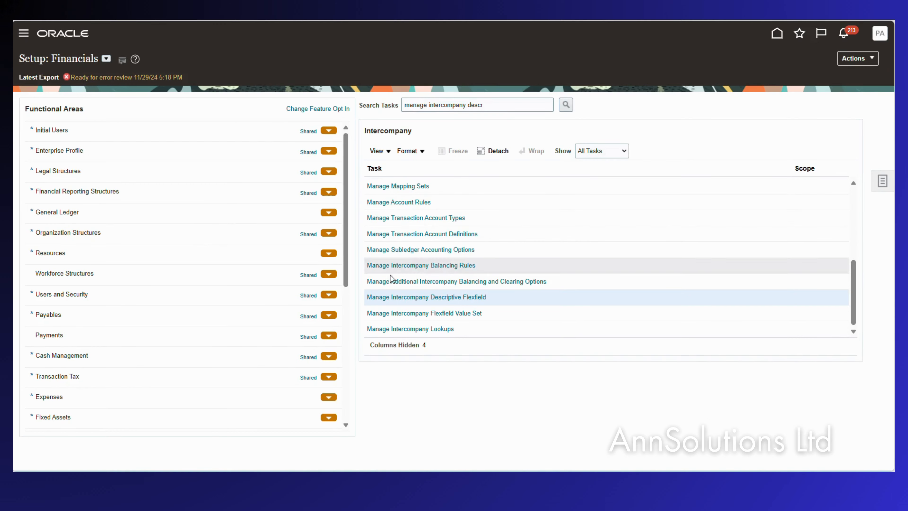
# Switch to the Excel outline, select the Intercompany System Options item, and switch back to the Oracle setup tasks
pyautogui.hotkey('alt', 'Tab')
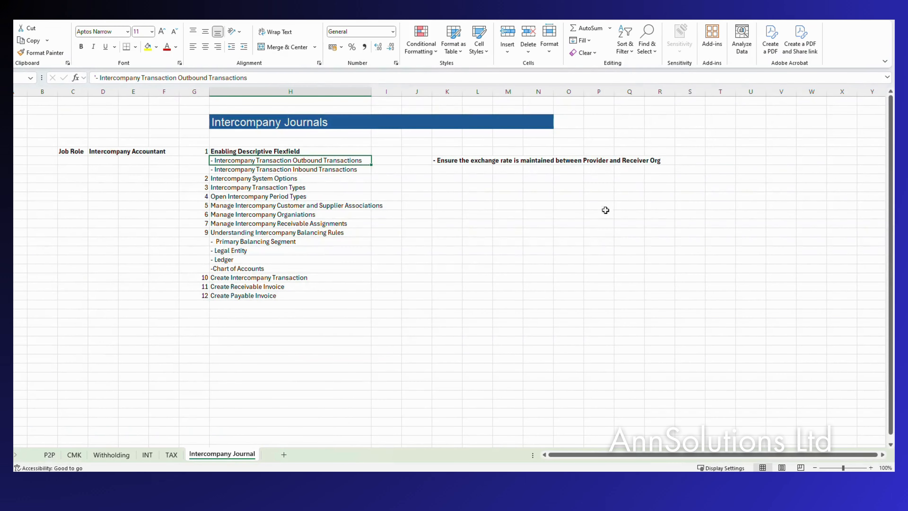
pyautogui.click(222, 176)
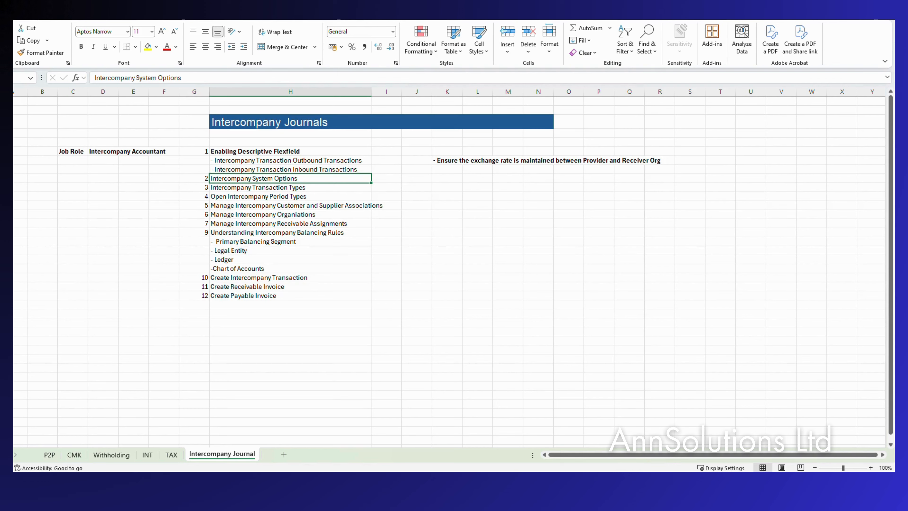
pyautogui.press('alt')
pyautogui.hotkey('alt', 'Tab')
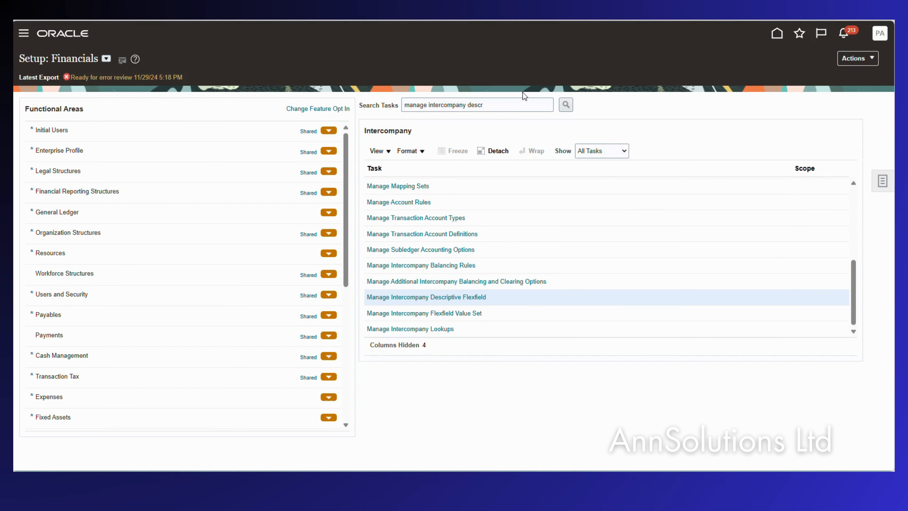
# Search the setup tasks for "intercompany system" and open Manage Intercompany System Options
pyautogui.write('ear')
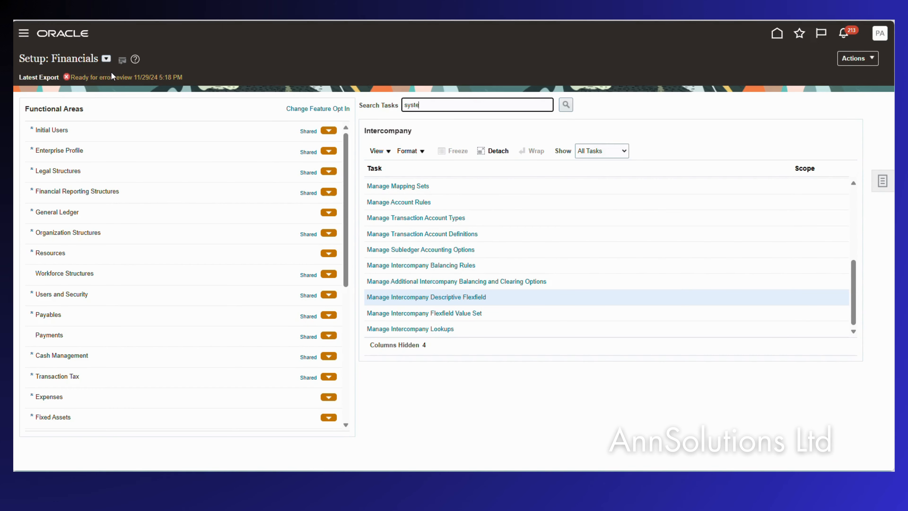
pyautogui.press('BackSpace')
pyautogui.press('BackSpace')
pyautogui.press('BackSpace')
pyautogui.press('BackSpace')
pyautogui.write('inte')
pyautogui.press('BackSpace')
pyautogui.press('BackSpace')
pyautogui.press('BackSpace')
pyautogui.write('ntercompany setup')
pyautogui.press('Return')
pyautogui.press('Return')
pyautogui.press('BackSpace')
pyautogui.press('BackSpace')
pyautogui.press('BackSpace')
pyautogui.press('BackSpace')
pyautogui.write('ystem')
pyautogui.press('Return')
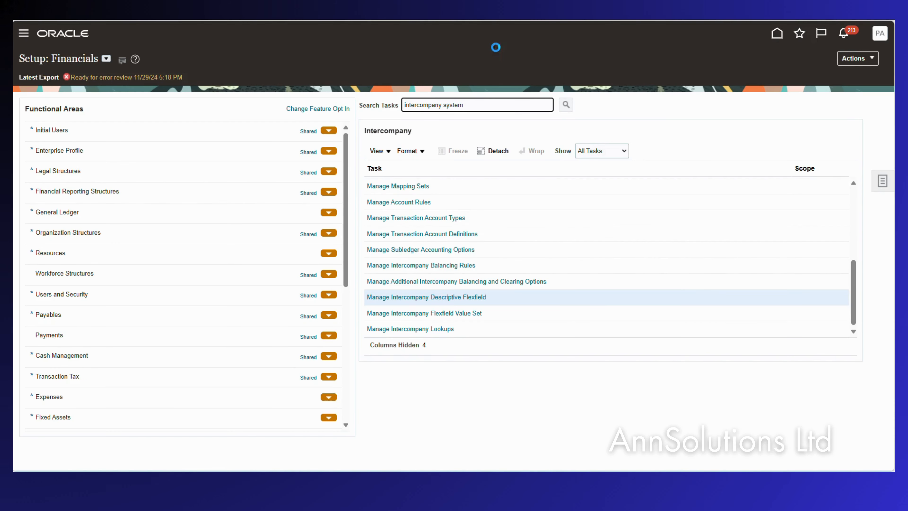
pyautogui.click(437, 183)
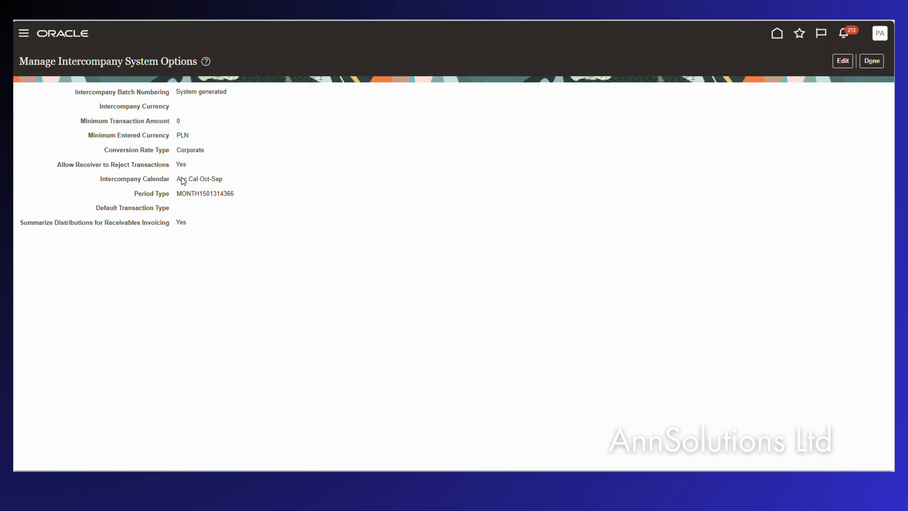
# Edit the intercompany system options, review the batch numbering choices, and change the Conversion Rate Type to National Bank of Poland
pyautogui.click(843, 60)
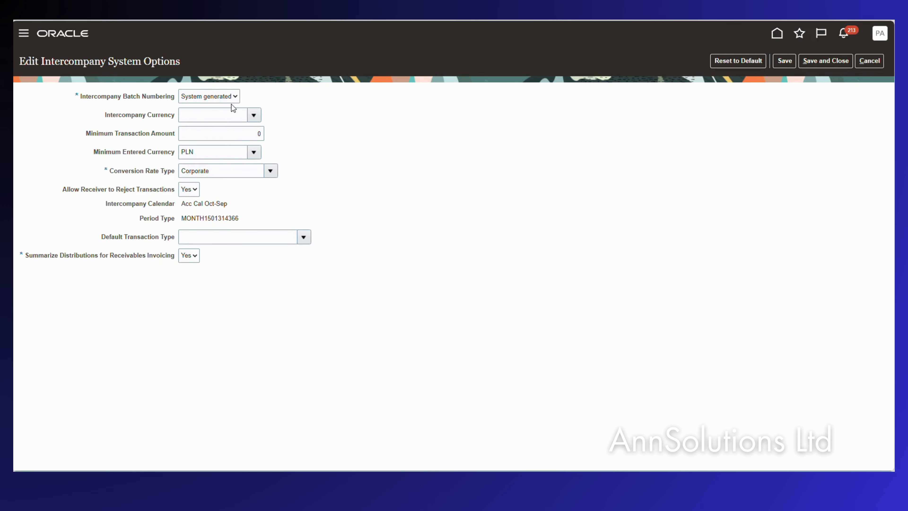
pyautogui.click(199, 97)
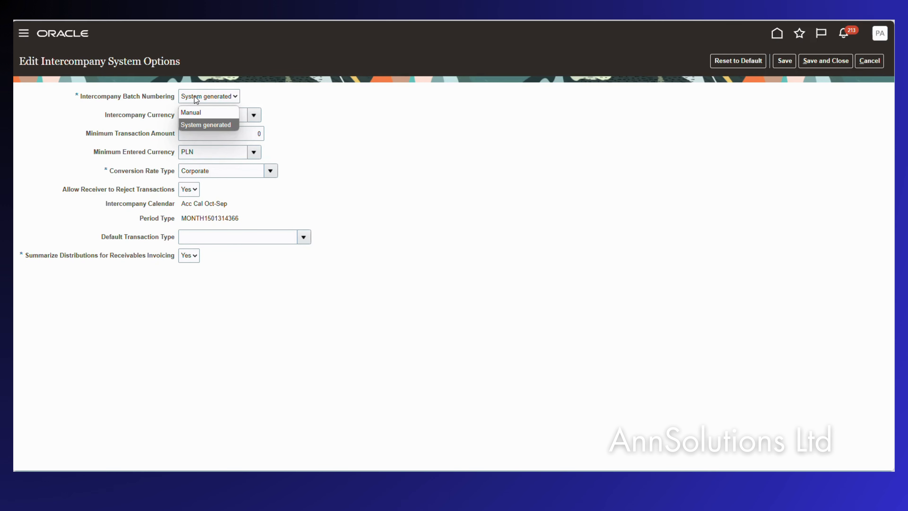
pyautogui.click(197, 98)
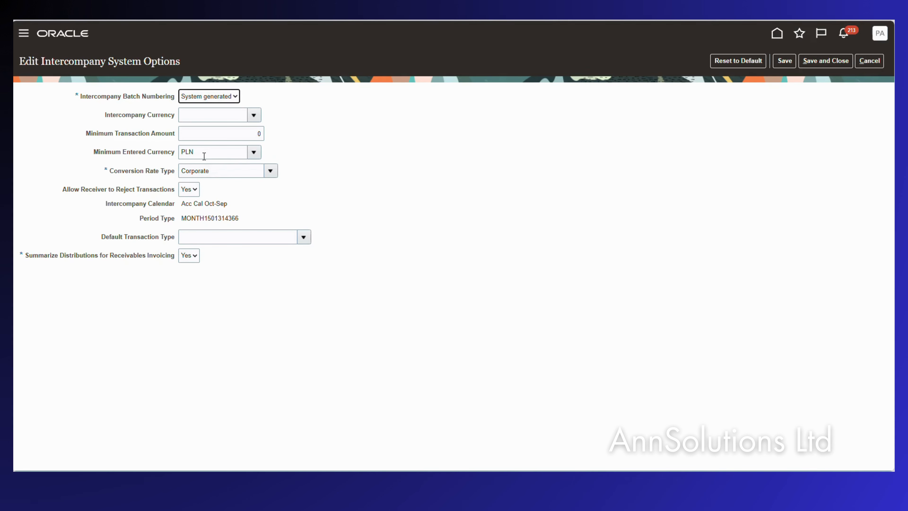
pyautogui.click(270, 171)
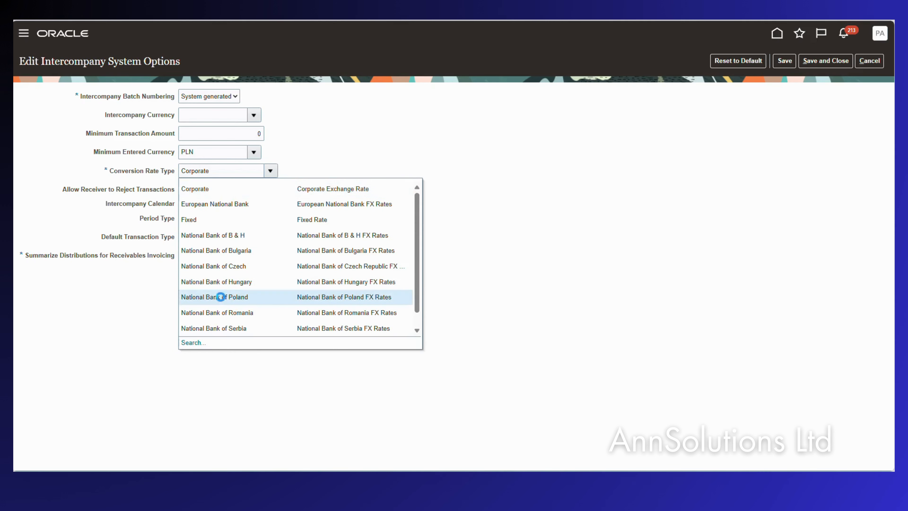
pyautogui.click(221, 297)
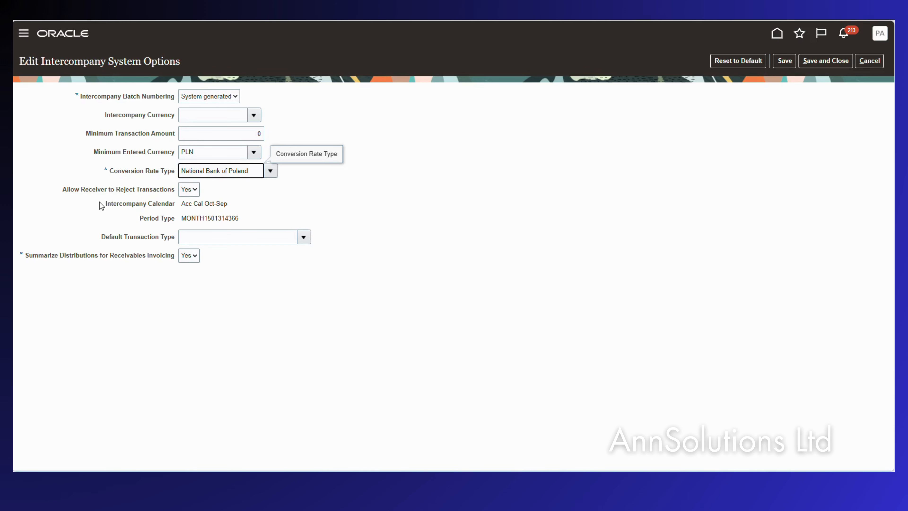
# Examine the Intercompany Calendar option, discard the unsaved edits, and return to the setup task list
pyautogui.moveTo(106, 204); pyautogui.dragTo(170, 209)
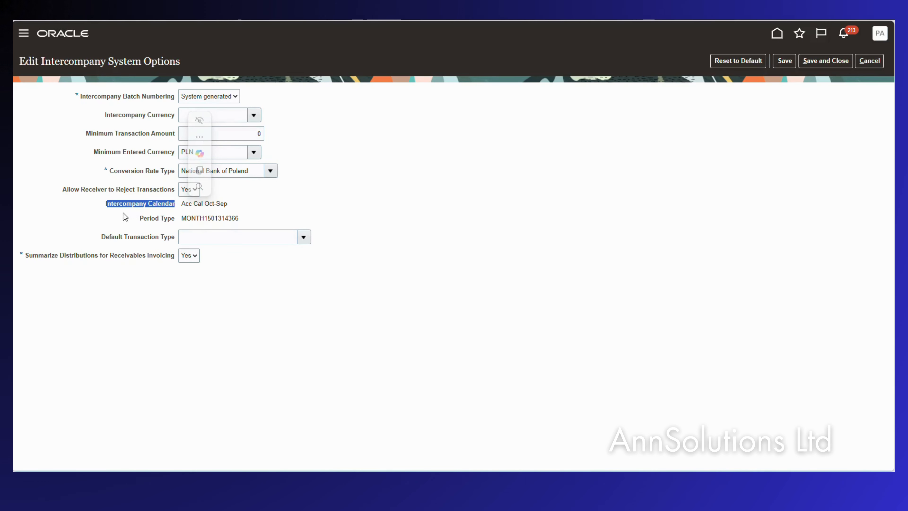
pyautogui.moveTo(105, 209); pyautogui.dragTo(178, 205)
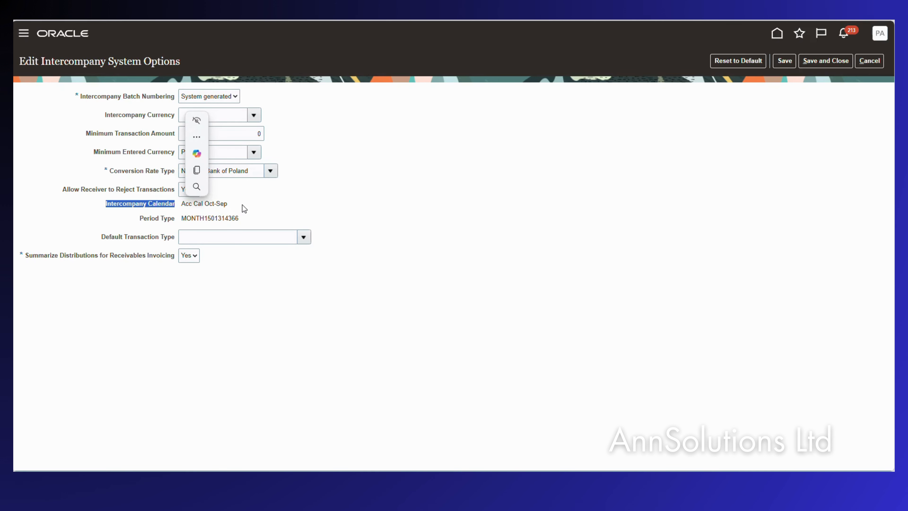
pyautogui.moveTo(240, 205); pyautogui.dragTo(177, 207)
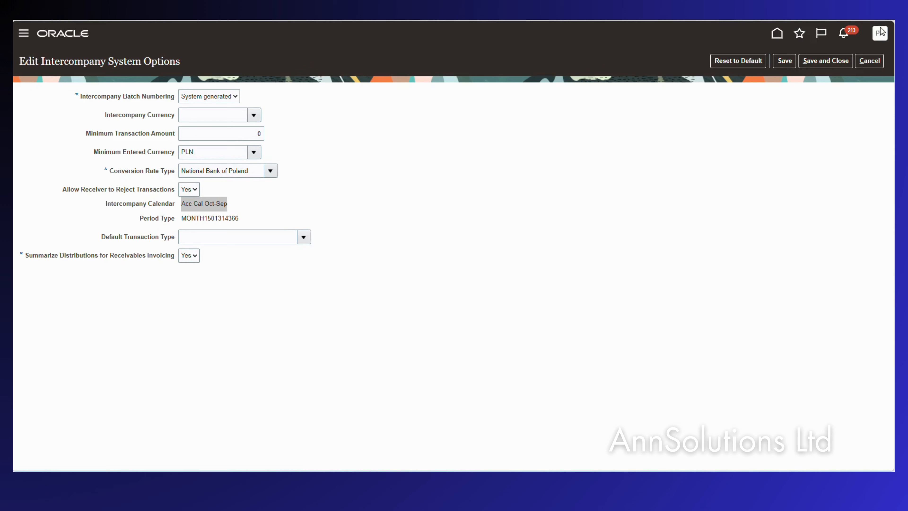
pyautogui.click(866, 60)
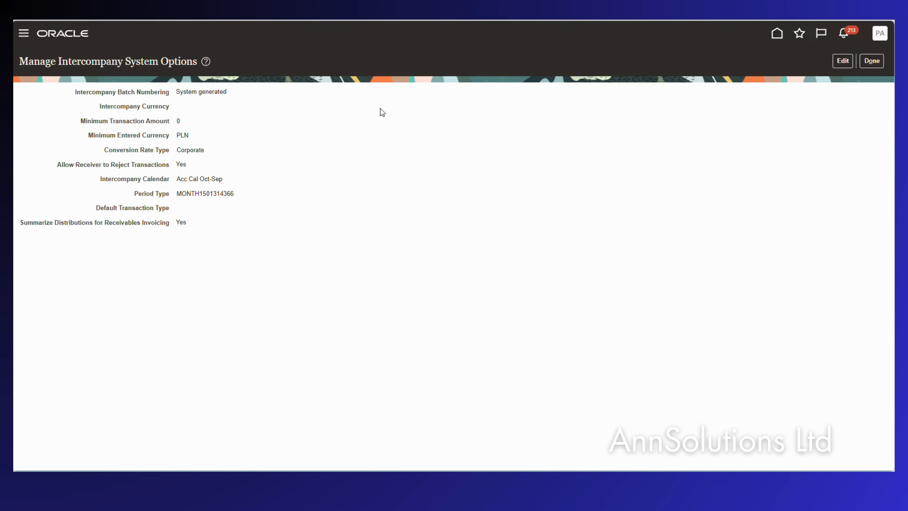
pyautogui.click(871, 61)
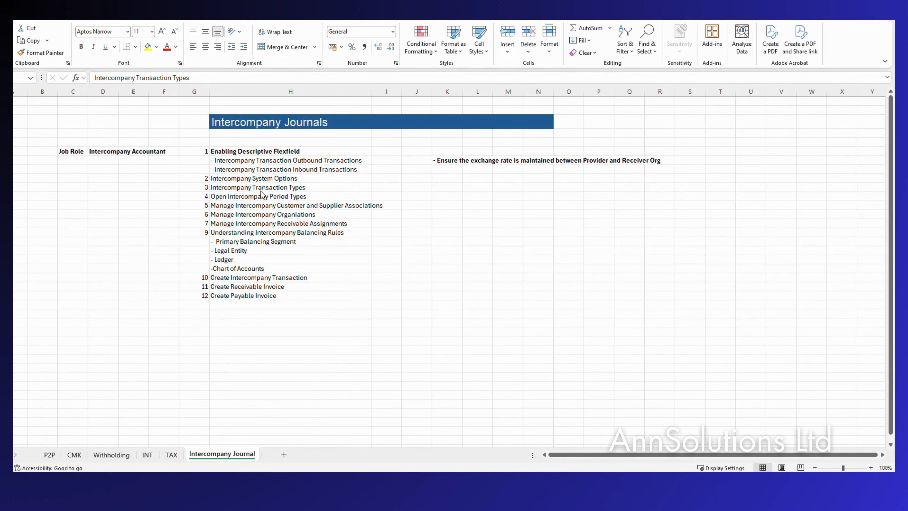
# Select the Intercompany Transaction Types item in the Excel outline and switch back to the Oracle setup tasks
pyautogui.click(340, 189)
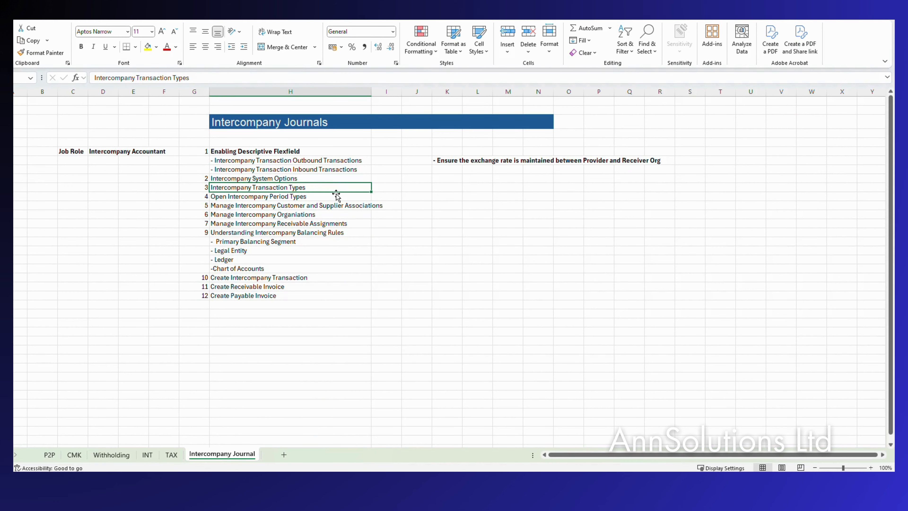
pyautogui.press('alt')
pyautogui.hotkey('alt', 'Tab')
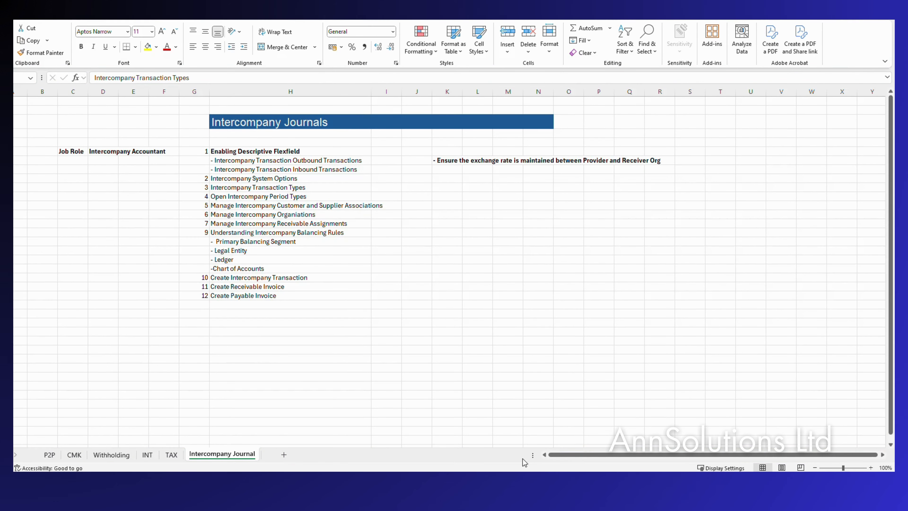
pyautogui.hotkey('alt', 'Tab')
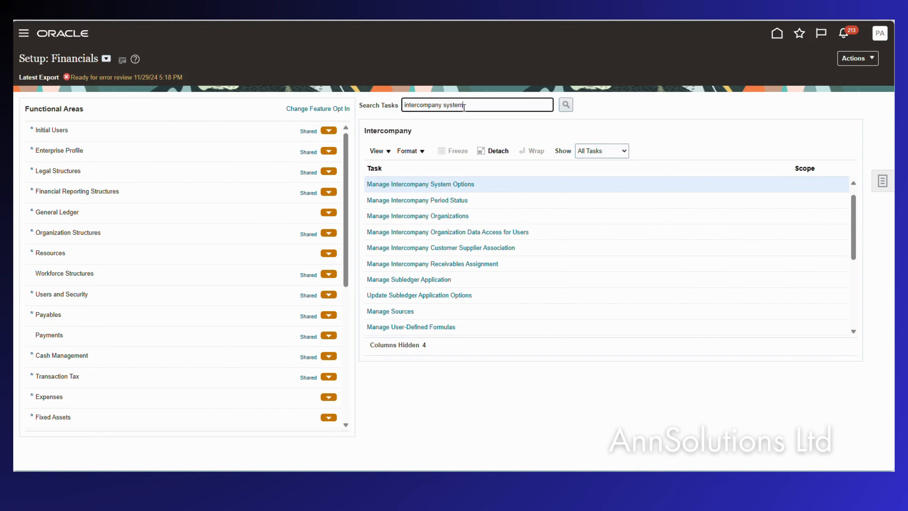
# Search the setup tasks for "intercompany transaction types" and open Manage Intercompany Transaction Types
pyautogui.press('BackSpace')
pyautogui.press('BackSpace')
pyautogui.press('BackSpace')
pyautogui.press('BackSpace')
pyautogui.press('BackSpace')
pyautogui.press('BackSpace')
pyautogui.write('tr5ansaction types')
pyautogui.press('Return')
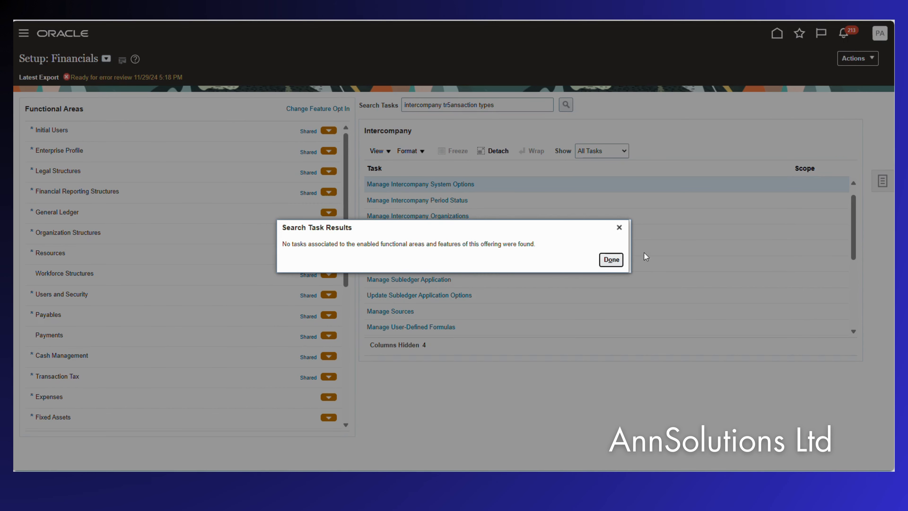
pyautogui.click(607, 264)
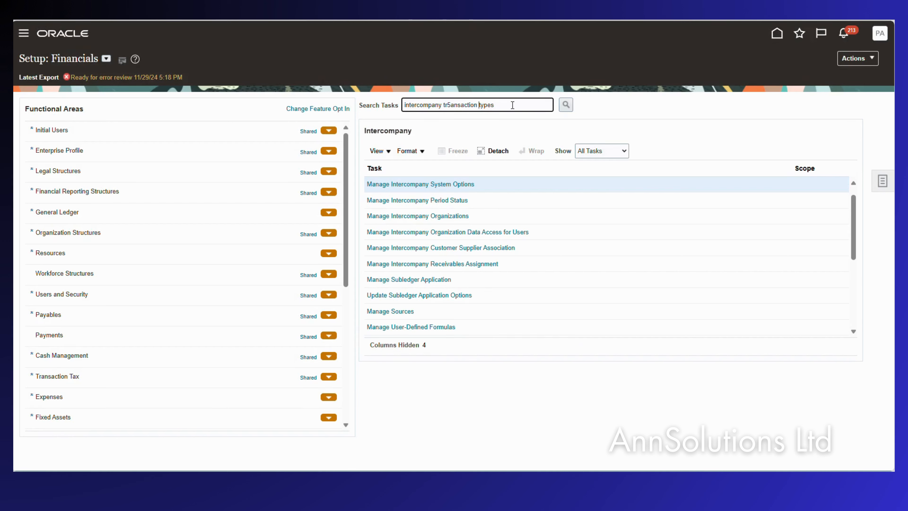
pyautogui.press('Return')
pyautogui.click(428, 184)
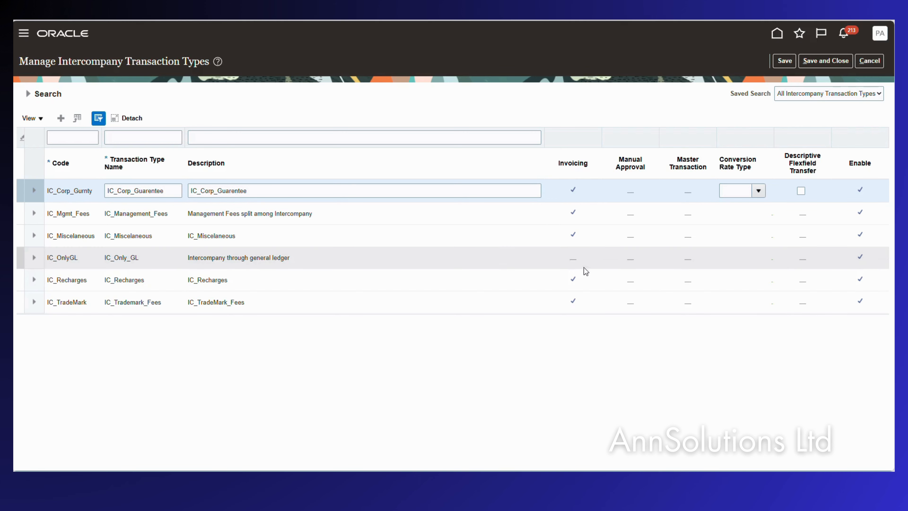
# Compare the settings of IC_Only_GL and IC_Corp_Guarentee, and review the available conversion rate types without choosing one
pyautogui.doubleClick(81, 263)
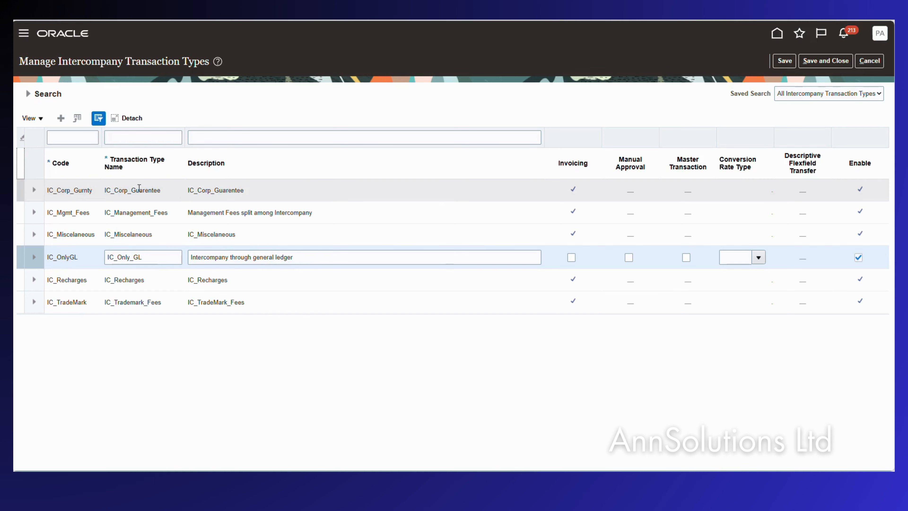
pyautogui.click(156, 190)
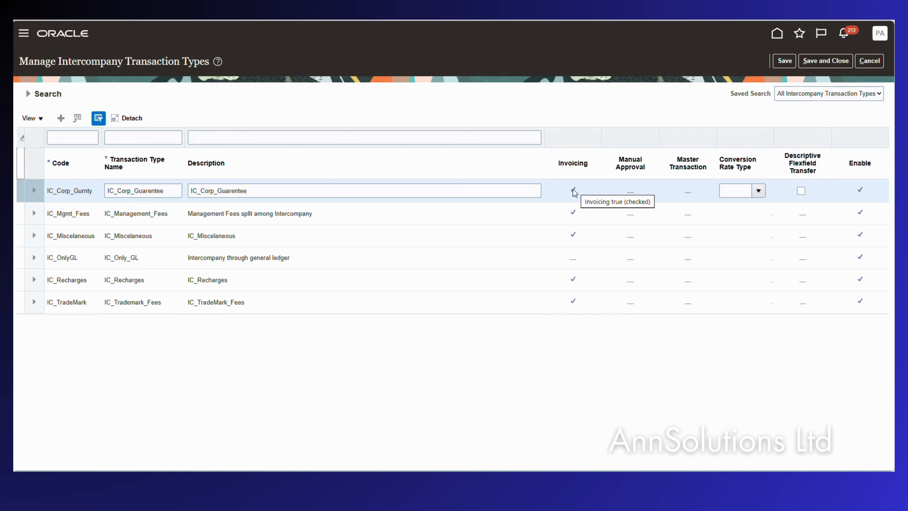
pyautogui.click(176, 265)
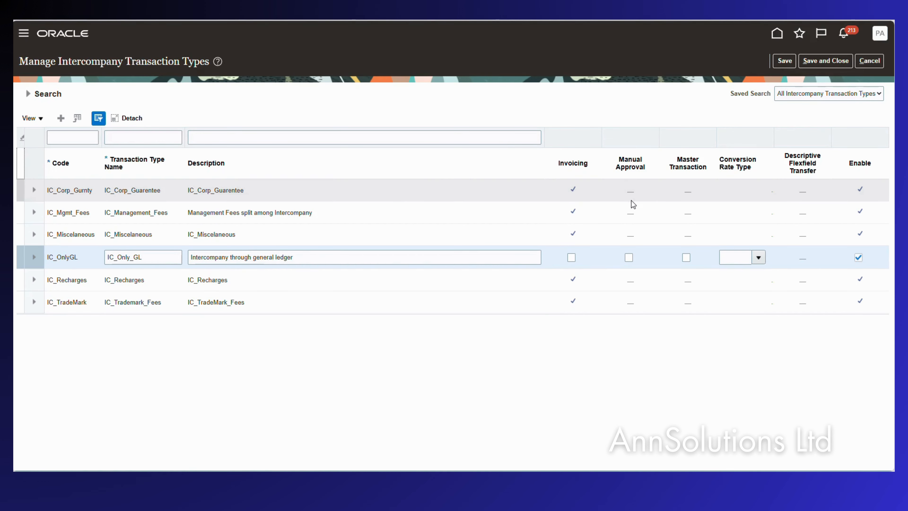
pyautogui.click(633, 193)
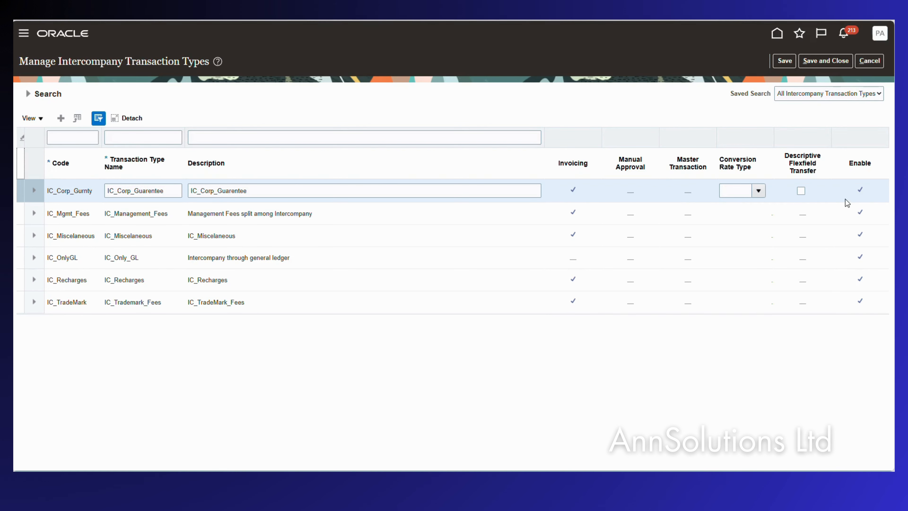
pyautogui.click(759, 190)
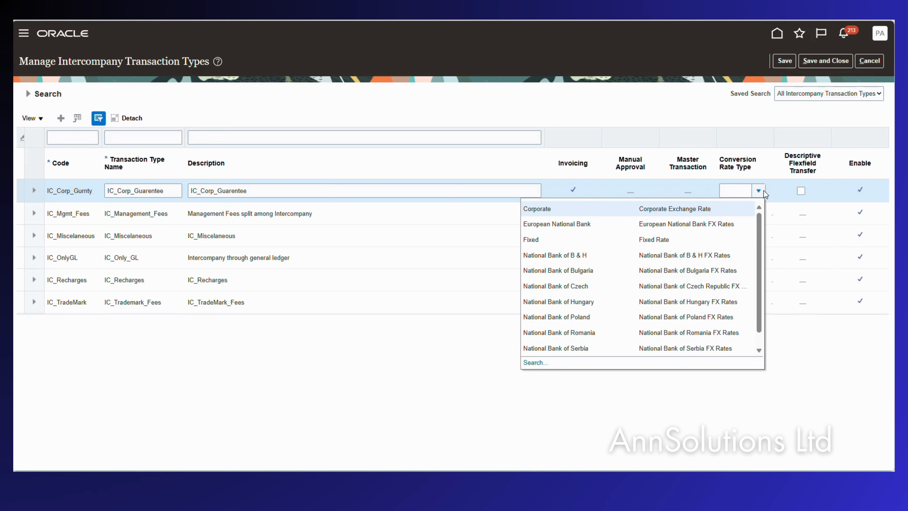
pyautogui.click(598, 416)
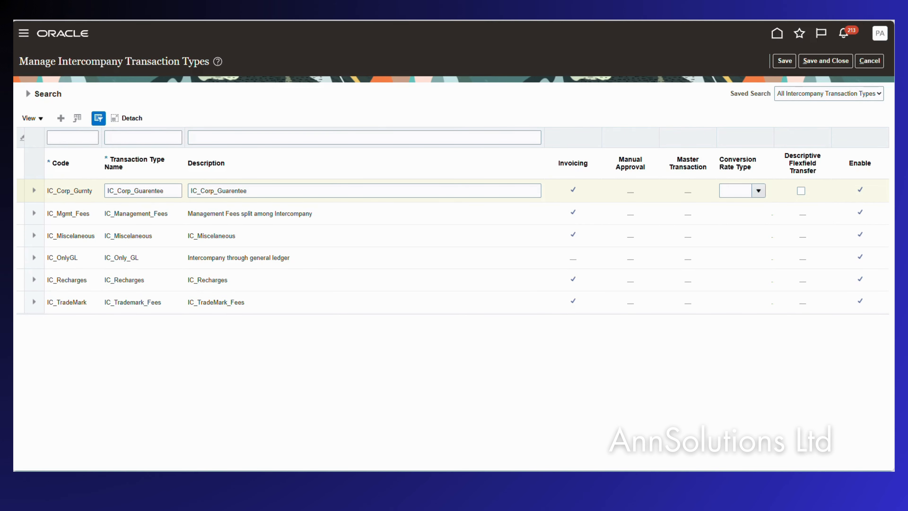
# Check the Open Intercompany Period Types item in the Excel outline, then return to Oracle and open Manage Intercompany Period Status
pyautogui.hotkey('alt', 'Tab')
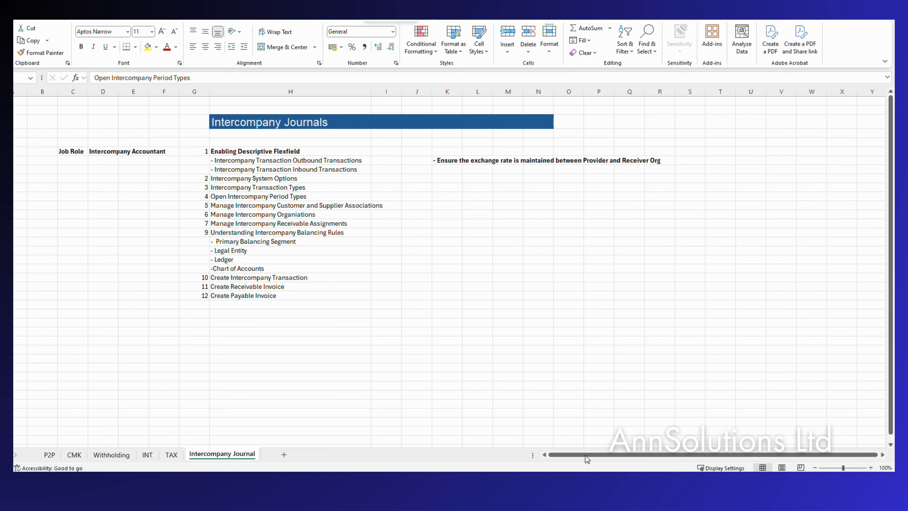
pyautogui.hotkey('alt', 'Tab')
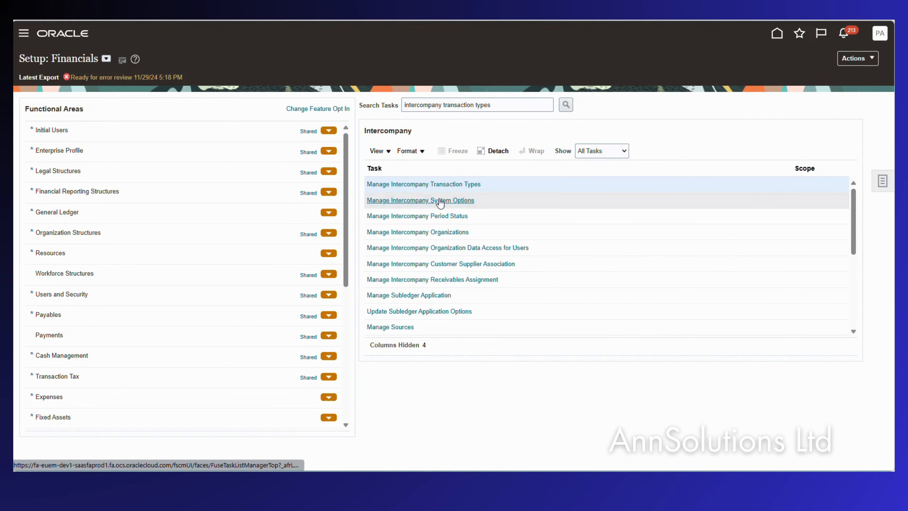
pyautogui.click(405, 216)
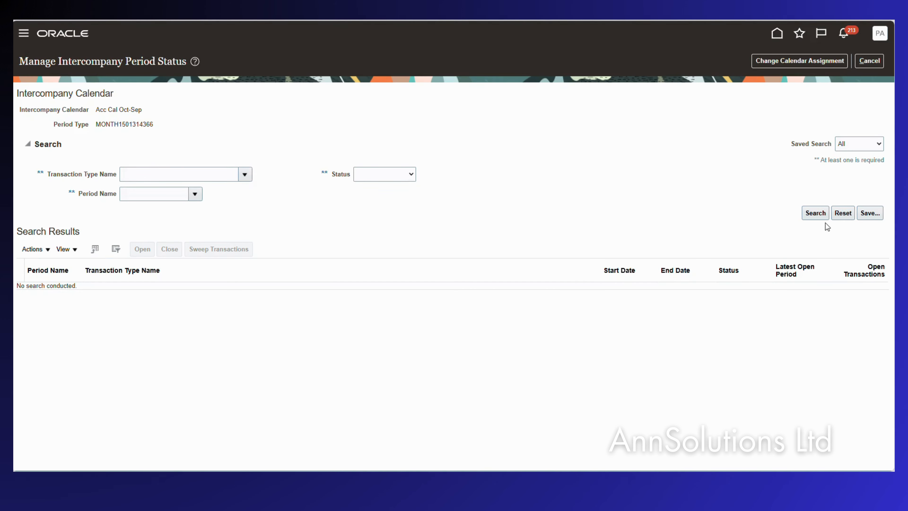
# Search the intercompany periods for transaction type IC_Miscelaneous with status Open
pyautogui.click(816, 214)
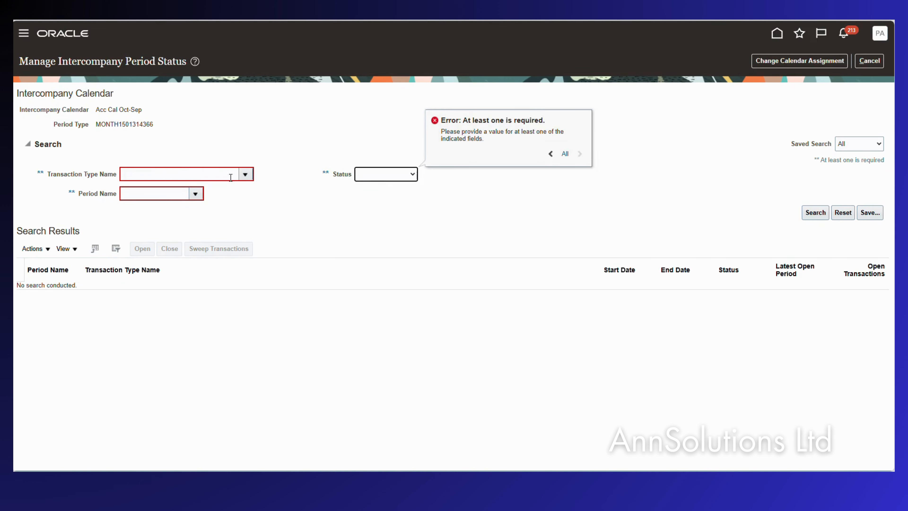
pyautogui.click(384, 174)
pyautogui.click(411, 227)
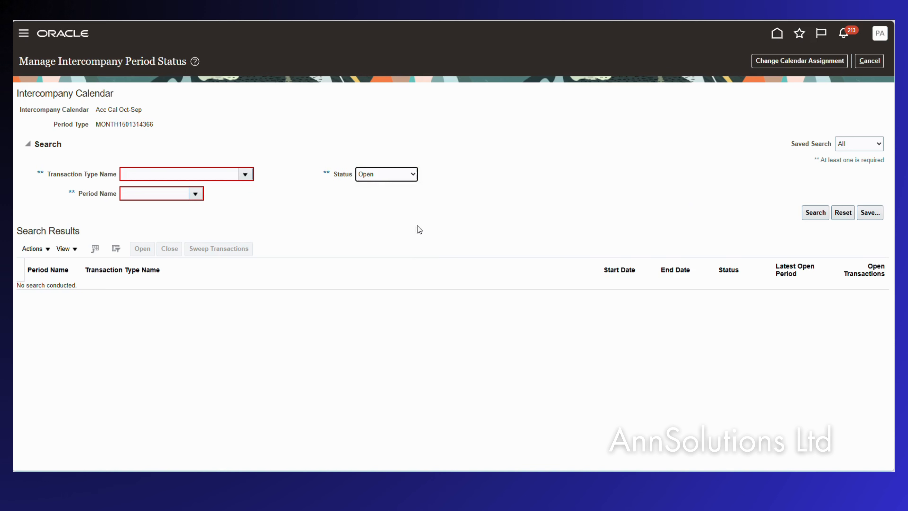
pyautogui.click(245, 175)
pyautogui.click(169, 239)
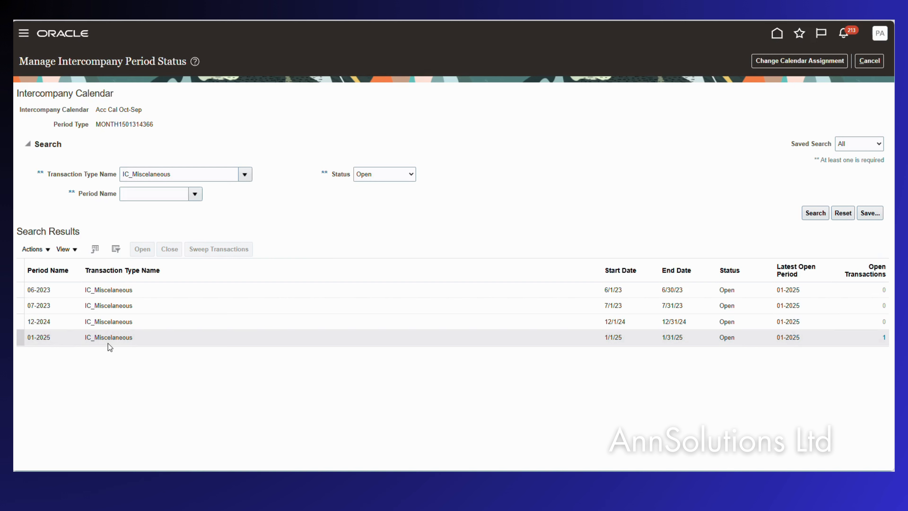
# Change the transaction type criterion to IC_Management_Fees and search its open periods
pyautogui.click(245, 175)
pyautogui.click(169, 249)
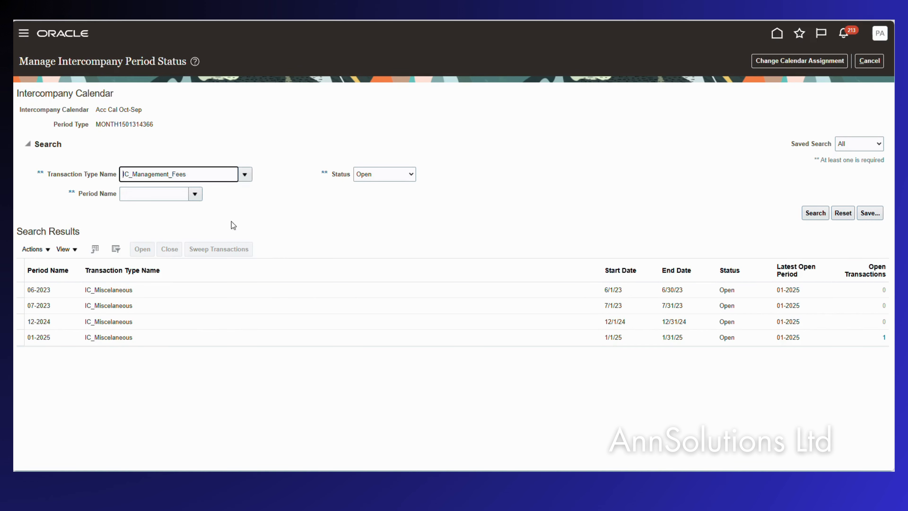
pyautogui.click(812, 214)
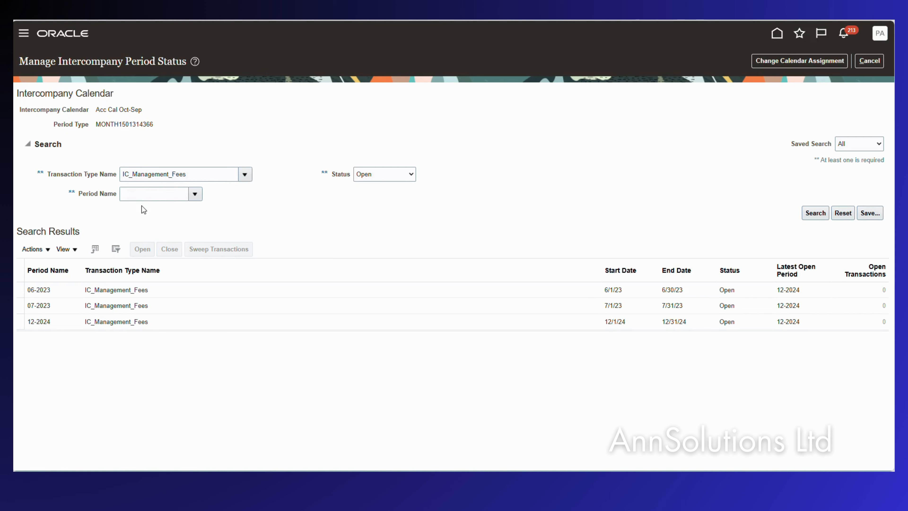
# Leave the period status task, open Period Close from the home page, and review the available actions for intercompany periods
pyautogui.click(870, 62)
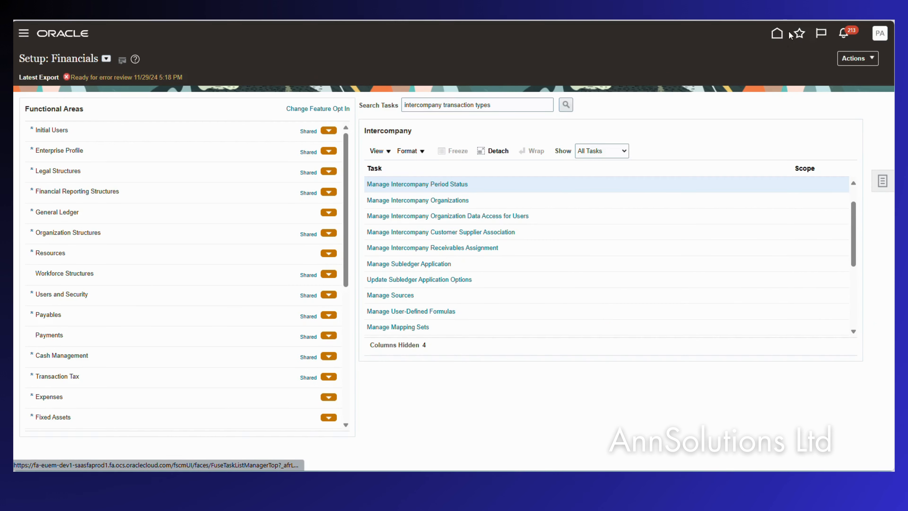
pyautogui.click(778, 35)
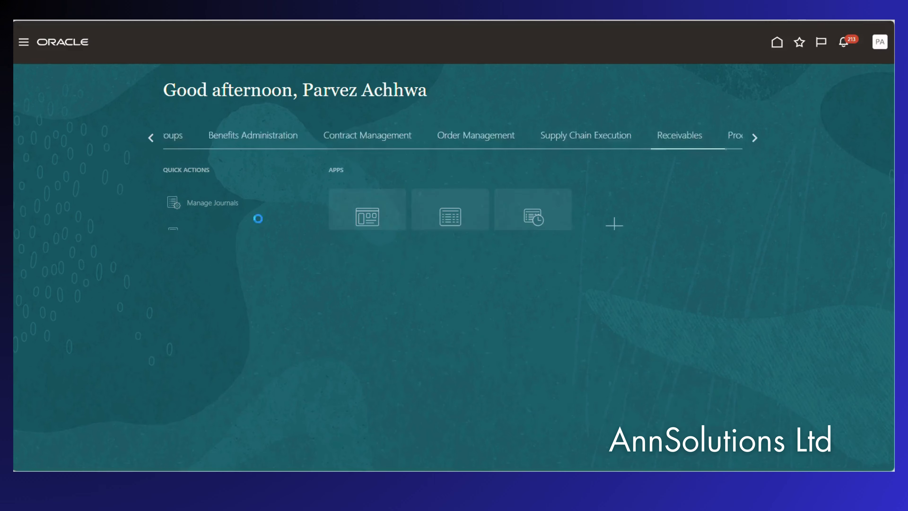
pyautogui.click(531, 219)
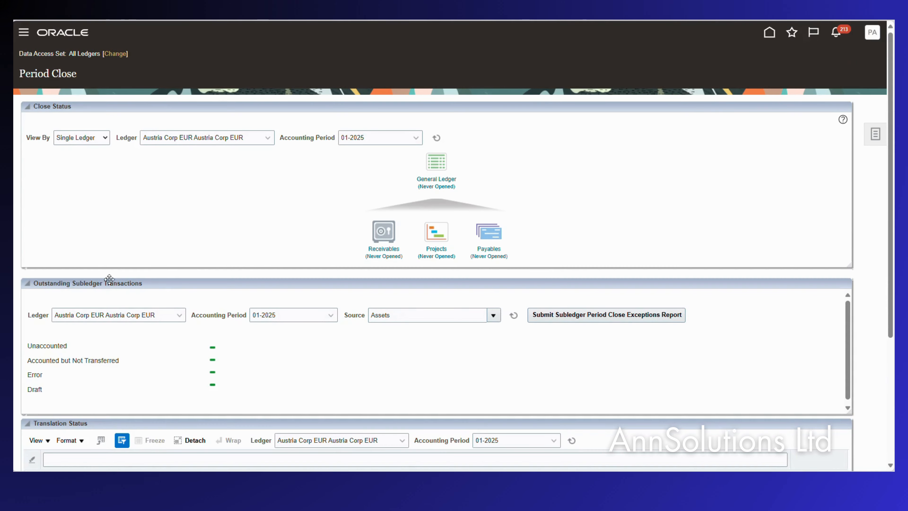
pyautogui.scroll(-5, 208, 224)
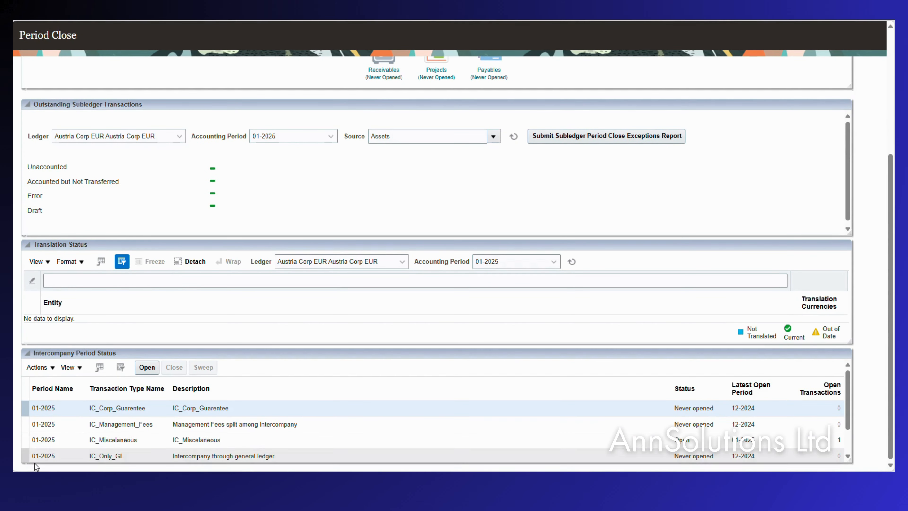
pyautogui.click(51, 374)
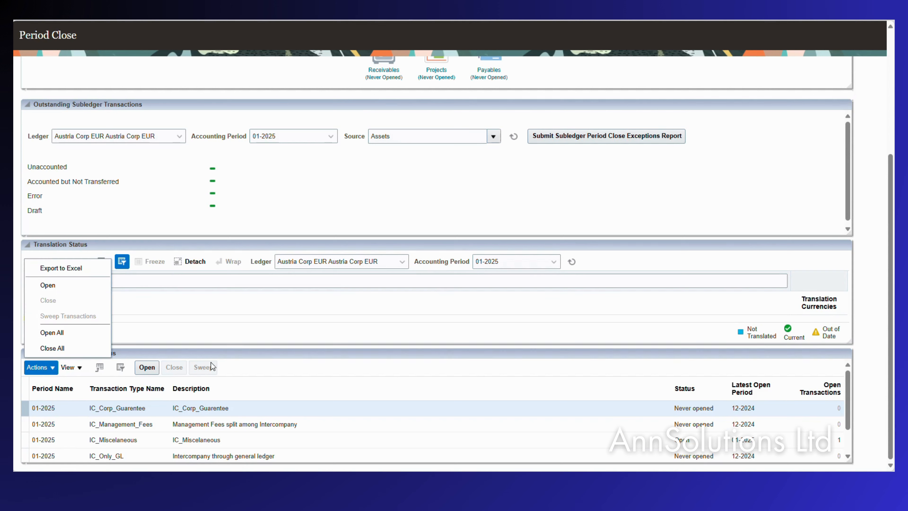
pyautogui.click(337, 371)
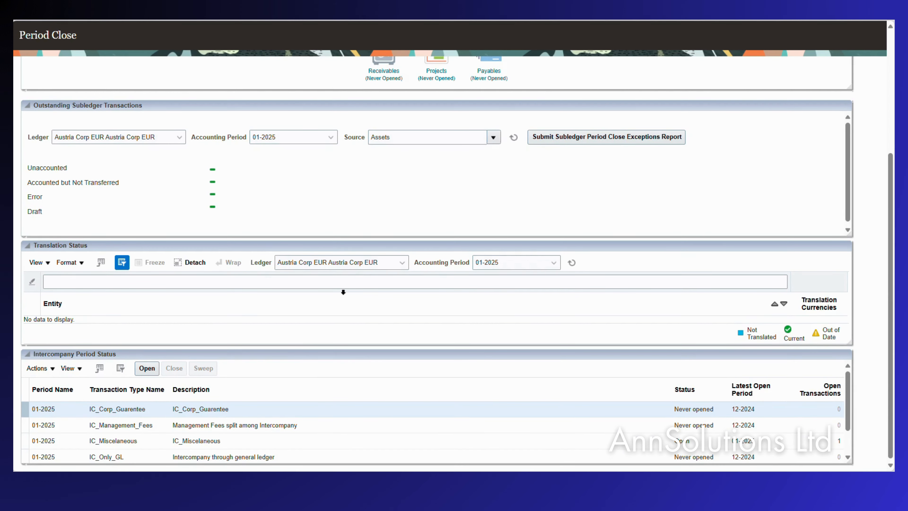
# Open the 01-2025 intercompany period for transaction type IC_Corp_Guarentee and acknowledge the update
pyautogui.scroll(5, 345, 292)
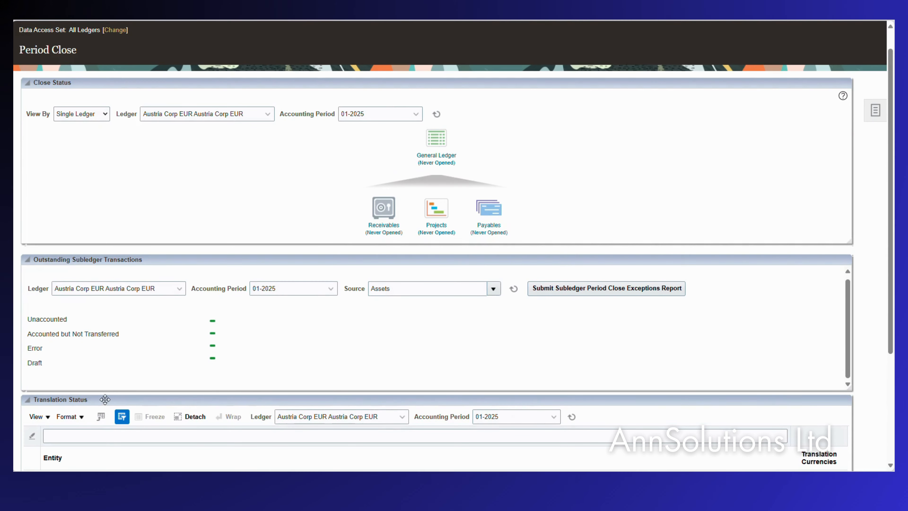
pyautogui.scroll(-5, 97, 409)
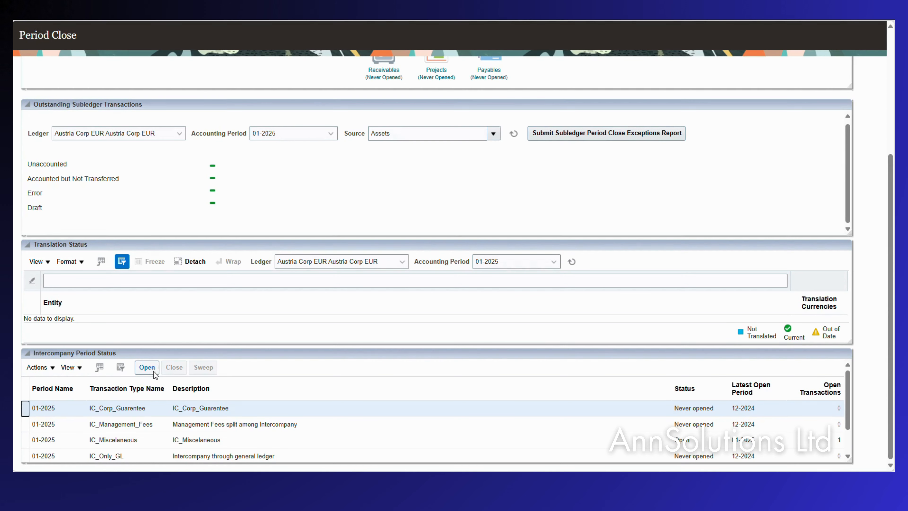
pyautogui.click(149, 368)
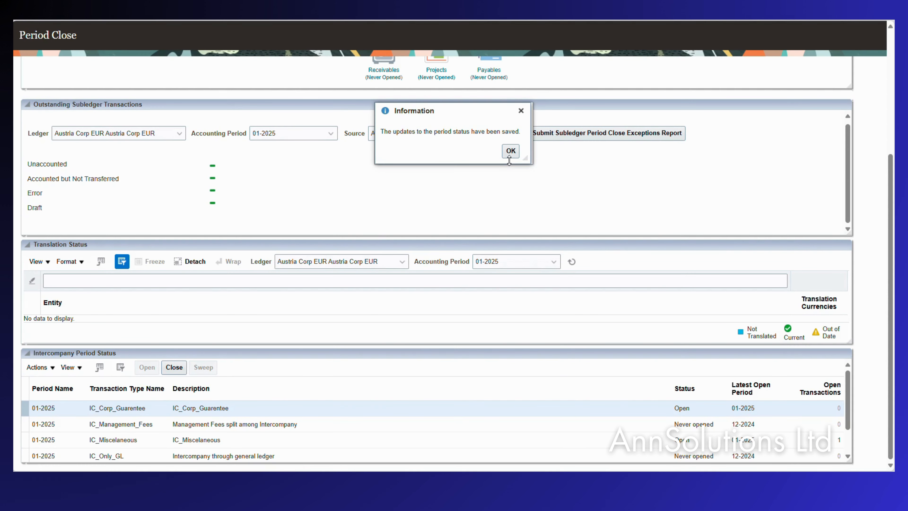
pyautogui.click(510, 151)
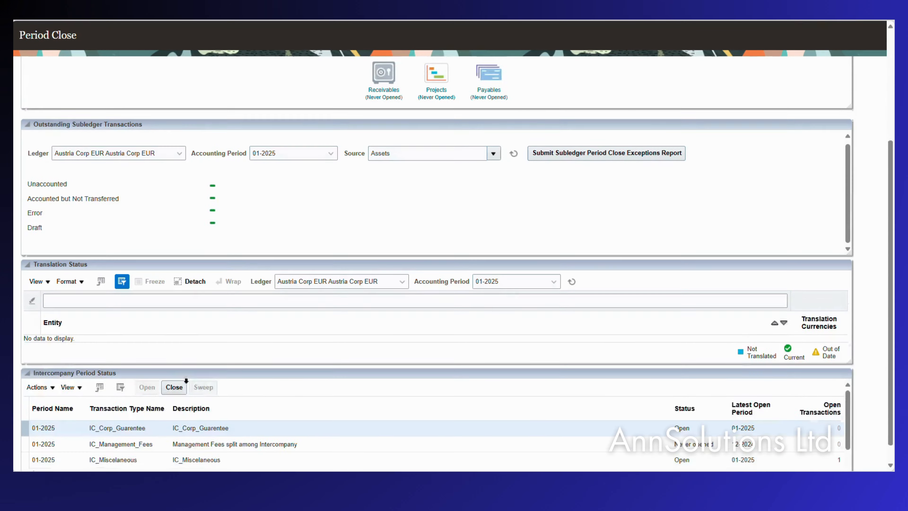
pyautogui.scroll(-2, 181, 381)
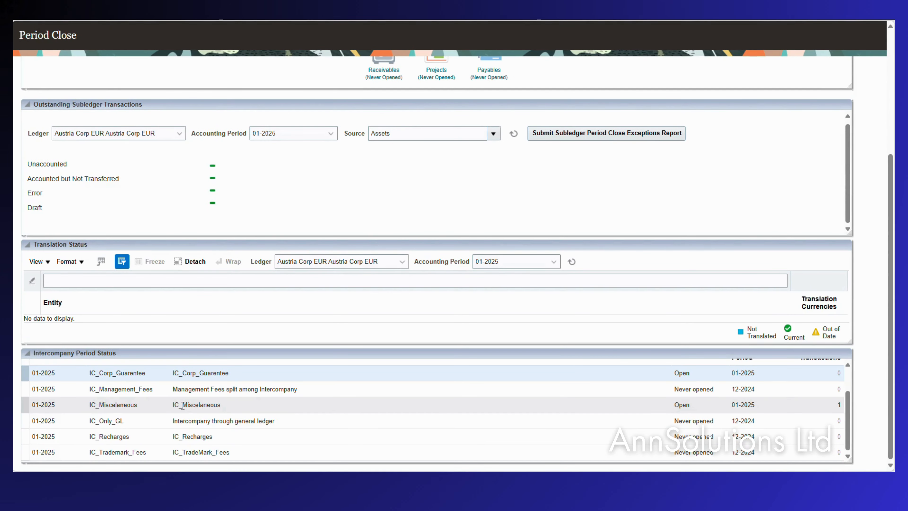
pyautogui.scroll(1, 537, 184)
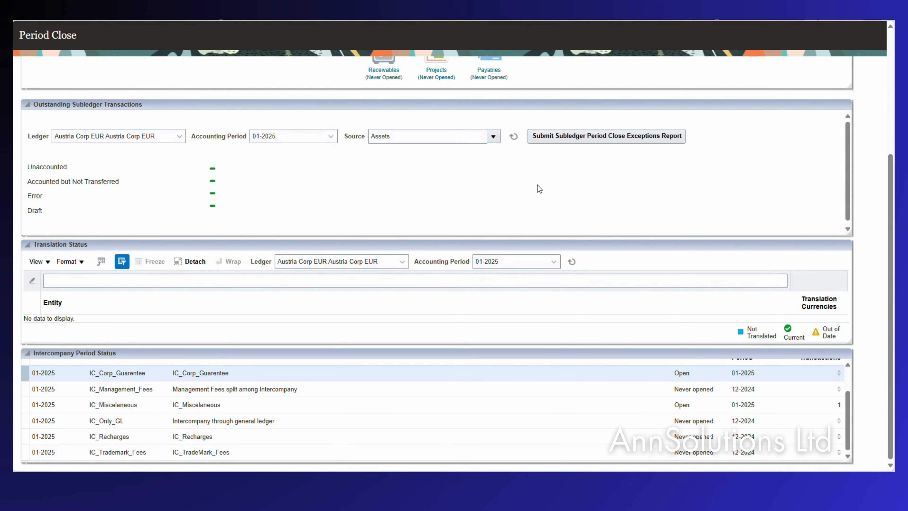
# Return to the Financials setup, show all tasks of the Intercompany functional area, and open Manage Intercompany Period Status
pyautogui.scroll(5, 717, 193)
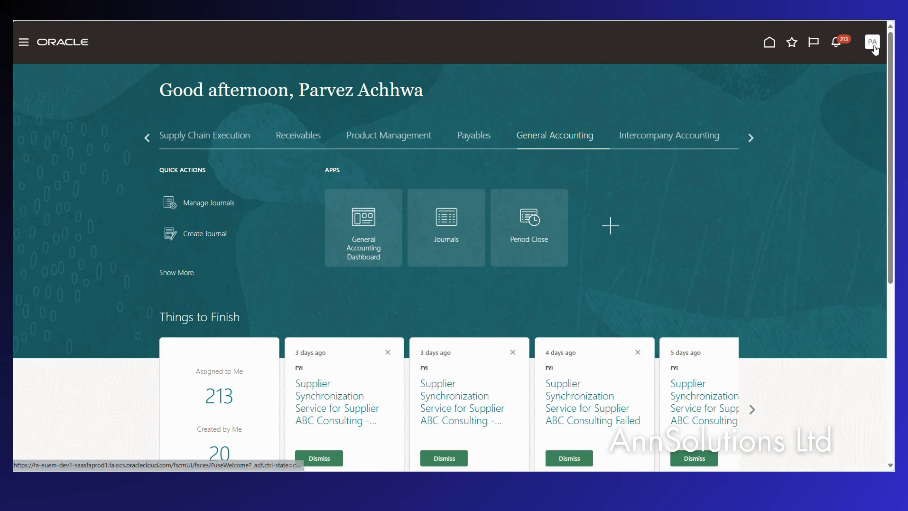
pyautogui.click(872, 42)
pyautogui.click(693, 196)
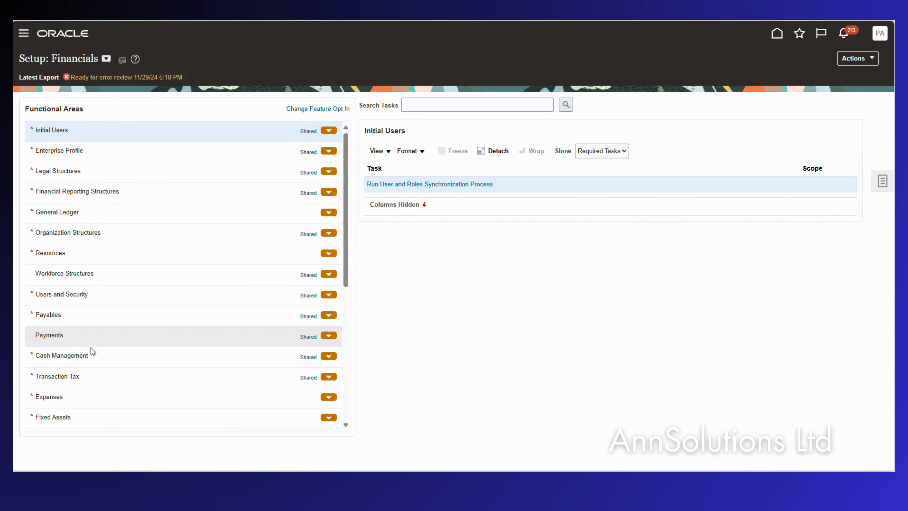
pyautogui.scroll(-8, 76, 377)
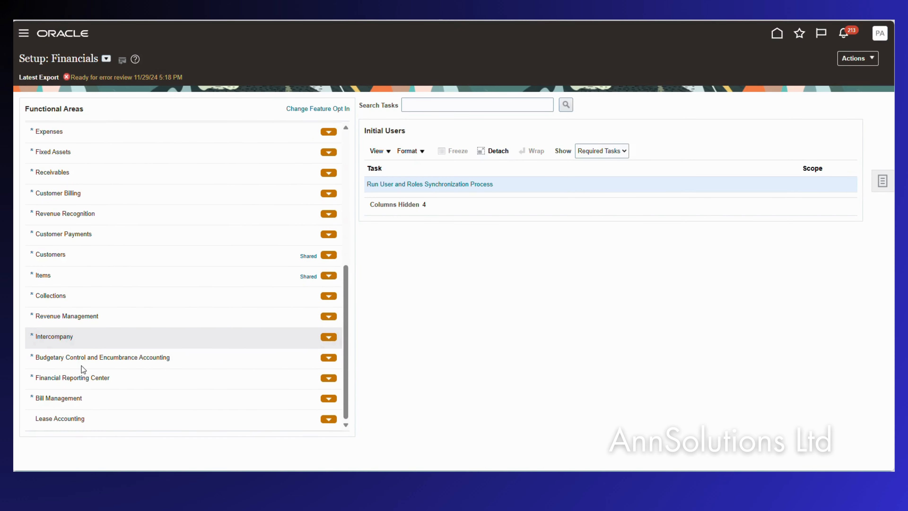
pyautogui.click(87, 341)
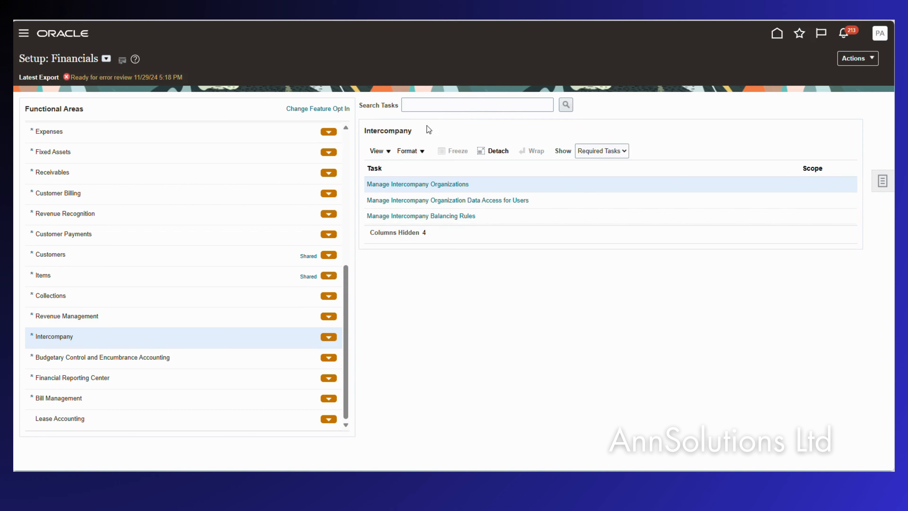
pyautogui.click(599, 150)
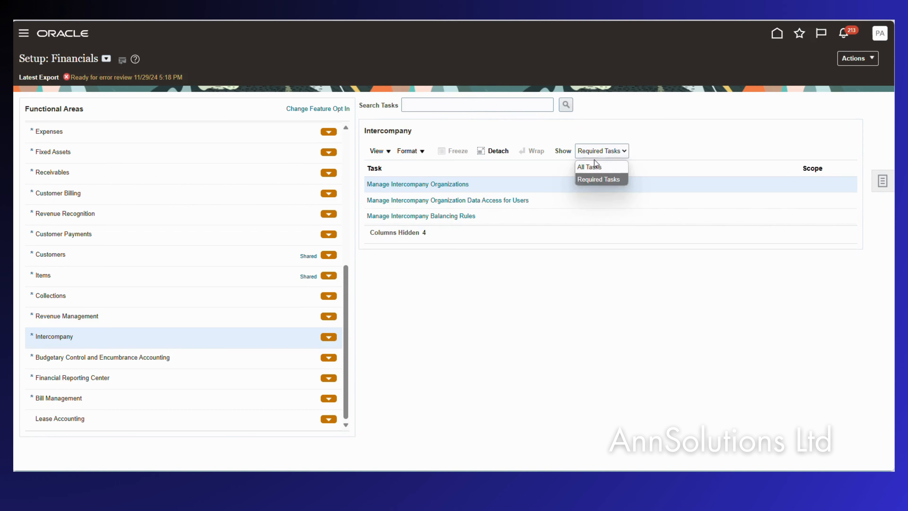
pyautogui.click(594, 164)
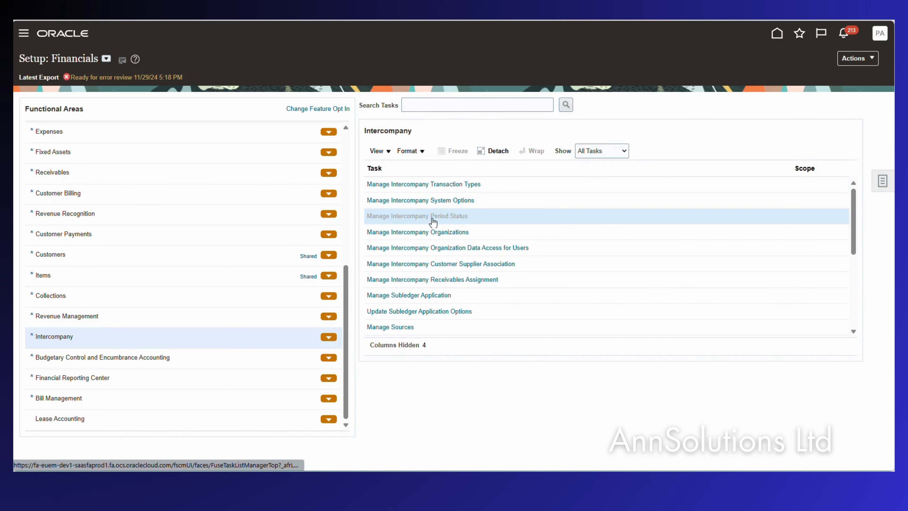
pyautogui.click(429, 215)
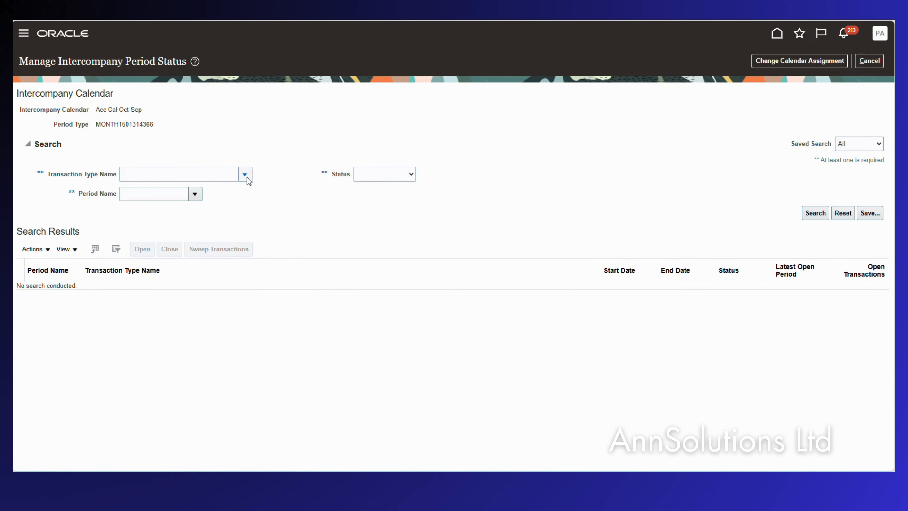
# Search the intercompany periods for transaction type IC_Corp_Guarentee with status Open
pyautogui.click(245, 174)
pyautogui.press('Escape')
pyautogui.write('IC_Management_Fees')
pyautogui.click(246, 175)
pyautogui.click(160, 249)
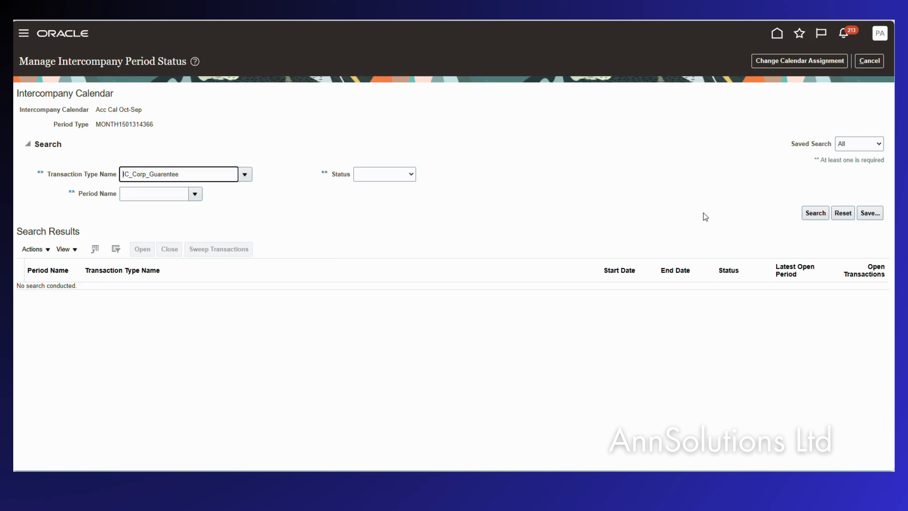
pyautogui.click(806, 214)
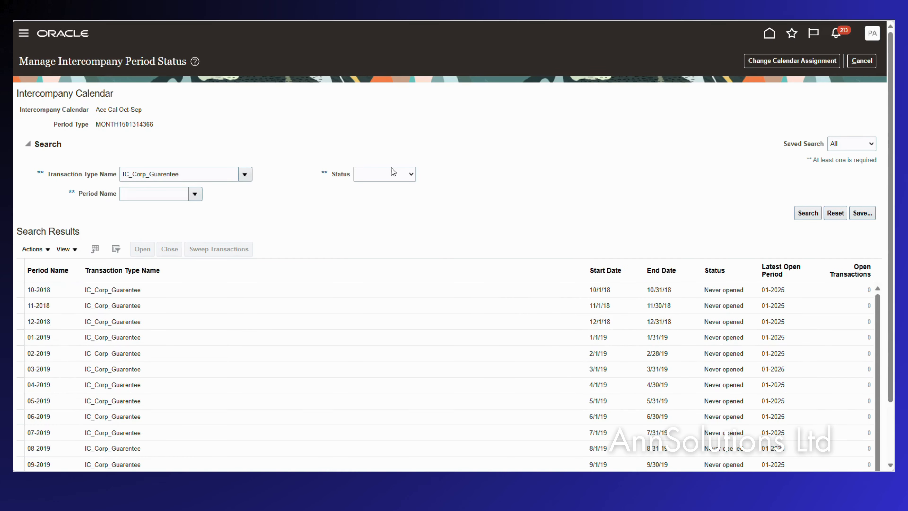
pyautogui.click(403, 174)
pyautogui.click(379, 226)
pyautogui.click(807, 212)
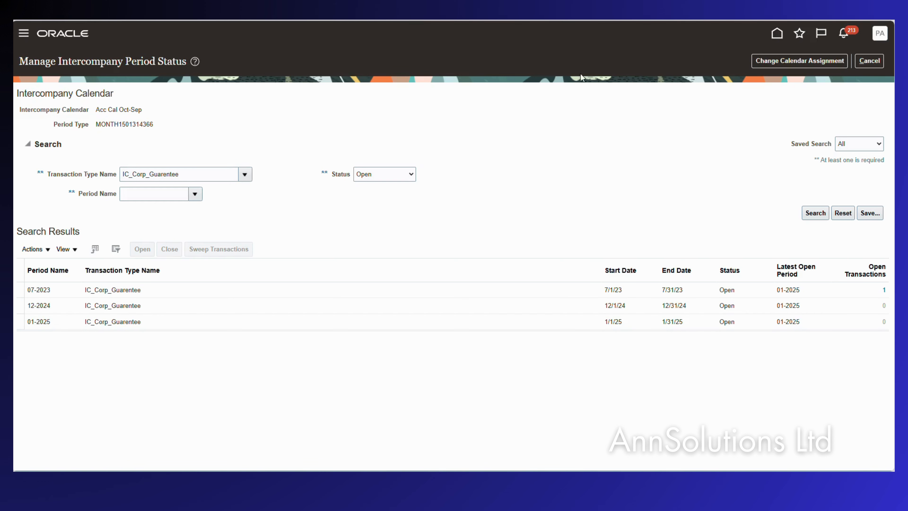
# Check the item following Open Intercompany Period Types in the Excel outline, then open Manage Intercompany Organizations in Oracle
pyautogui.click(879, 65)
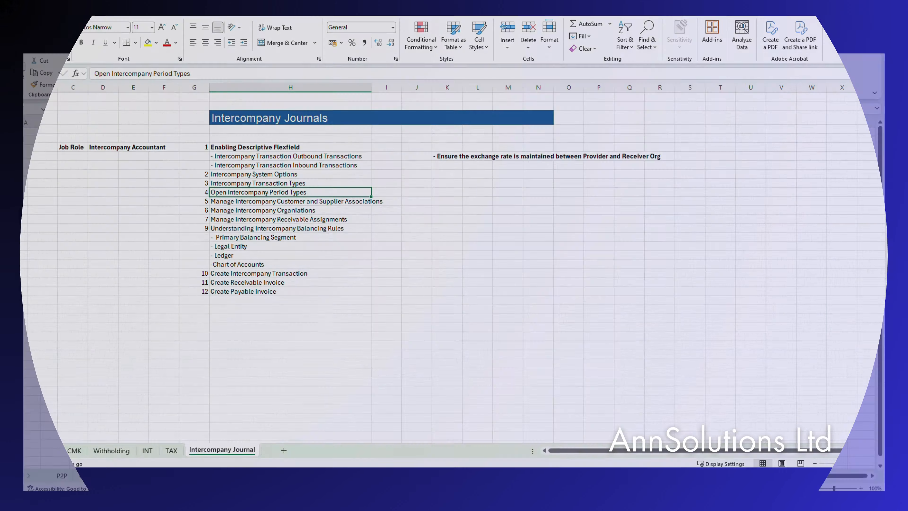
pyautogui.click(246, 205)
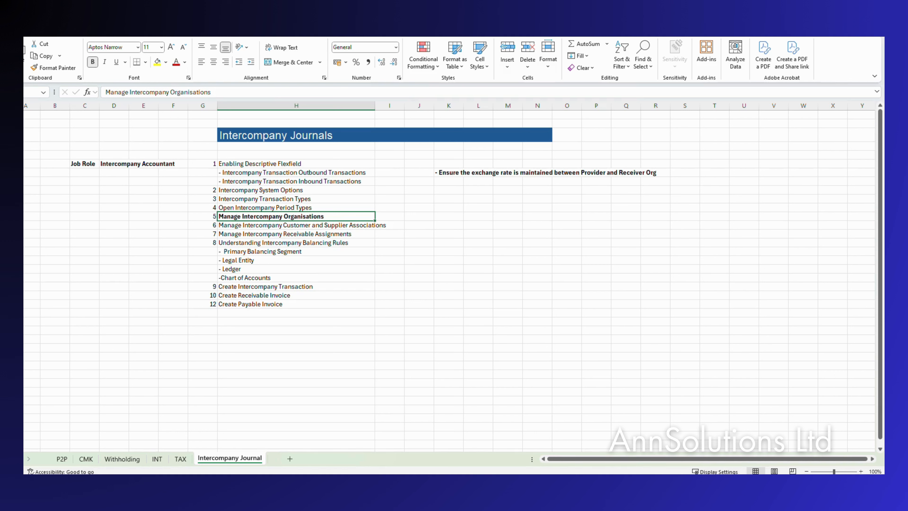
pyautogui.moveTo(514, 474)
pyautogui.click(514, 447)
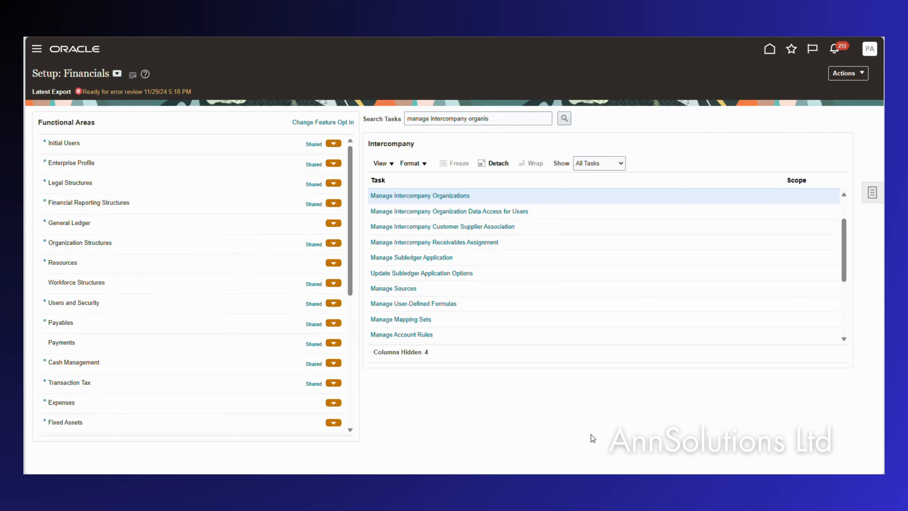
pyautogui.click(420, 195)
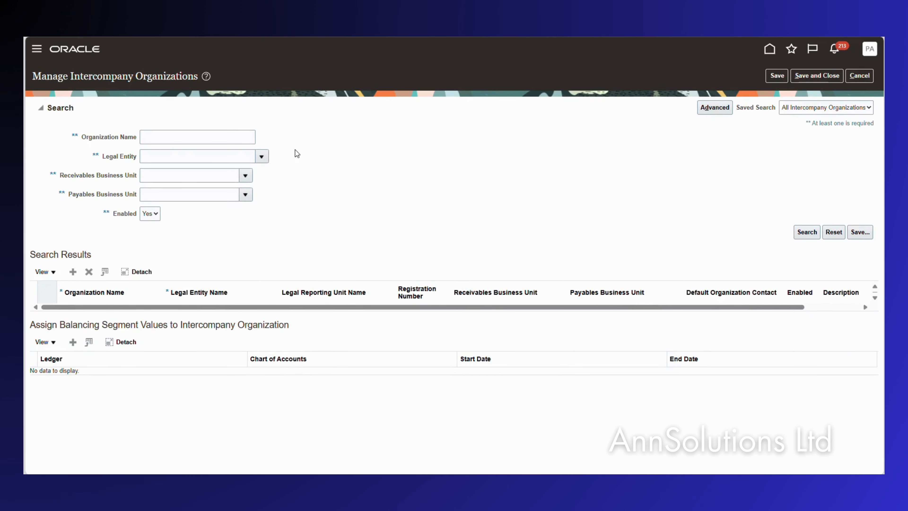
pyautogui.click(183, 157)
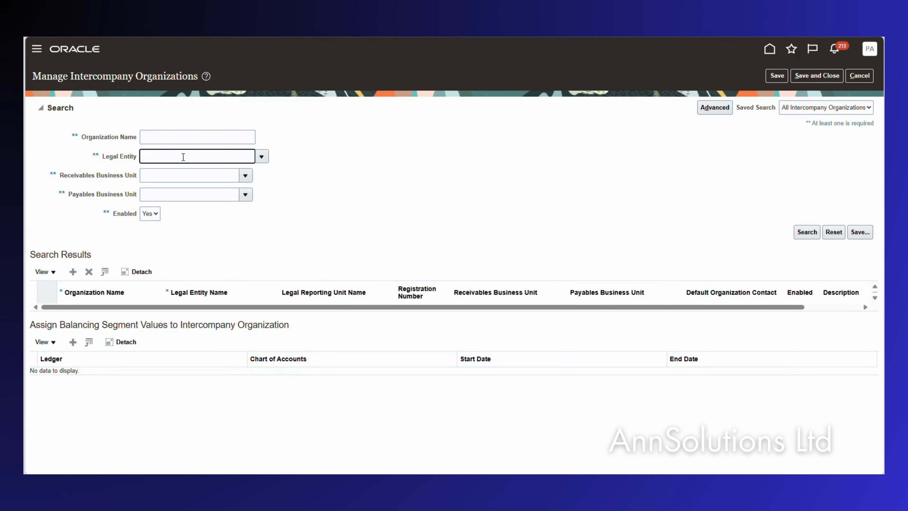
pyautogui.write('Payables for the business units specified')
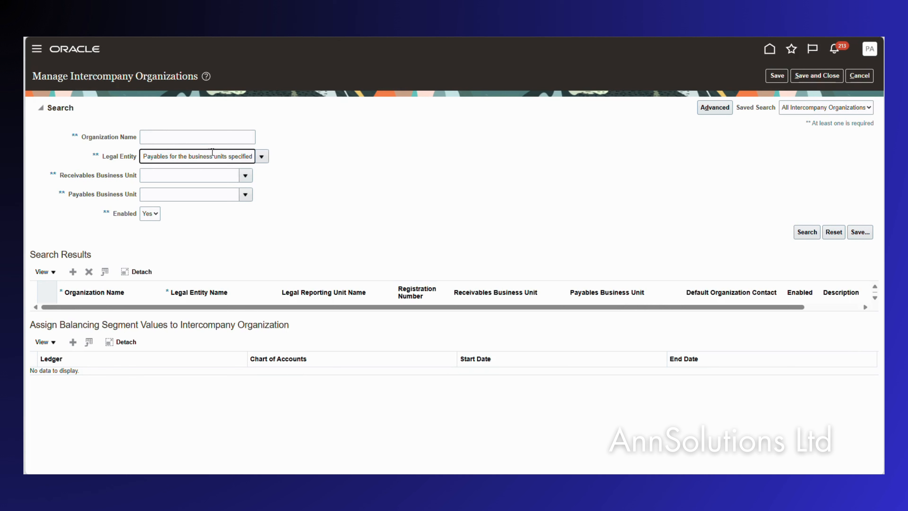
pyautogui.hotkey('ctrl', 'a')
pyautogui.press('BackSpace')
# Search the intercompany organizations for legal entity PEPCO Poland Sp. z o.o. and examine the name of the organization found
pyautogui.write('PEPCO P')
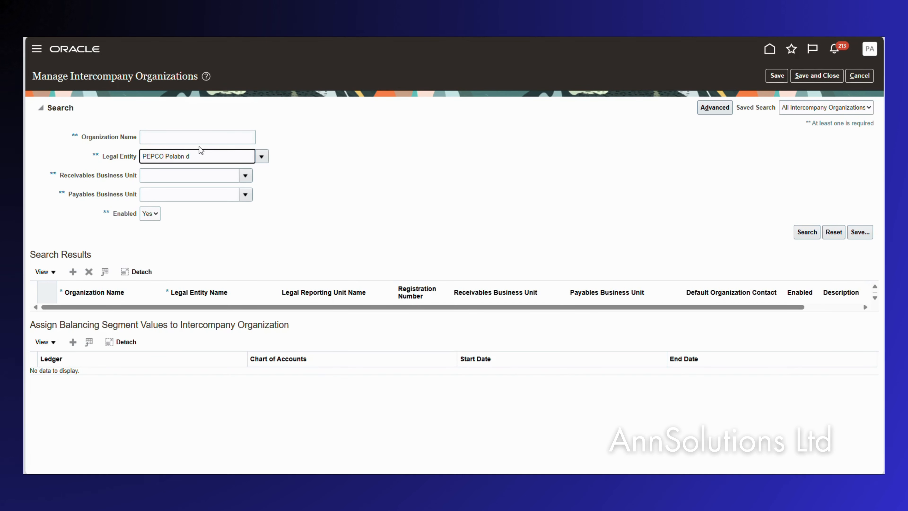
pyautogui.press('BackSpace')
pyautogui.press('BackSpace')
pyautogui.press('BackSpace')
pyautogui.press('BackSpace')
pyautogui.press('Return')
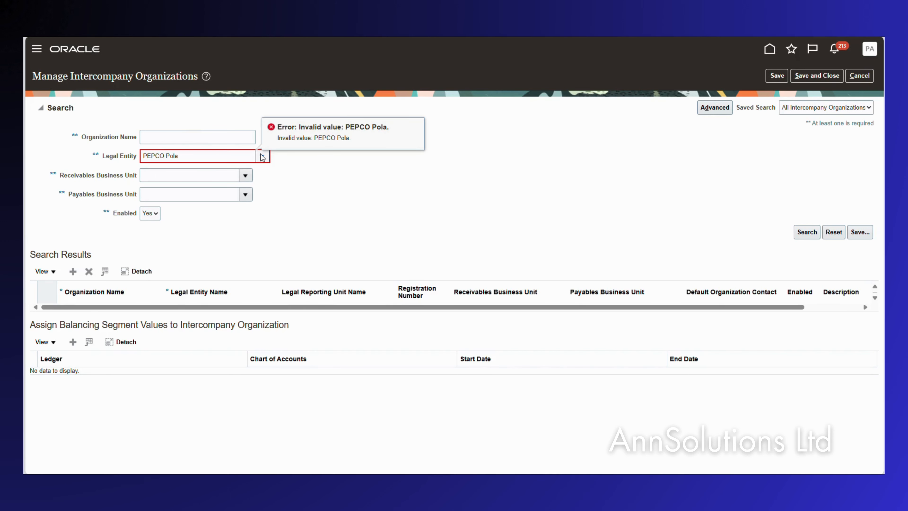
pyautogui.click(262, 156)
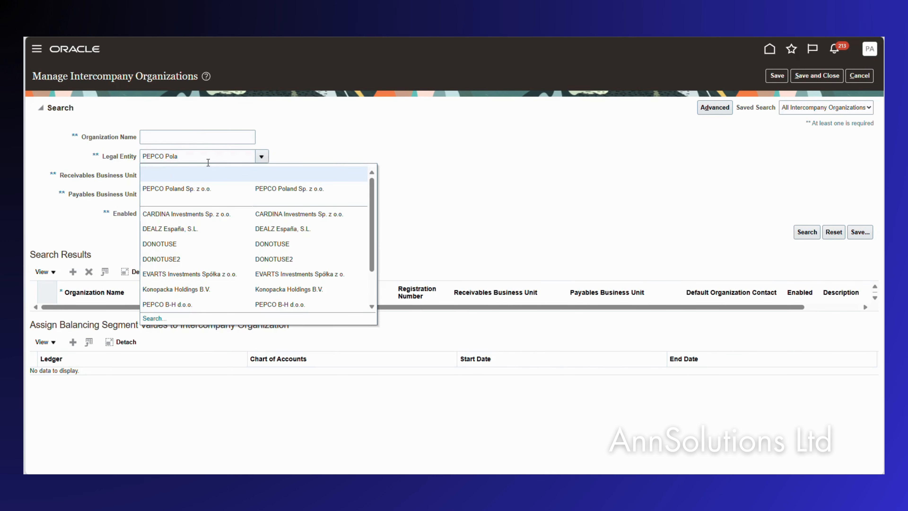
pyautogui.click(191, 189)
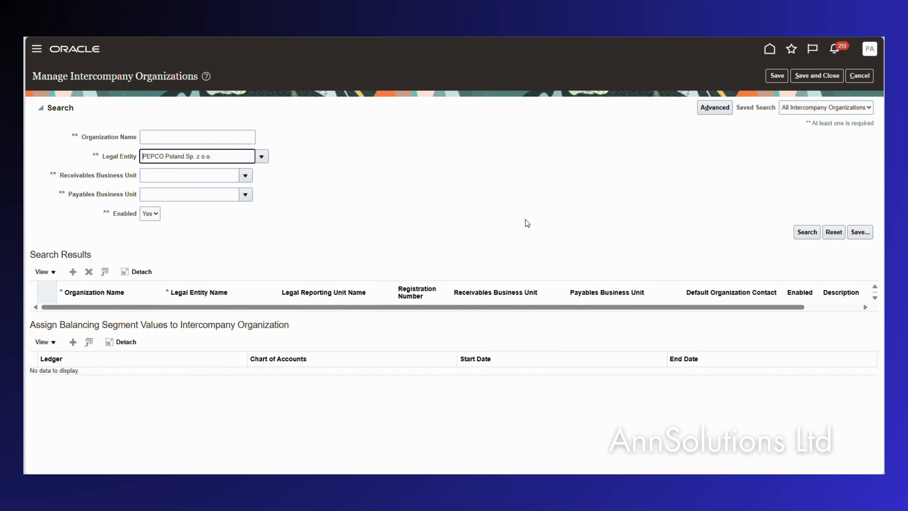
pyautogui.click(807, 232)
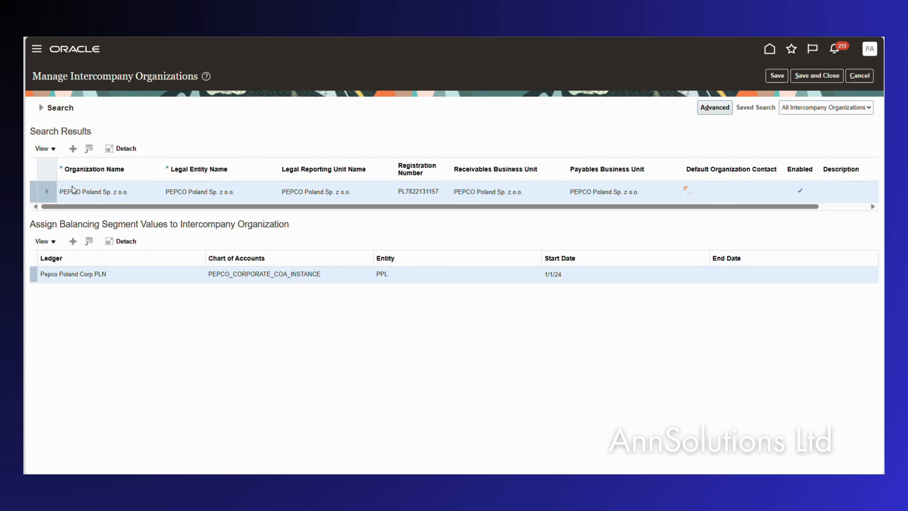
pyautogui.moveTo(134, 195); pyautogui.dragTo(84, 194)
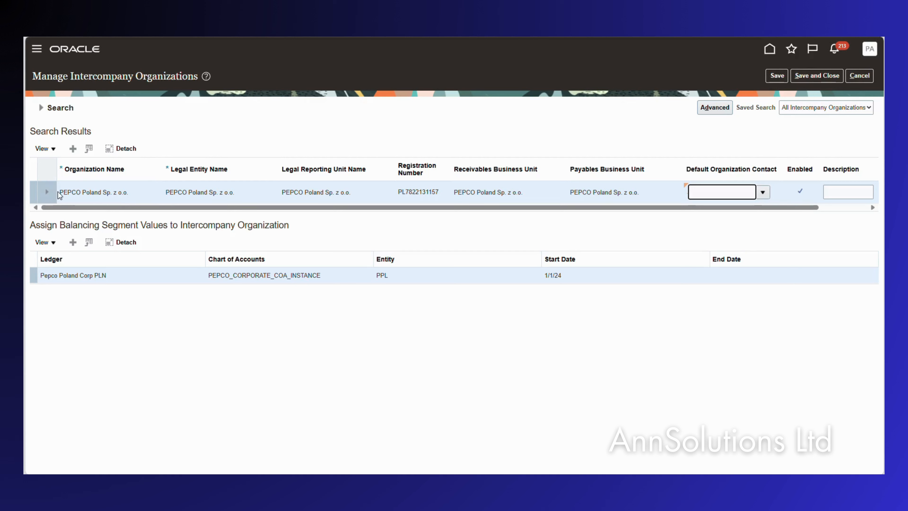
pyautogui.moveTo(60, 192); pyautogui.dragTo(139, 189)
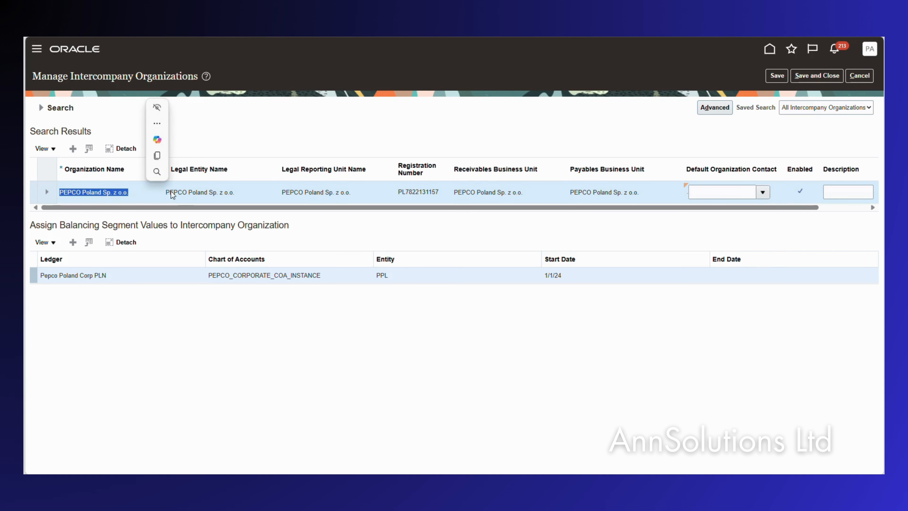
# Examine the receivables and payables business units and the balancing segment assignment of the PEPCO Poland intercompany organization
pyautogui.hotkey('ctrl', 'c')
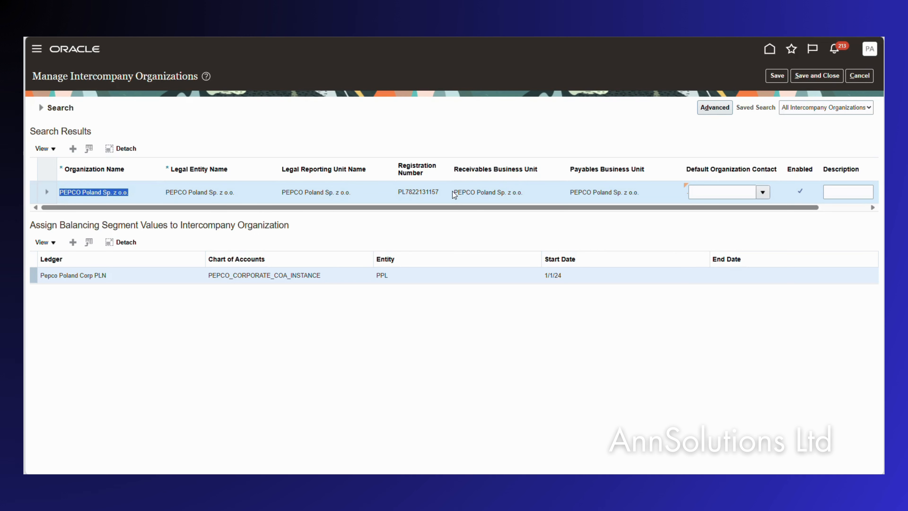
pyautogui.moveTo(452, 191); pyautogui.dragTo(534, 190)
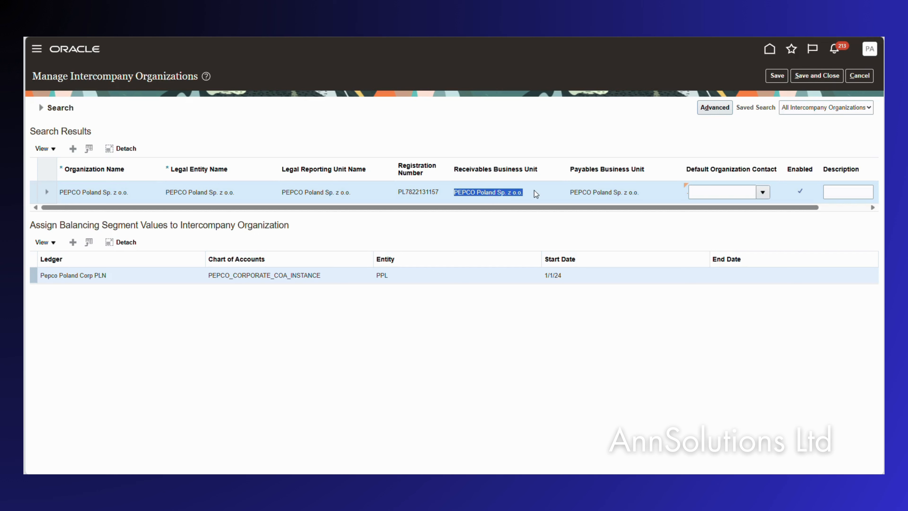
pyautogui.moveTo(647, 195); pyautogui.dragTo(559, 195)
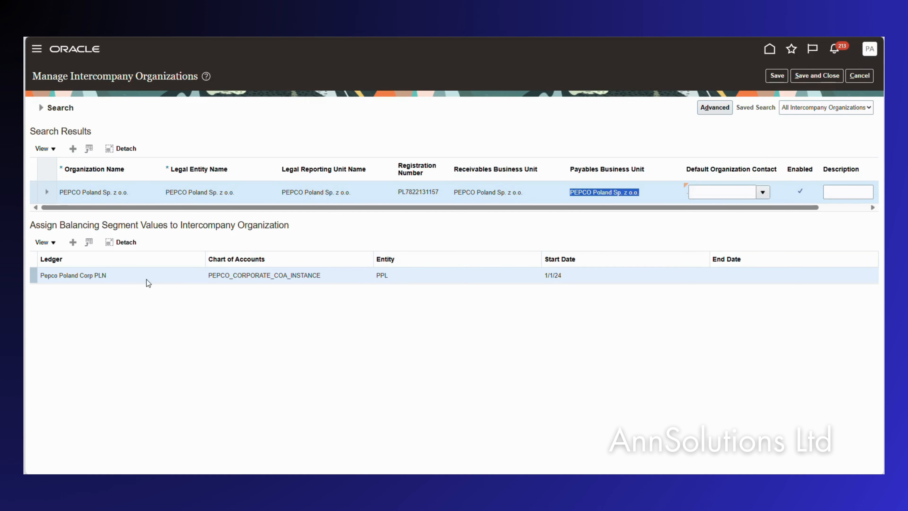
pyautogui.click(402, 275)
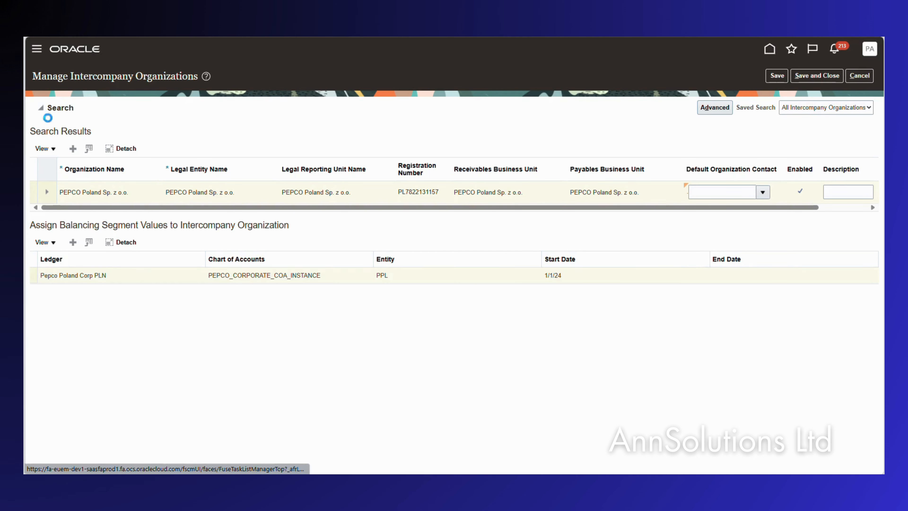
# Reopen the intercompany organization search criteria and enter PEPCO Italy as the legal entity
pyautogui.click(40, 109)
pyautogui.tripleClick(207, 156)
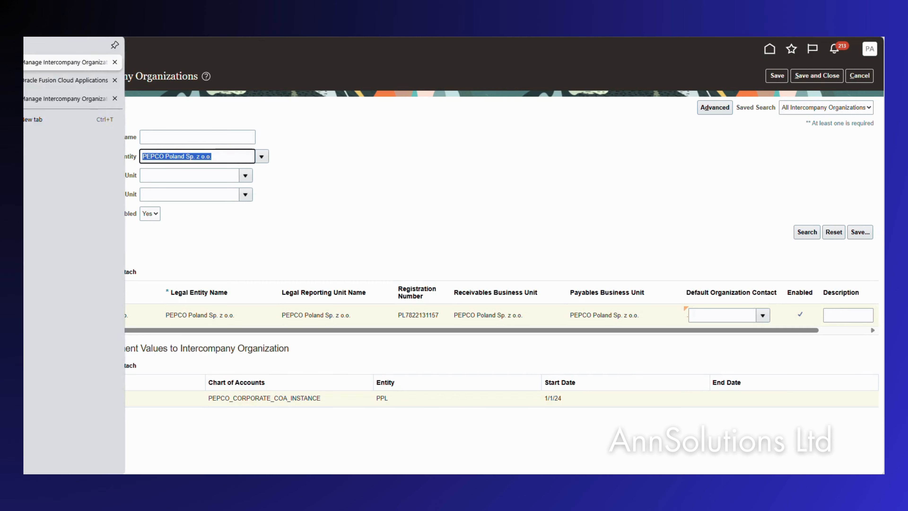
pyautogui.write('PEPCO')
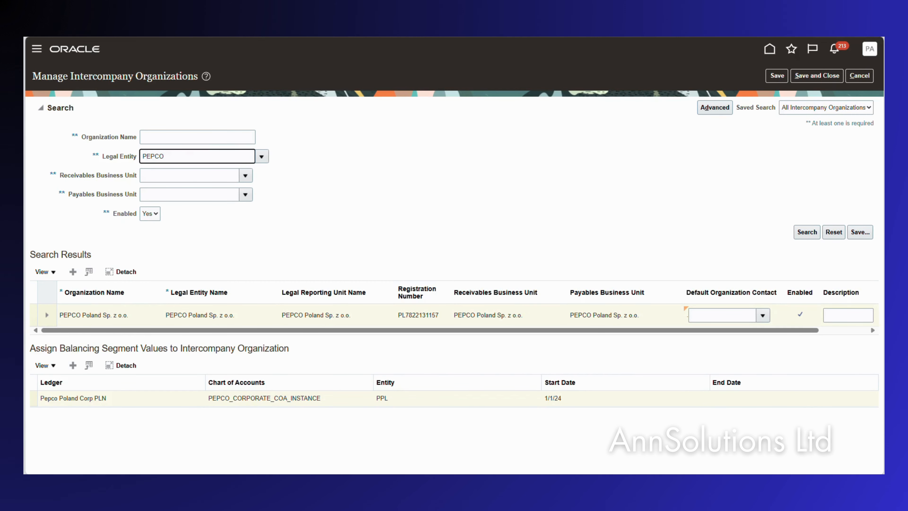
pyautogui.write(' Italy')
pyautogui.click(45, 314)
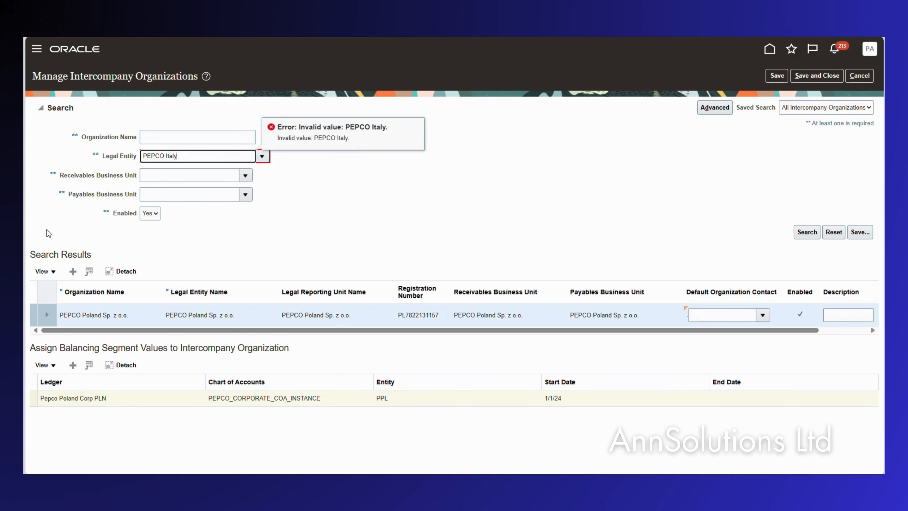
# Look up Pepco Italy among the legal entities, choose PEPCO Italy S.r.l.Unipersonale, and search the intercompany organizations for it
pyautogui.click(261, 158)
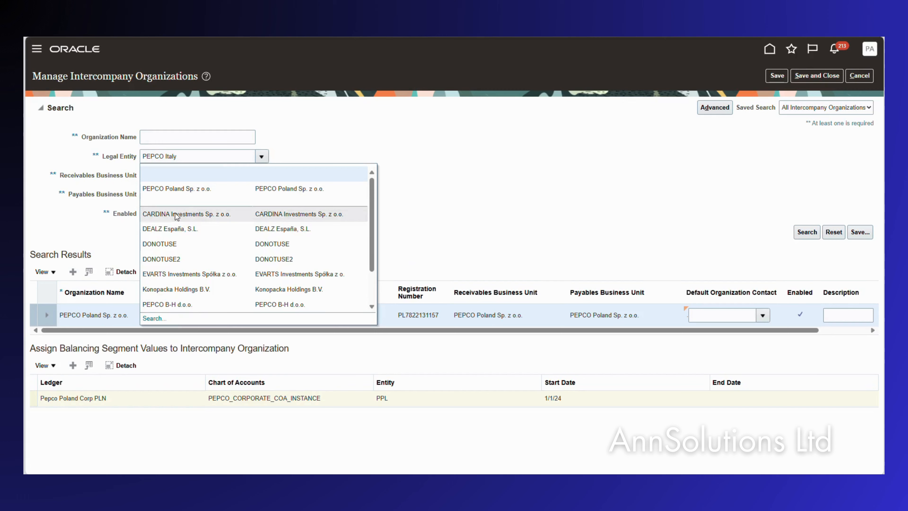
pyautogui.scroll(-1, 185, 263)
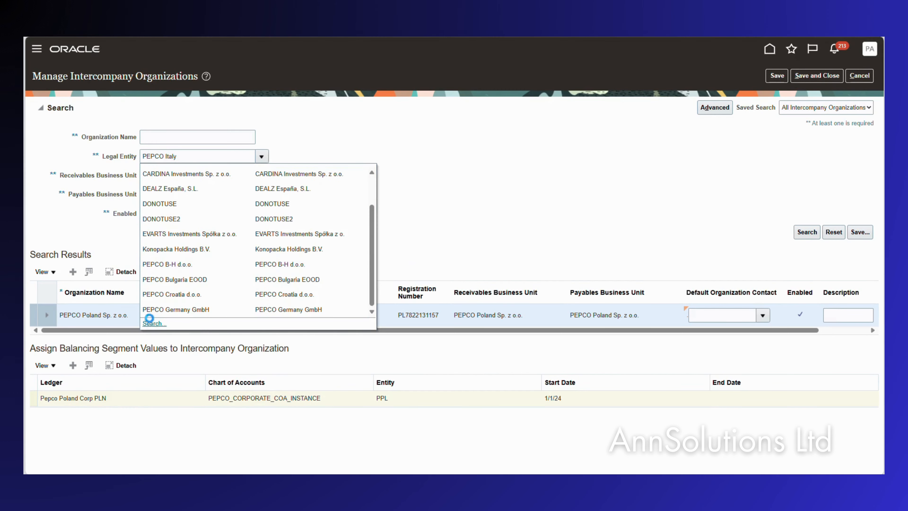
pyautogui.click(152, 322)
pyautogui.tripleClick(458, 238)
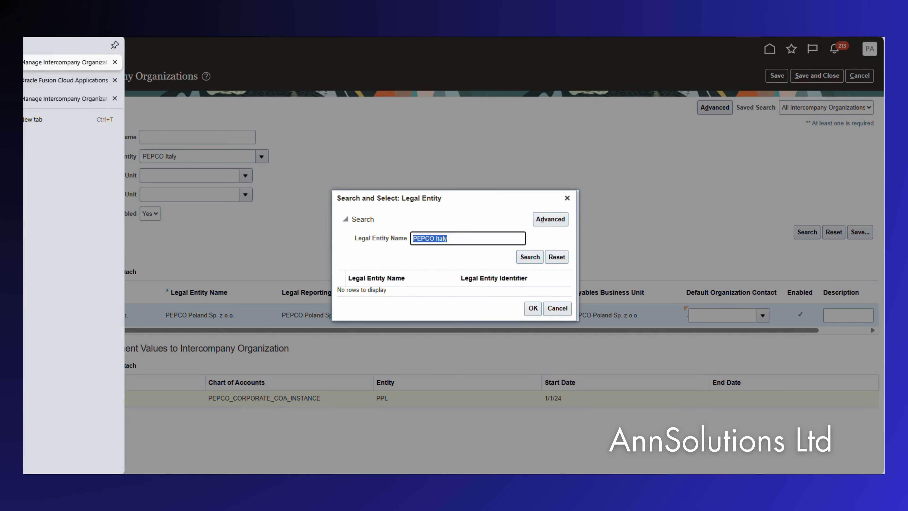
pyautogui.write('Pepco Italy')
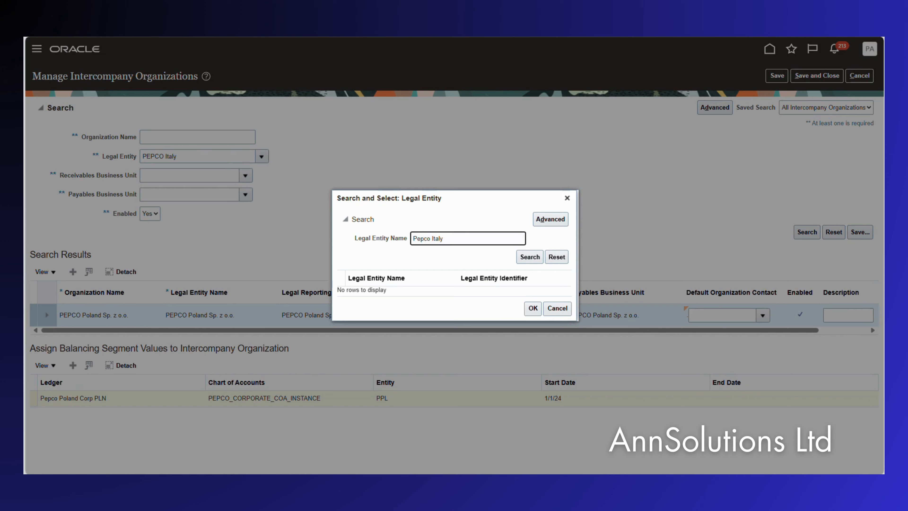
pyautogui.press('Return')
pyautogui.click(461, 290)
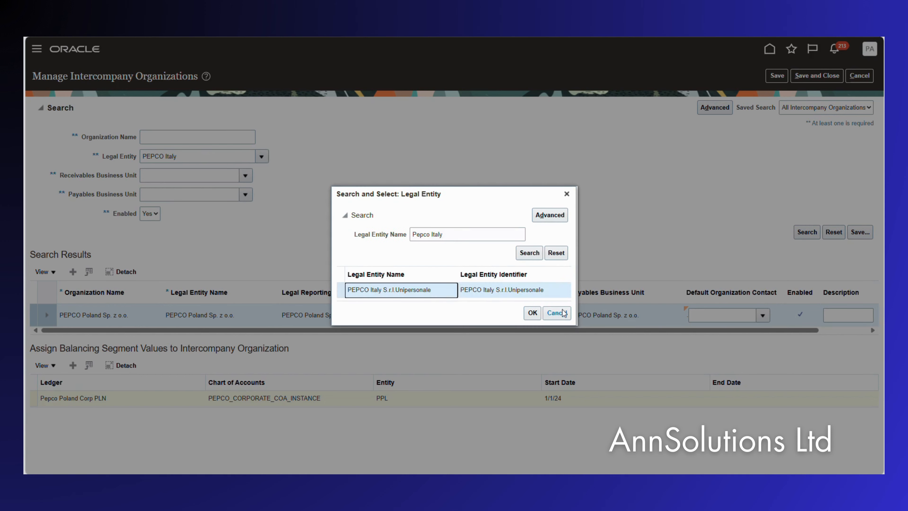
pyautogui.click(532, 313)
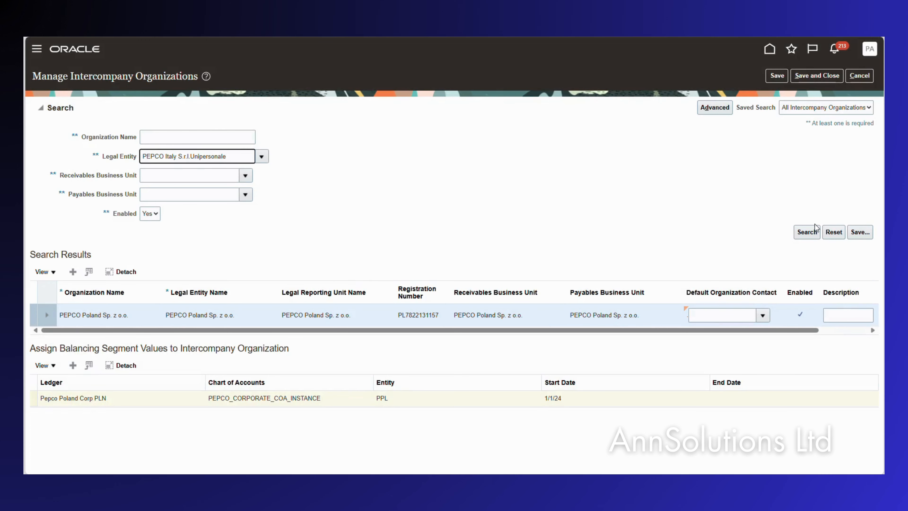
pyautogui.click(807, 231)
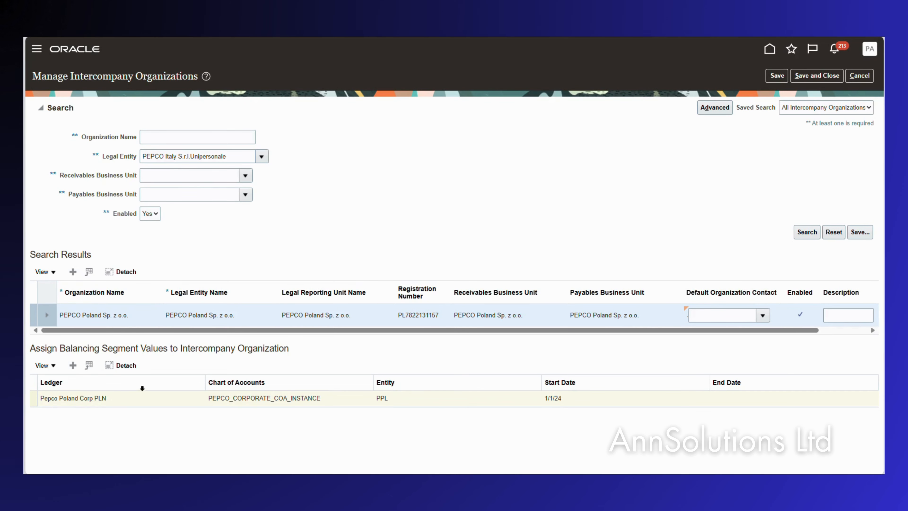
# Expand the PEPCO Italy organization row, check its balancing segment values, and leave the intercompany organizations page without saving
pyautogui.click(46, 191)
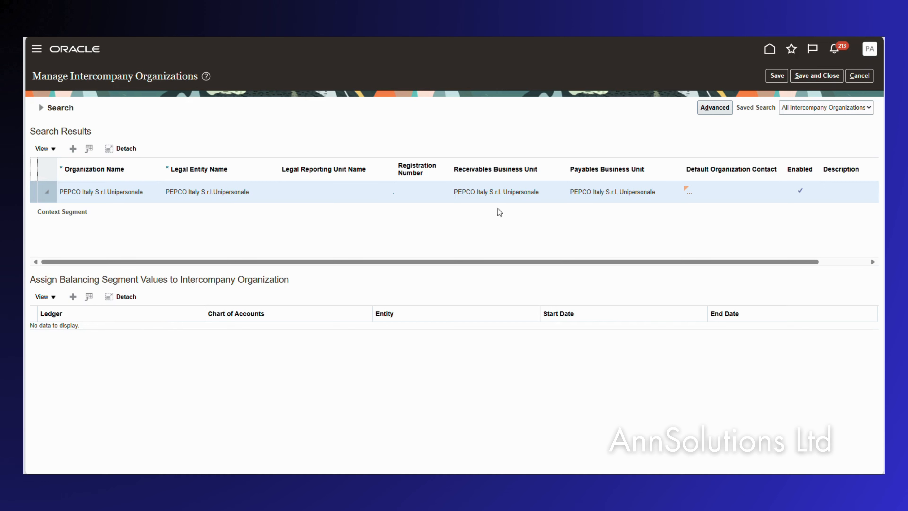
pyautogui.moveTo(665, 268); pyautogui.dragTo(531, 267)
pyautogui.click(859, 75)
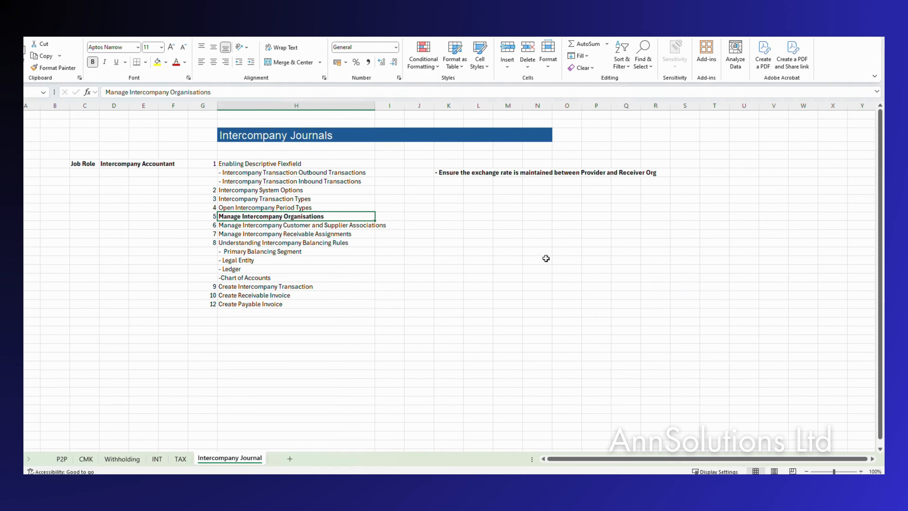
# In the Excel outline, remove bold from Manage Intercompany Organisations and make Manage Intercompany Customer and Supplier Associations bold
pyautogui.click(547, 429)
pyautogui.hotkey('ctrl', 'b')
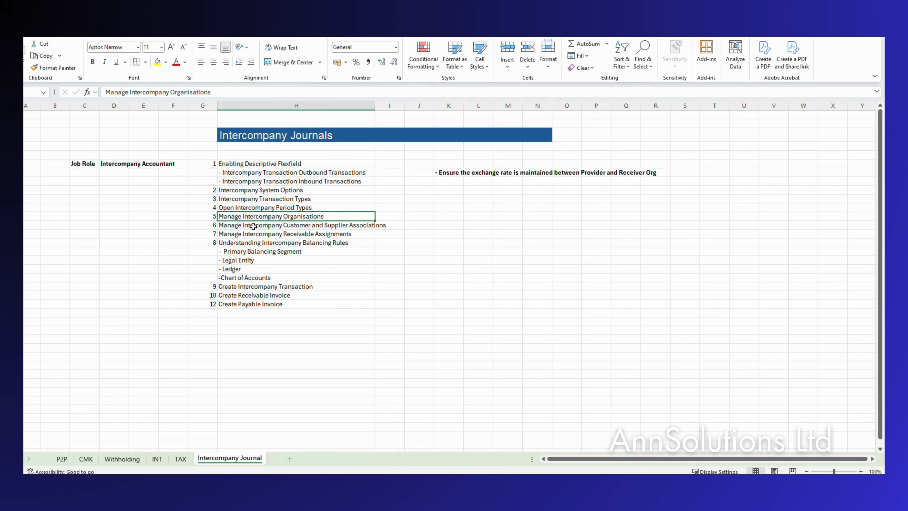
pyautogui.click(253, 226)
pyautogui.hotkey('ctrl', 'b')
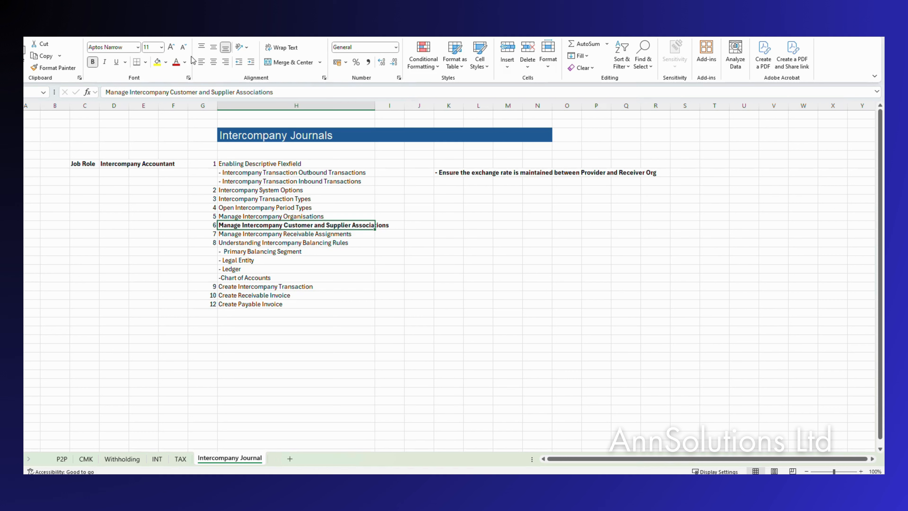
# Add the note "Internal - Type" in column J beside the Manage Intercompany Customer and Supplier Associations item
pyautogui.click(421, 226)
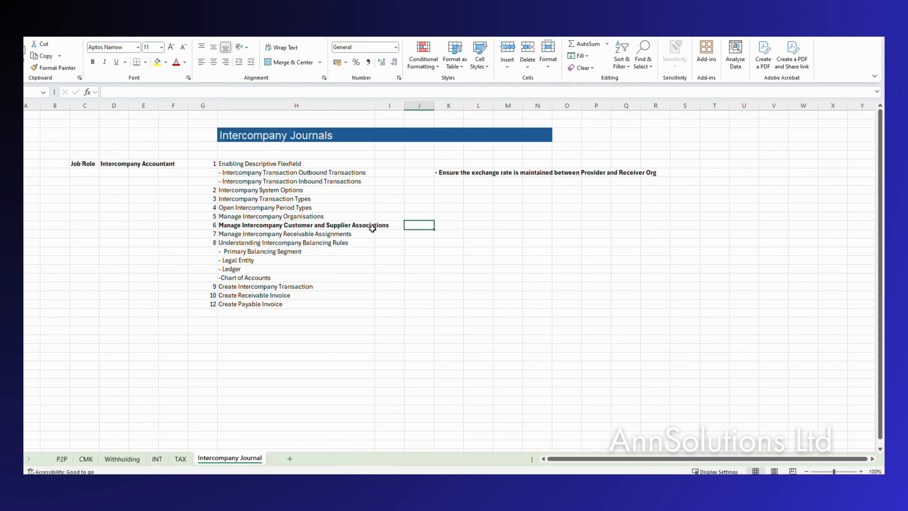
pyautogui.click(260, 225)
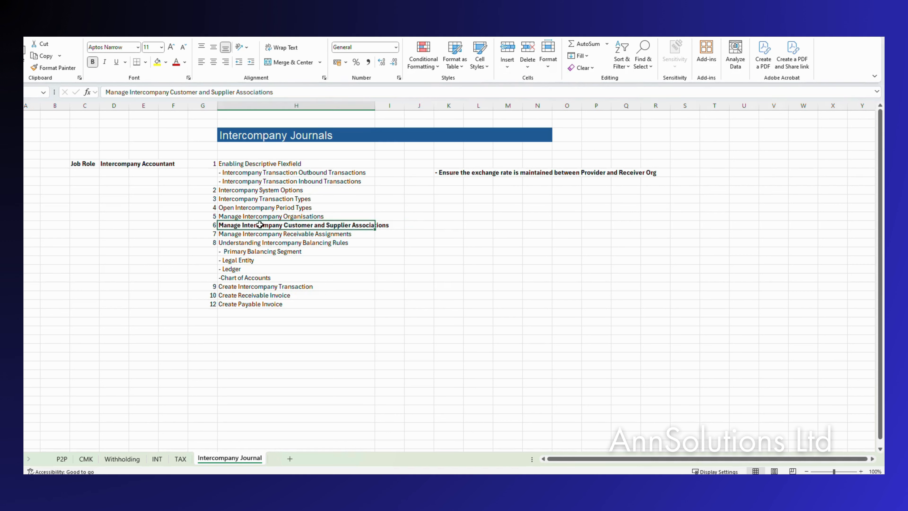
pyautogui.click(419, 225)
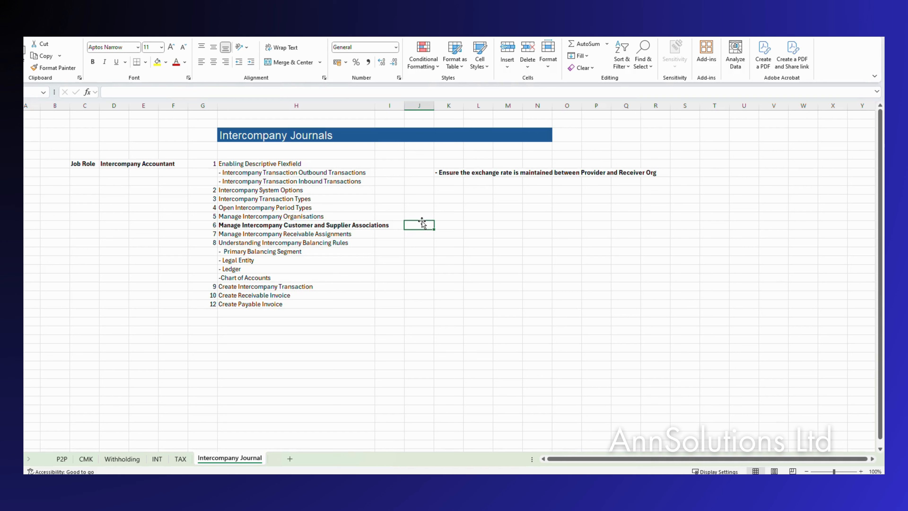
pyautogui.write('Intercompa')
pyautogui.press('BackSpace')
pyautogui.press('BackSpace')
pyautogui.press('BackSpace')
pyautogui.press('BackSpace')
pyautogui.press('BackSpace')
pyautogui.press('BackSpace')
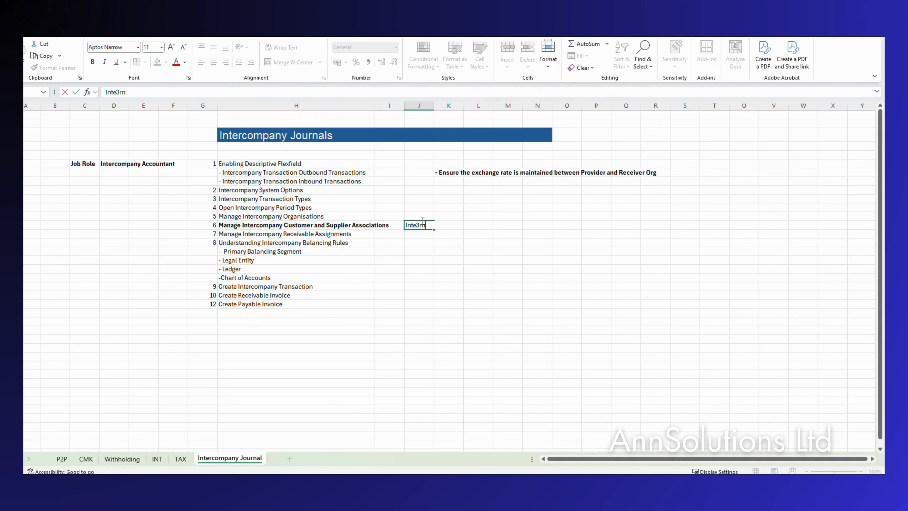
pyautogui.write('rnal - T')
pyautogui.write('ype')
pyautogui.press('Return')
pyautogui.click(421, 222)
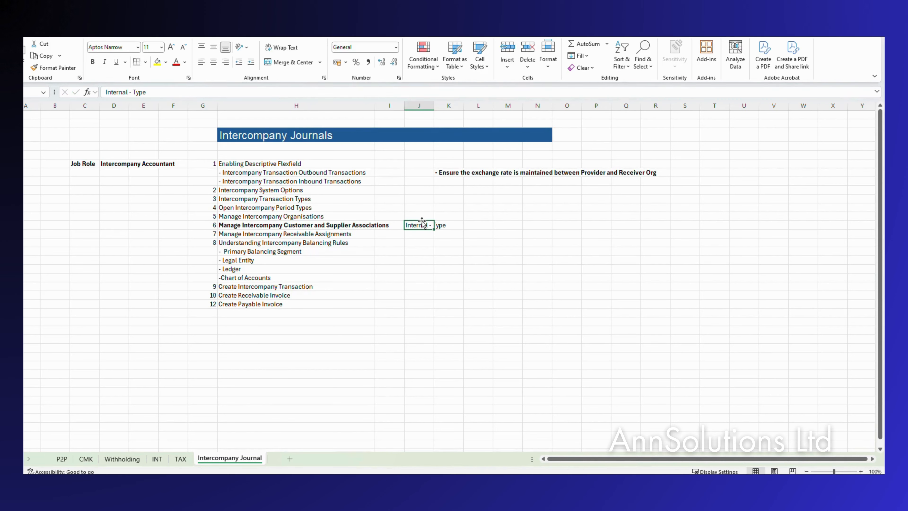
# Switch back to the Oracle Financials setup and open the Manage Intercompany Customer Supplier Association task
pyautogui.click(242, 223)
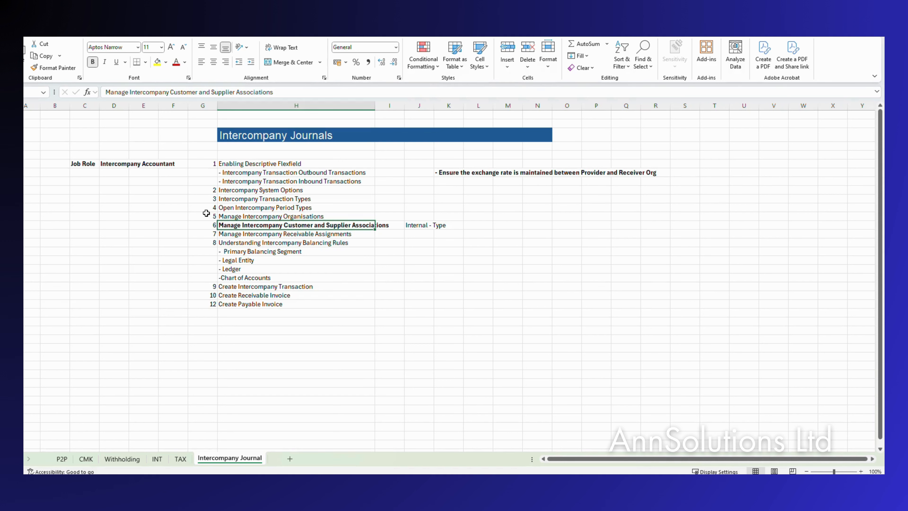
pyautogui.click(508, 425)
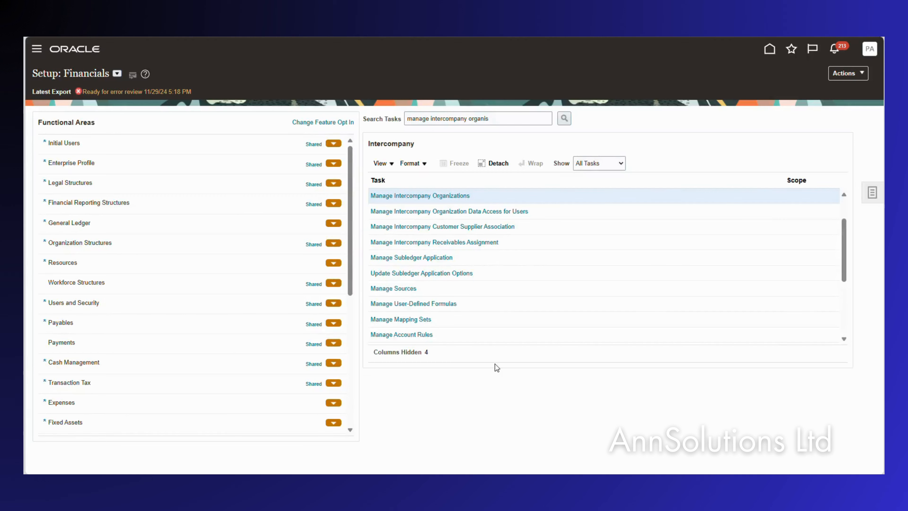
pyautogui.click(415, 226)
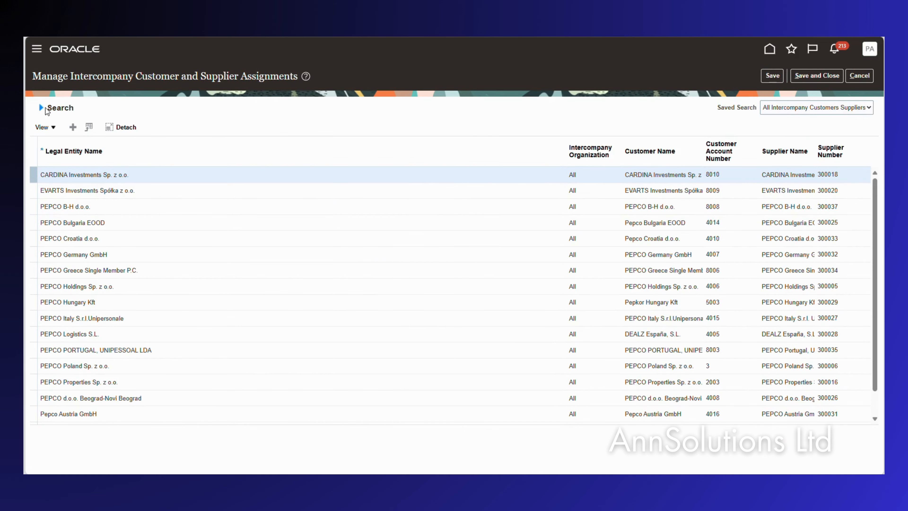
# Search the customer and supplier assignments for intercompany organization PEPCO Poland Sp. z o.o
pyautogui.click(45, 108)
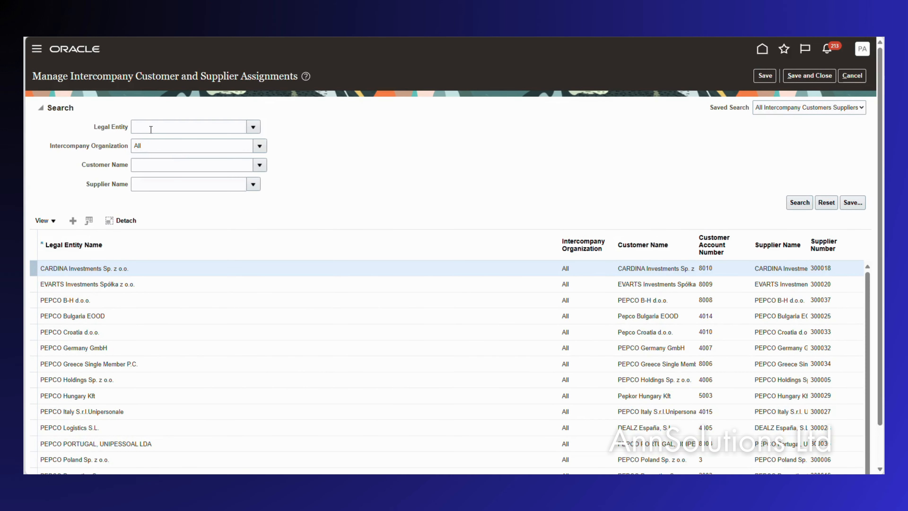
pyautogui.click(253, 128)
pyautogui.click(81, 134)
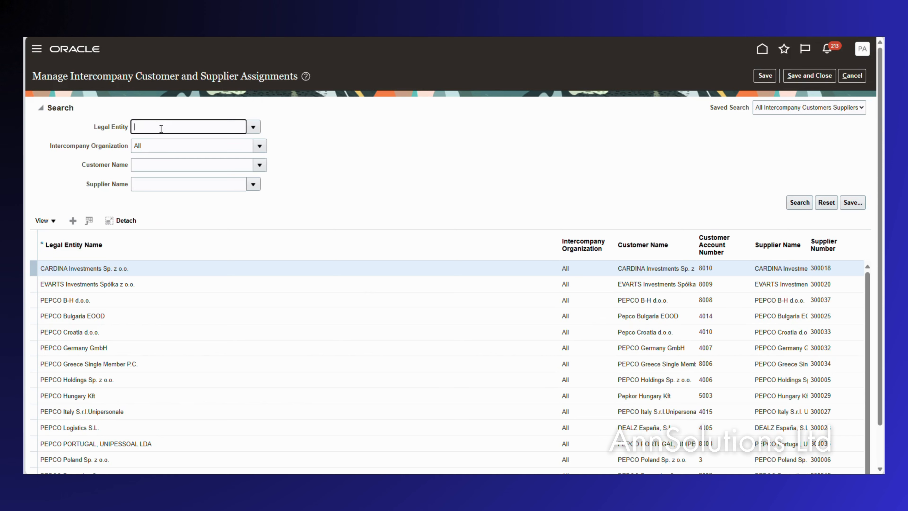
pyautogui.click(260, 146)
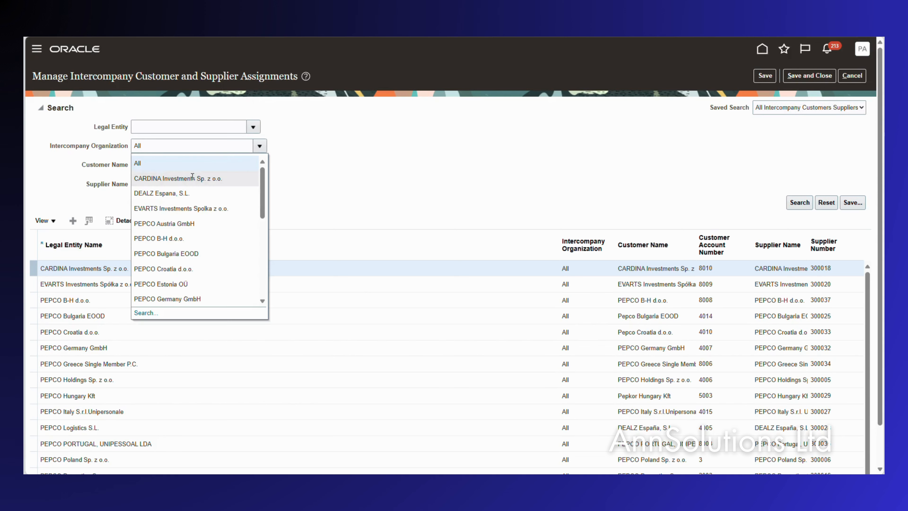
pyautogui.scroll(-1, 183, 265)
pyautogui.scroll(-3, 183, 265)
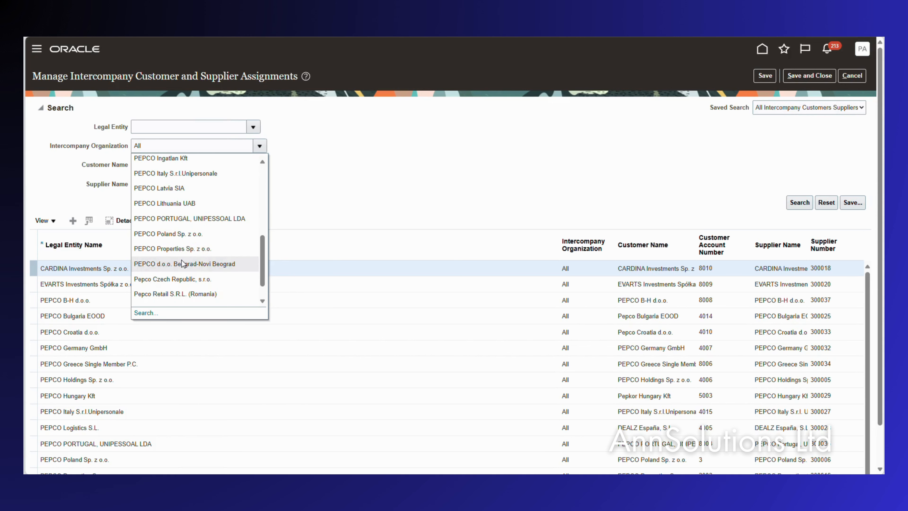
pyautogui.click(178, 234)
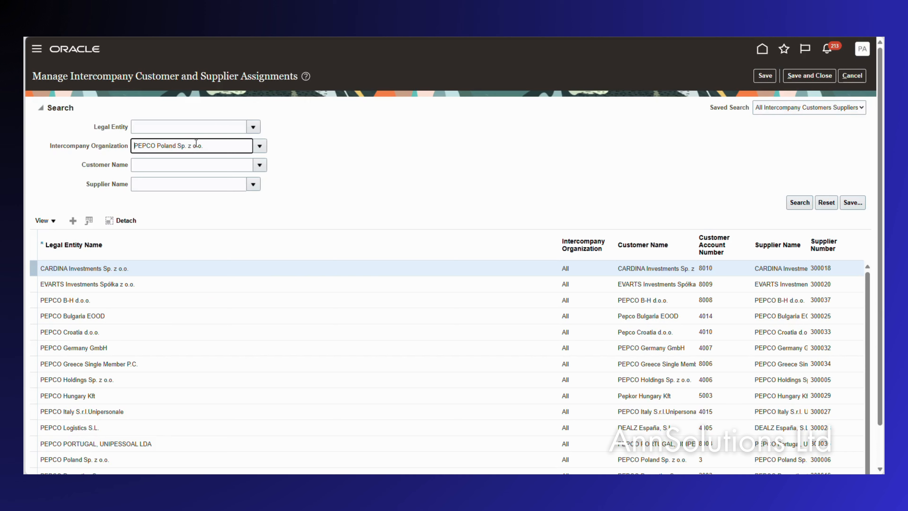
pyautogui.click(800, 203)
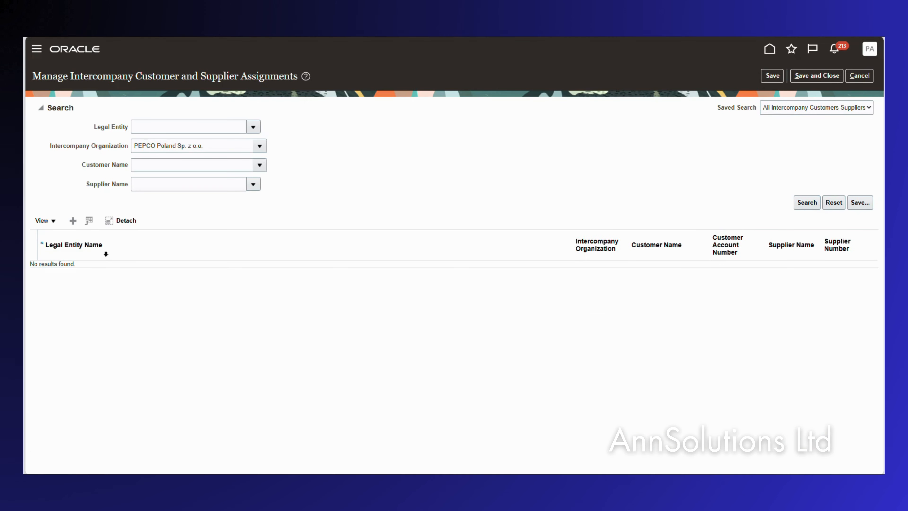
# Replace the intercompany organization filter with CARDINA Investments Sp. z o.o. and search the customer and supplier assignments again
pyautogui.click(221, 146)
pyautogui.hotkey('ctrl', 'a')
pyautogui.press('BackSpace')
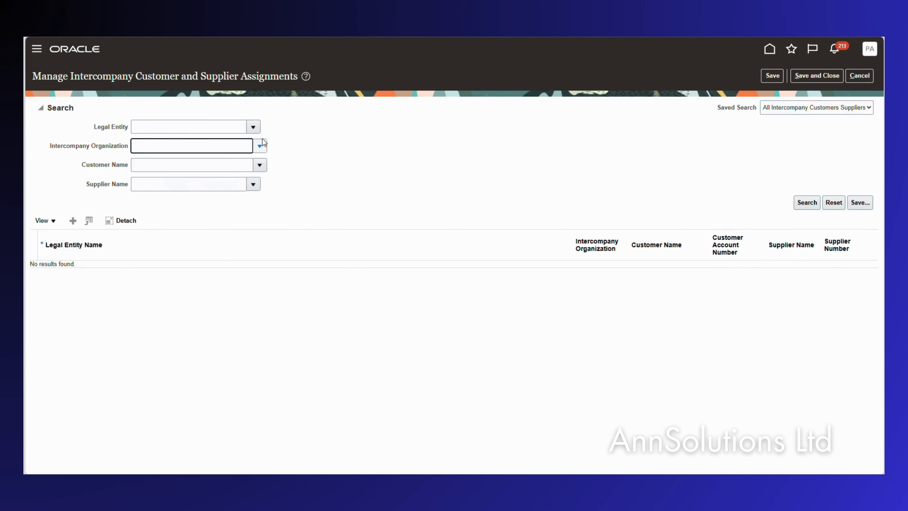
pyautogui.click(253, 126)
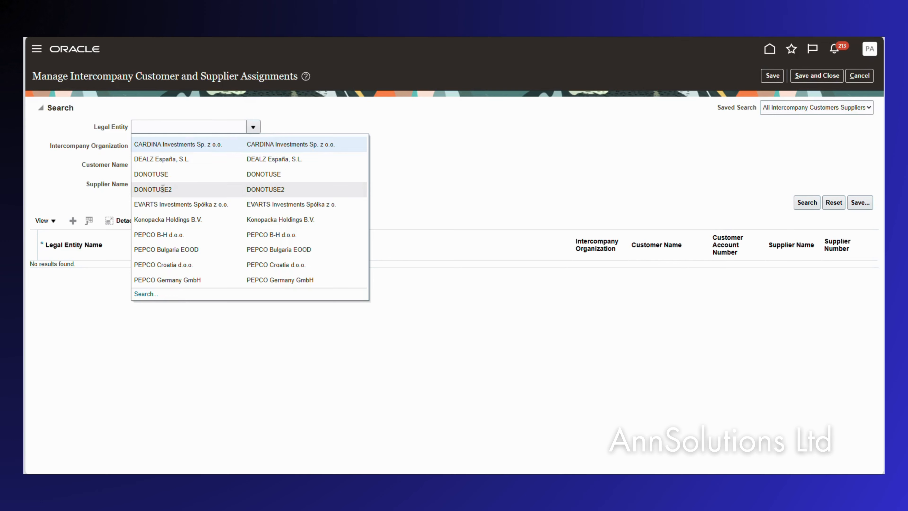
pyautogui.press('Return')
pyautogui.click(807, 203)
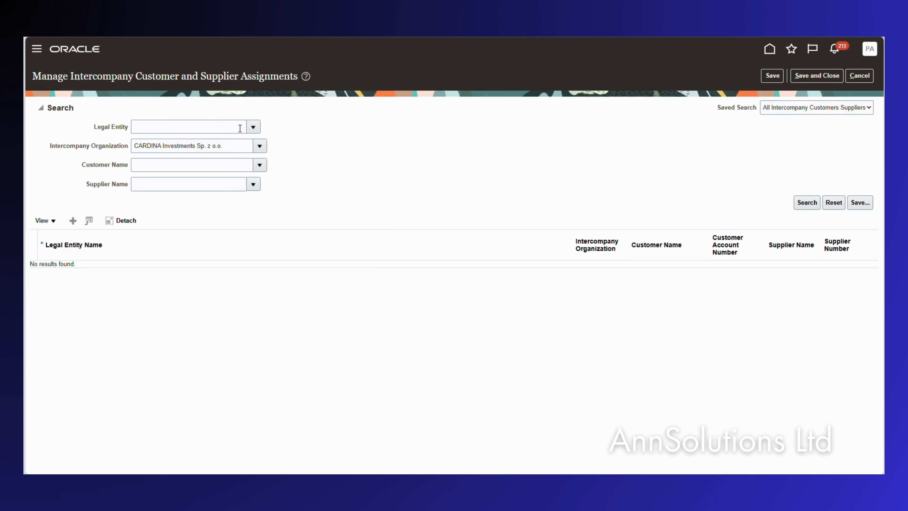
# List the customer and supplier assignments across all legal entities, examine the PEPCO Poland Sp. z o.o. row, and leave the page
pyautogui.click(253, 127)
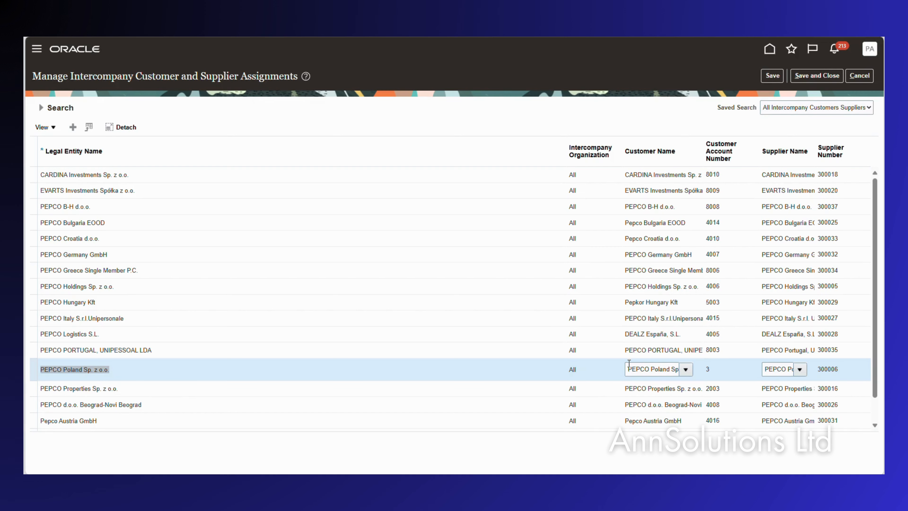
pyautogui.moveTo(626, 364); pyautogui.dragTo(715, 374)
pyautogui.click(712, 370)
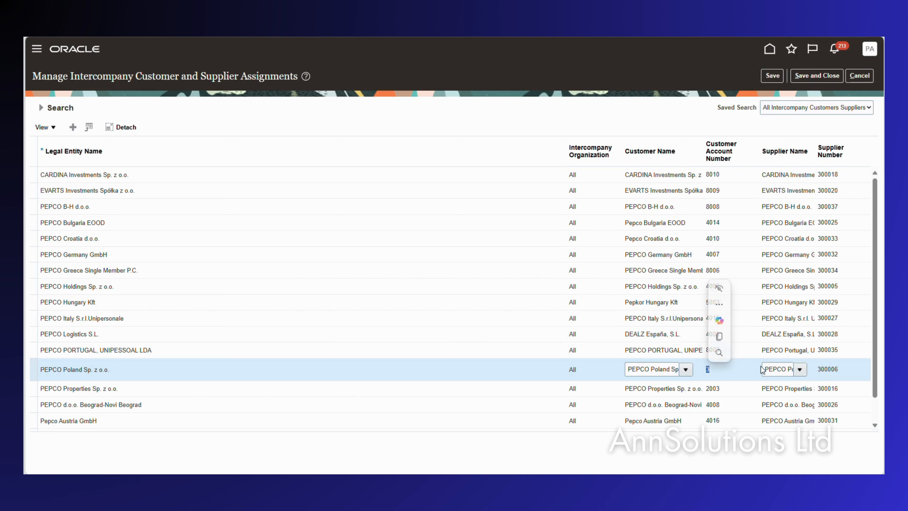
pyautogui.moveTo(766, 371); pyautogui.dragTo(797, 372)
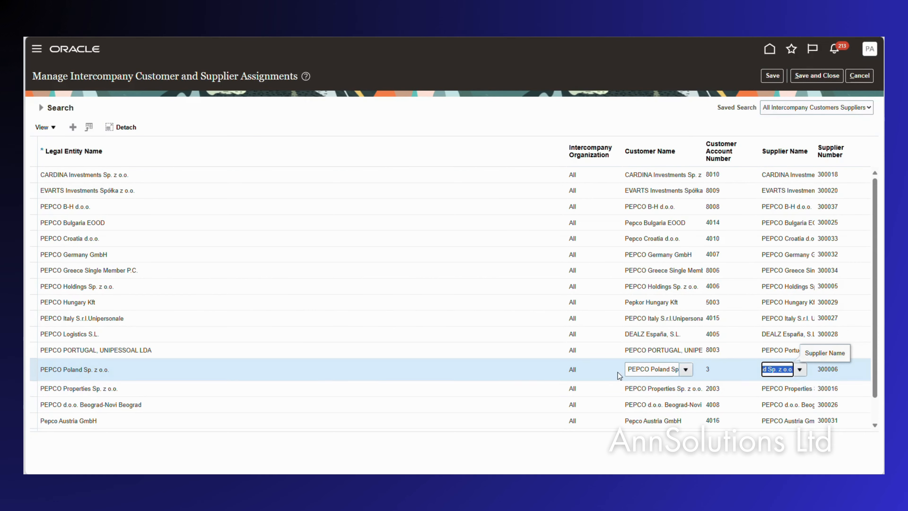
pyautogui.click(819, 369)
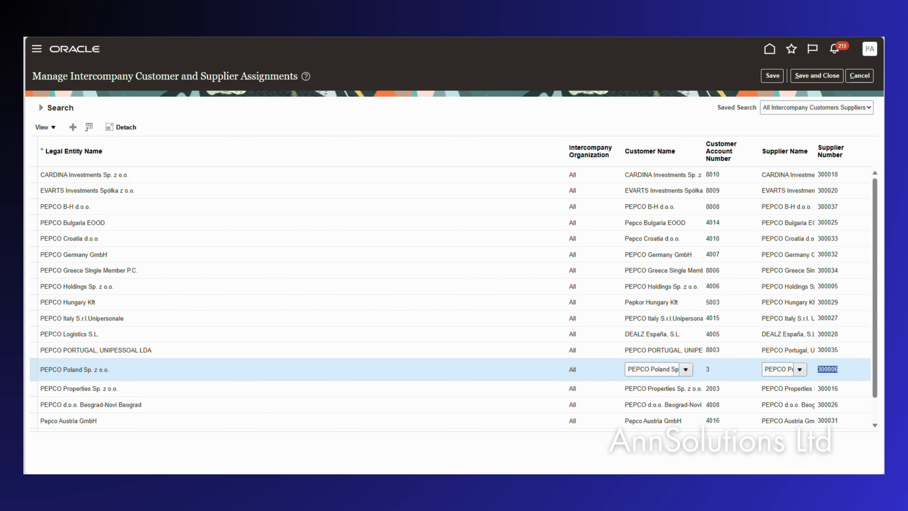
pyautogui.click(837, 77)
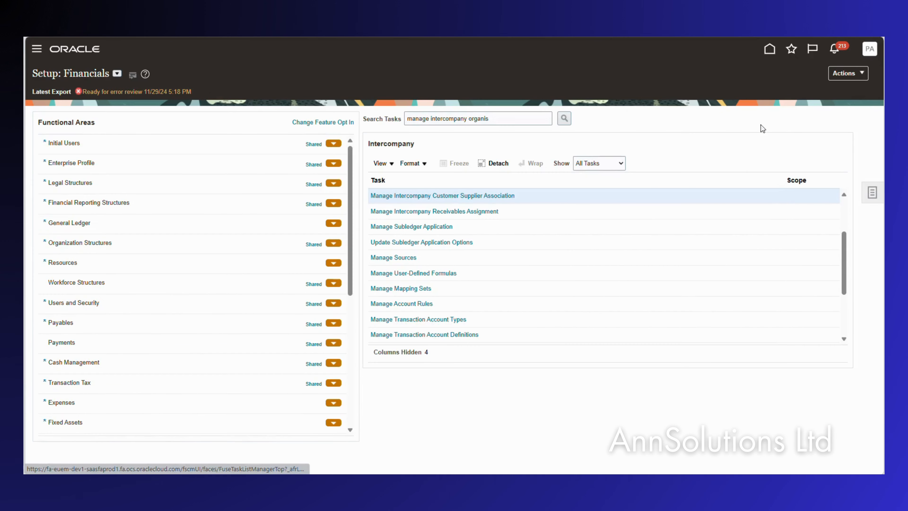
# Go to Suppliers under Procurement and open the PEPCO Poland Sp. z o.o. supplier by searching for its supplier number
pyautogui.click(769, 49)
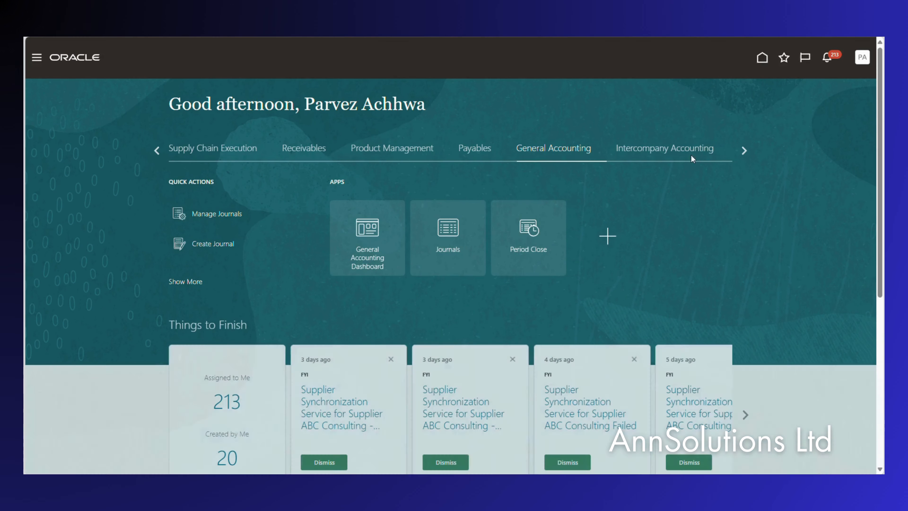
pyautogui.click(744, 150)
pyautogui.click(745, 151)
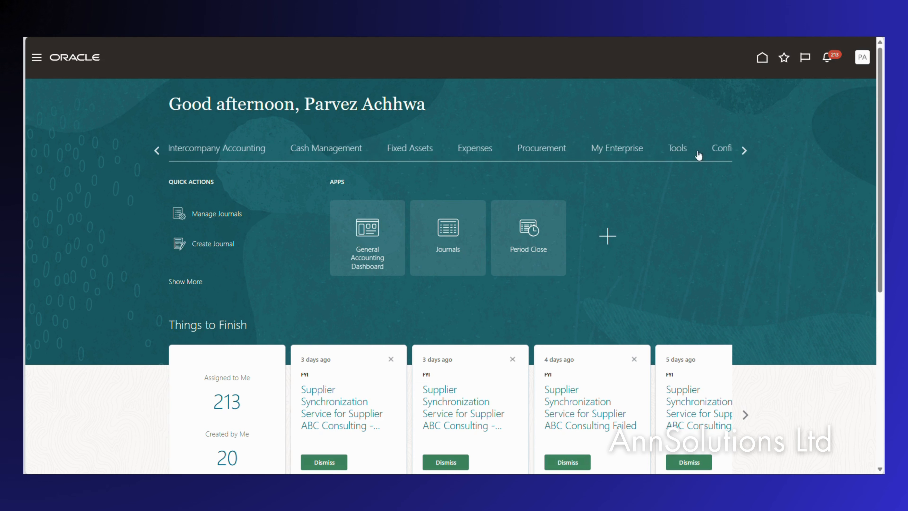
pyautogui.click(541, 150)
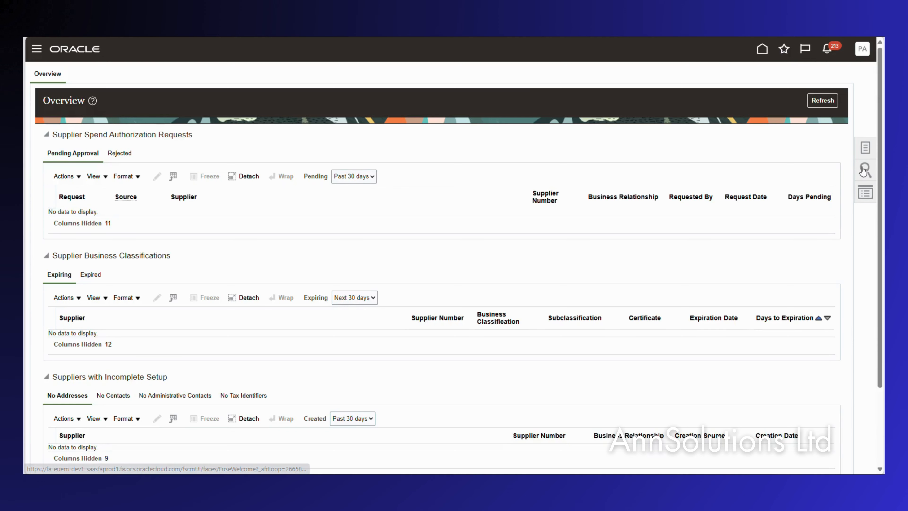
pyautogui.click(861, 173)
pyautogui.click(772, 81)
pyautogui.write('300006')
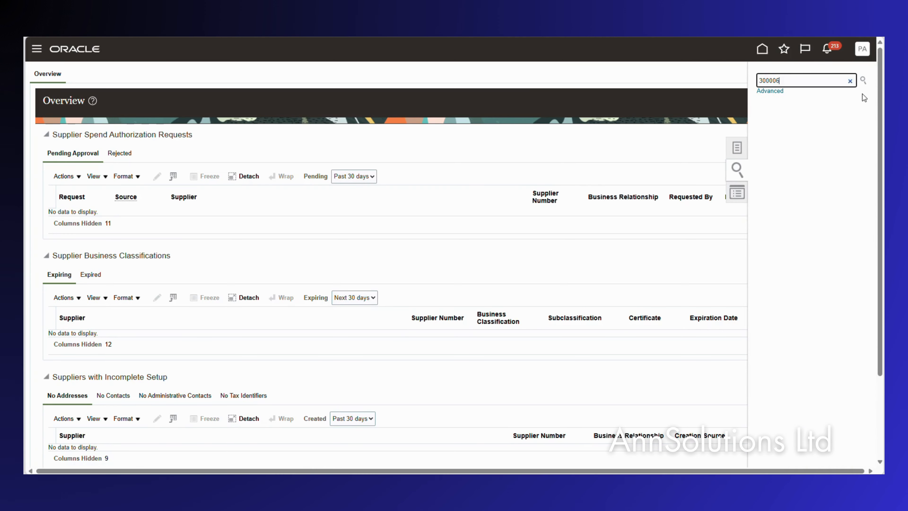
pyautogui.click(763, 114)
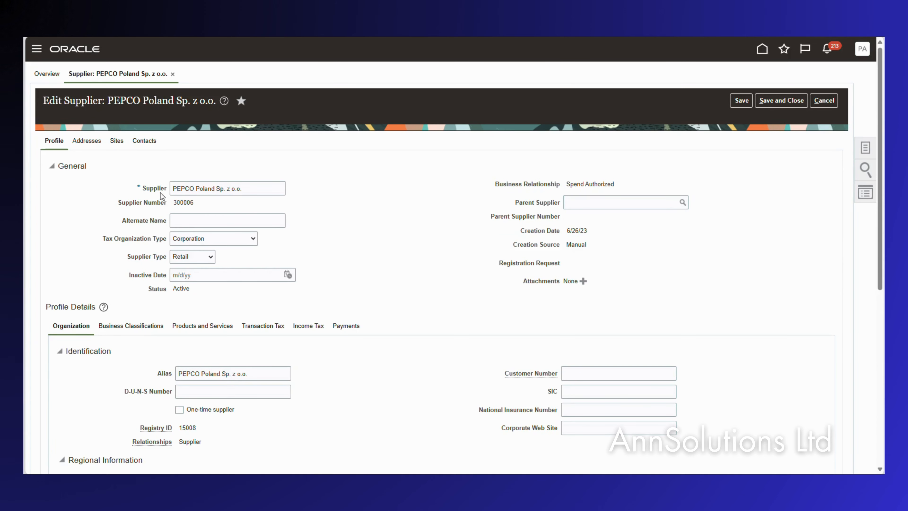
# Review the PEPCO Poland Sp. z o.o. supplier profile, including its organization details and its products and services
pyautogui.scroll(-2, 188, 333)
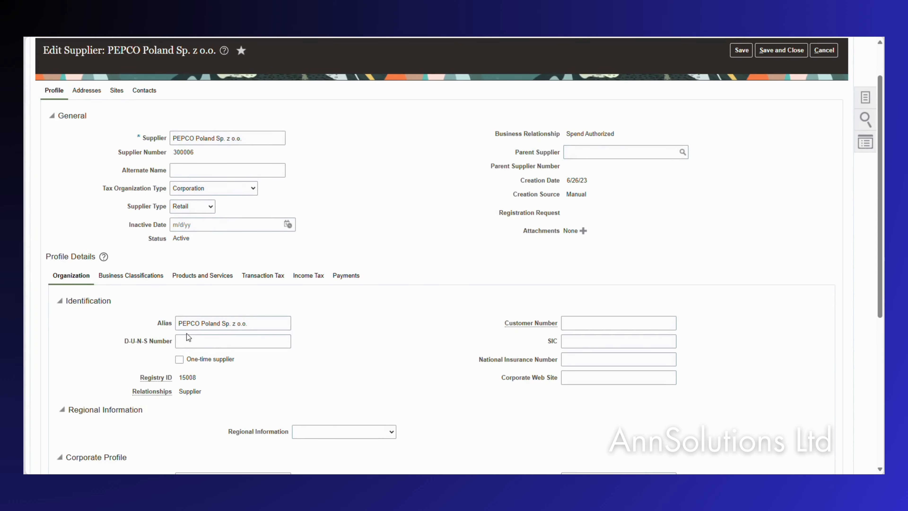
pyautogui.scroll(-5, 186, 334)
pyautogui.scroll(-4, 183, 333)
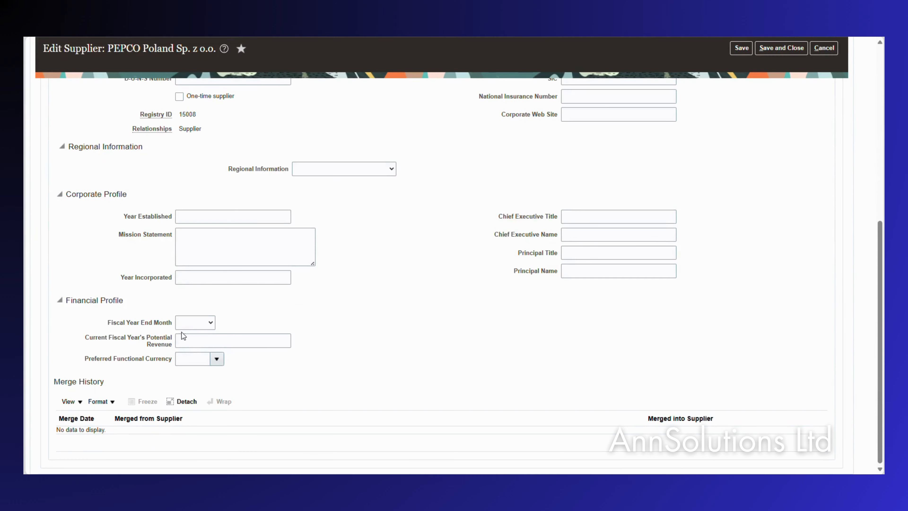
pyautogui.scroll(10, 182, 332)
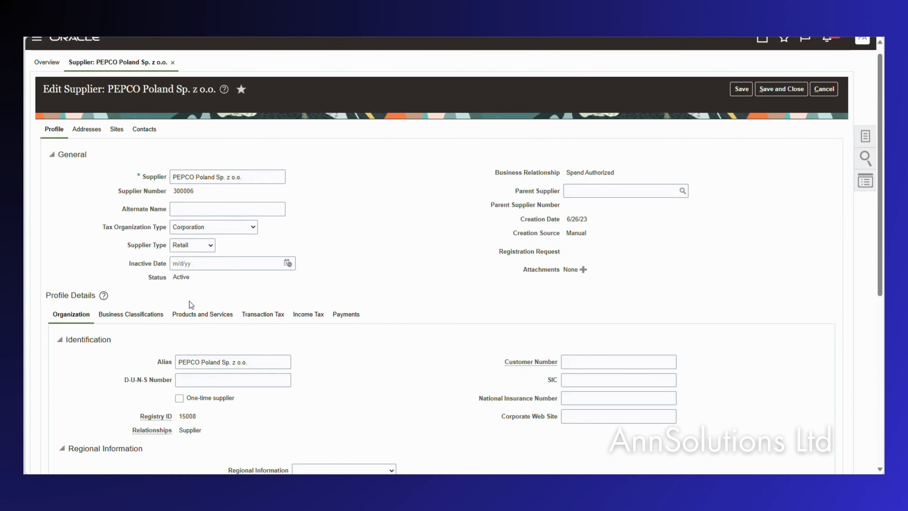
pyautogui.click(196, 316)
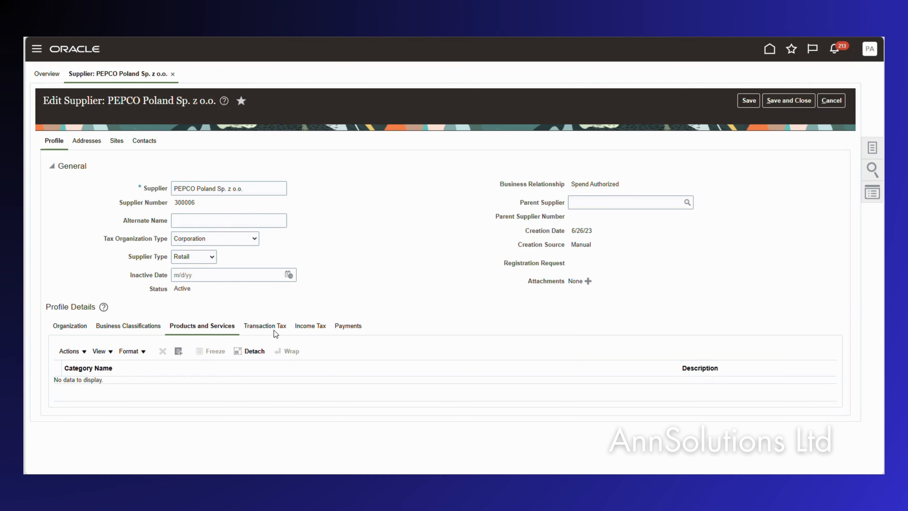
pyautogui.click(139, 326)
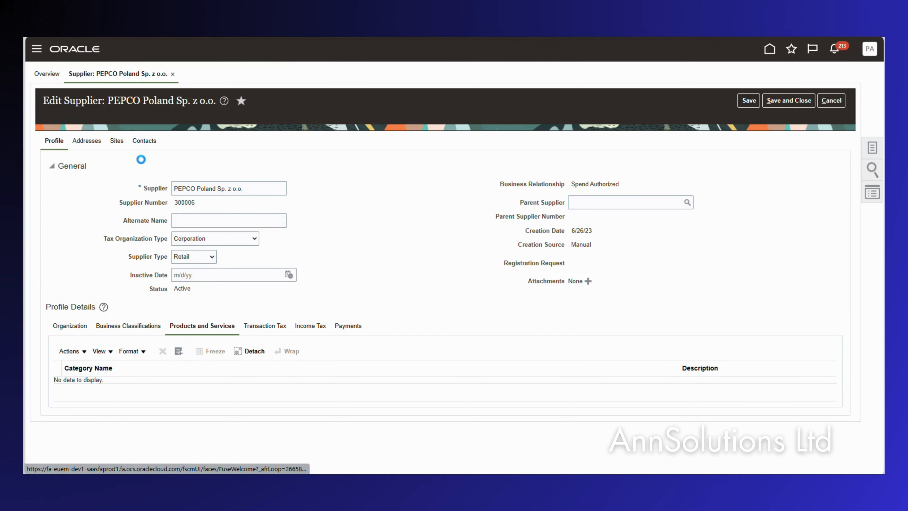
# Show the supplier's sites and open the site of procurement BU PEPCO Poland Sp. z o.o. for editing
pyautogui.click(116, 141)
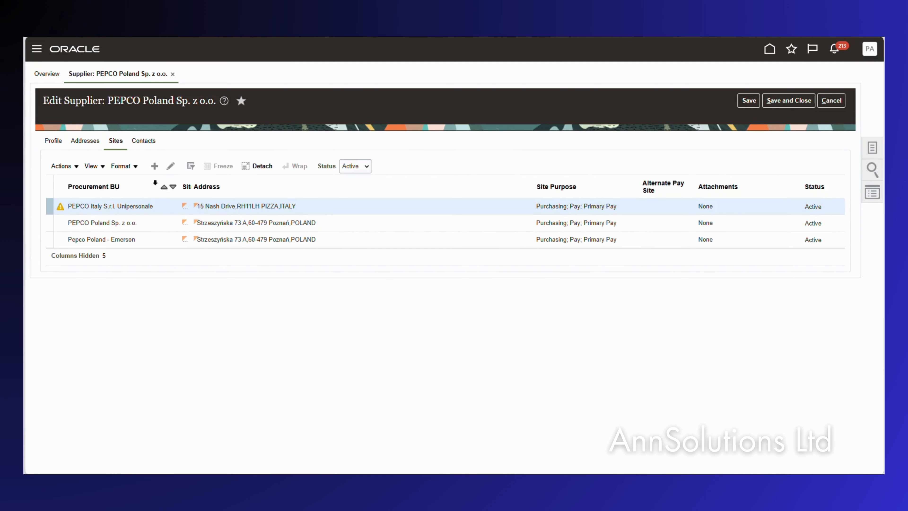
pyautogui.click(107, 222)
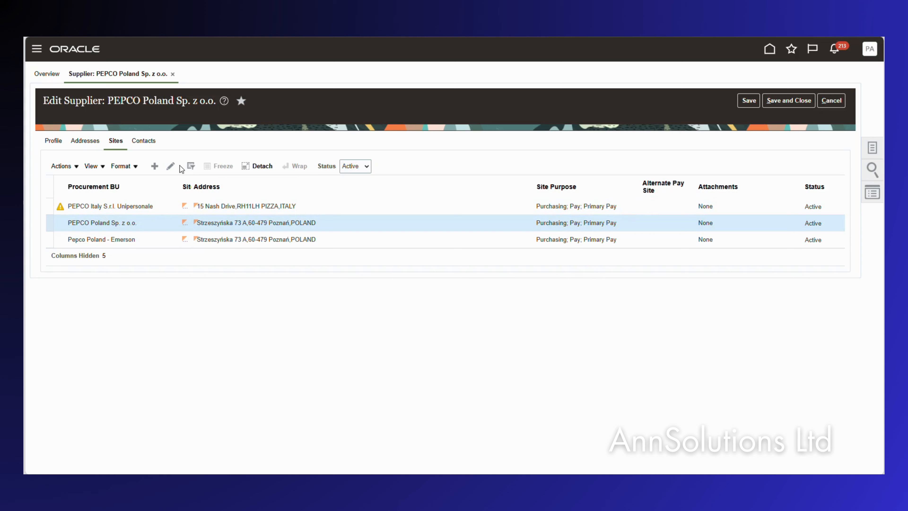
pyautogui.click(172, 167)
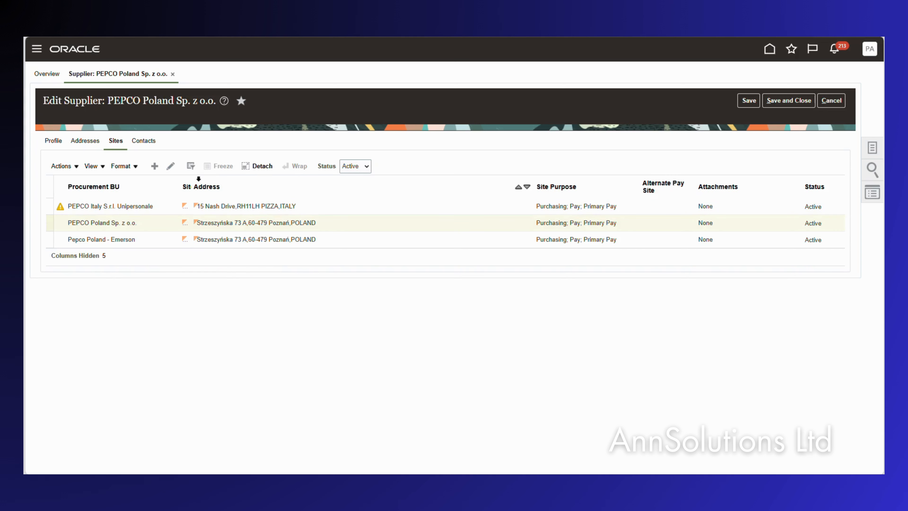
pyautogui.click(173, 168)
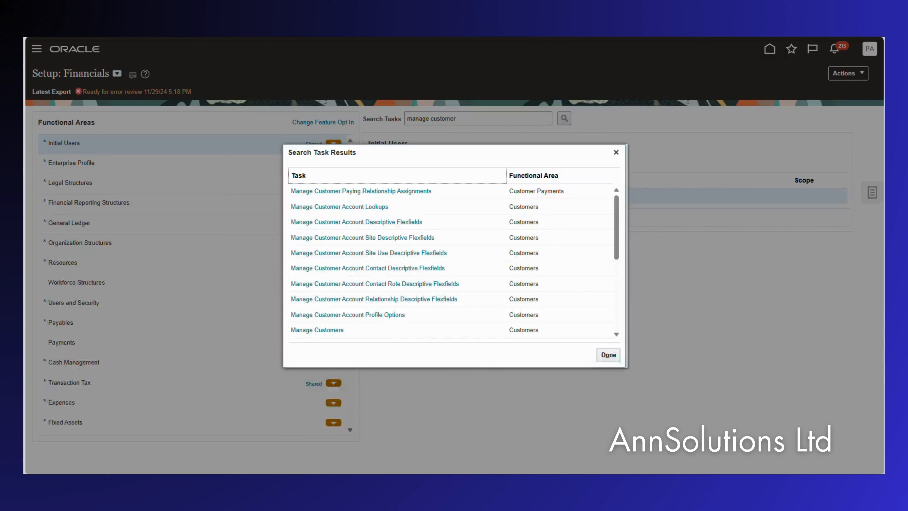
# Open the Manage Customers task in the Financials setup and search for the PEPCO Poland customer by account number
pyautogui.click(326, 329)
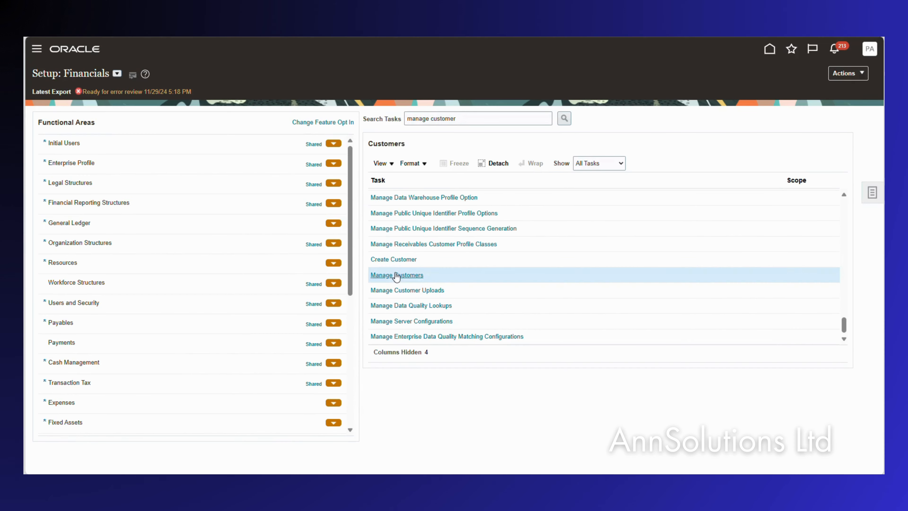
pyautogui.click(390, 276)
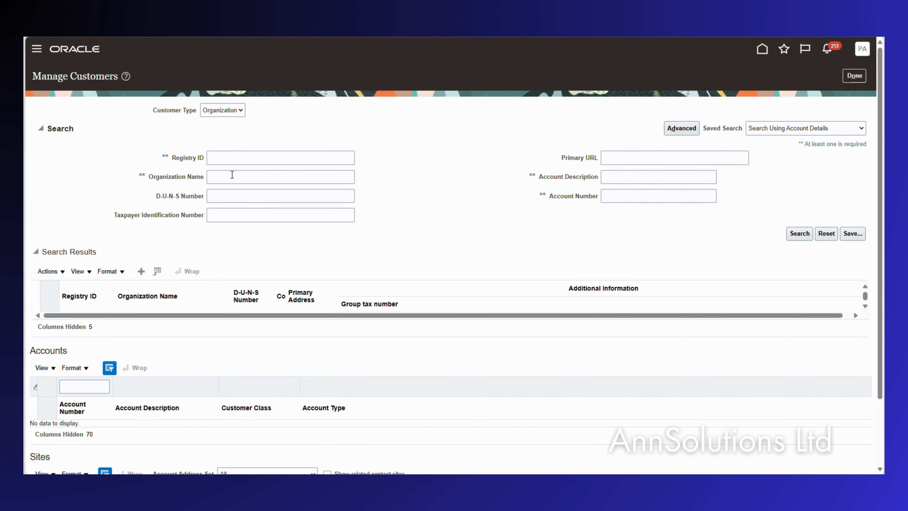
pyautogui.click(793, 235)
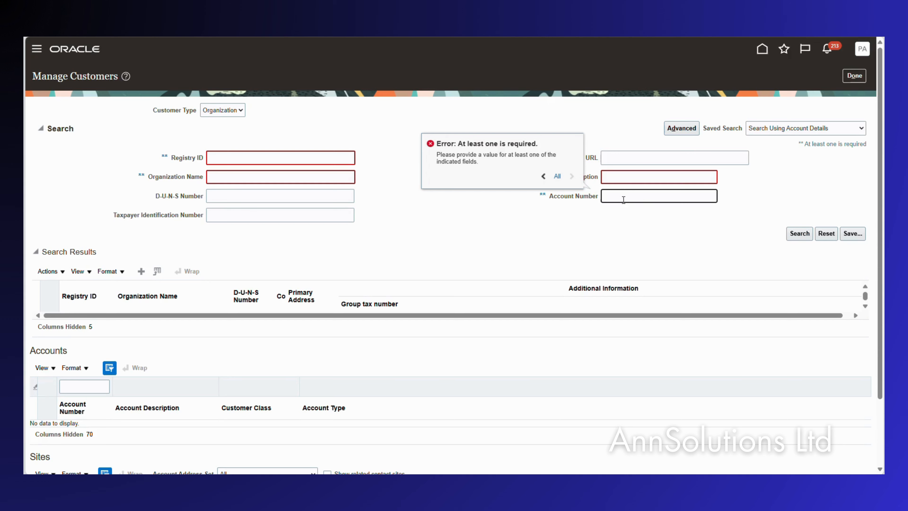
pyautogui.click(799, 233)
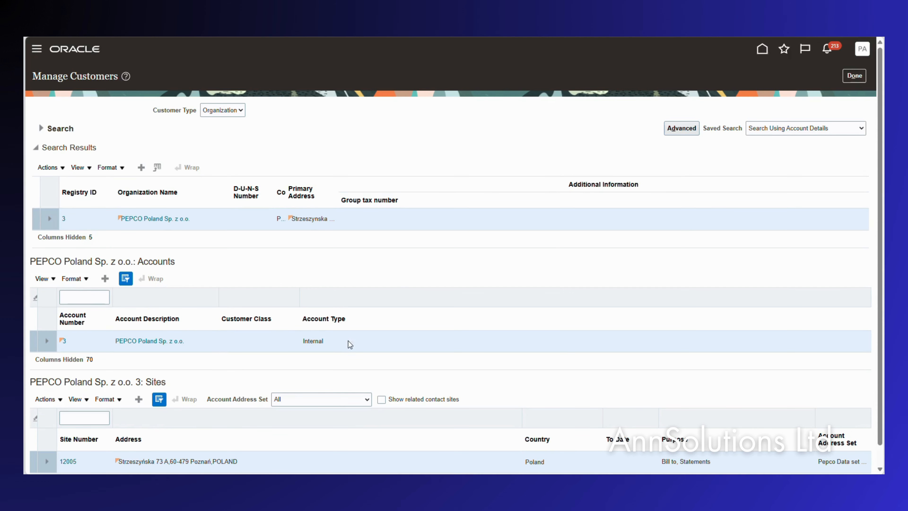
# Check the account type of the PEPCO Poland Sp. z o.o. customer account, close Manage Customers, and return to the home page
pyautogui.moveTo(344, 344); pyautogui.dragTo(296, 341)
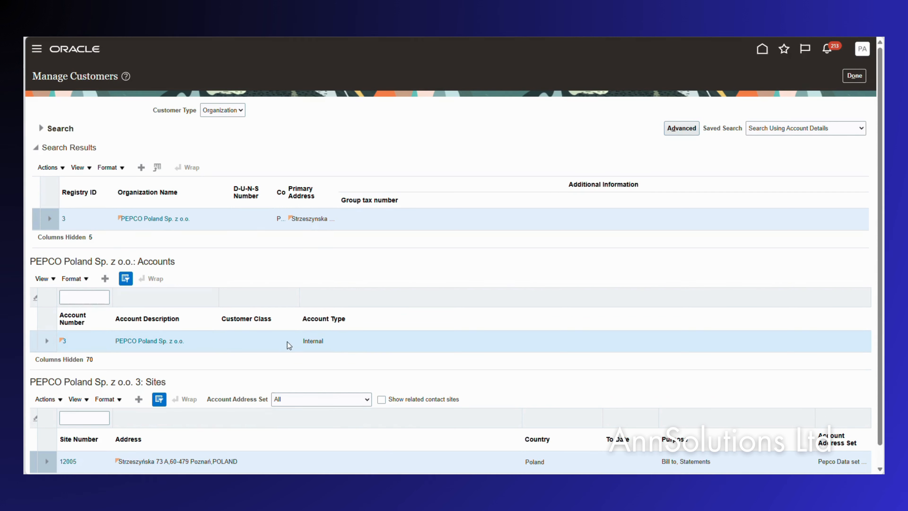
pyautogui.moveTo(287, 342); pyautogui.dragTo(327, 341)
pyautogui.click(854, 76)
pyautogui.click(769, 50)
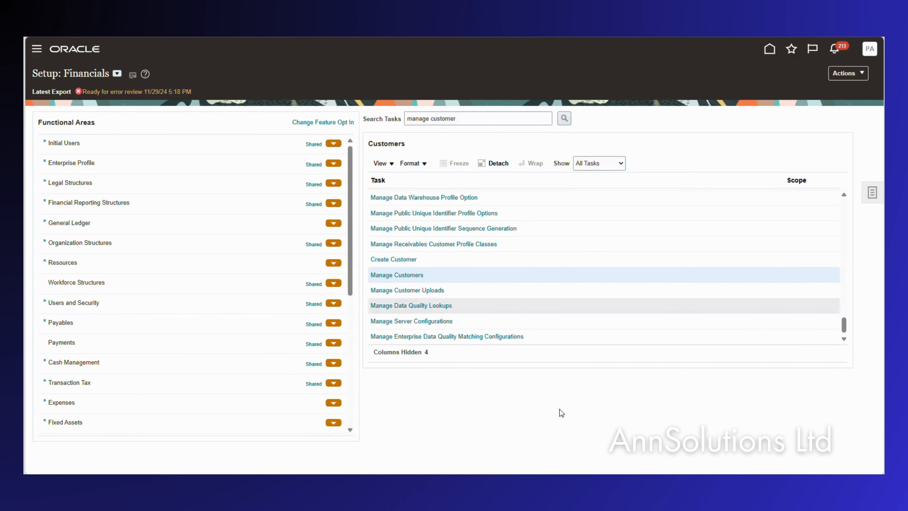
# Switch to the Excel outline, remove bold from Manage Intercompany Customer and Supplier Associations, and make Manage Intercompany Receivable Assignments bold
pyautogui.moveTo(554, 475)
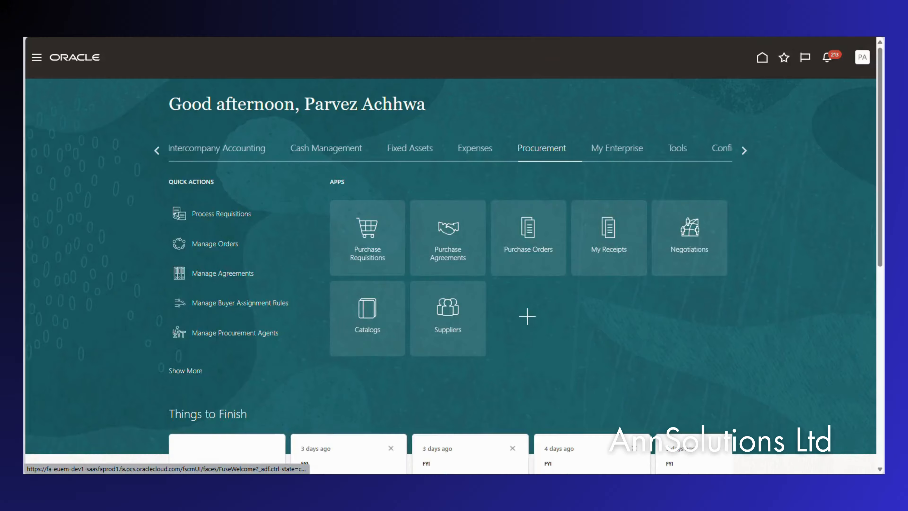
pyautogui.click(554, 475)
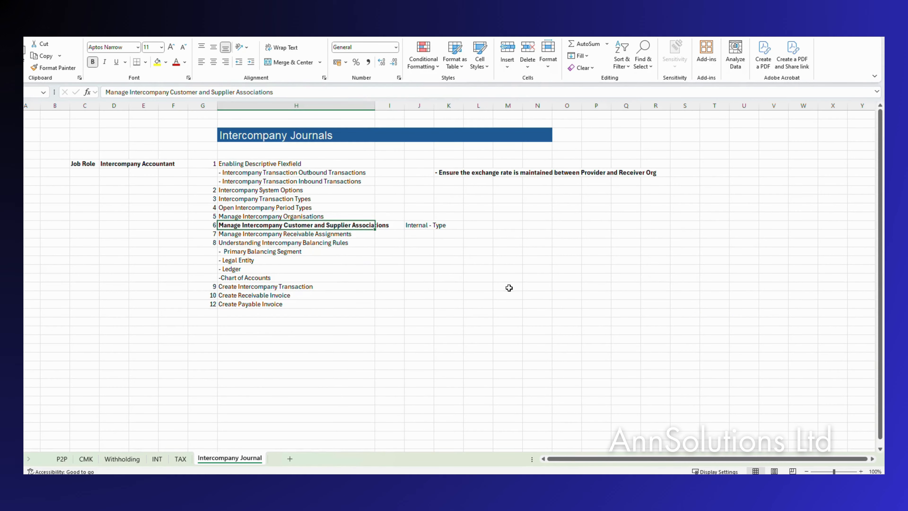
pyautogui.click(270, 236)
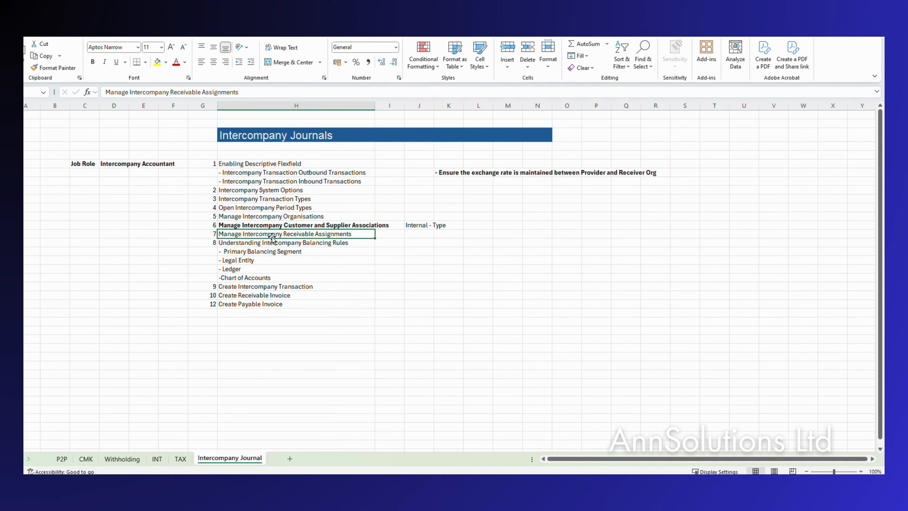
pyautogui.click(251, 226)
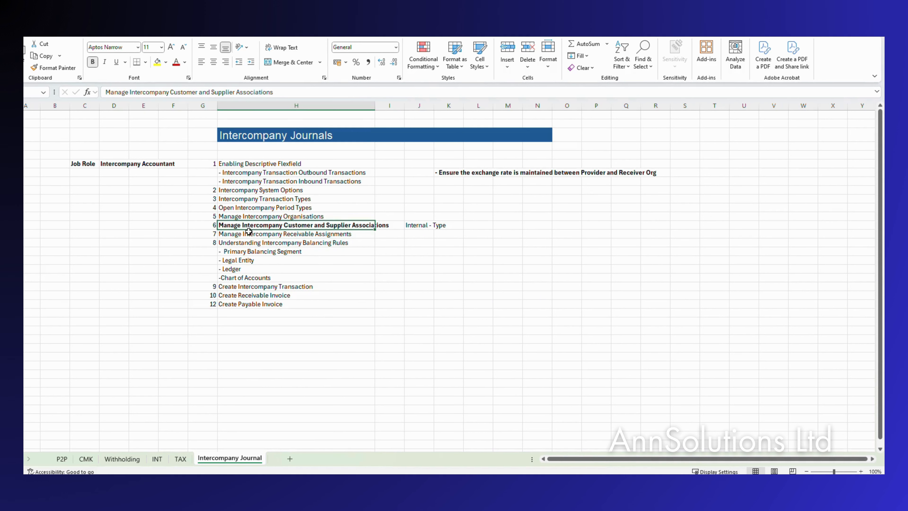
pyautogui.hotkey('ctrl', 'b')
pyautogui.click(249, 233)
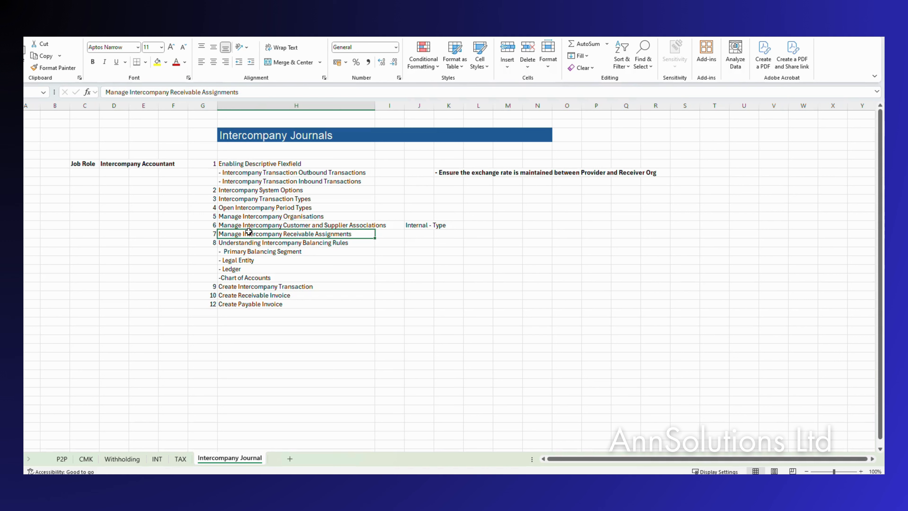
pyautogui.hotkey('ctrl', 'b')
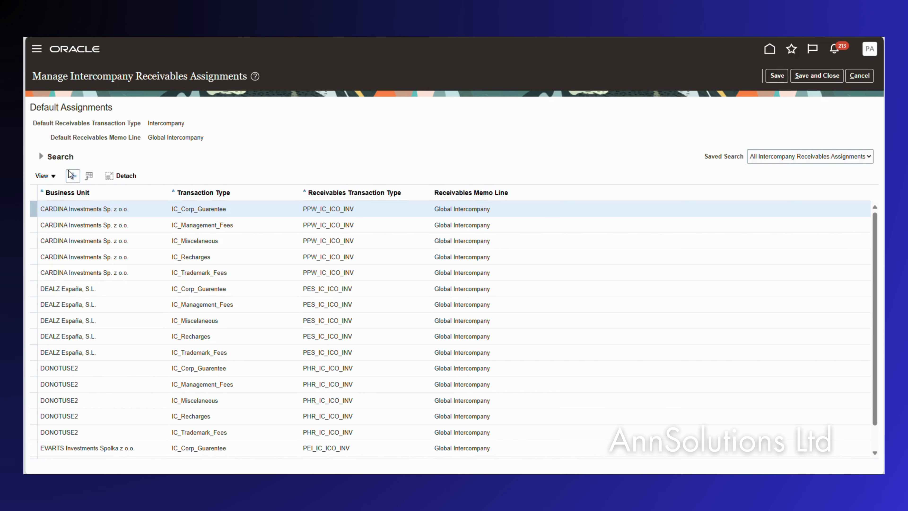
# Leave the intercompany receivables assignments page and return to the Excel outline to review the Intercompany System Options and Intercompany Transaction Types items
pyautogui.click(860, 77)
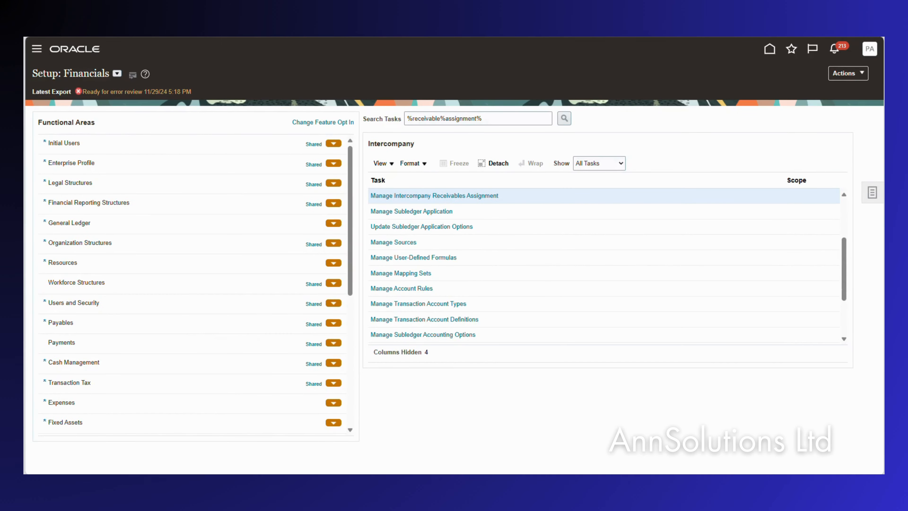
pyautogui.click(554, 441)
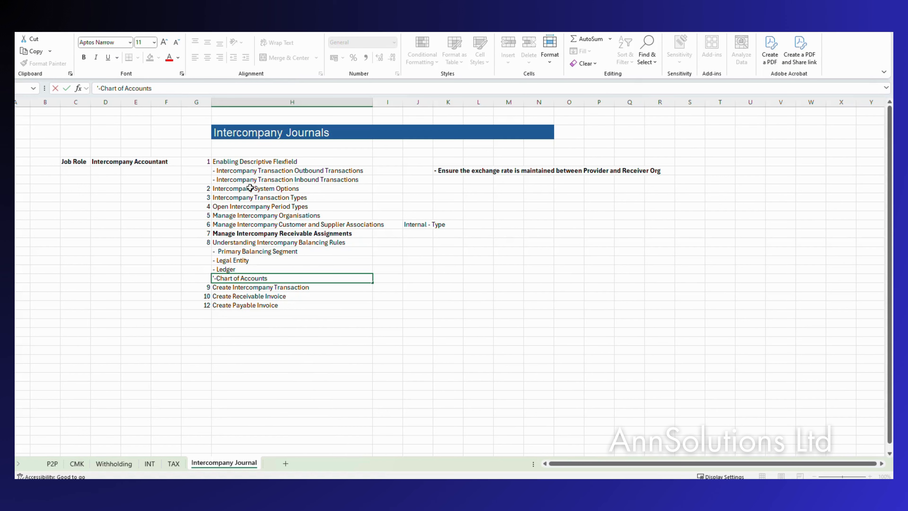
pyautogui.click(247, 189)
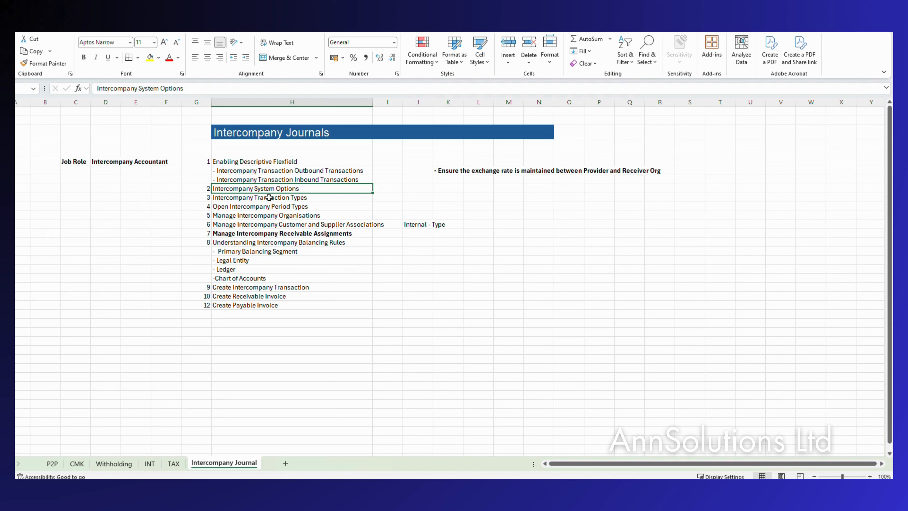
pyautogui.click(249, 200)
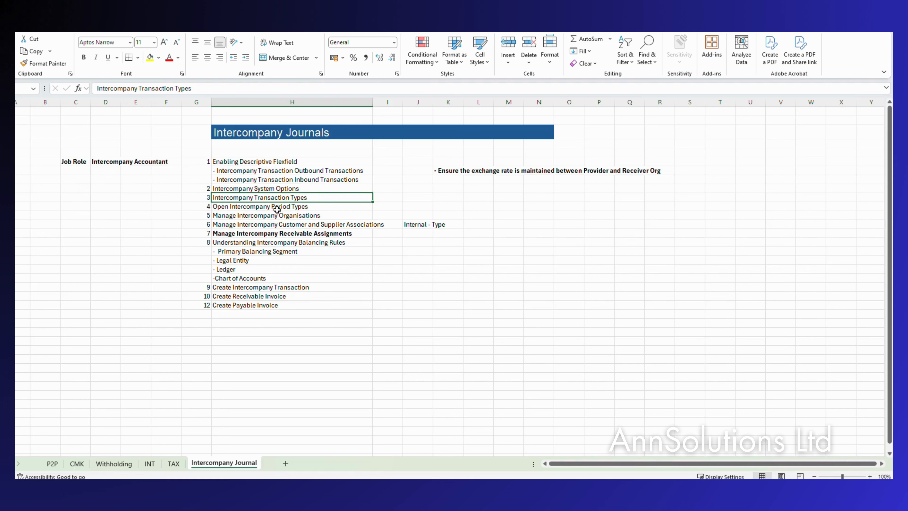
# Review the outline items from Open Intercompany Period Types through Understanding Intercompany Balancing Rules and Create Intercompany Transaction
pyautogui.click(261, 208)
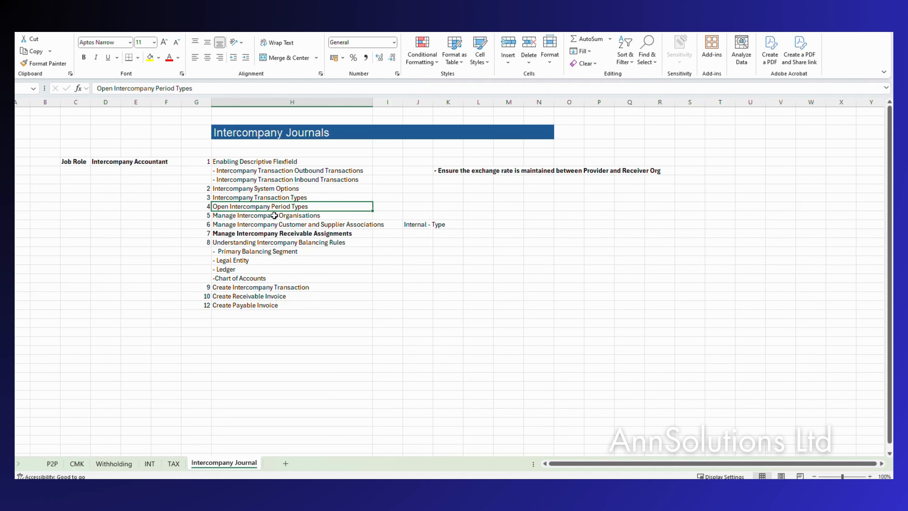
pyautogui.click(246, 216)
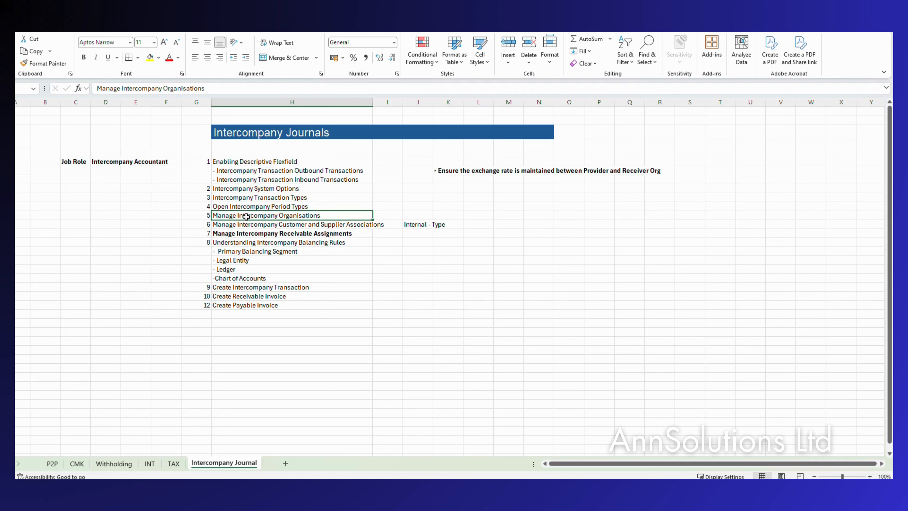
pyautogui.click(251, 226)
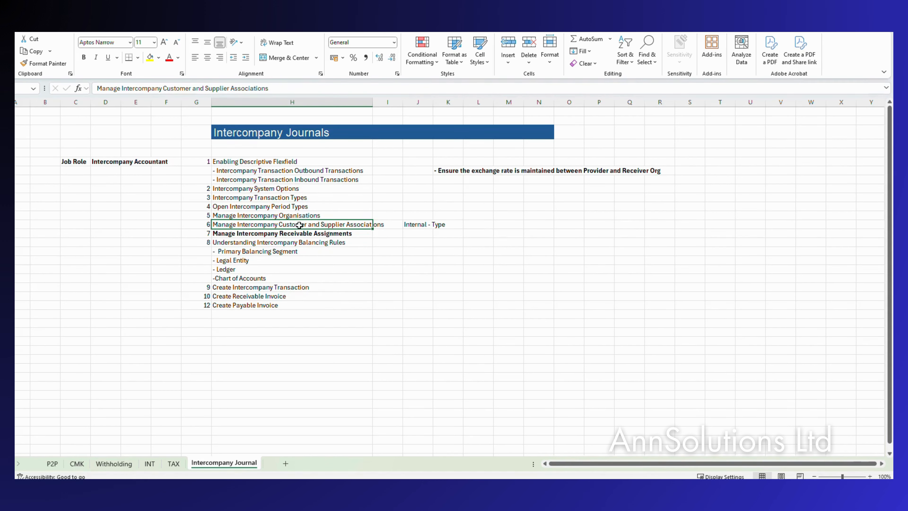
pyautogui.click(242, 234)
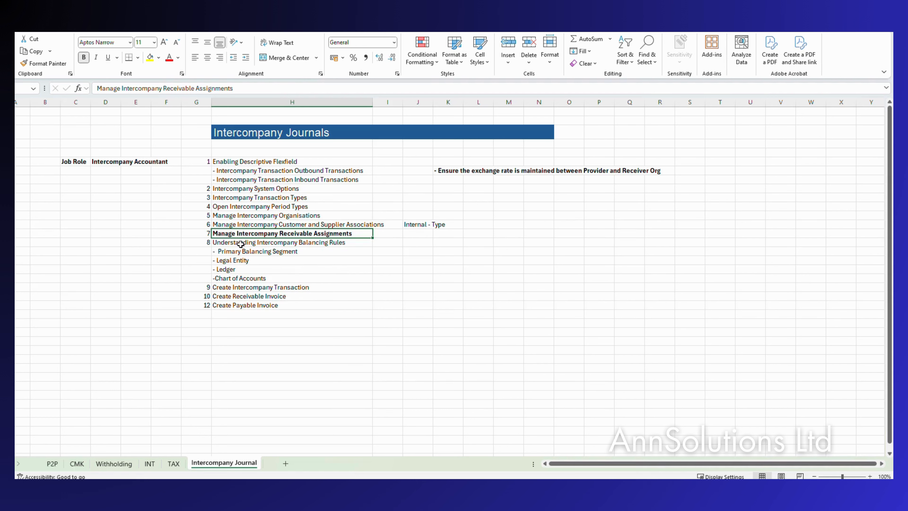
pyautogui.click(240, 244)
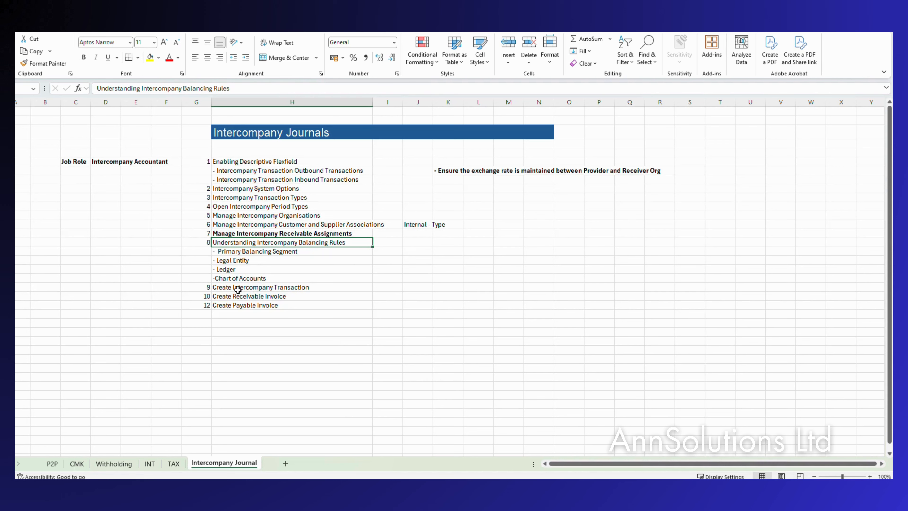
pyautogui.click(237, 289)
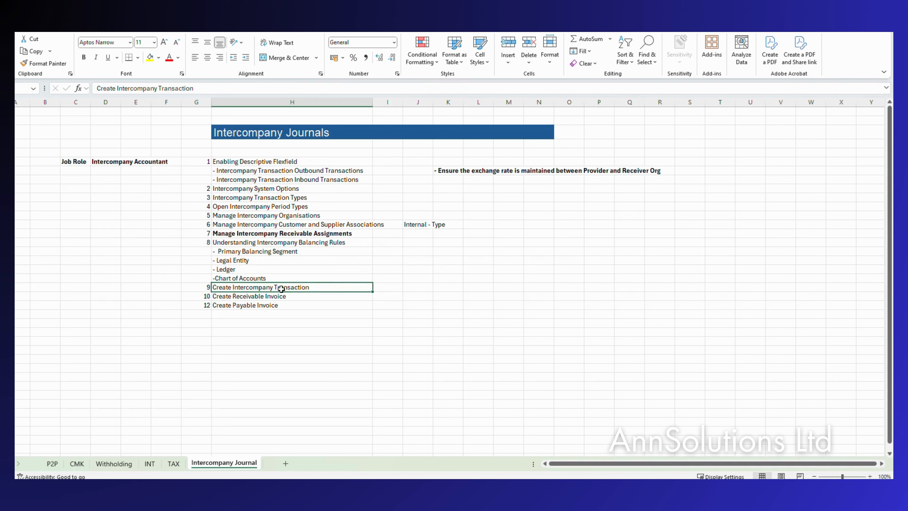
pyautogui.click(245, 244)
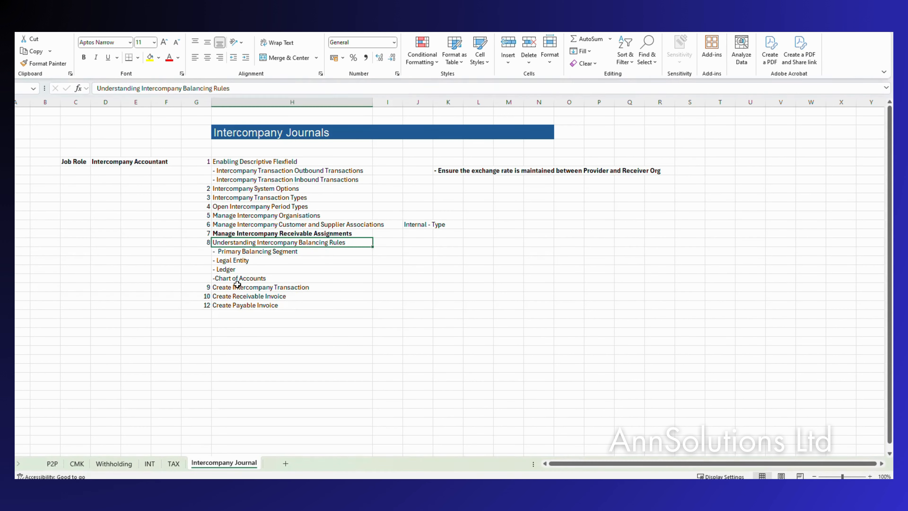
pyautogui.click(250, 288)
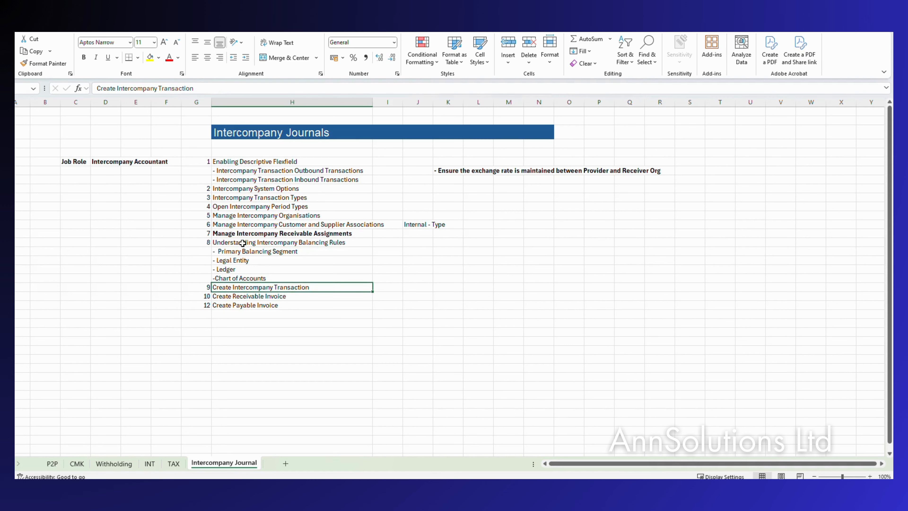
pyautogui.click(243, 243)
# Make Create Intercompany Transaction bold in the outline and remove bold from Manage Intercompany Receivable Assignments
pyautogui.click(279, 289)
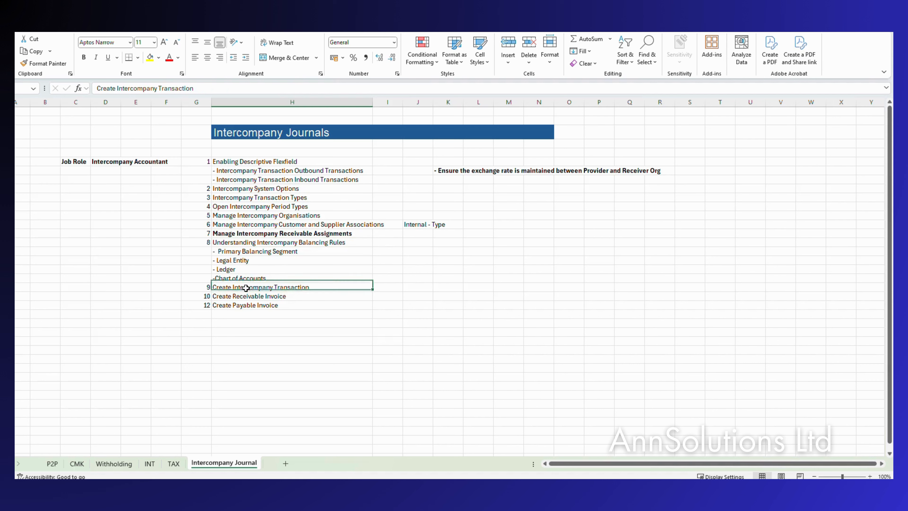
pyautogui.hotkey('ctrl', 'b')
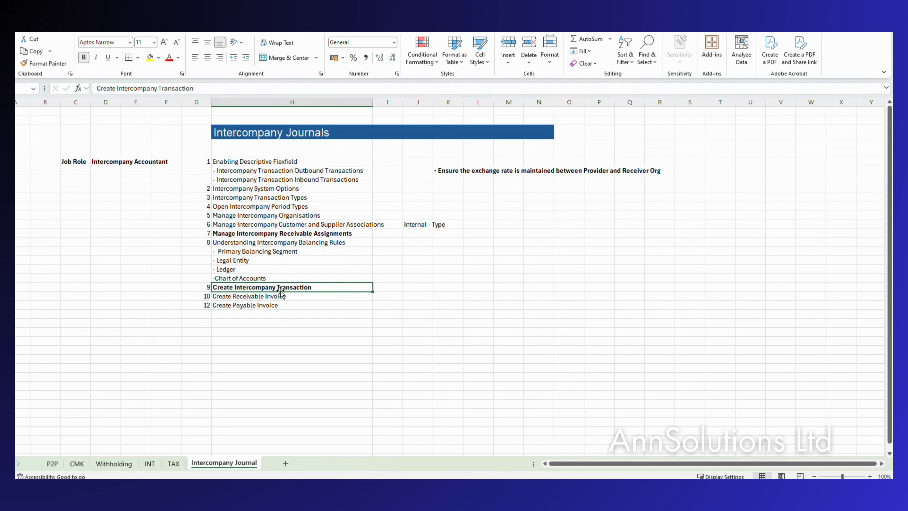
pyautogui.press('Up')
pyautogui.press('Up')
pyautogui.press('Up')
pyautogui.press('Up')
pyautogui.press('Up')
pyautogui.press('Up')
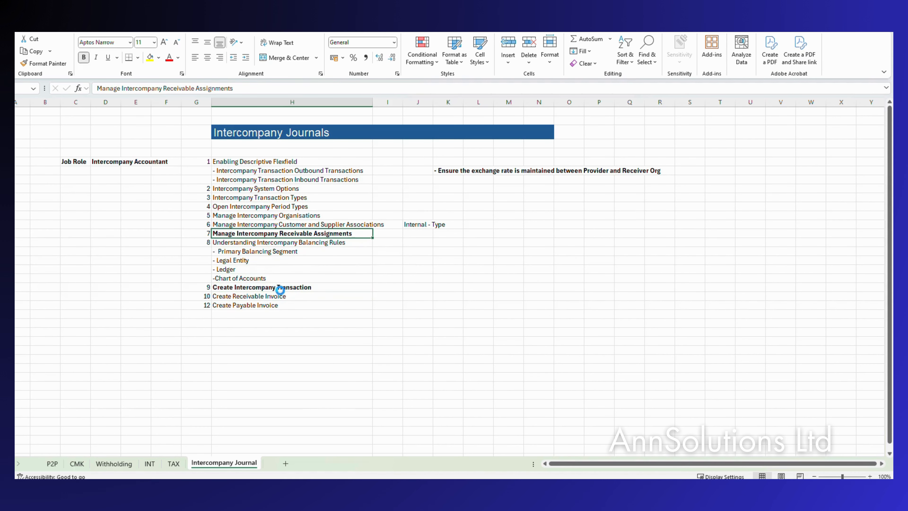
pyautogui.hotkey('ctrl', 'b')
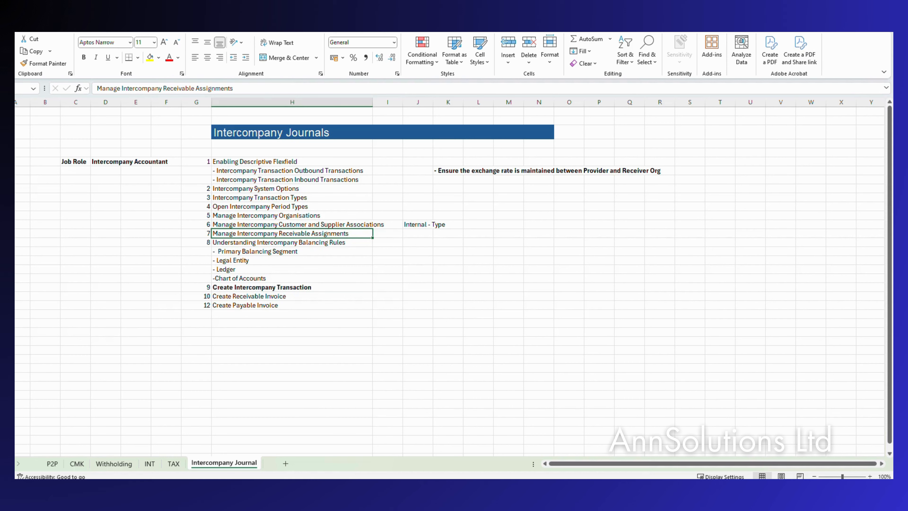
# Switch to Oracle and start creating a transaction from the Intercompany Accounting Transactions overview
pyautogui.click(519, 451)
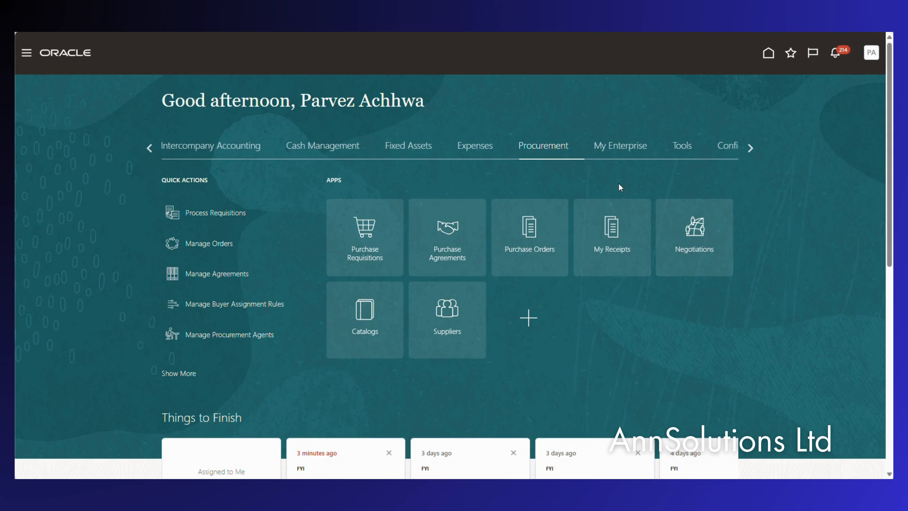
pyautogui.click(750, 147)
pyautogui.click(149, 148)
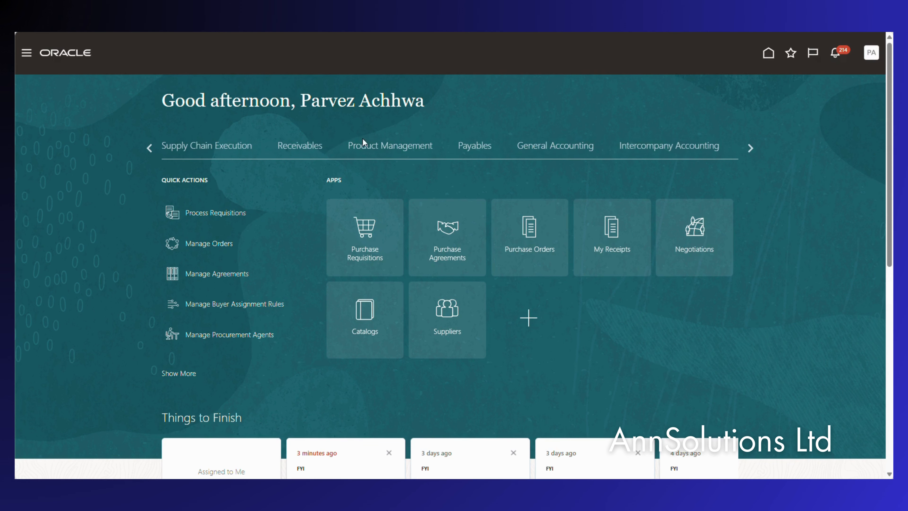
pyautogui.click(684, 147)
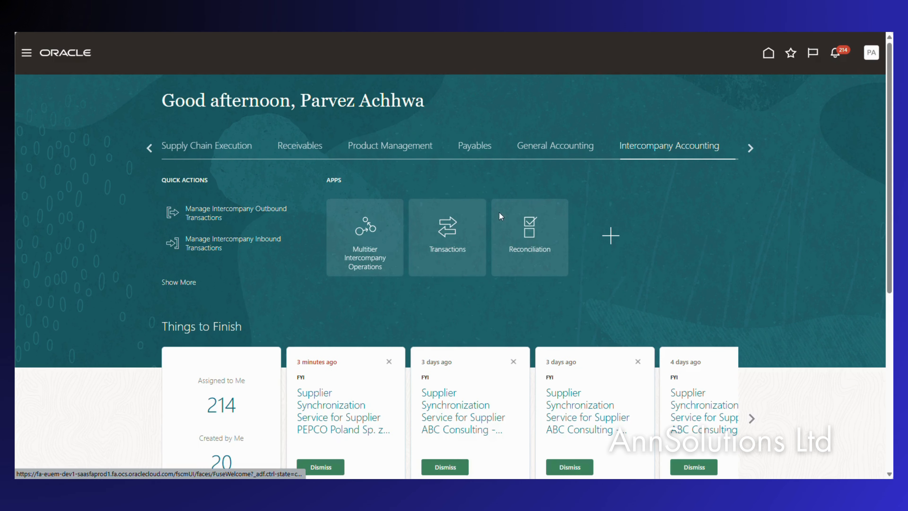
pyautogui.click(428, 234)
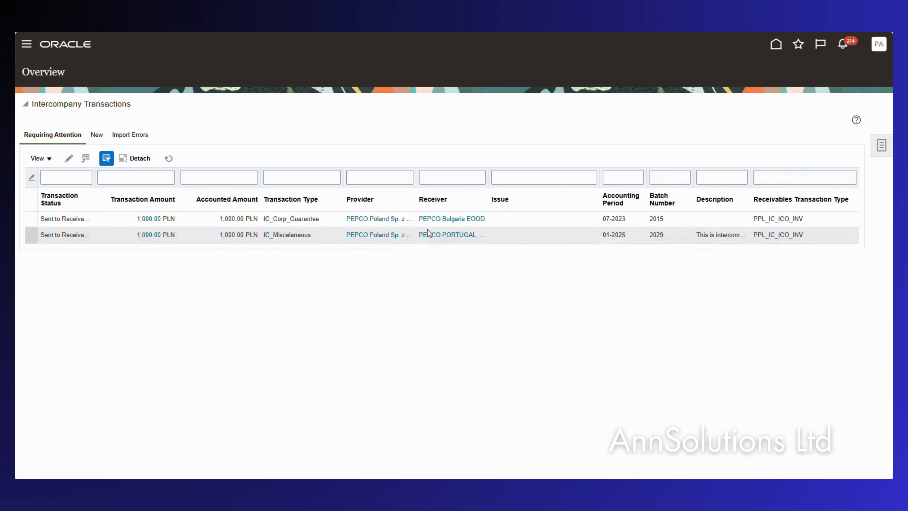
pyautogui.click(882, 145)
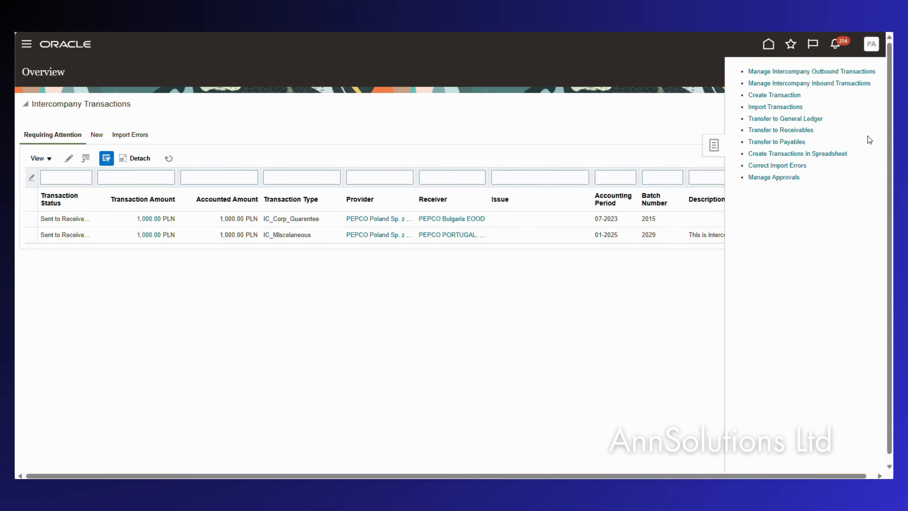
pyautogui.click(776, 95)
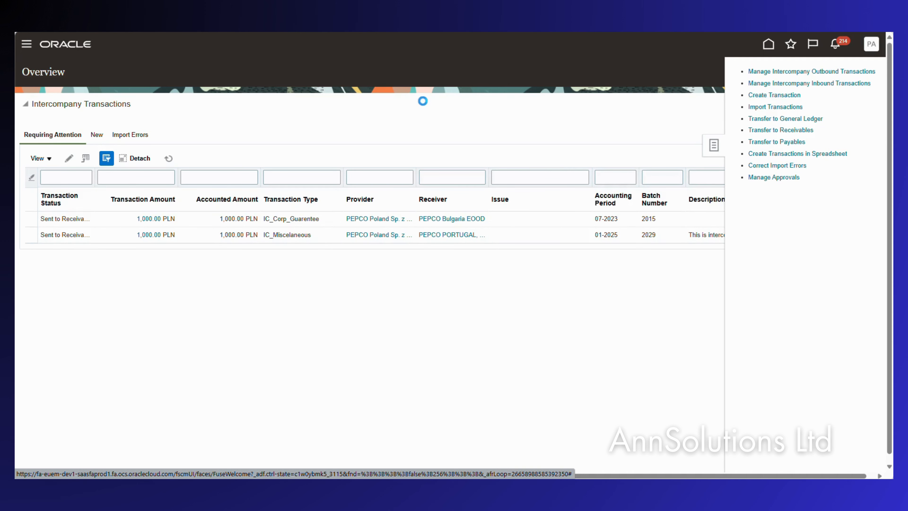
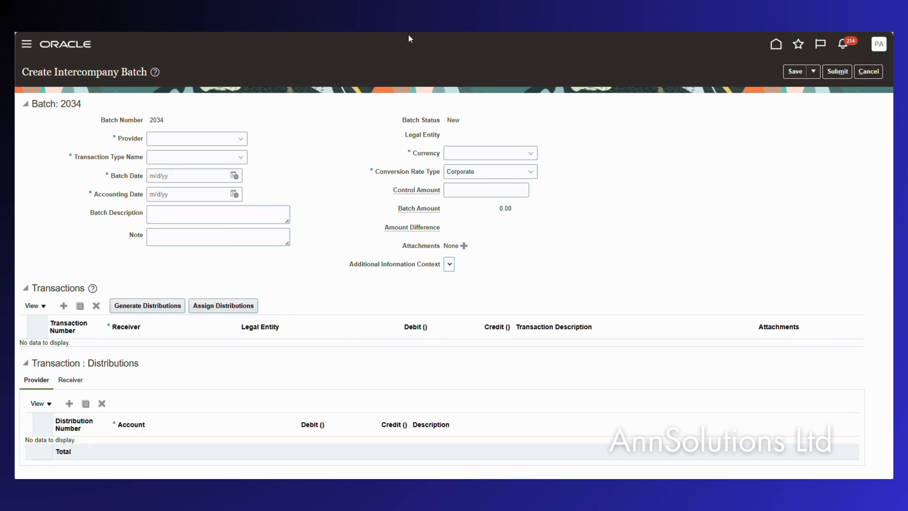
# Set the intercompany batch's provider to PEPCO Poland Sp. z o.o. and its transaction type to IC_Management_Fees
pyautogui.click(241, 139)
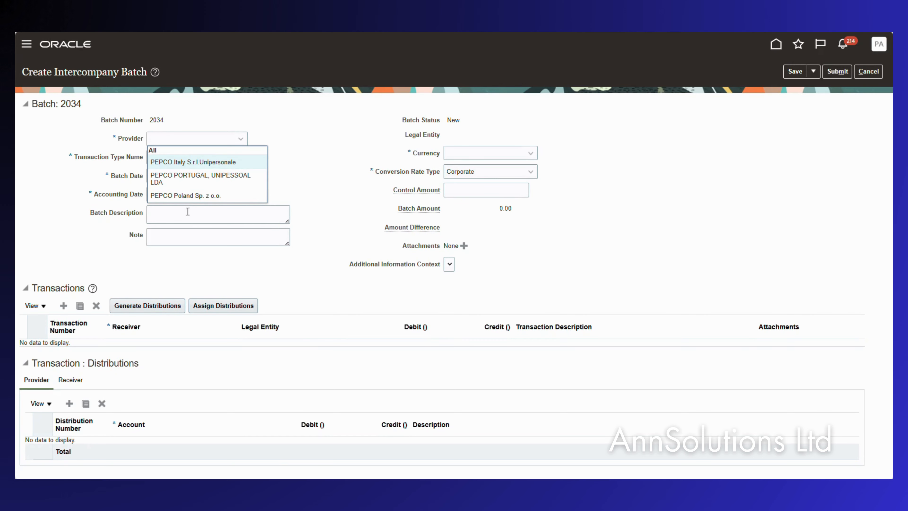
pyautogui.click(200, 196)
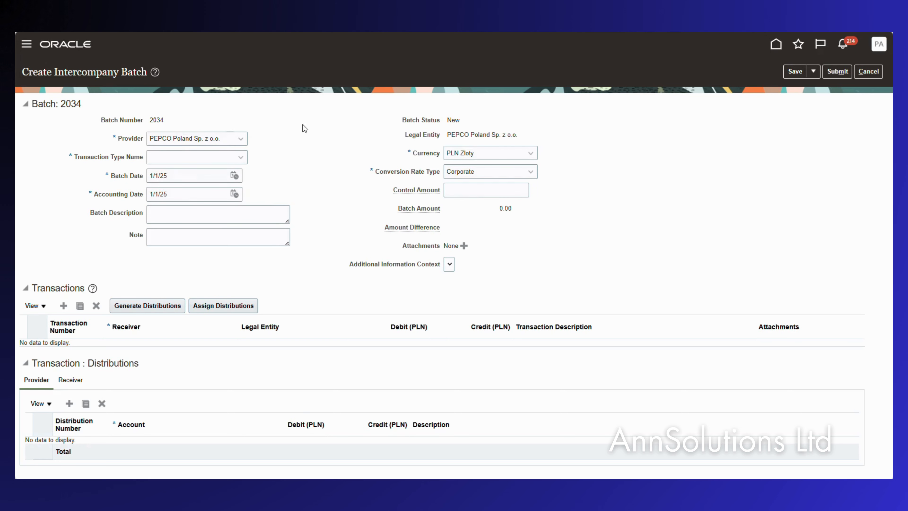
pyautogui.click(192, 157)
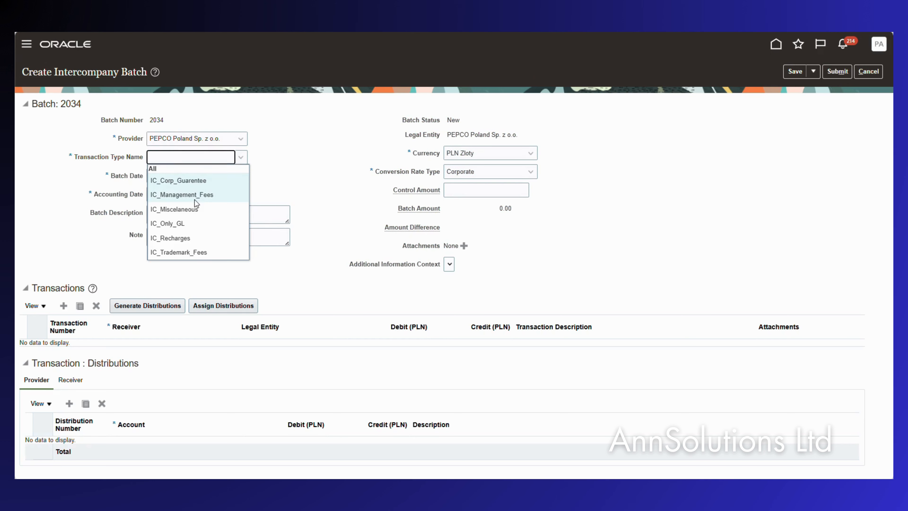
pyautogui.click(194, 196)
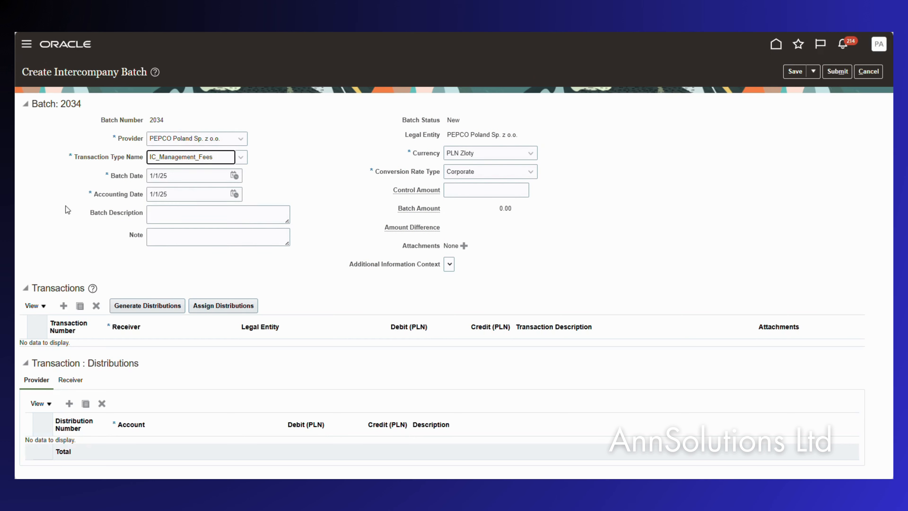
# Set the batch's conversion rate type to National Bank of Poland and its control amount to 1000
pyautogui.click(532, 171)
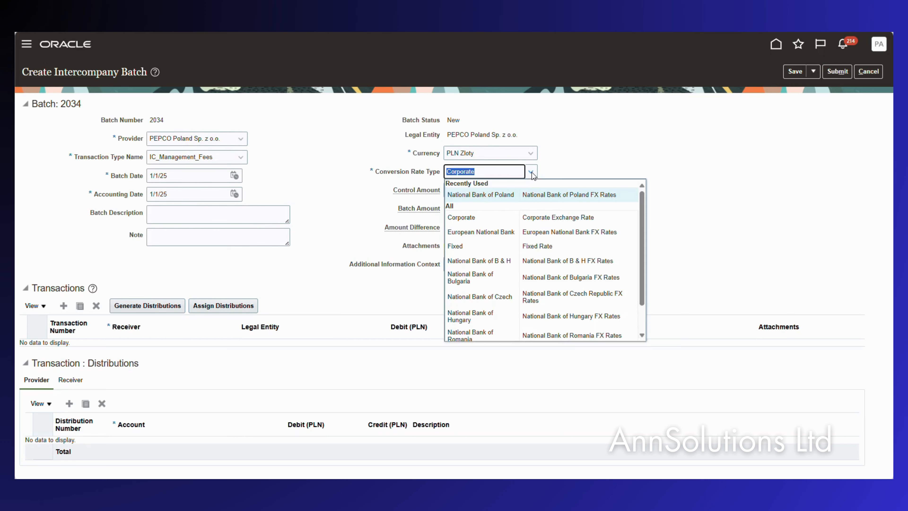
pyautogui.click(495, 194)
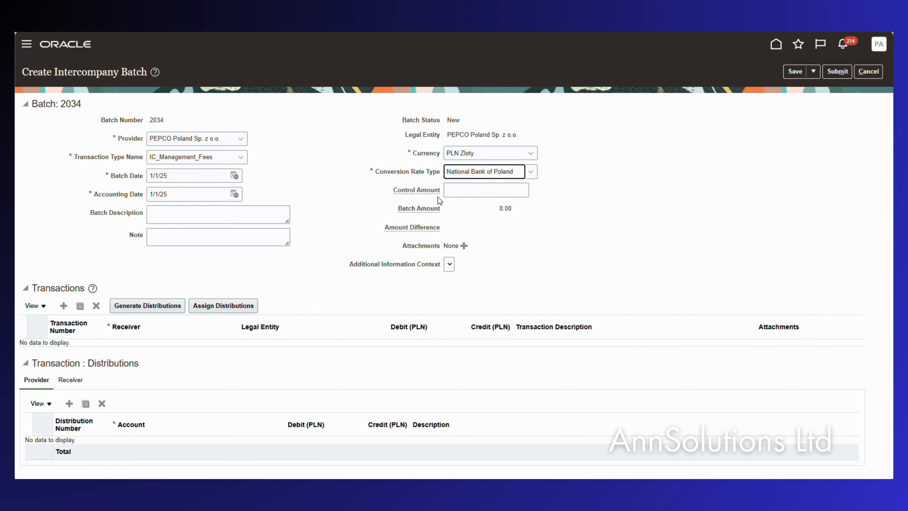
pyautogui.click(458, 190)
pyautogui.write('1000')
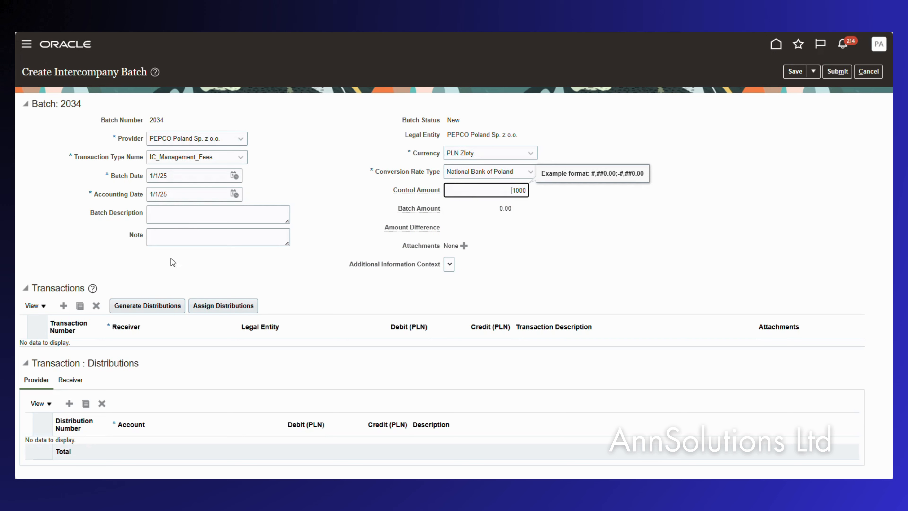
pyautogui.click(174, 211)
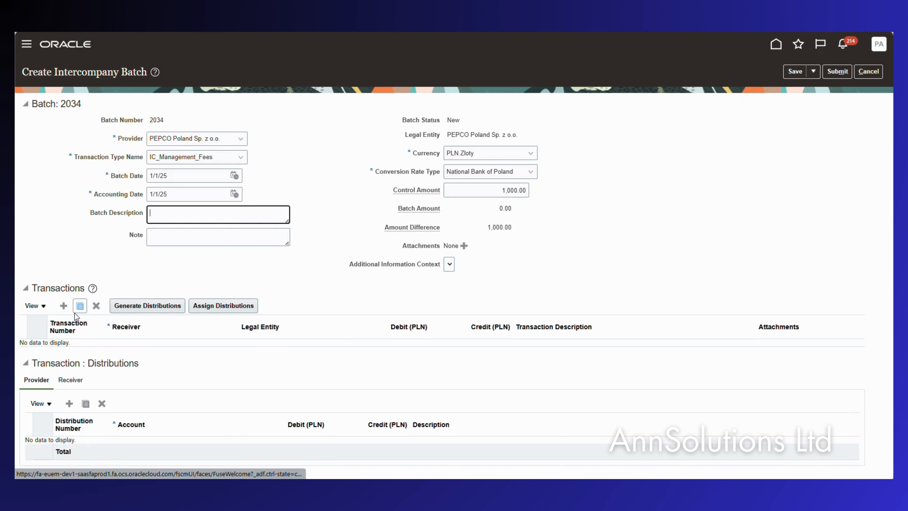
# Add a transaction line with PEPCO Italy S.r.l.Unipersonale as receiver and a debit of 1000 PLN
pyautogui.click(64, 306)
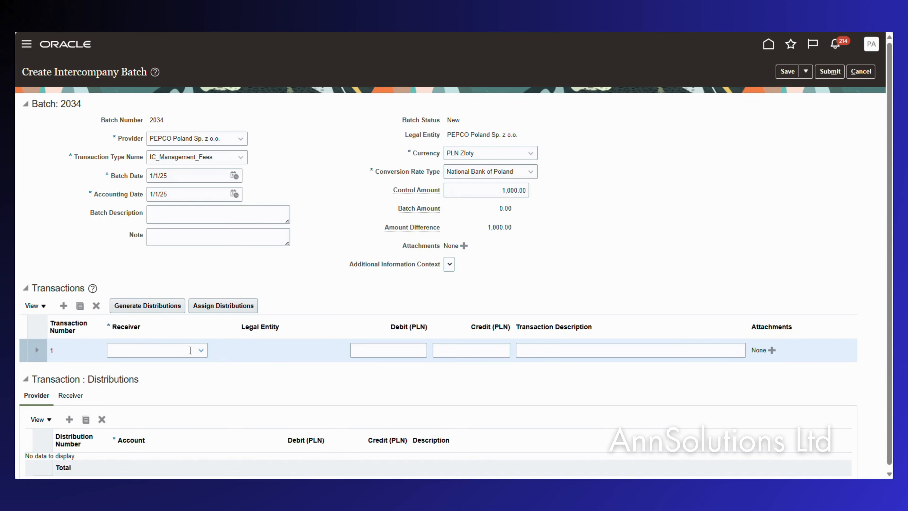
pyautogui.click(201, 351)
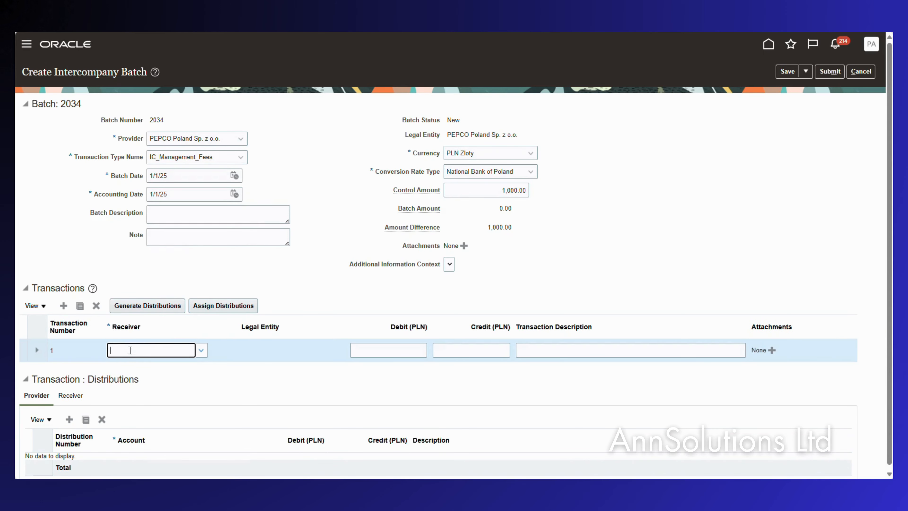
pyautogui.write('Pe')
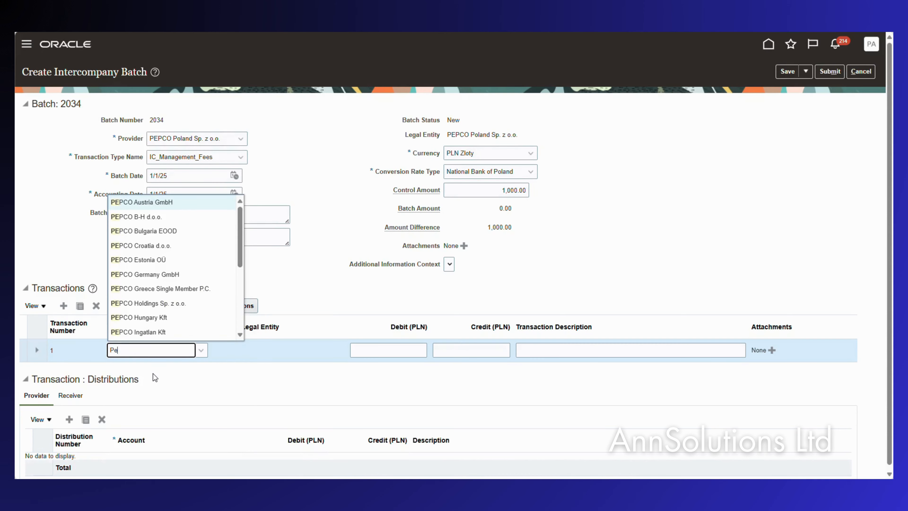
pyautogui.write('pco Ita')
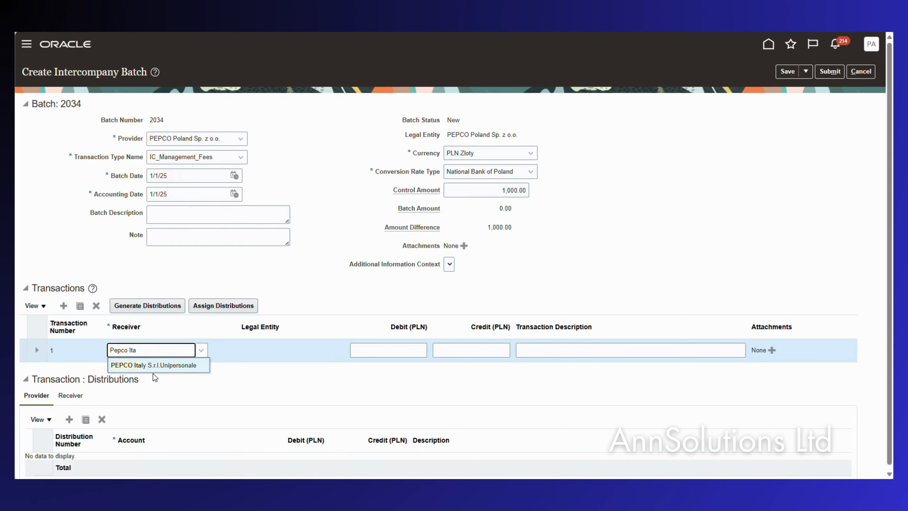
pyautogui.click(170, 367)
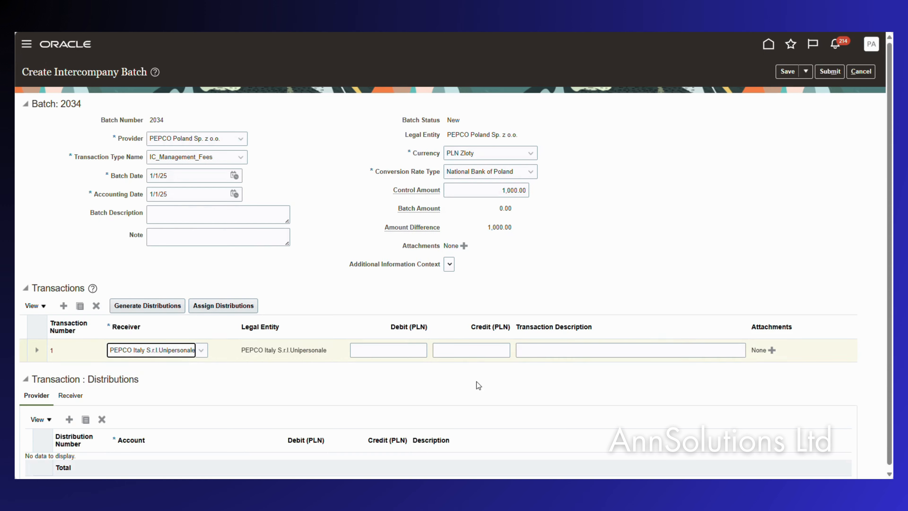
pyautogui.press('Tab')
pyautogui.write('1000')
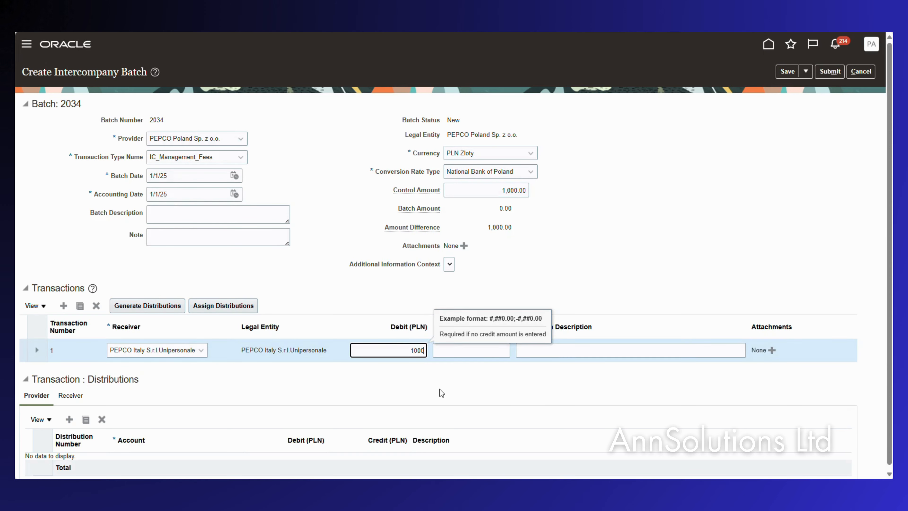
pyautogui.click(341, 302)
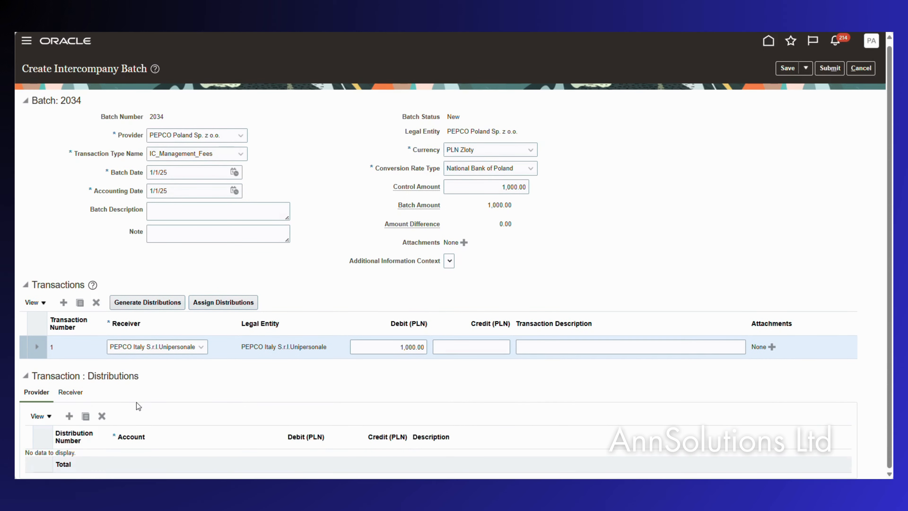
# Add a provider distribution line with the default account, check its account segments, and enter a credit of 1000 PLN
pyautogui.click(73, 417)
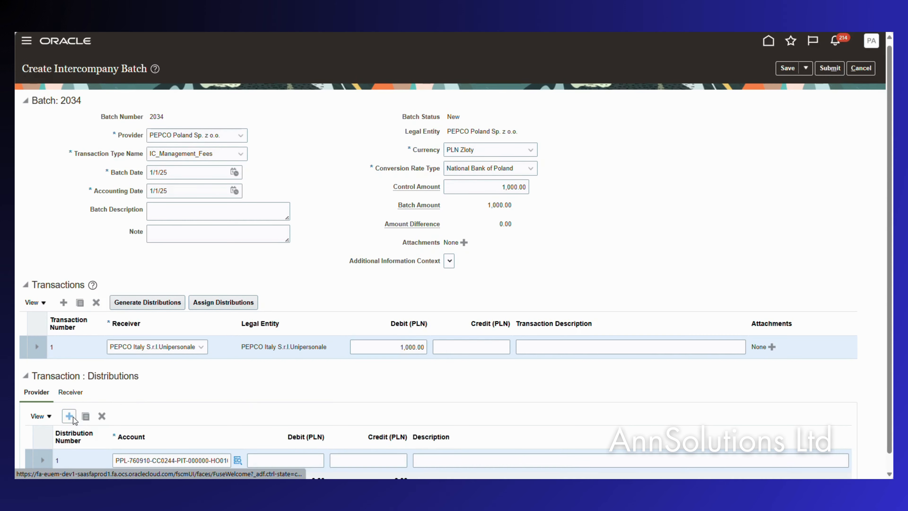
pyautogui.scroll(-1, 201, 460)
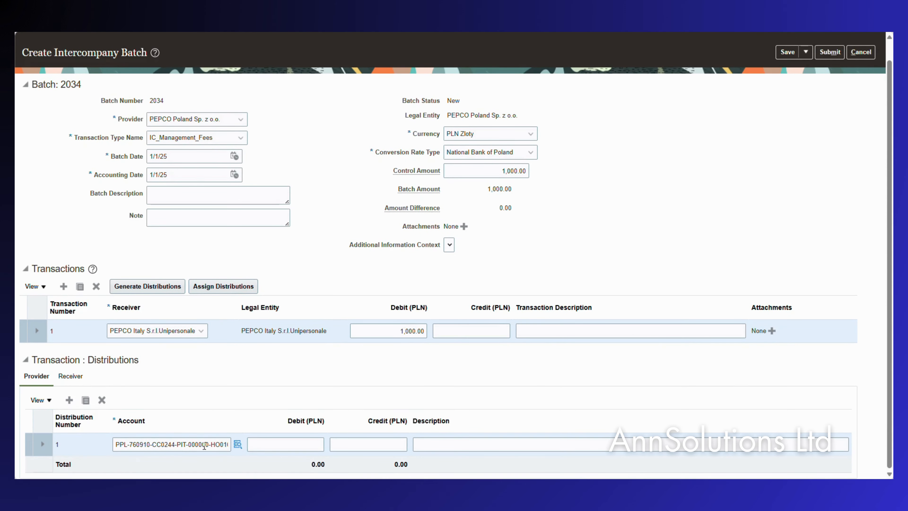
pyautogui.moveTo(237, 447)
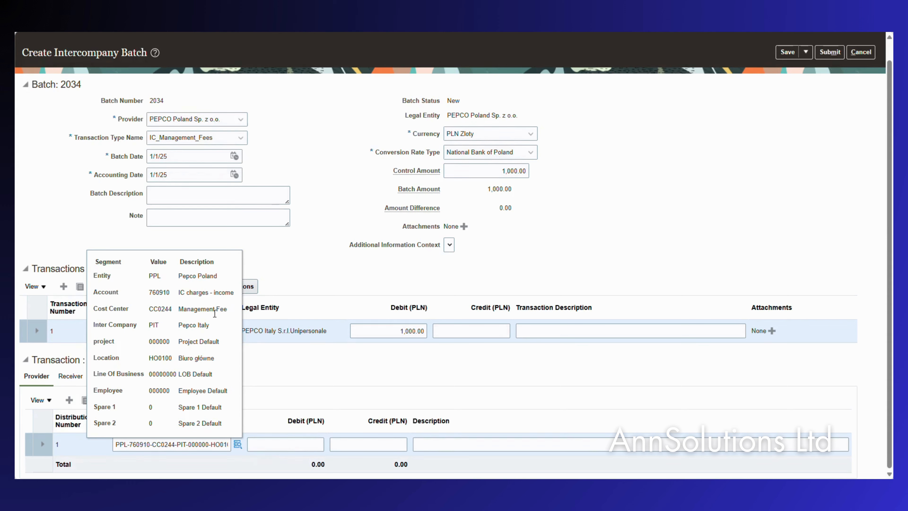
pyautogui.click(365, 445)
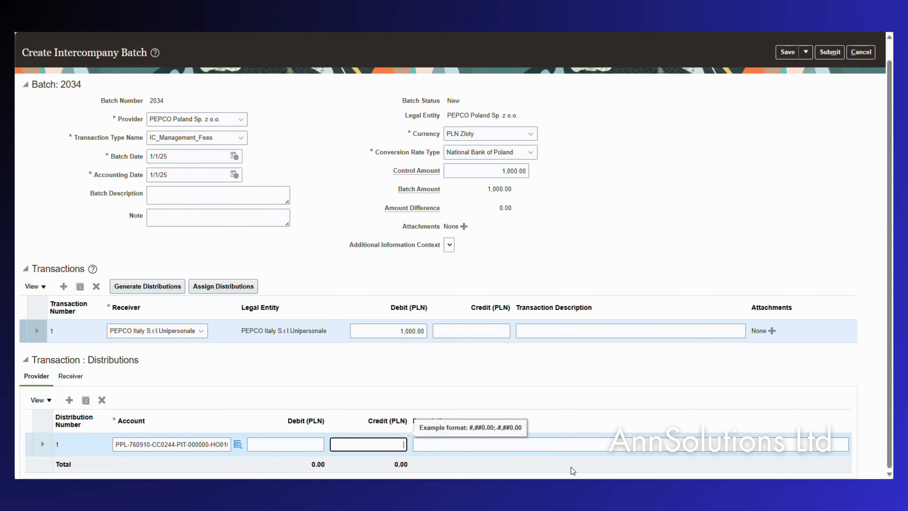
pyautogui.write('1000')
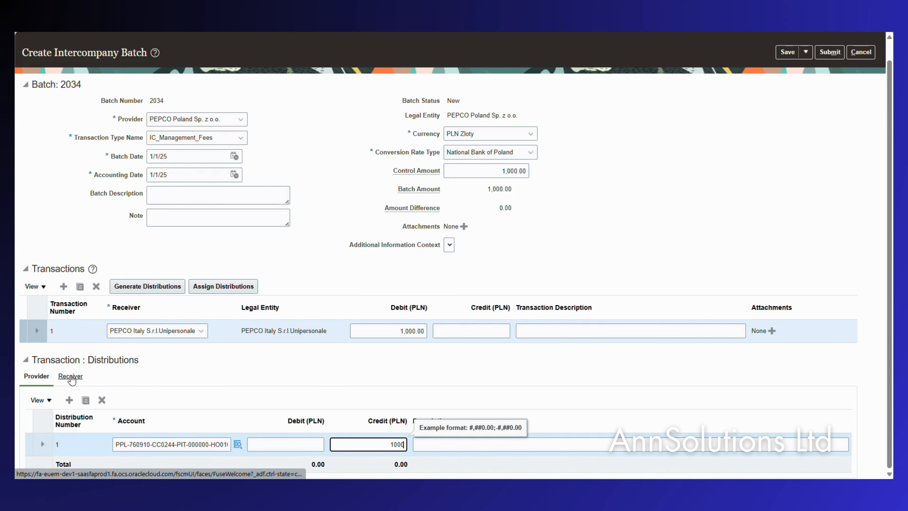
# Enter a debit of 1000 PLN on the transaction's receiver distribution line
pyautogui.click(63, 378)
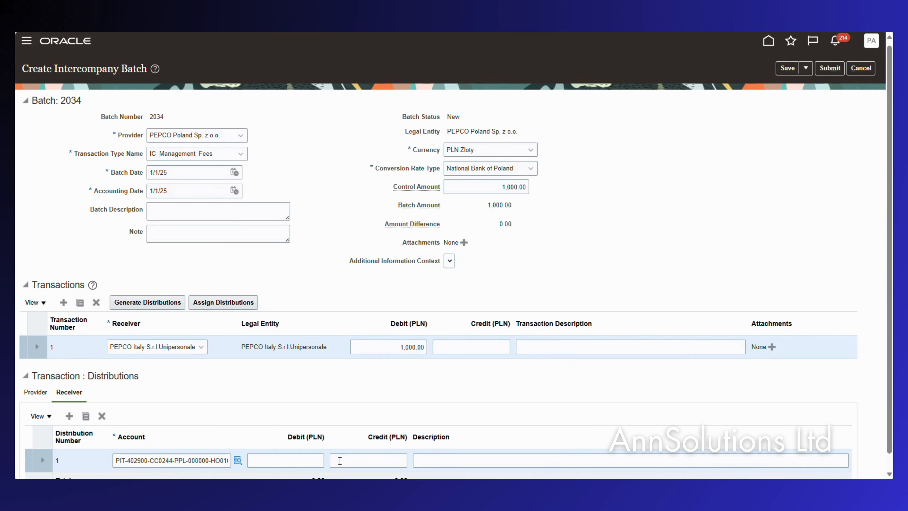
pyautogui.click(281, 461)
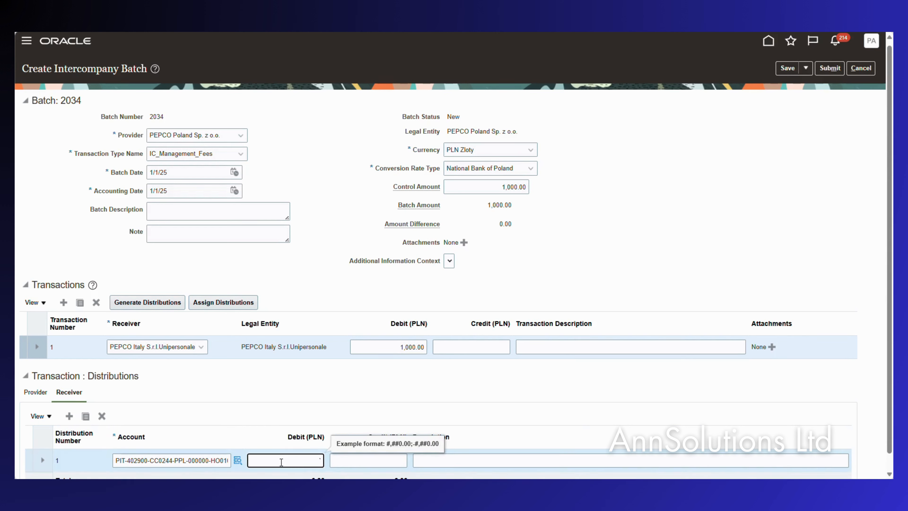
pyautogui.write('1000')
pyautogui.click(276, 403)
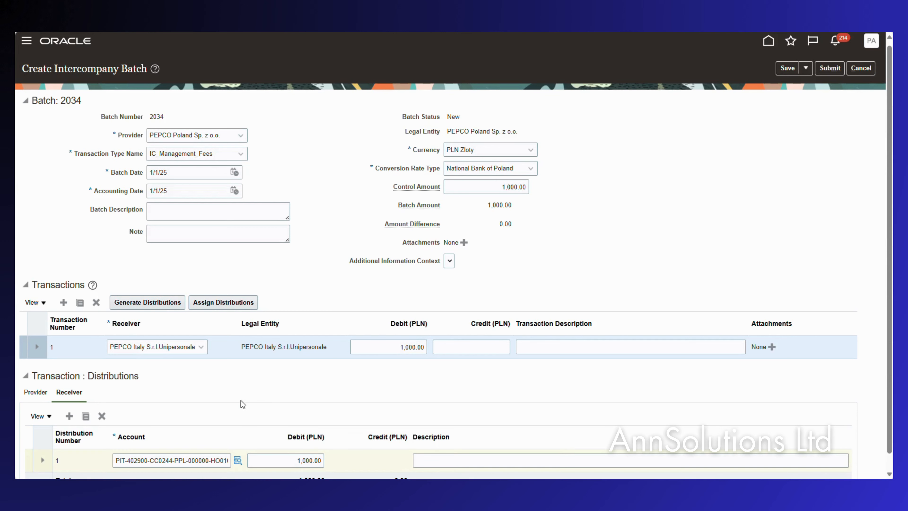
# Save the intercompany batch, acknowledge the confirmation, and highlight the batch number
pyautogui.click(838, 71)
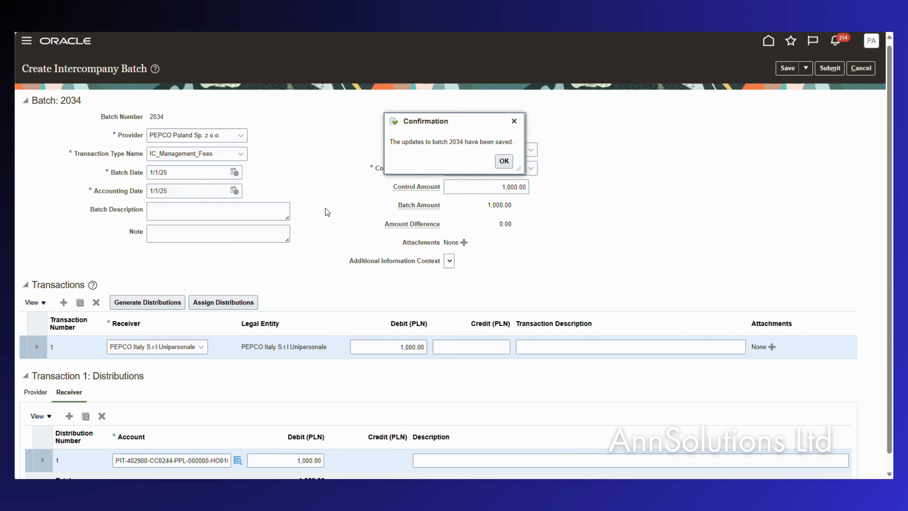
pyautogui.click(505, 161)
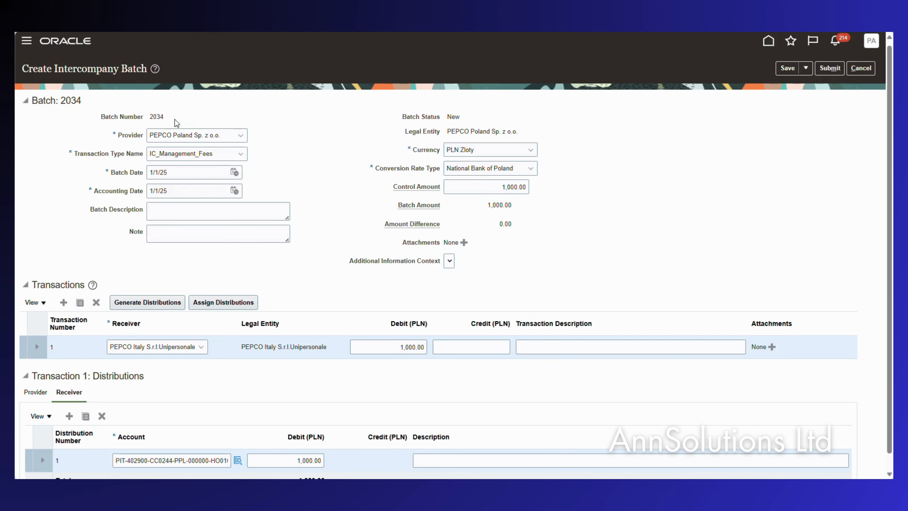
pyautogui.moveTo(175, 115); pyautogui.dragTo(149, 117)
pyautogui.scroll(-1, 292, 278)
pyautogui.scroll(2, 293, 275)
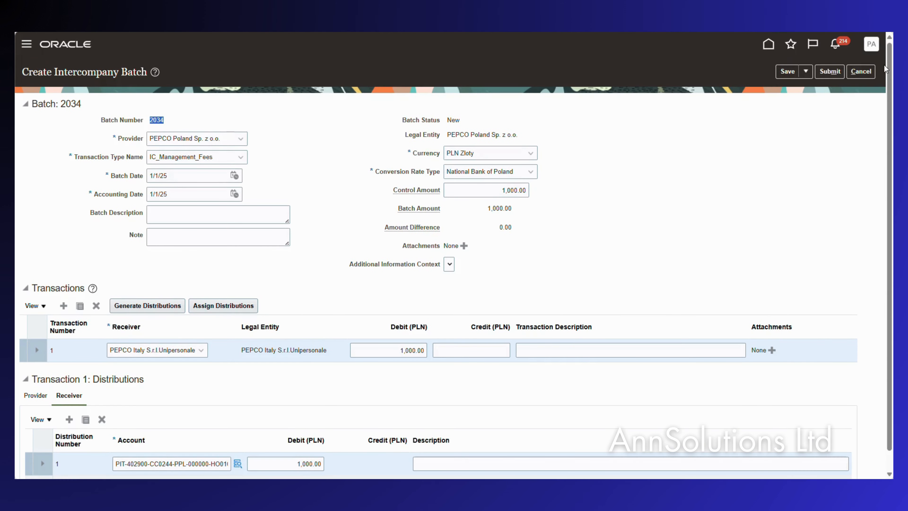
# Try to submit the intercompany batch and read the information message it returns
pyautogui.click(834, 71)
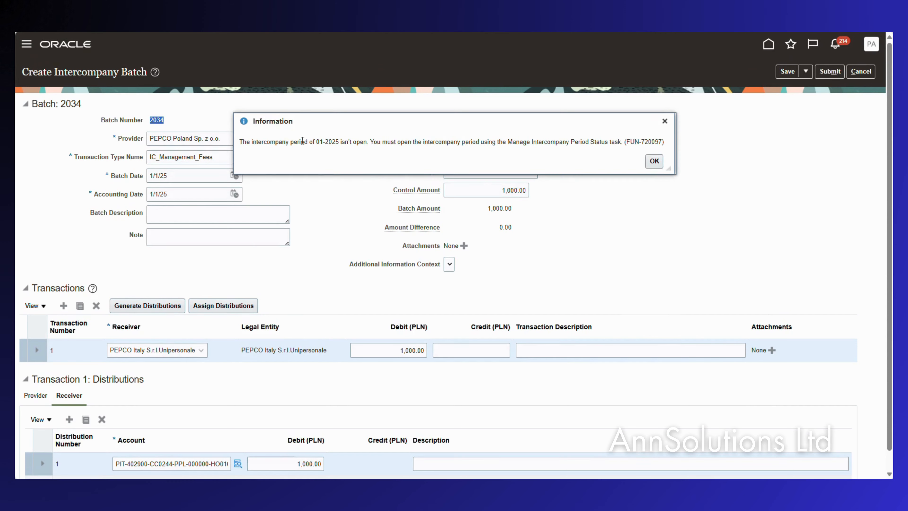
pyautogui.moveTo(316, 141); pyautogui.dragTo(635, 142)
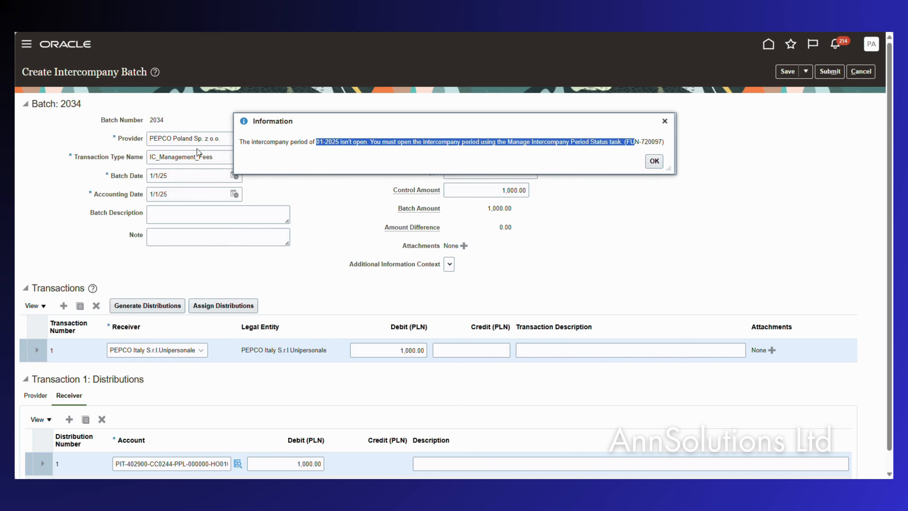
pyautogui.click(242, 145)
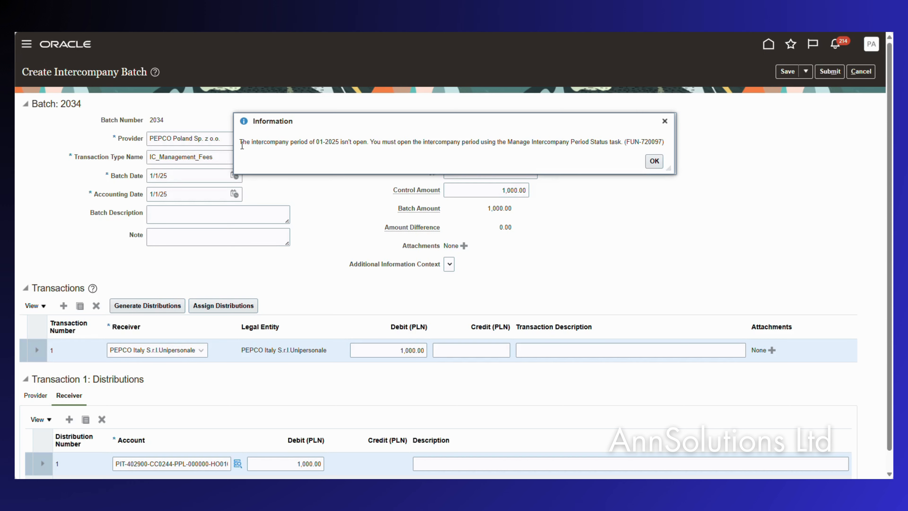
pyautogui.moveTo(245, 145); pyautogui.dragTo(353, 143)
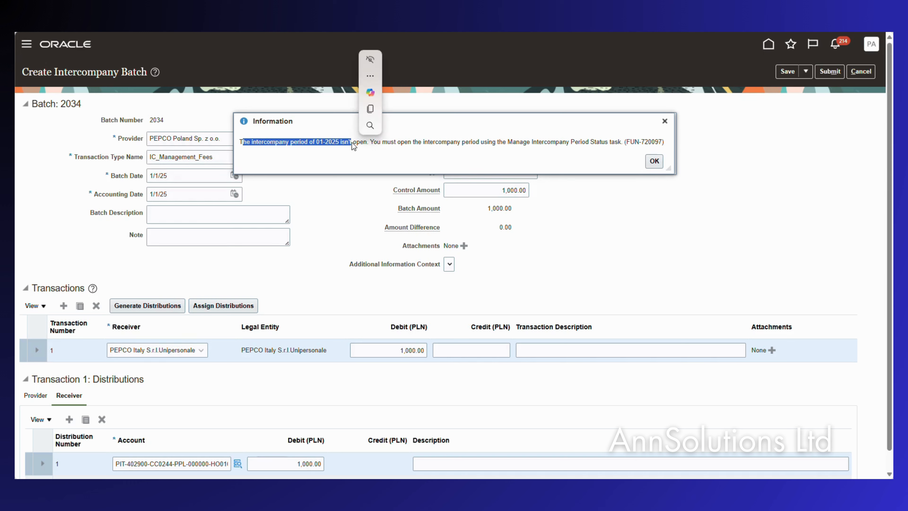
pyautogui.moveTo(516, 142); pyautogui.dragTo(389, 140)
pyautogui.moveTo(615, 142); pyautogui.dragTo(487, 142)
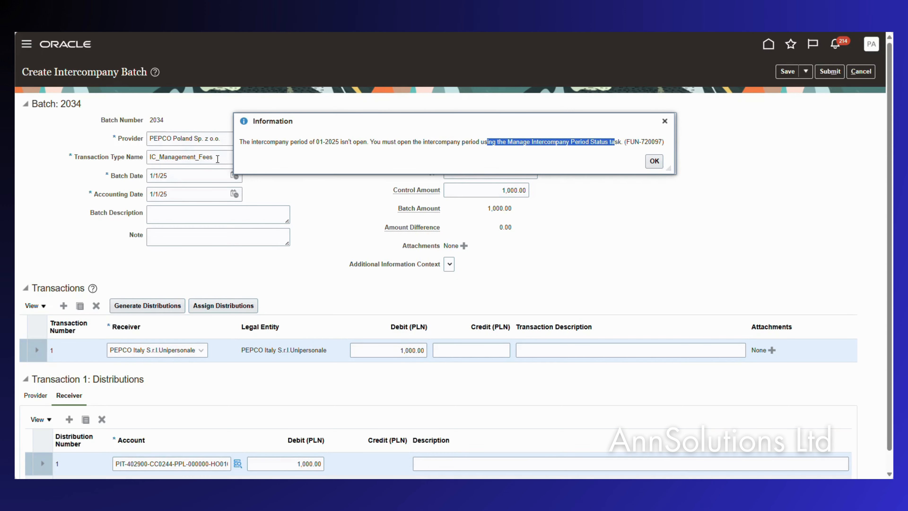
# Change the batch's transaction type to IC_Miscelaneous and its conversion rate type to National Bank of Poland
pyautogui.doubleClick(199, 159)
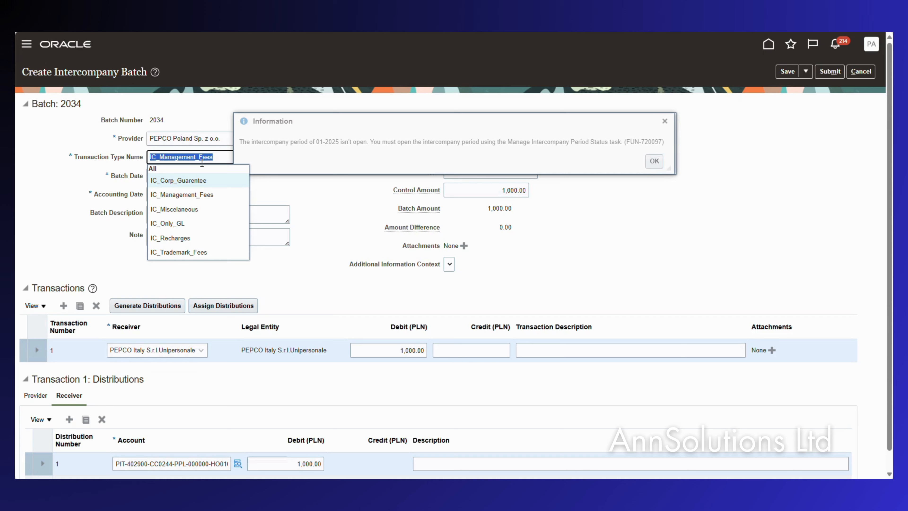
pyautogui.click(168, 209)
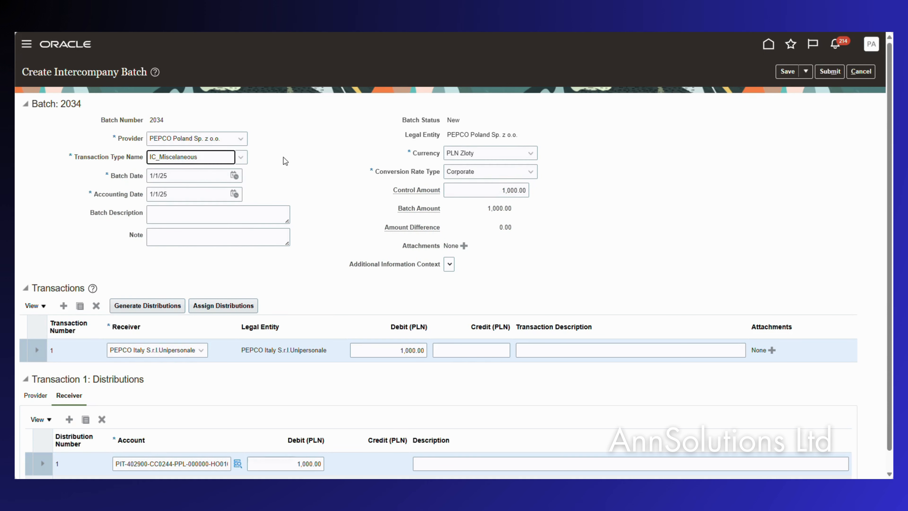
pyautogui.click(531, 172)
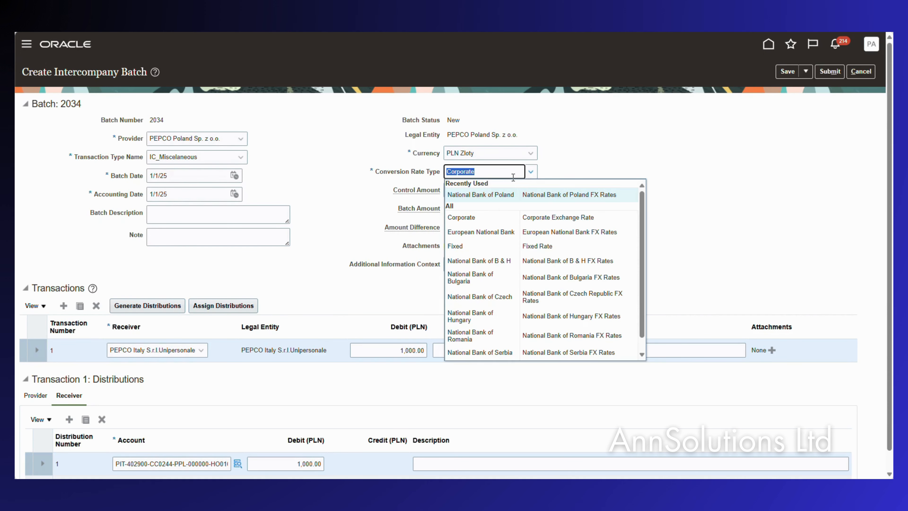
pyautogui.click(480, 195)
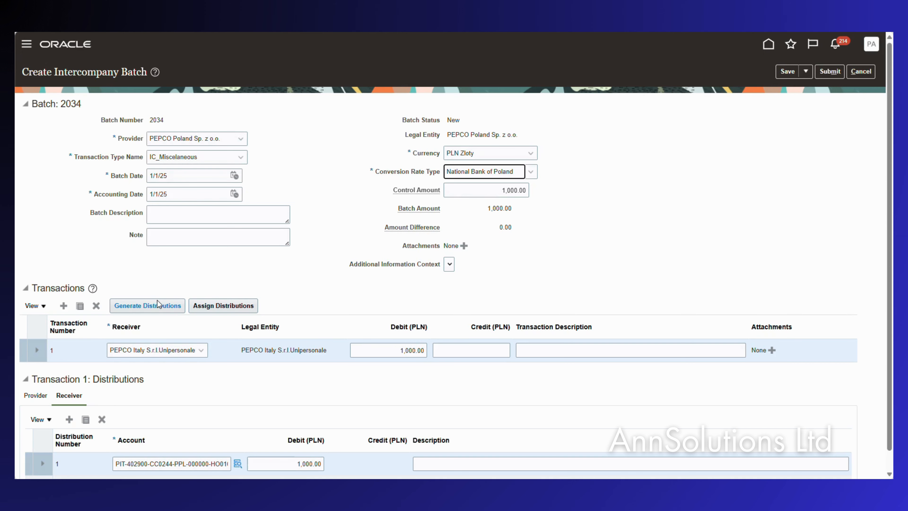
# Submit the intercompany batch and acknowledge the resulting information message
pyautogui.scroll(-1, 315, 266)
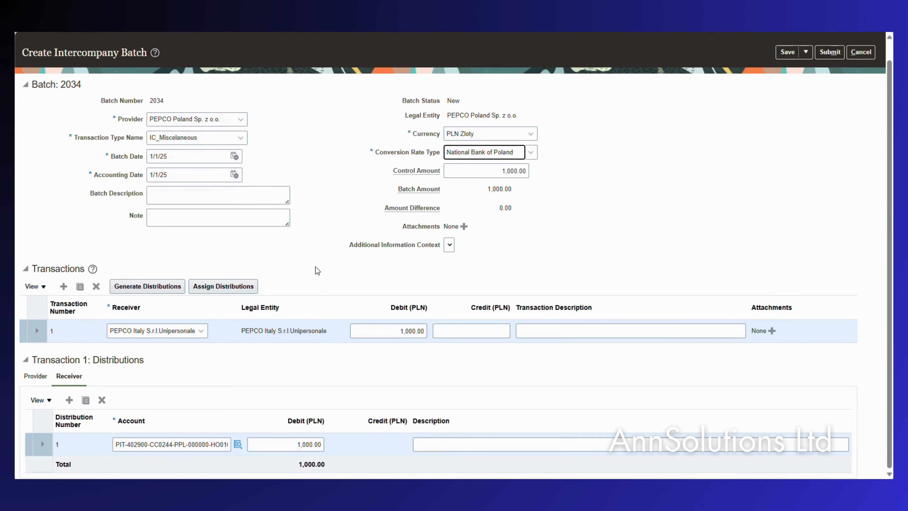
pyautogui.scroll(1, 316, 274)
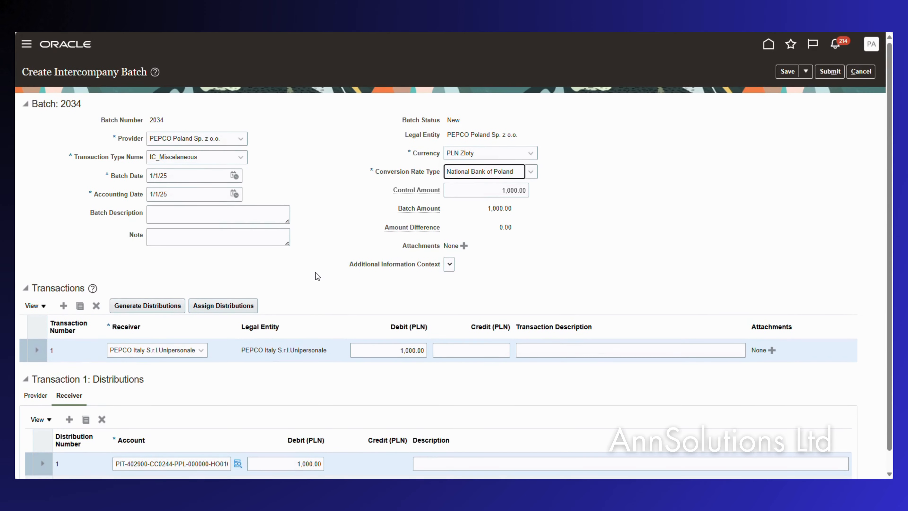
pyautogui.click(825, 71)
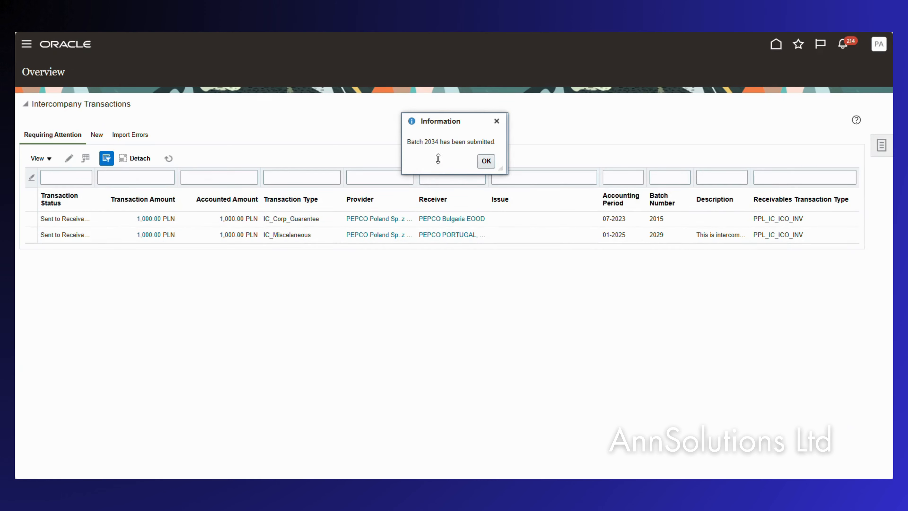
pyautogui.click(489, 163)
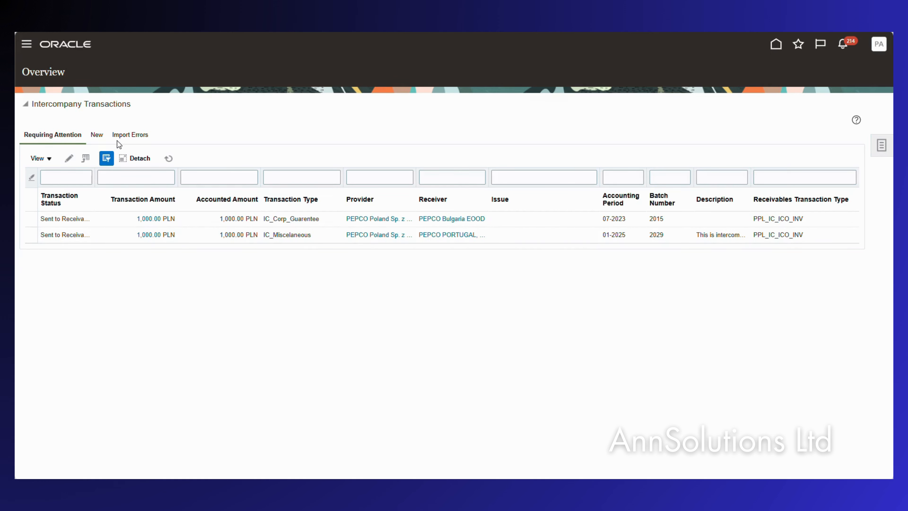
# Search the intercompany outbound transactions for batch number 2034
pyautogui.click(882, 145)
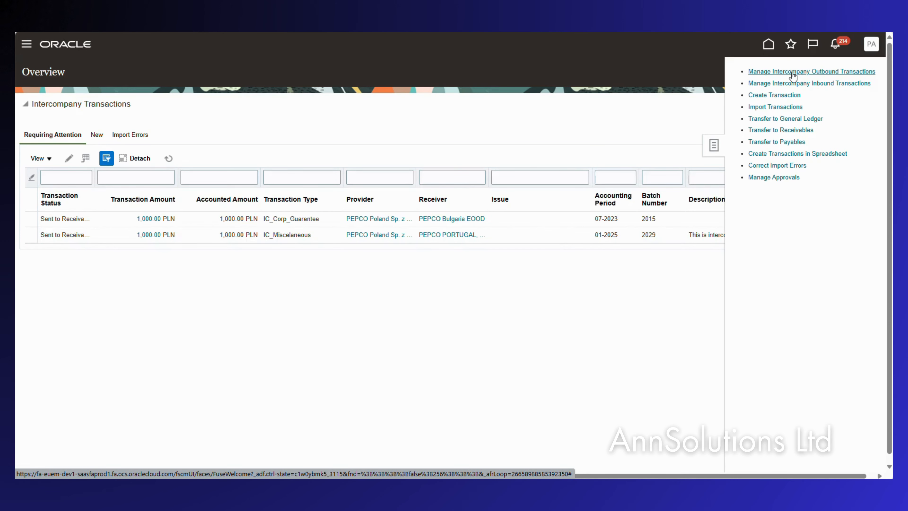
pyautogui.click(780, 72)
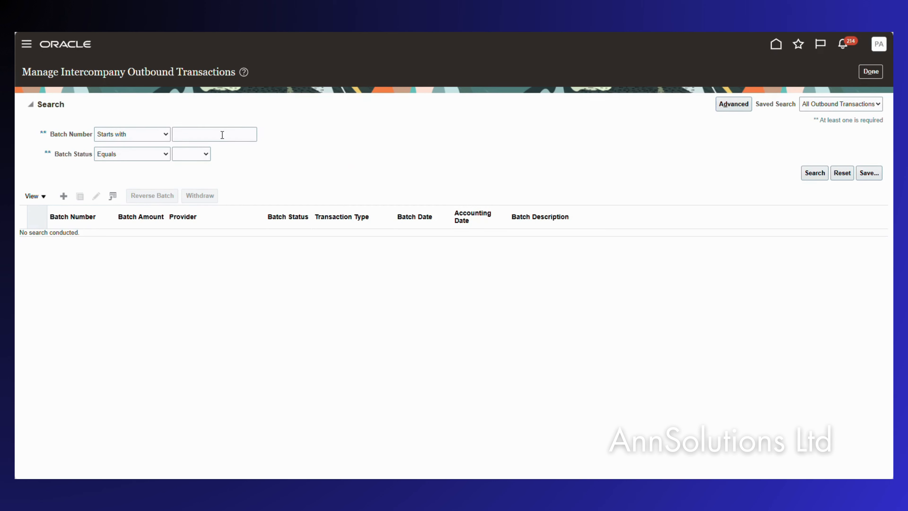
pyautogui.click(216, 134)
pyautogui.write('20234')
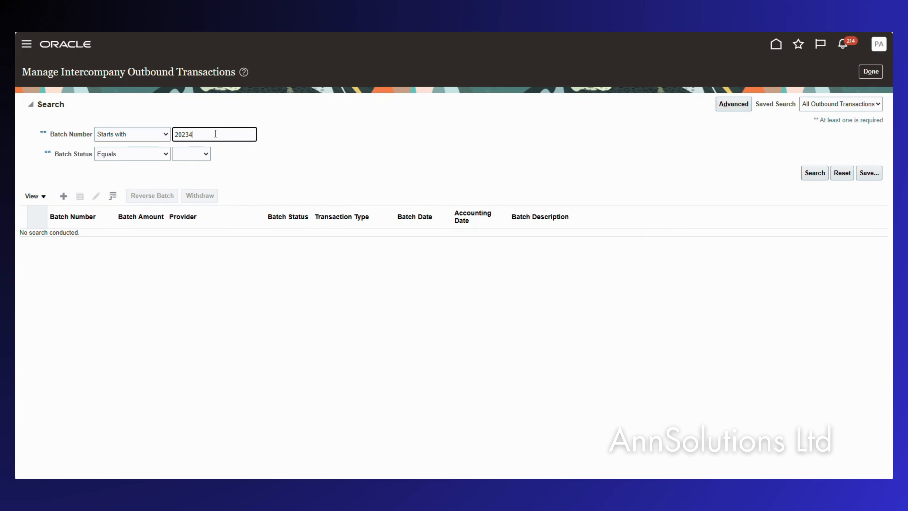
pyautogui.press('BackSpace')
pyautogui.press('BackSpace')
pyautogui.press('BackSpace')
pyautogui.write('34')
pyautogui.click(818, 176)
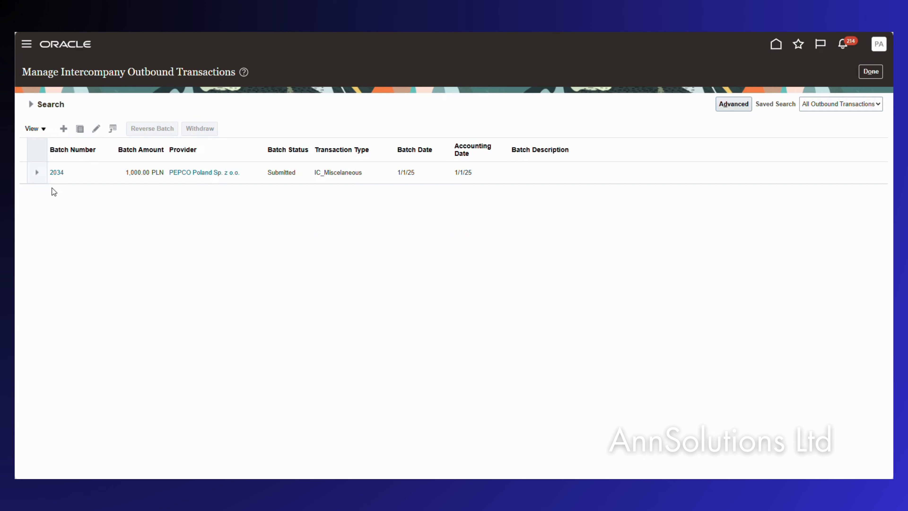
# Open batch 2034 from the search results and examine the status of its transaction
pyautogui.click(58, 175)
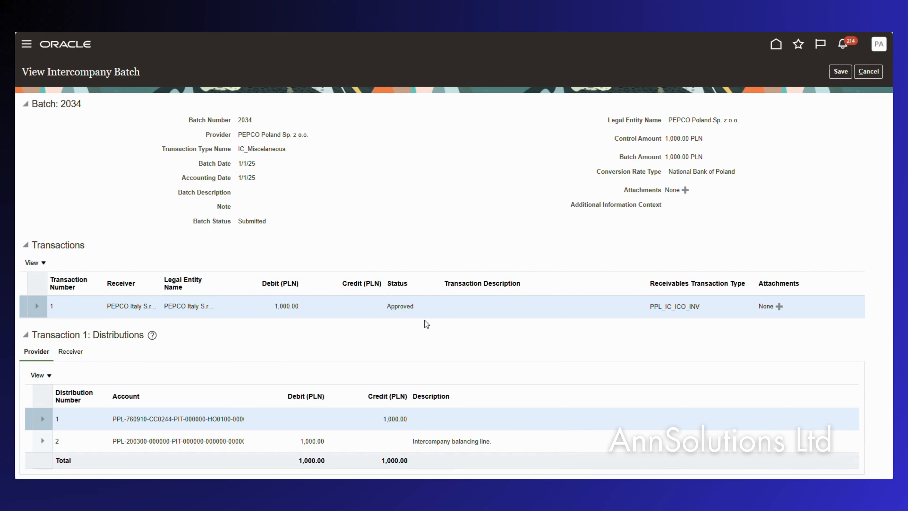
pyautogui.moveTo(429, 309); pyautogui.dragTo(376, 308)
pyautogui.click(340, 244)
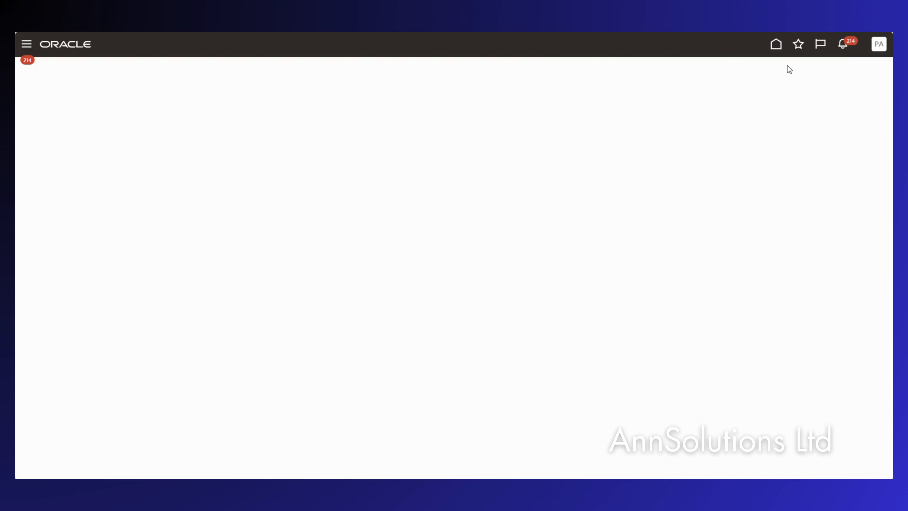
# Show the notifications and open the supplier synchronization notice for PEPCO Poland Sp. z o.o
pyautogui.click(850, 49)
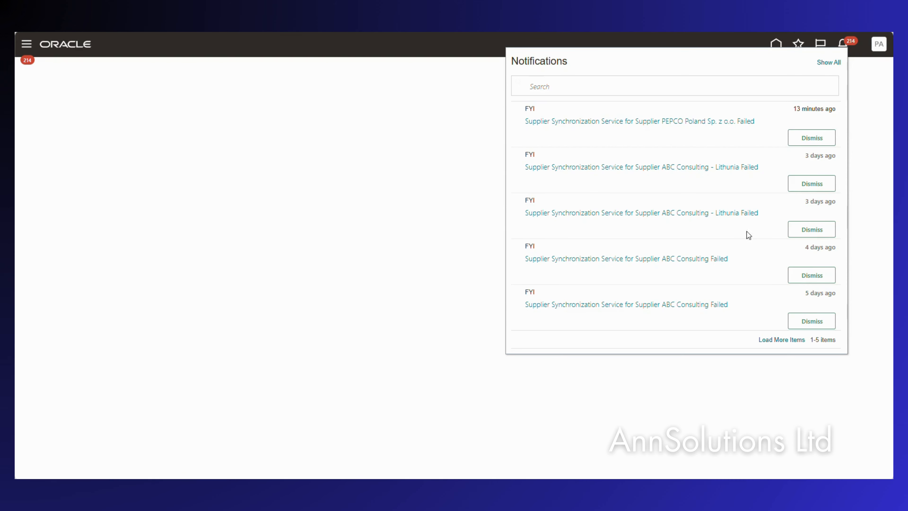
pyautogui.click(824, 62)
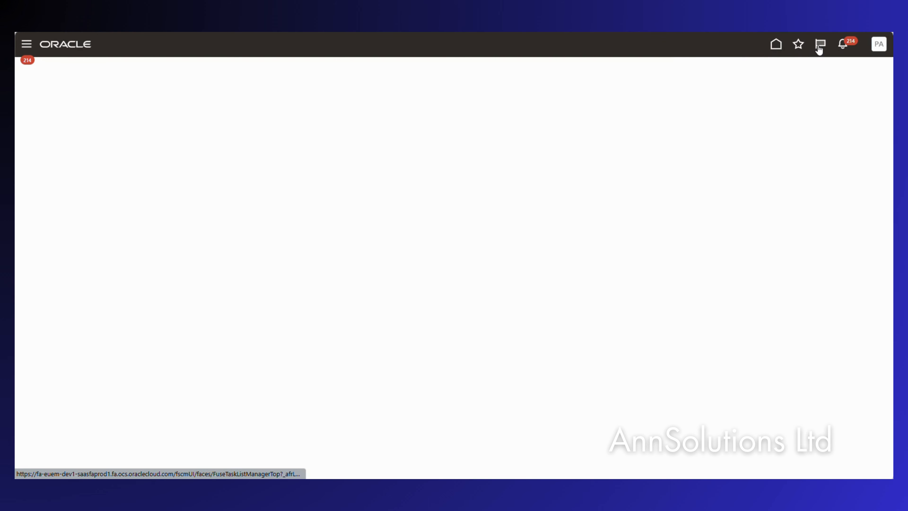
pyautogui.click(819, 45)
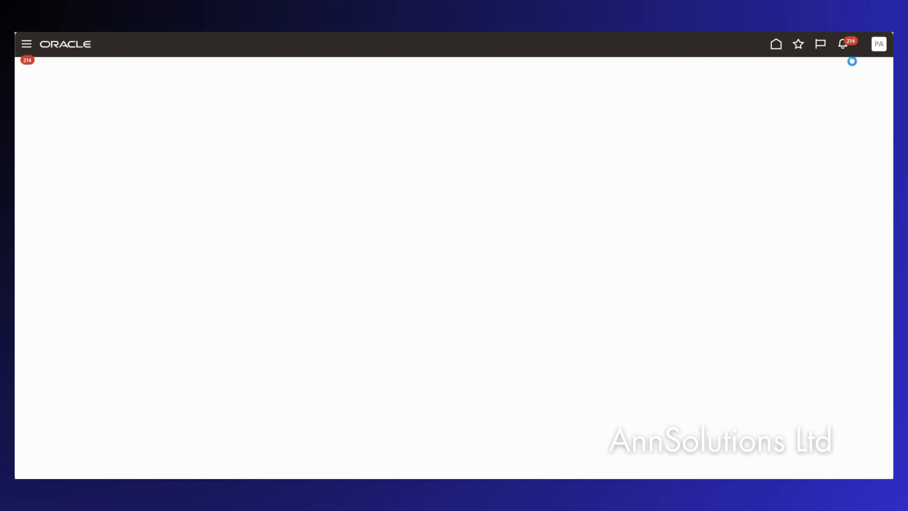
pyautogui.click(840, 46)
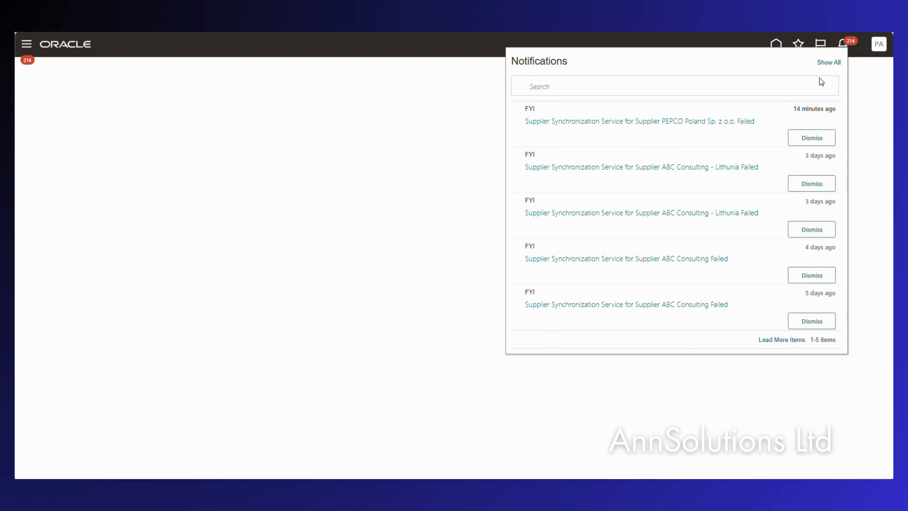
pyautogui.click(621, 122)
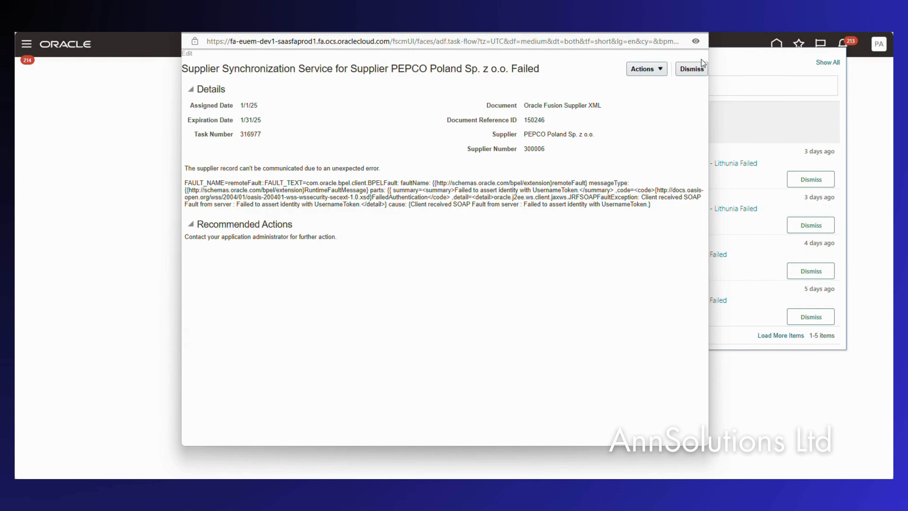
# Check which actions are available for the PEPCO Poland supplier synchronization notice, and close the notice
pyautogui.click(662, 71)
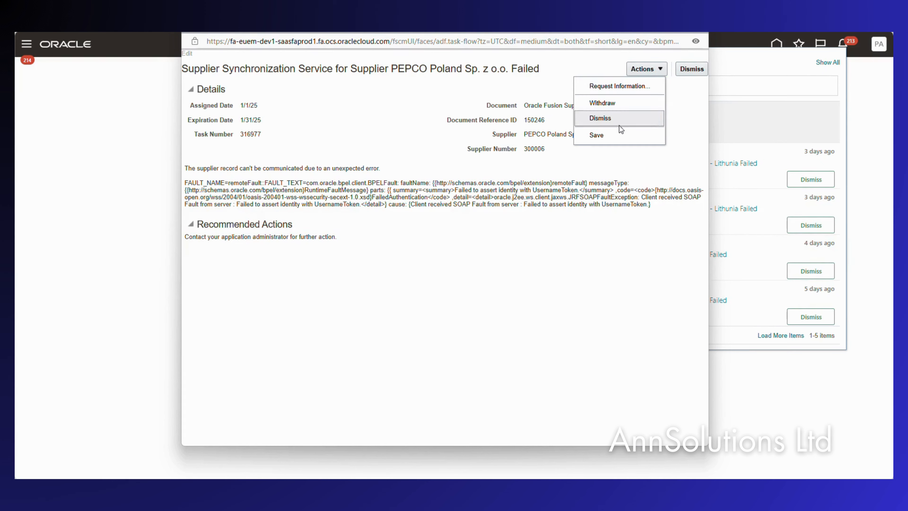
pyautogui.click(579, 224)
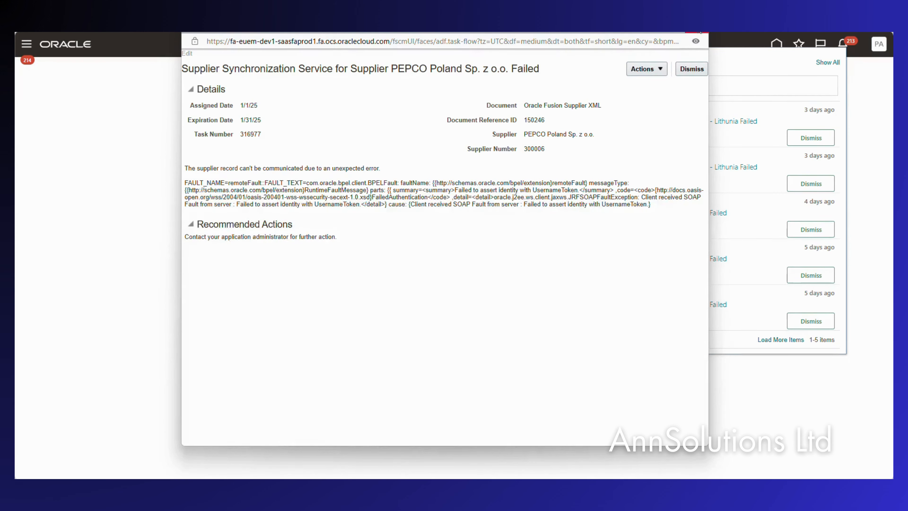
pyautogui.hotkey('ctrl', 'w')
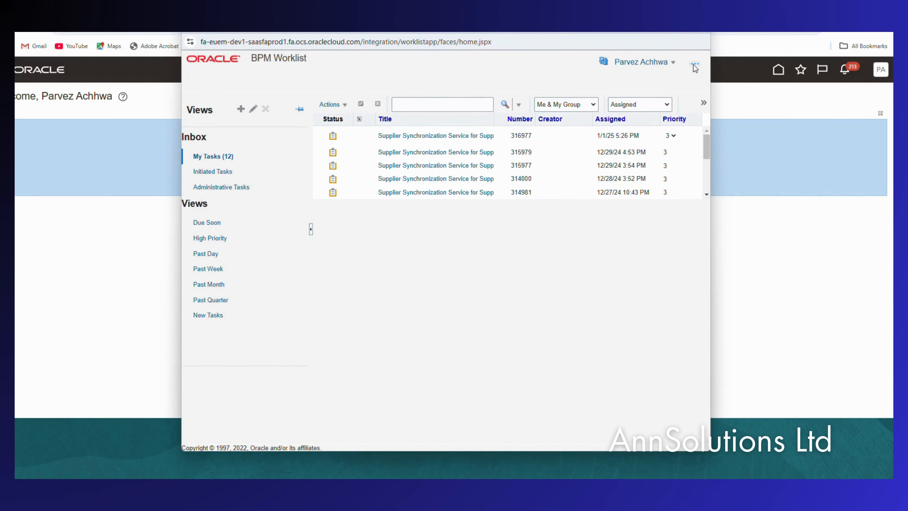
# Open the administration area of the BPM Worklist and search the task types to be configured for FinFun
pyautogui.click(674, 64)
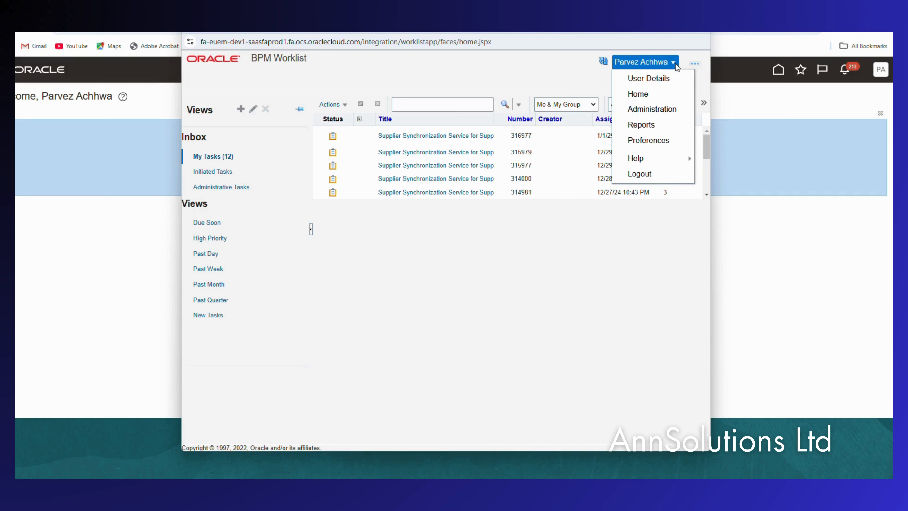
pyautogui.click(653, 112)
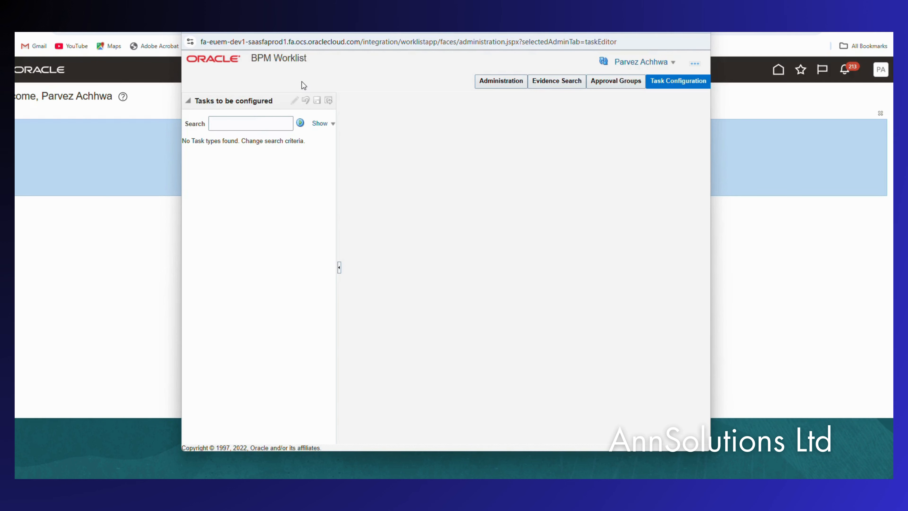
pyautogui.click(226, 123)
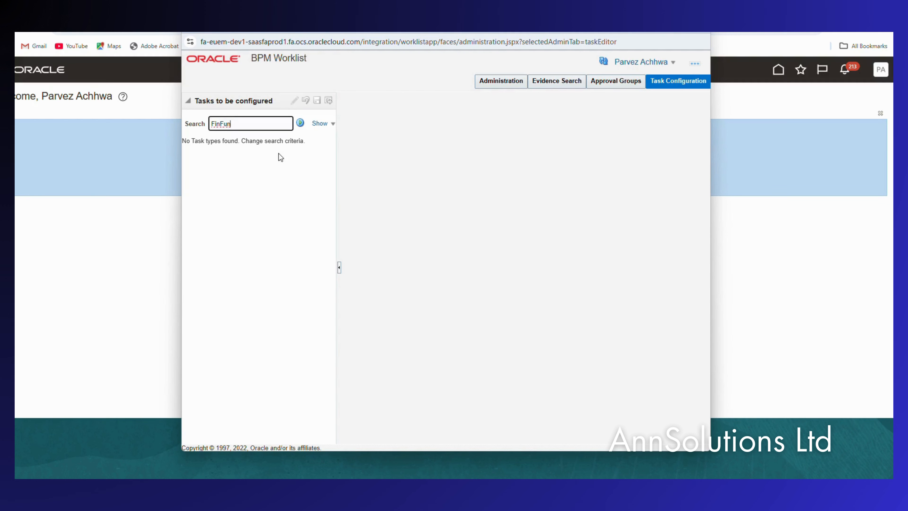
pyautogui.click(300, 122)
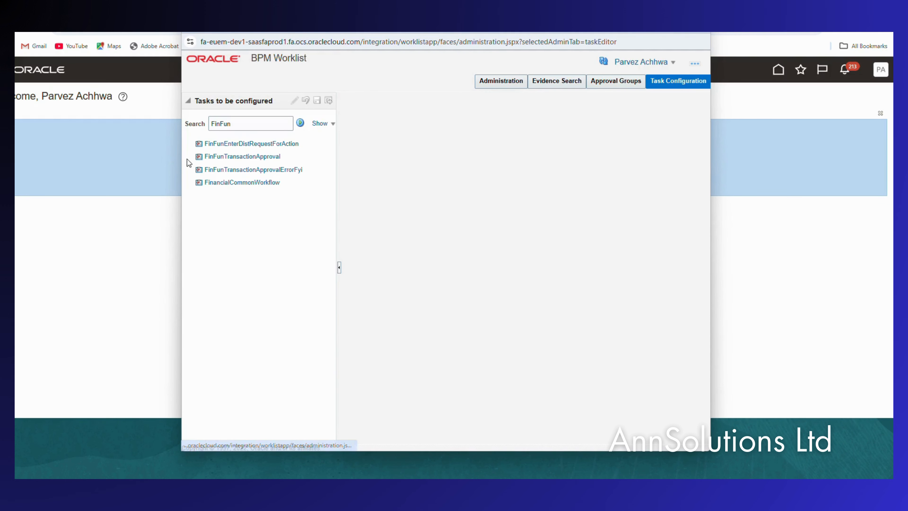
# Open the parallel participant rules of FinFunTransactionApproval and examine the condition and approval group of IntercoTrxApprovalRule
pyautogui.click(249, 158)
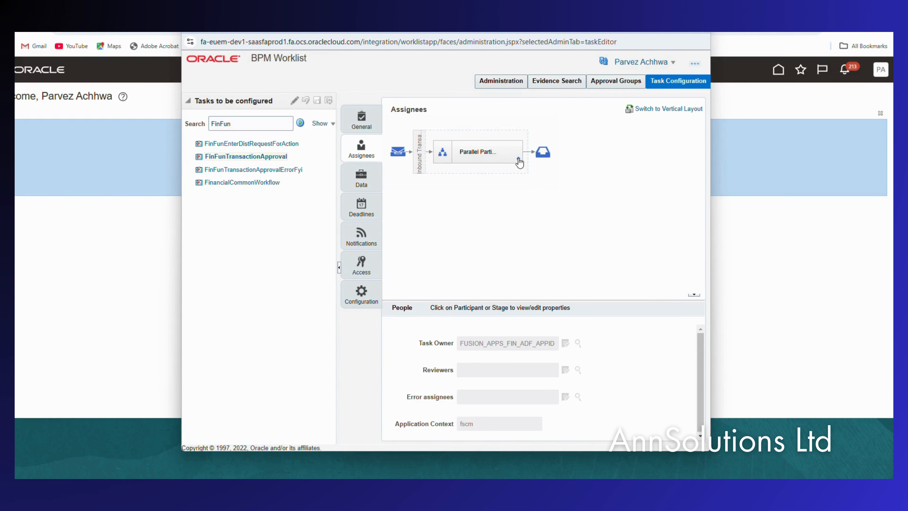
pyautogui.click(506, 162)
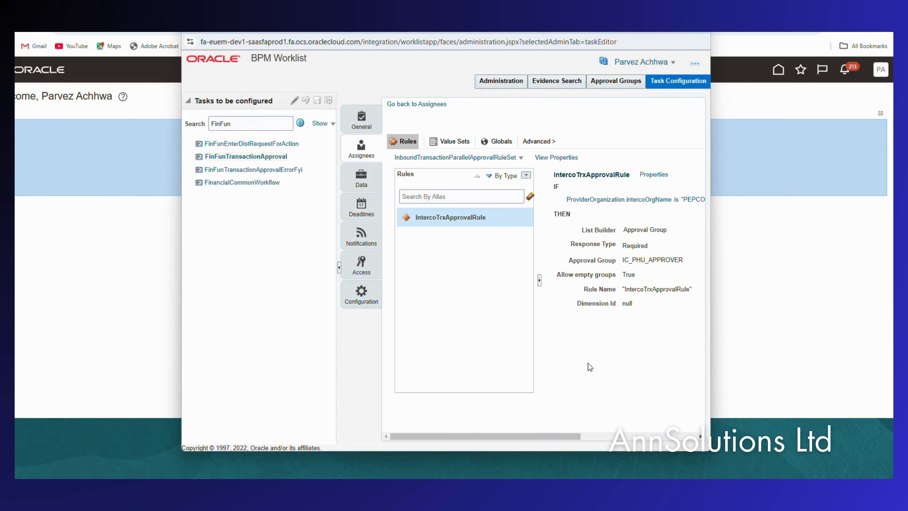
pyautogui.moveTo(569, 436); pyautogui.dragTo(656, 436)
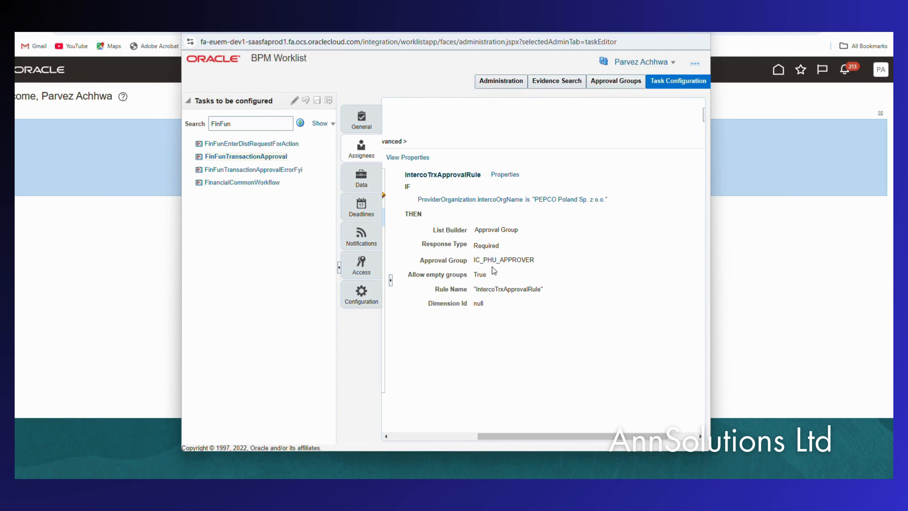
pyautogui.moveTo(475, 263); pyautogui.dragTo(538, 263)
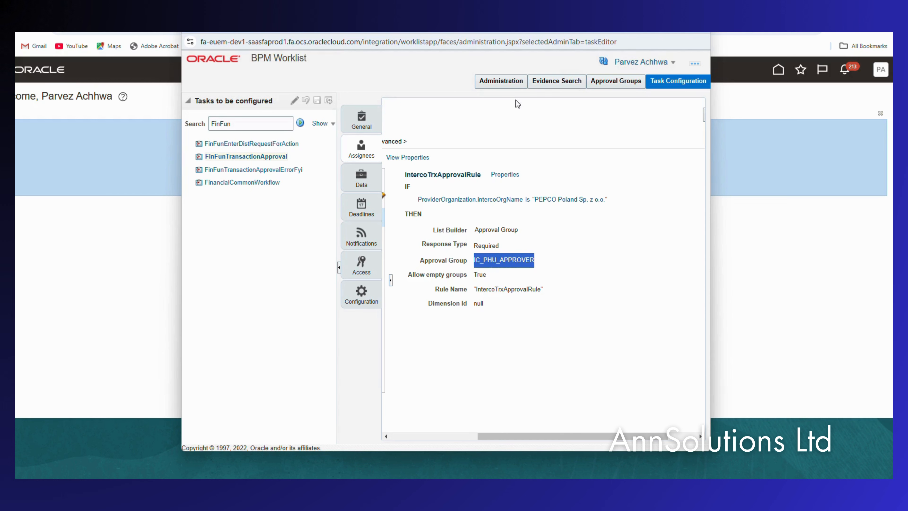
# Examine the members of the IC_PHU_APPROVER approval group and leave the BPM Worklist
pyautogui.click(615, 83)
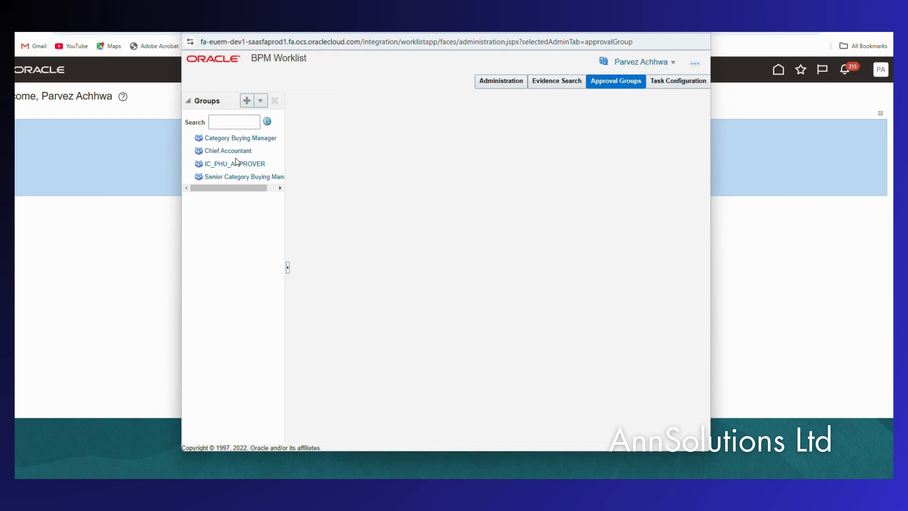
pyautogui.click(236, 162)
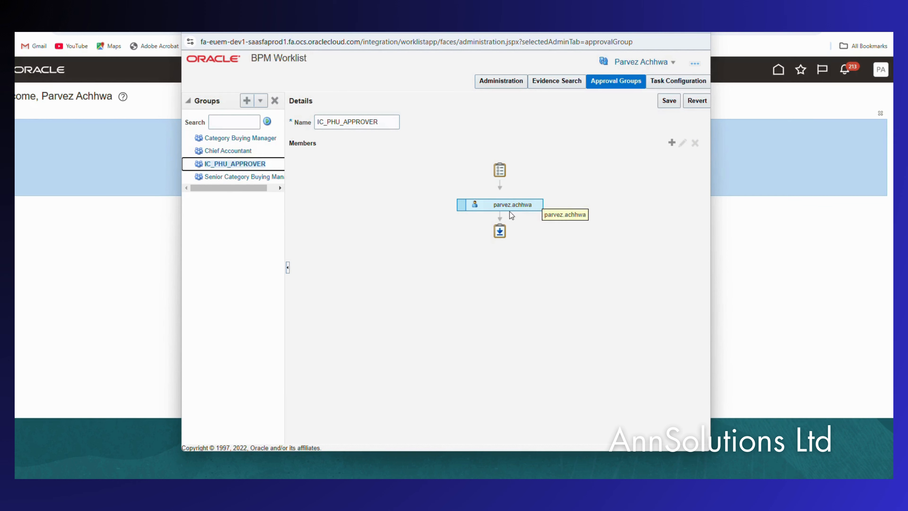
pyautogui.click(701, 33)
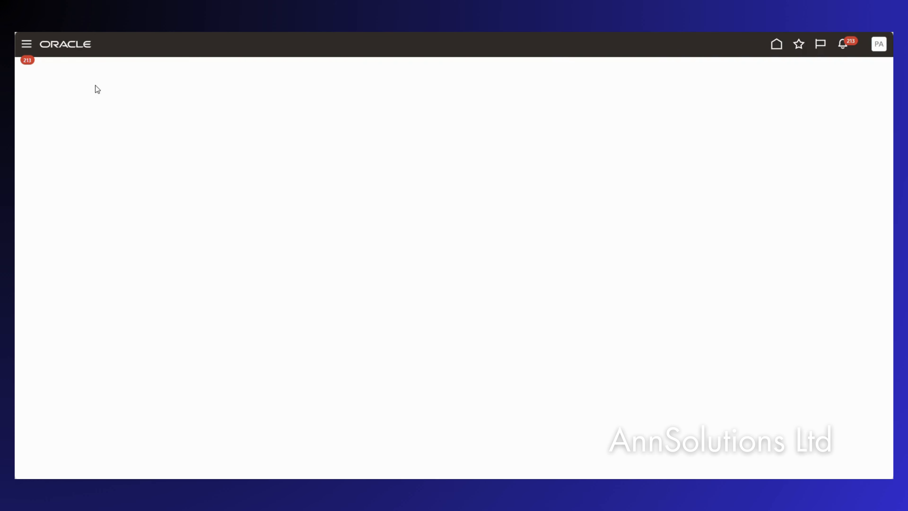
# Open the Transfer to Receivables process from the Intercompany Accounting transactions and bring up its business unit search
pyautogui.click(777, 42)
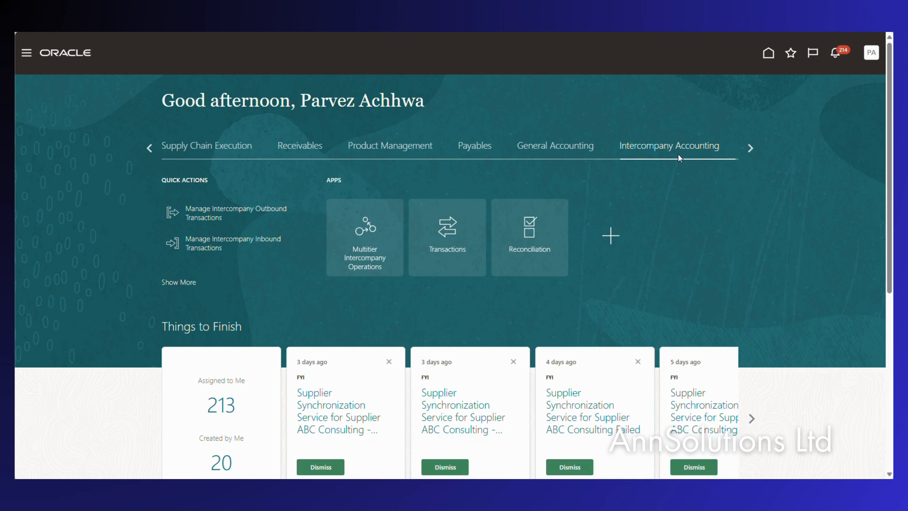
pyautogui.click(443, 236)
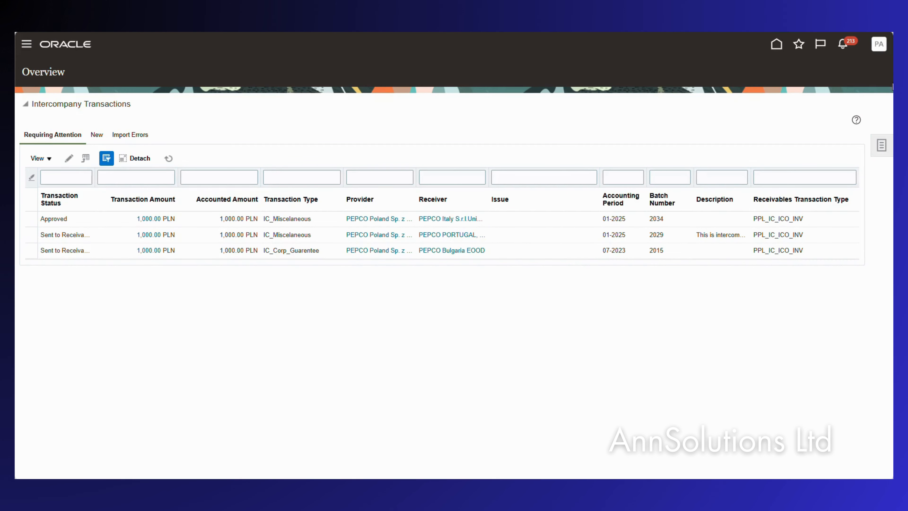
pyautogui.click(881, 146)
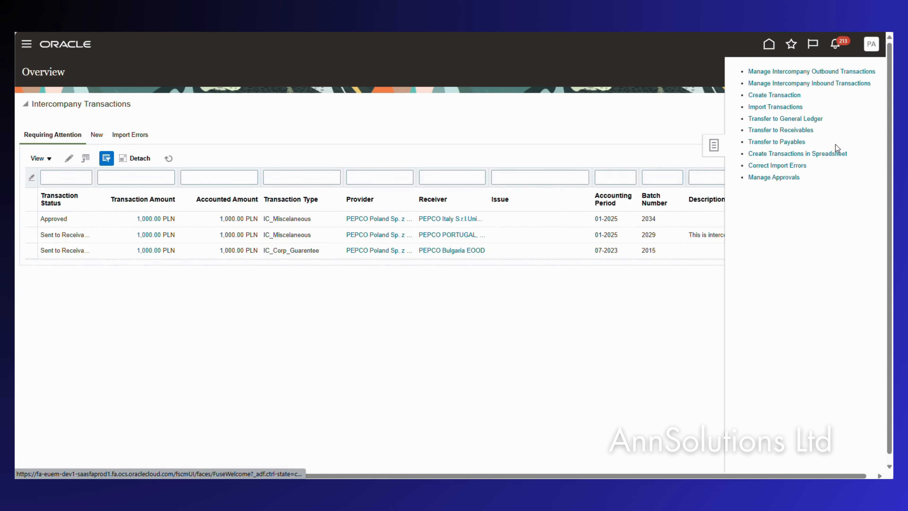
pyautogui.click(774, 131)
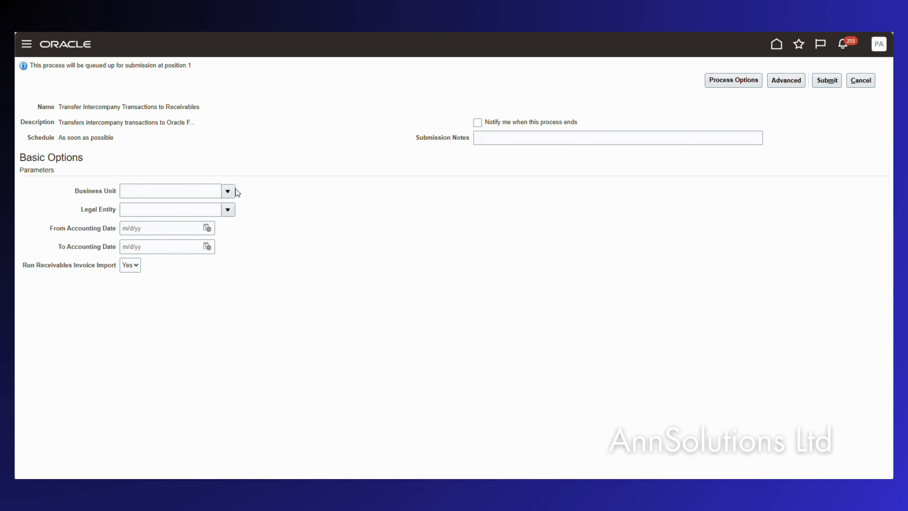
pyautogui.click(228, 191)
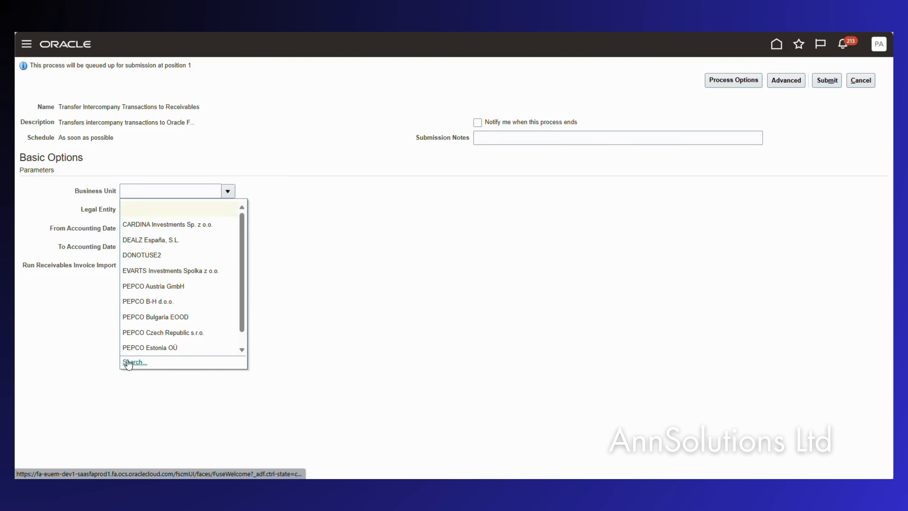
pyautogui.click(143, 363)
# Try to find the business unit by searching for Pepco Poland Sp. z.o.o
pyautogui.click(447, 236)
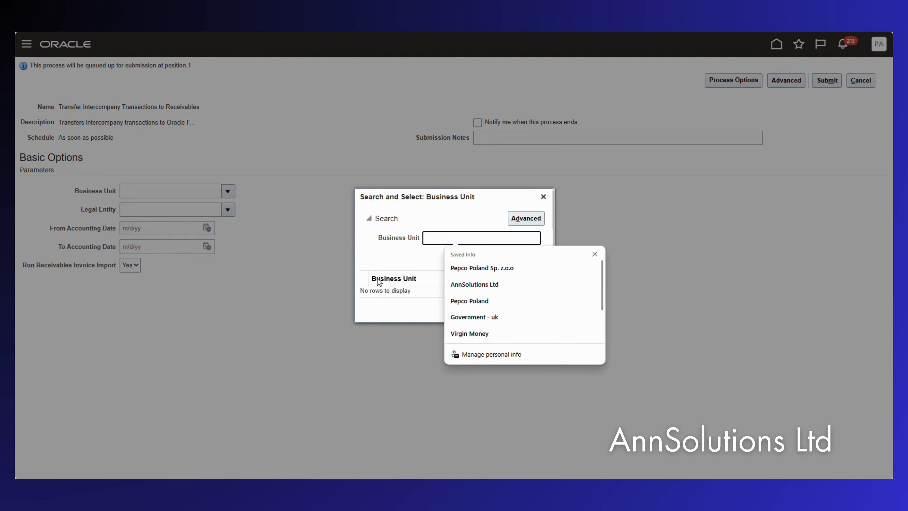
pyautogui.write('PEPCO Po')
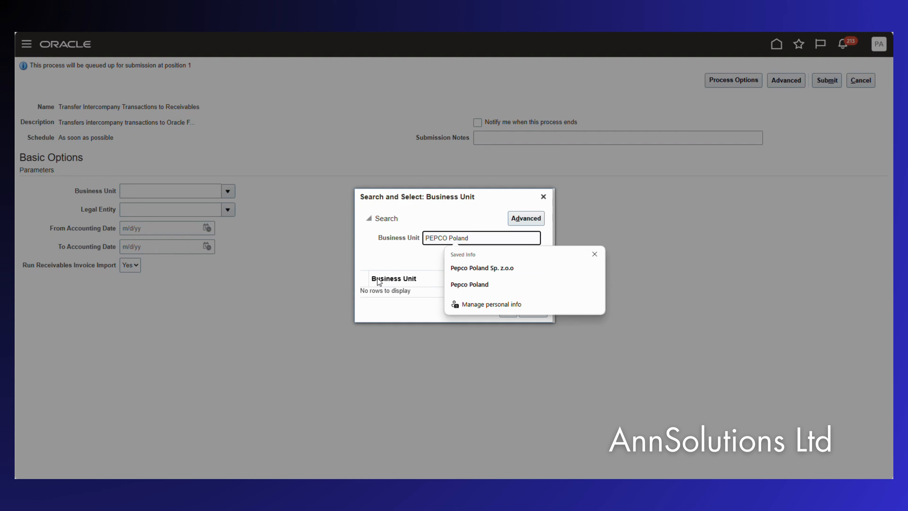
pyautogui.write('land')
pyautogui.click(504, 268)
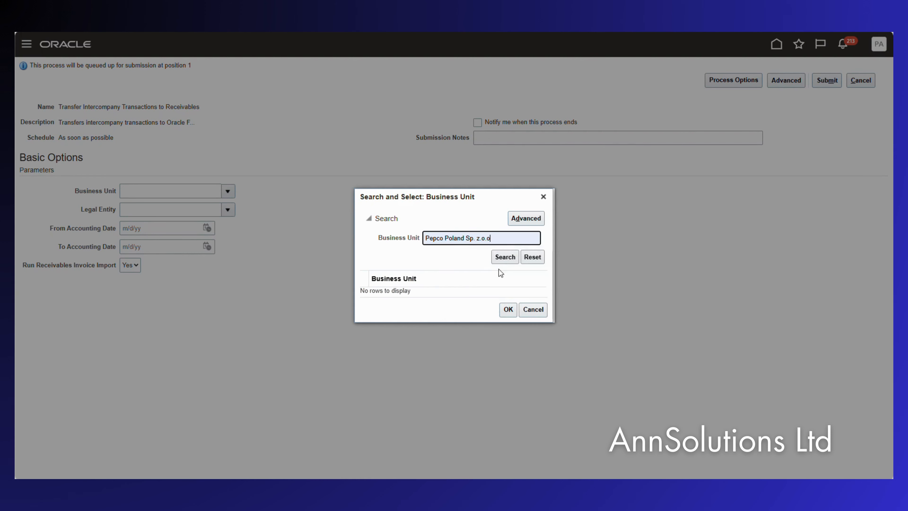
pyautogui.click(505, 258)
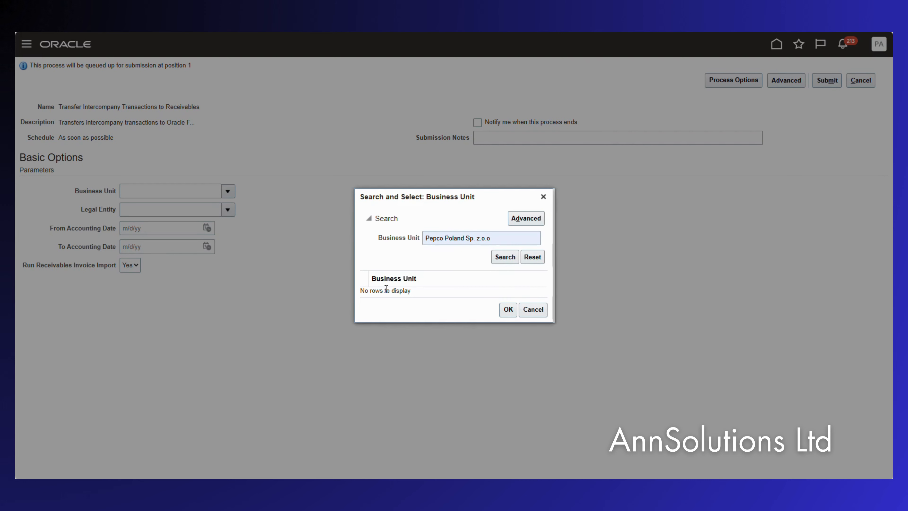
# Search for PEPCO Poland, set the business unit to PEPCO Poland Sp. z o.o., and submit the transfer to Receivables
pyautogui.click(493, 238)
pyautogui.moveTo(494, 238); pyautogui.dragTo(413, 244)
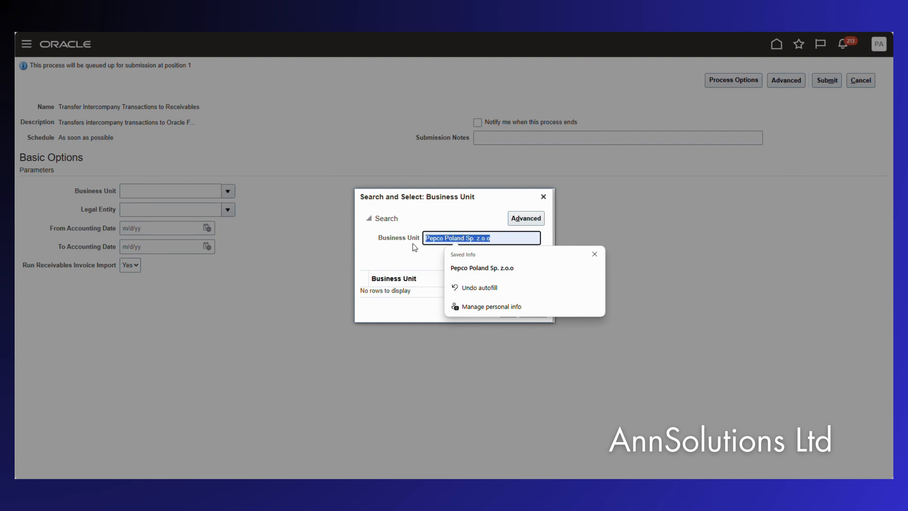
pyautogui.write('PepEPCO ')
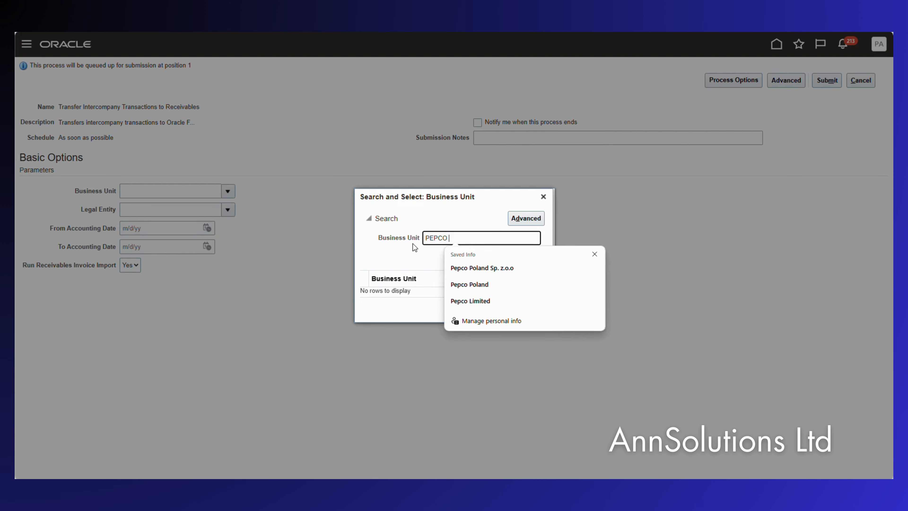
pyautogui.write('Poland')
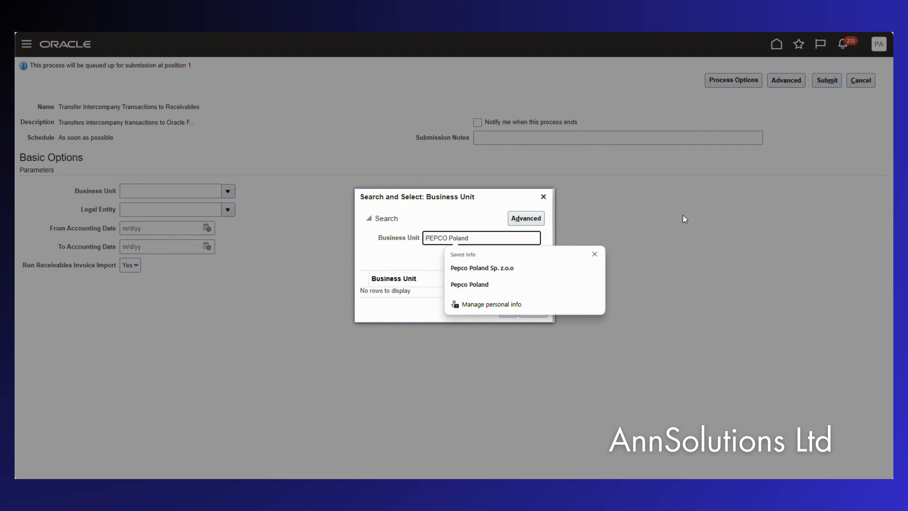
pyautogui.click(490, 228)
pyautogui.click(504, 257)
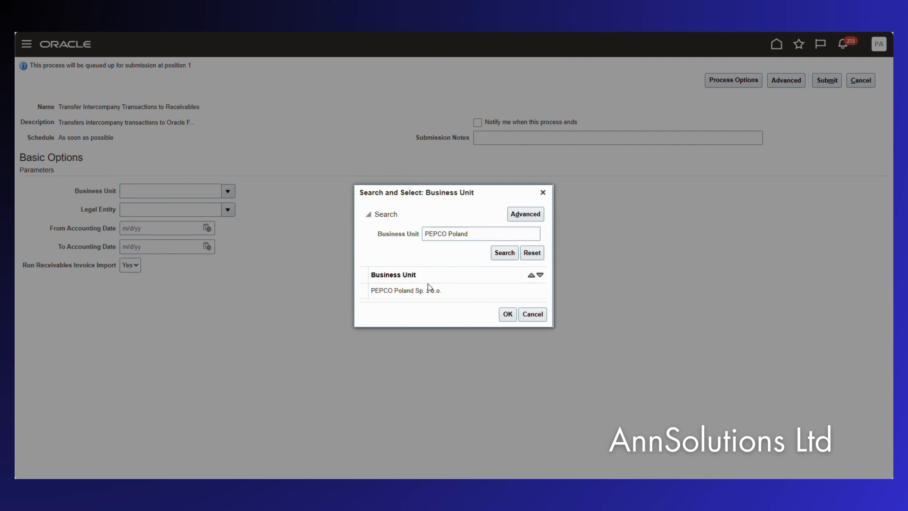
pyautogui.click(507, 314)
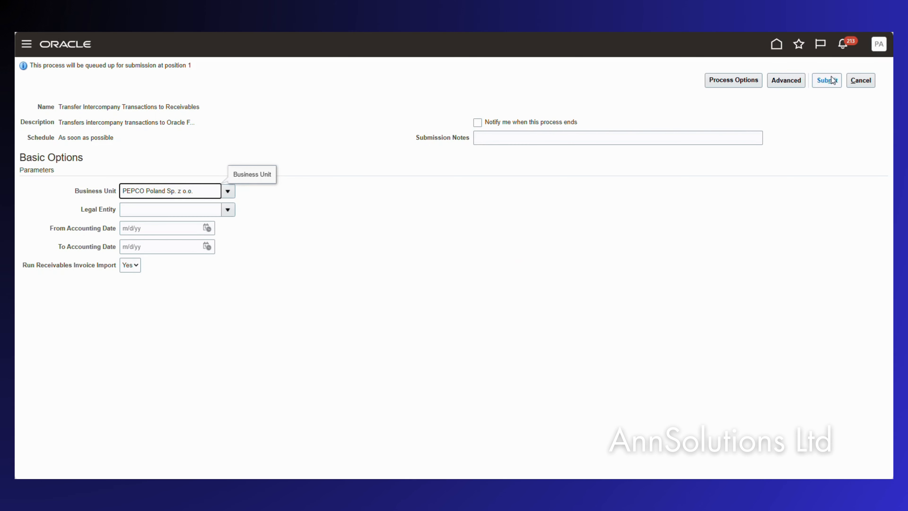
pyautogui.click(826, 82)
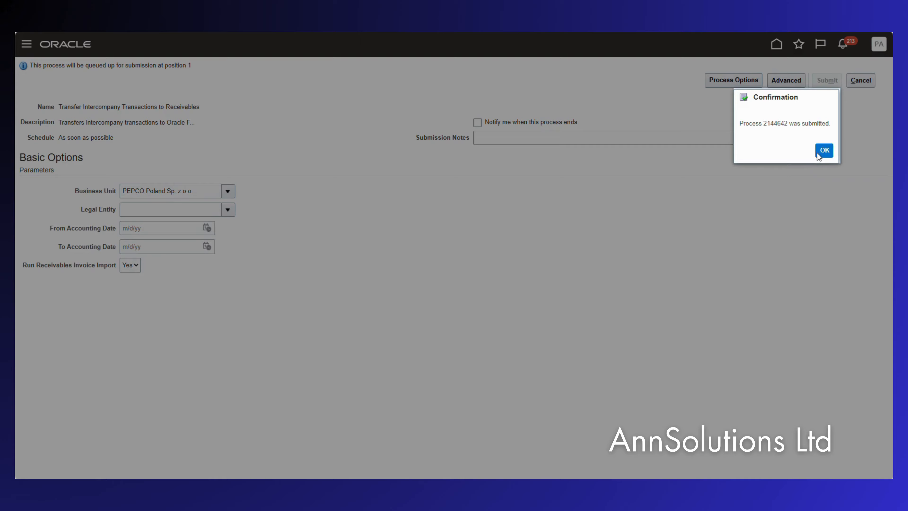
pyautogui.click(823, 149)
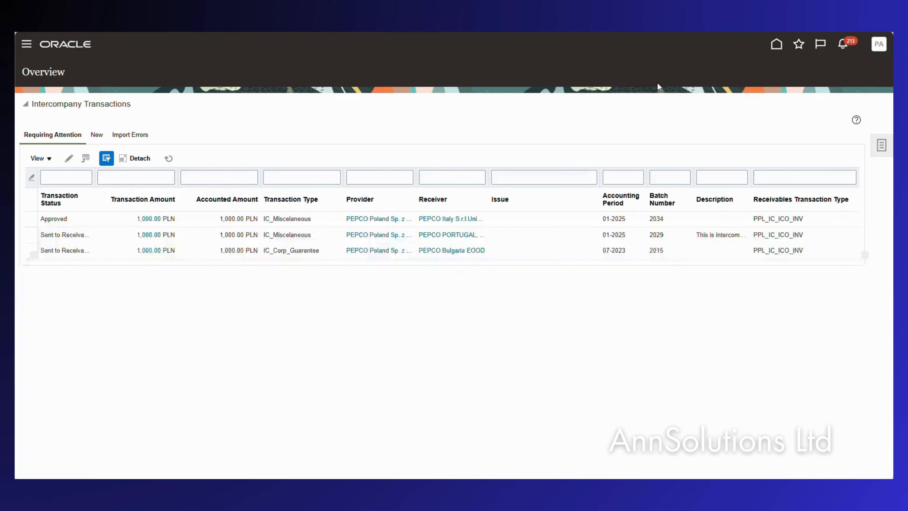
# Open the Transfer to Payables process from the intercompany tasks and bring up its business unit search
pyautogui.click(883, 147)
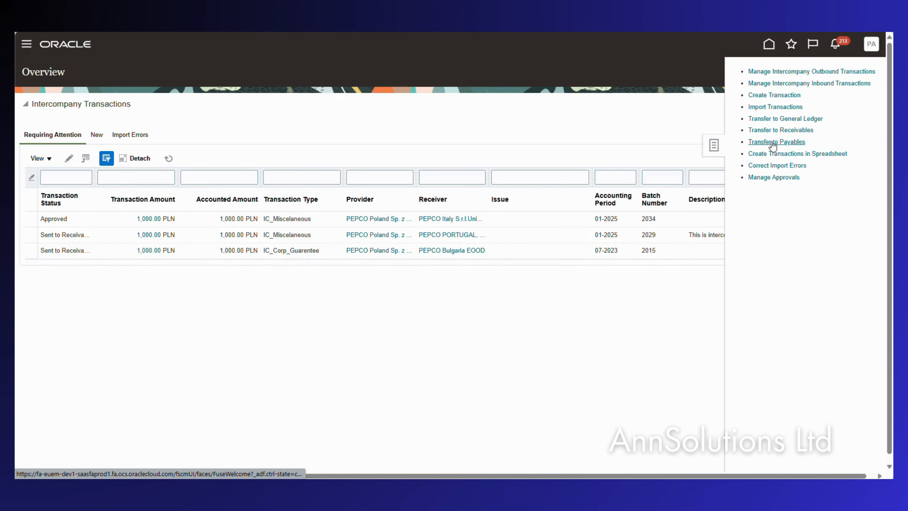
pyautogui.click(756, 143)
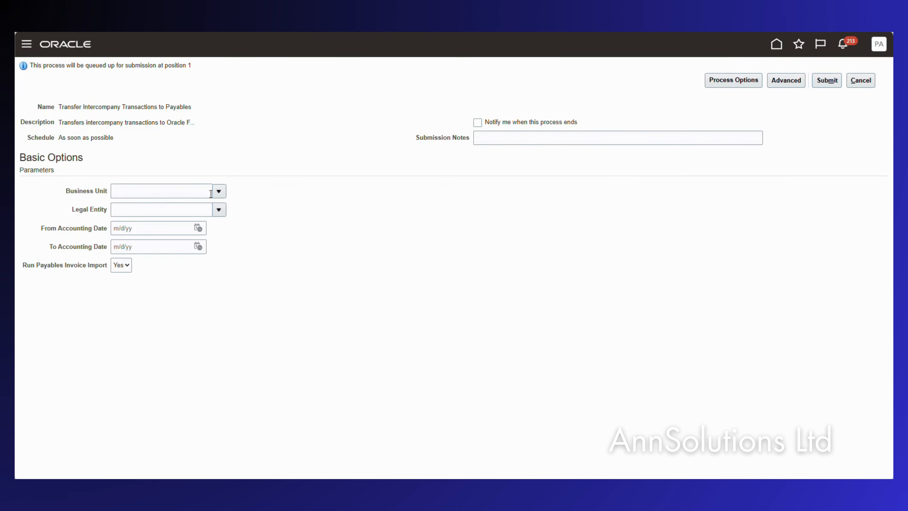
pyautogui.click(219, 191)
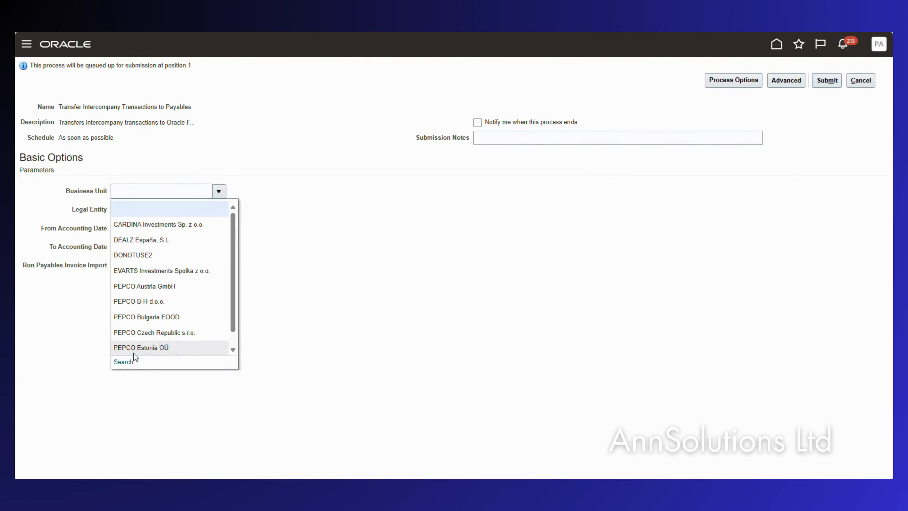
pyautogui.click(125, 362)
# Search for PEPCO Ita, set the business unit to PEPCO Italy S.r.l. Unipersonale, and submit the transfer to Payables
pyautogui.click(447, 238)
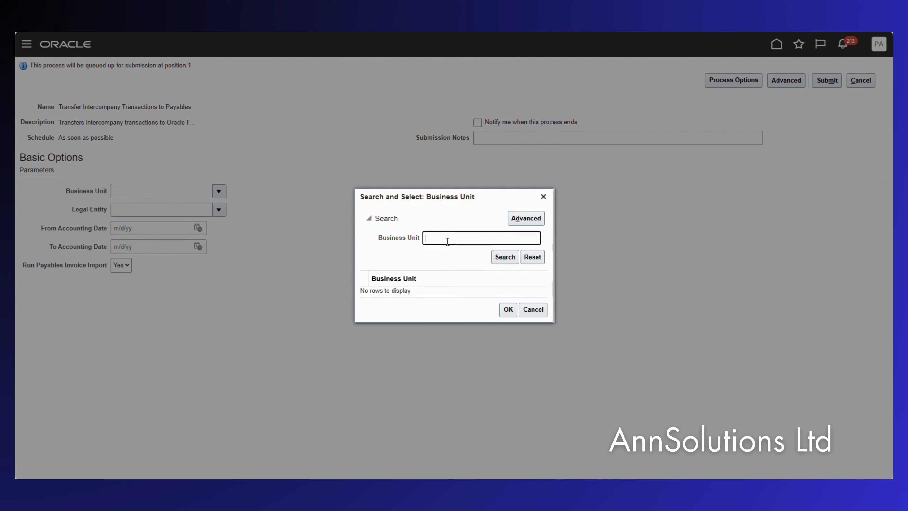
pyautogui.write('PE')
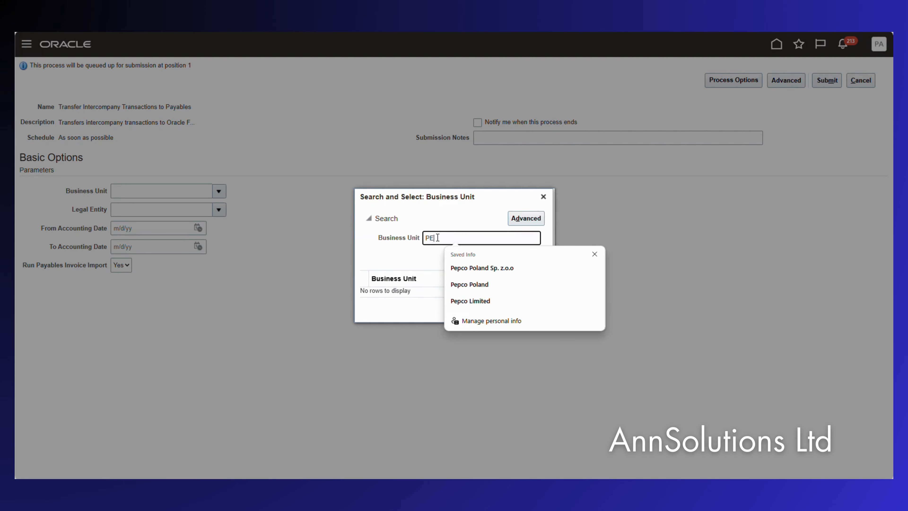
pyautogui.write('PCO Ita')
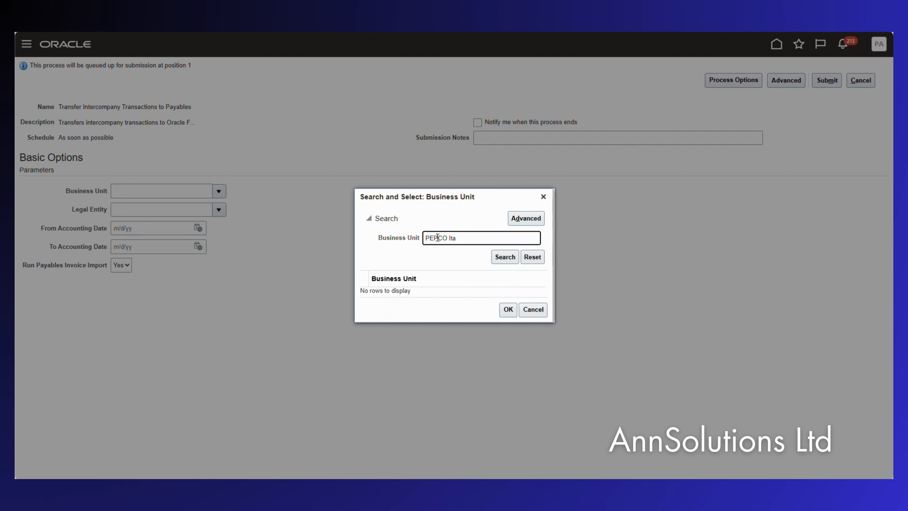
pyautogui.press('Return')
pyautogui.click(362, 291)
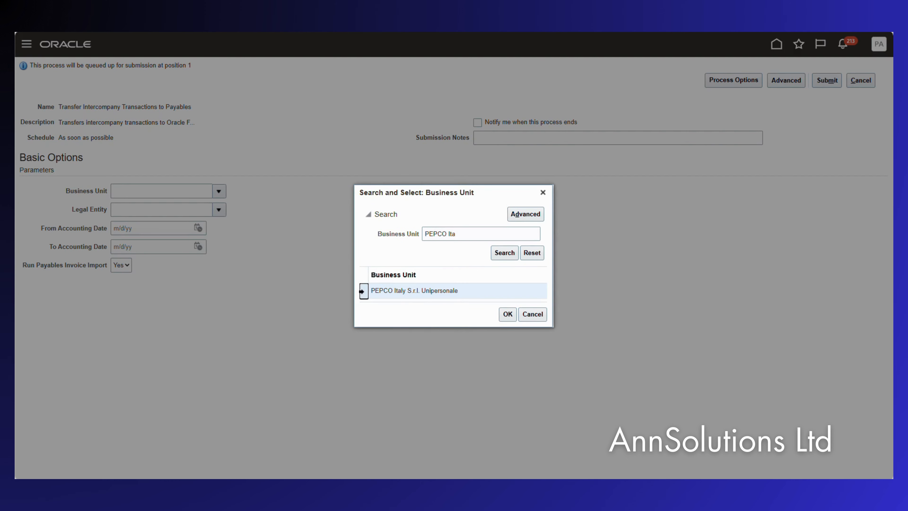
pyautogui.click(508, 314)
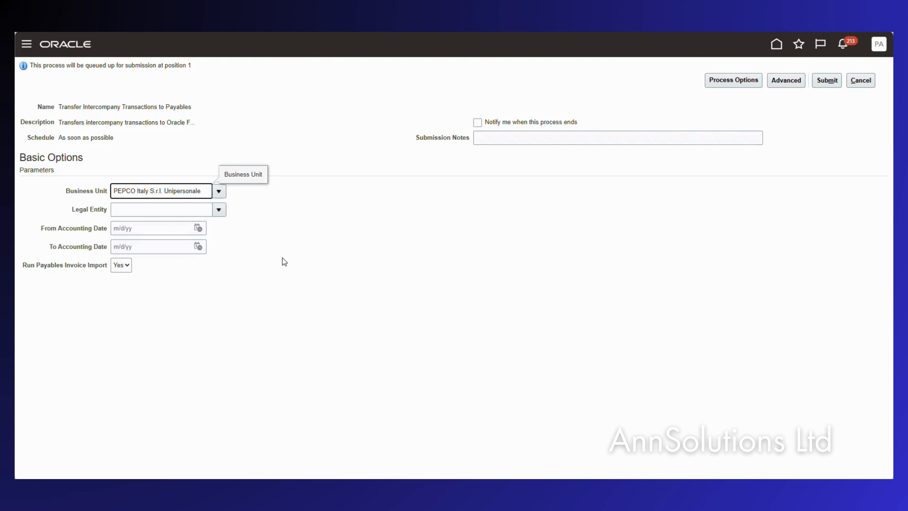
pyautogui.click(823, 82)
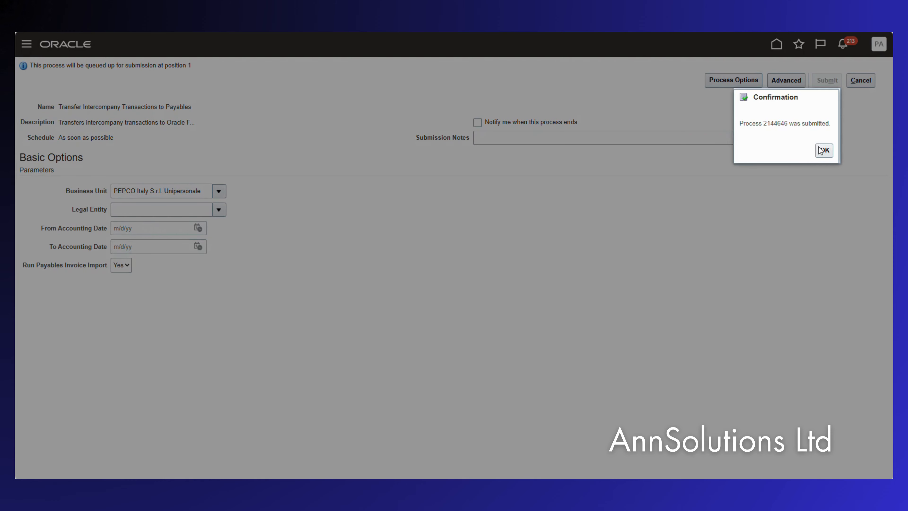
pyautogui.click(821, 151)
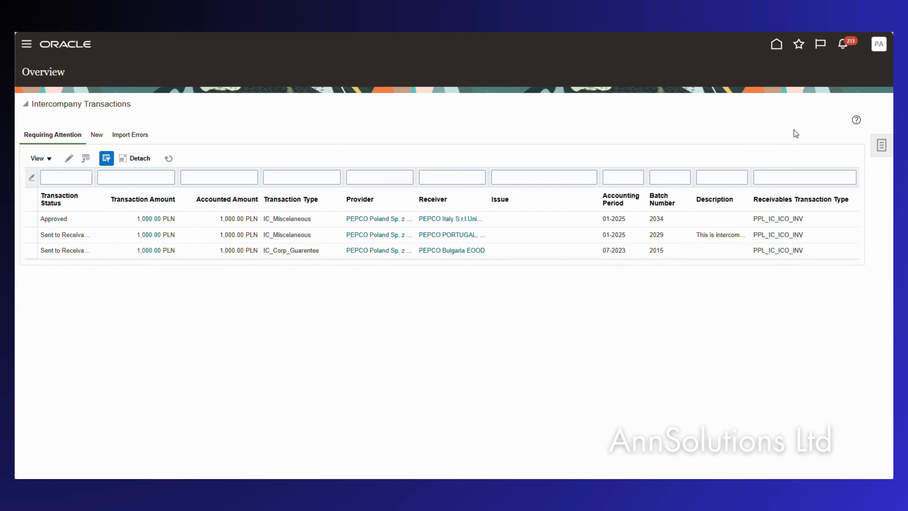
# Show the list of tasks available for intercompany transactions
pyautogui.click(882, 145)
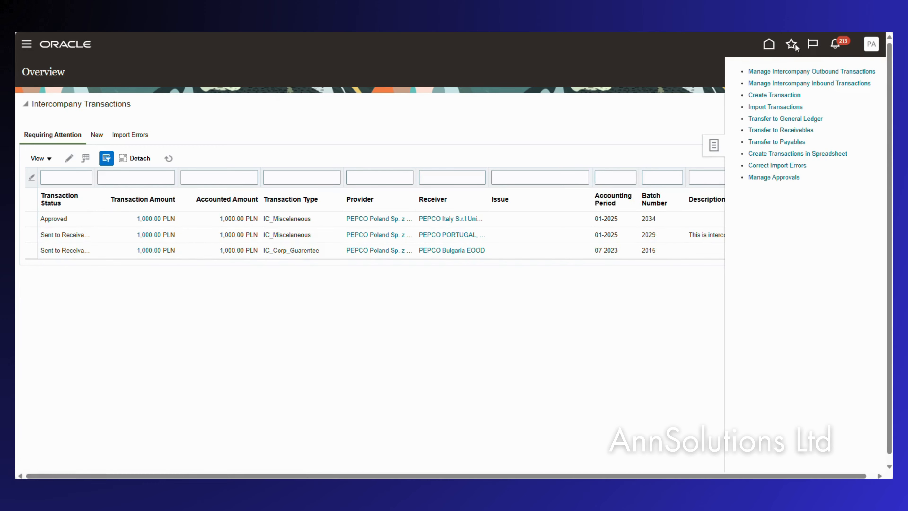
# Leave the intercompany batch page for the home page and open the Billing work area under Receivables
pyautogui.click(534, 77)
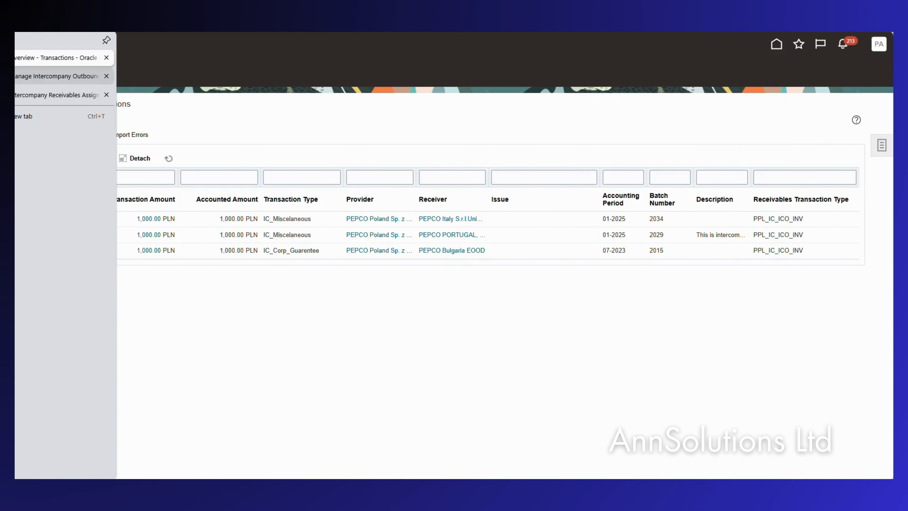
pyautogui.click(33, 76)
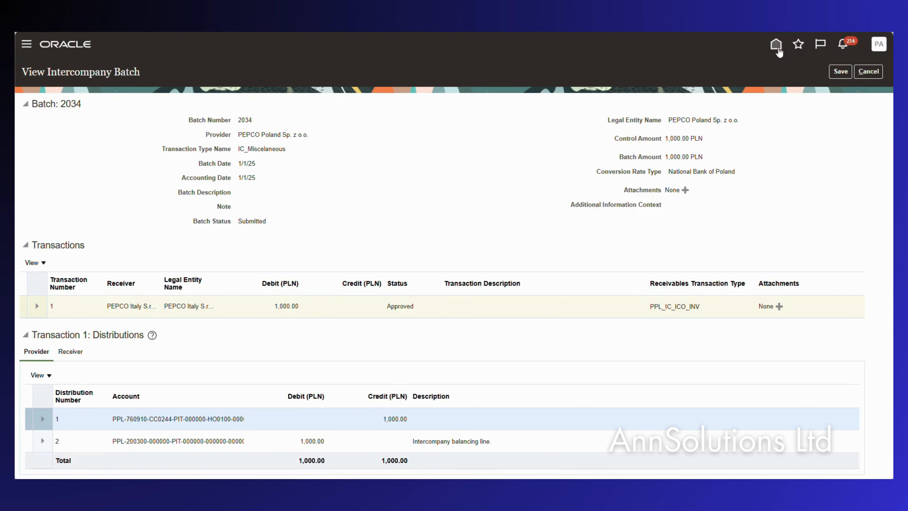
pyautogui.click(779, 51)
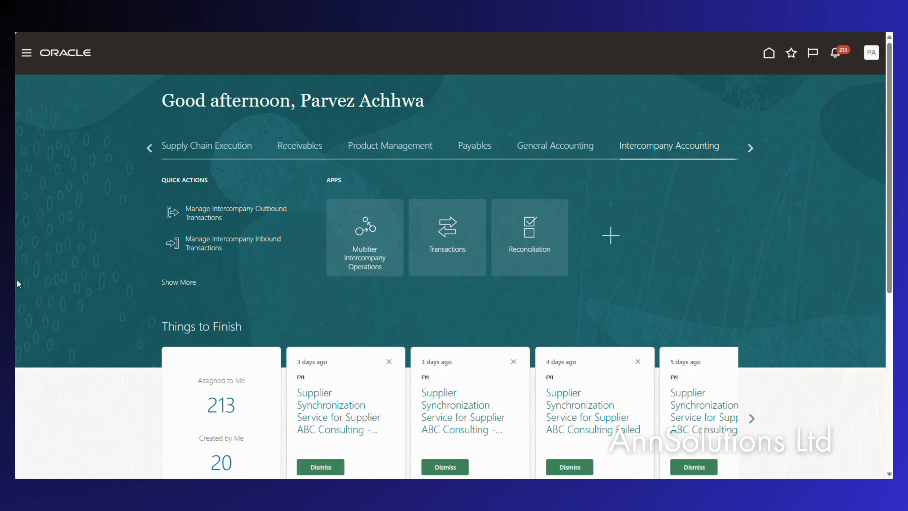
pyautogui.click(301, 150)
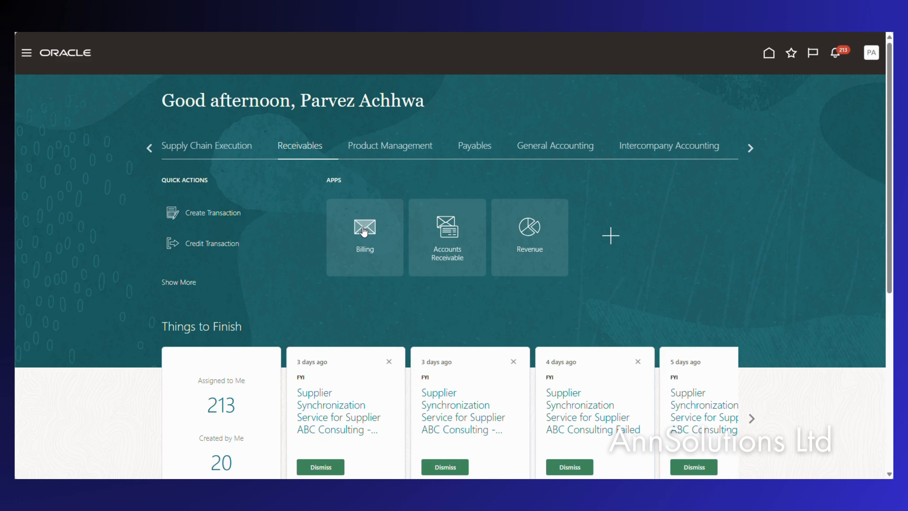
pyautogui.click(335, 269)
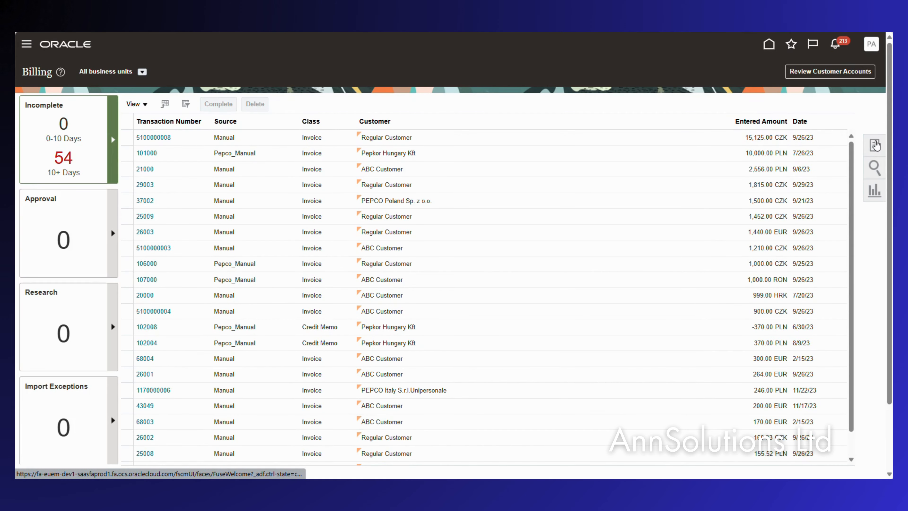
# Open Manage Transactions in Billing and search for receivables transactions with a transaction date of 1/1/25
pyautogui.click(873, 147)
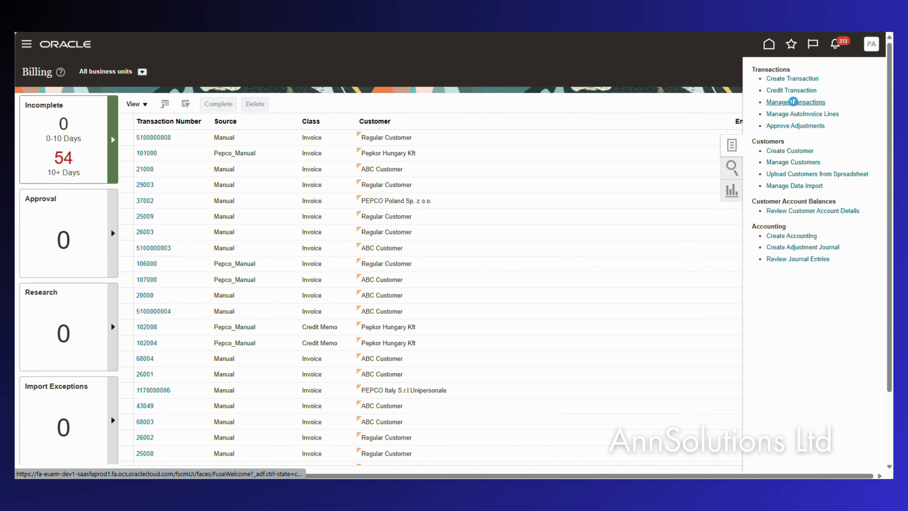
pyautogui.click(790, 102)
pyautogui.click(418, 154)
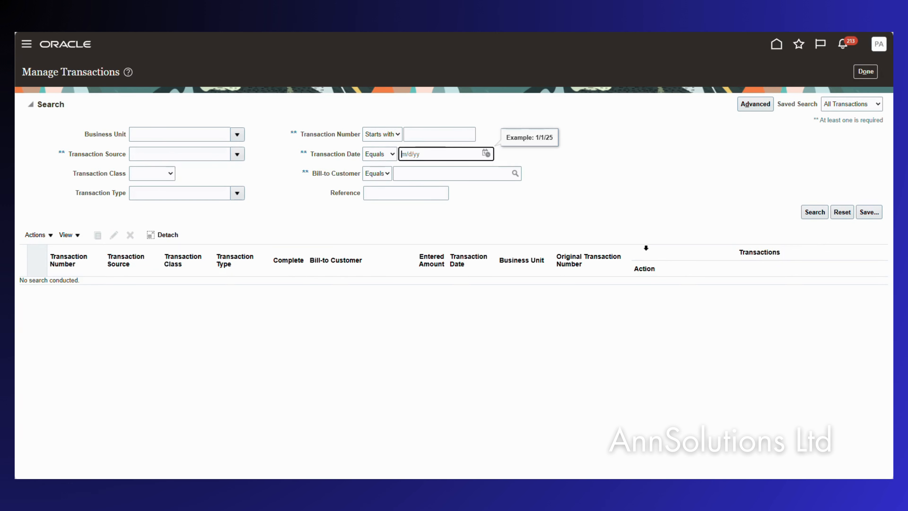
pyautogui.write('1/1/25')
pyautogui.click(812, 211)
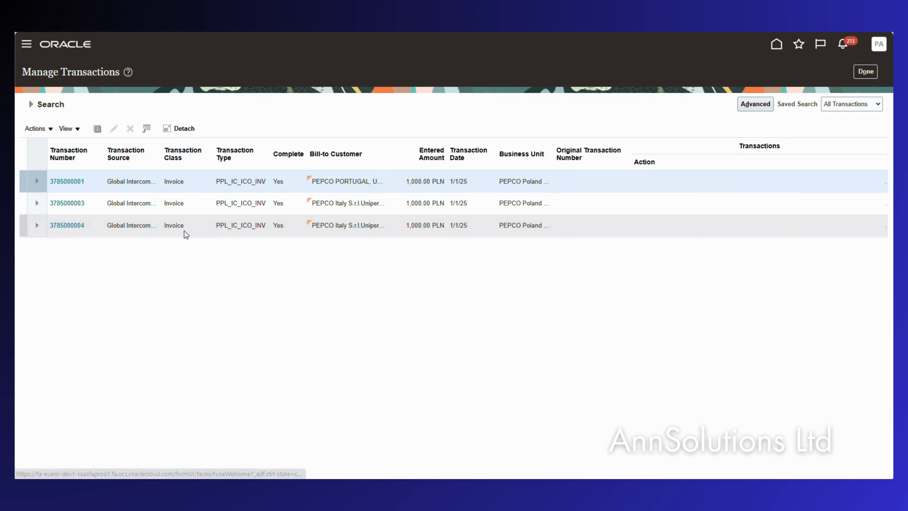
# Examine the transaction type of the last listed PEPCO Italy invoice and open that invoice for review
pyautogui.click(217, 225)
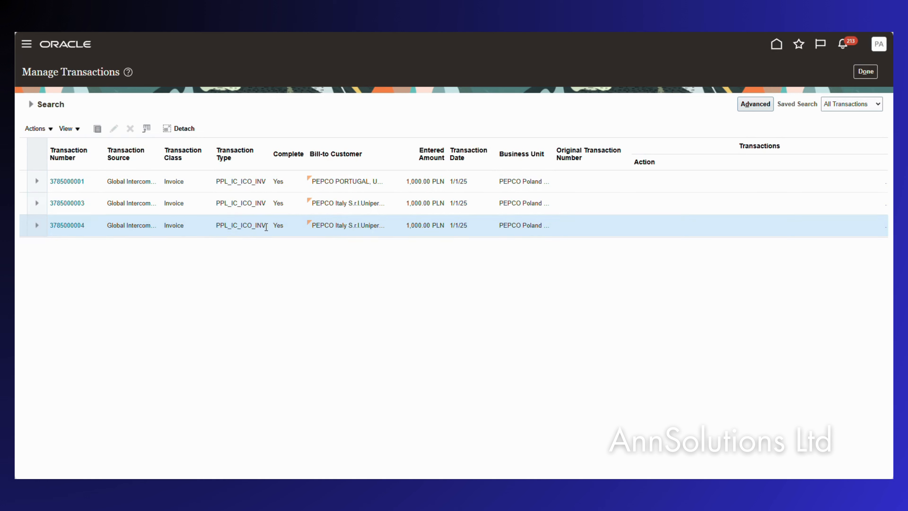
pyautogui.moveTo(266, 227); pyautogui.dragTo(214, 228)
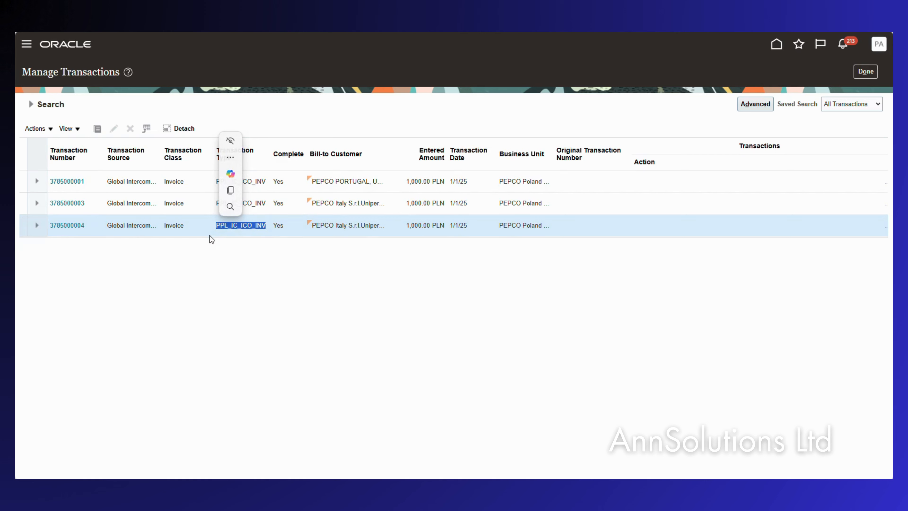
pyautogui.click(243, 228)
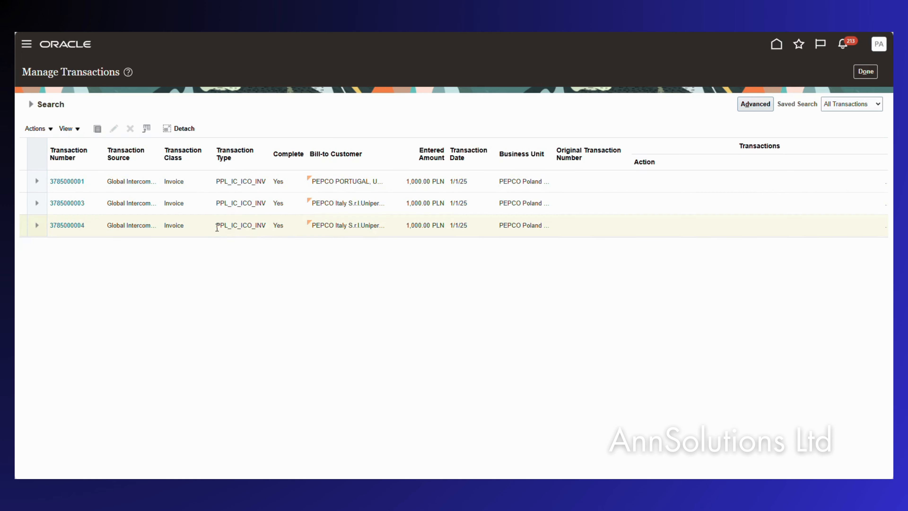
pyautogui.moveTo(217, 228); pyautogui.dragTo(278, 228)
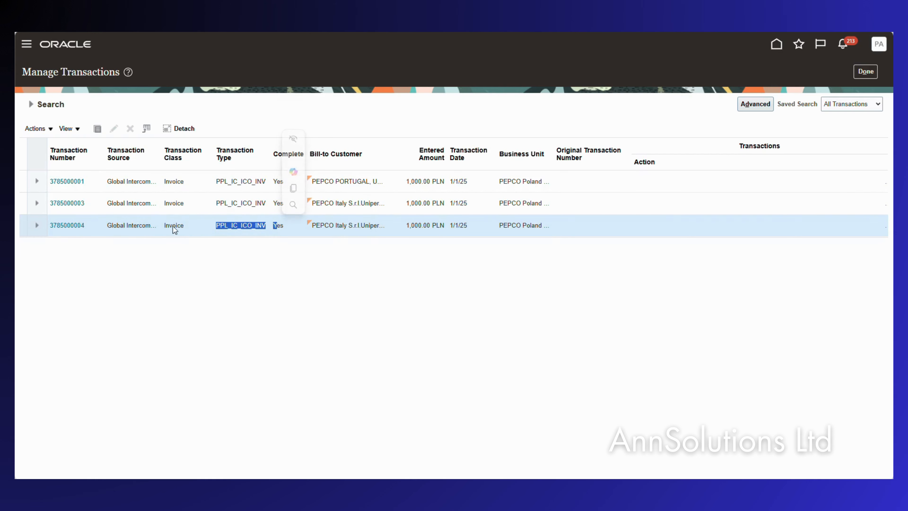
pyautogui.click(73, 226)
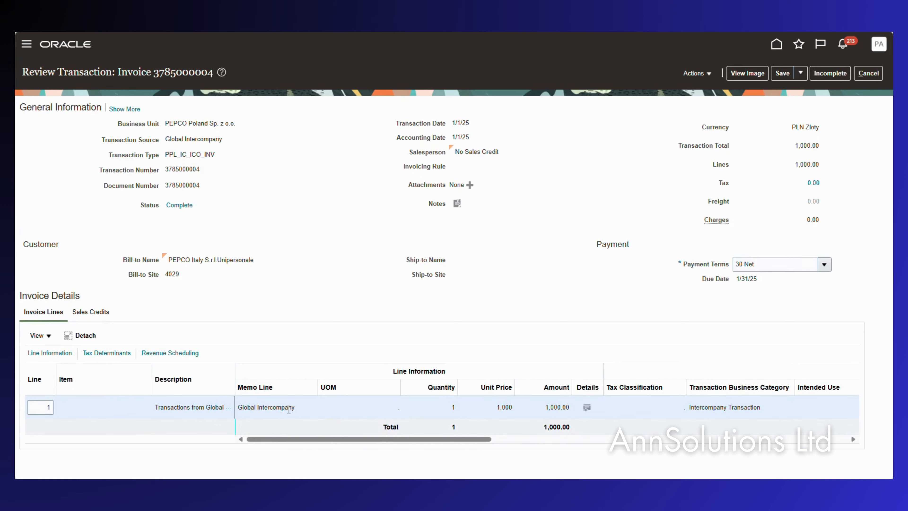
# Examine the invoice line's memo line and the actions available for the invoice, and leave the invoice without saving
pyautogui.moveTo(237, 407); pyautogui.dragTo(321, 408)
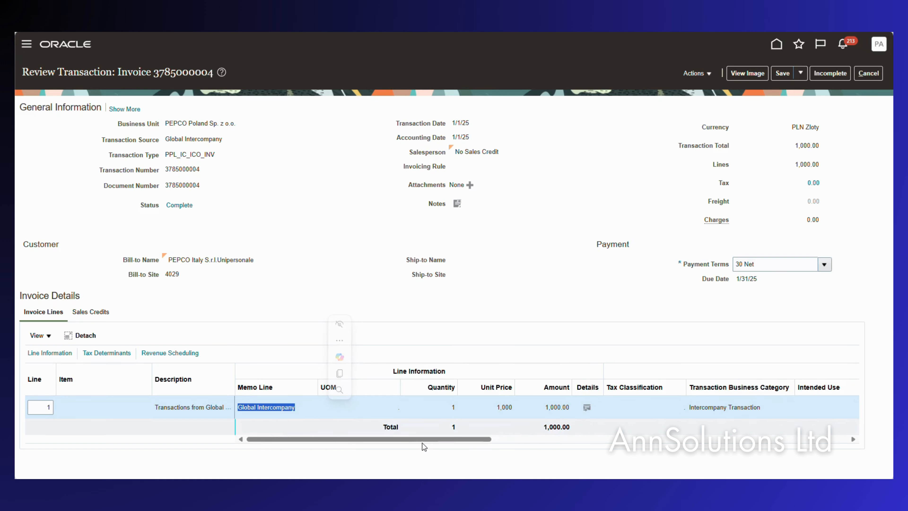
pyautogui.moveTo(422, 440); pyautogui.dragTo(284, 444)
pyautogui.moveTo(16, 251)
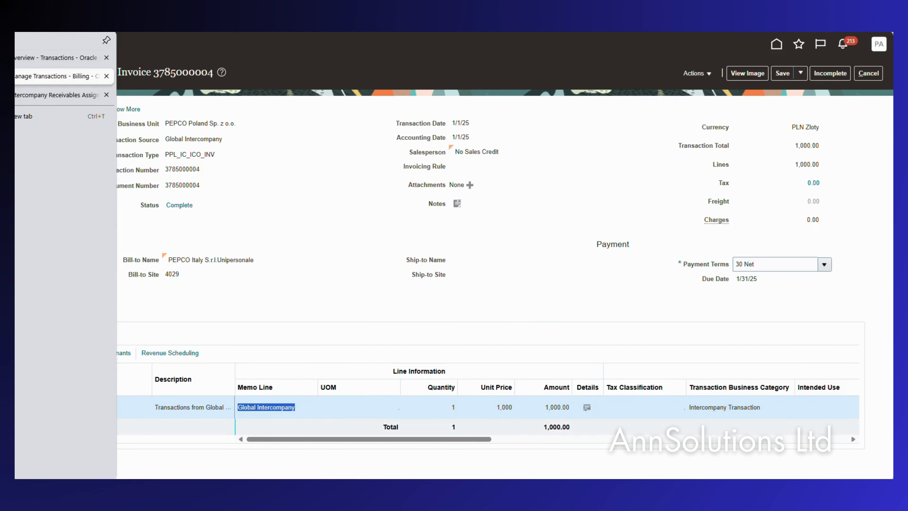
pyautogui.click(707, 74)
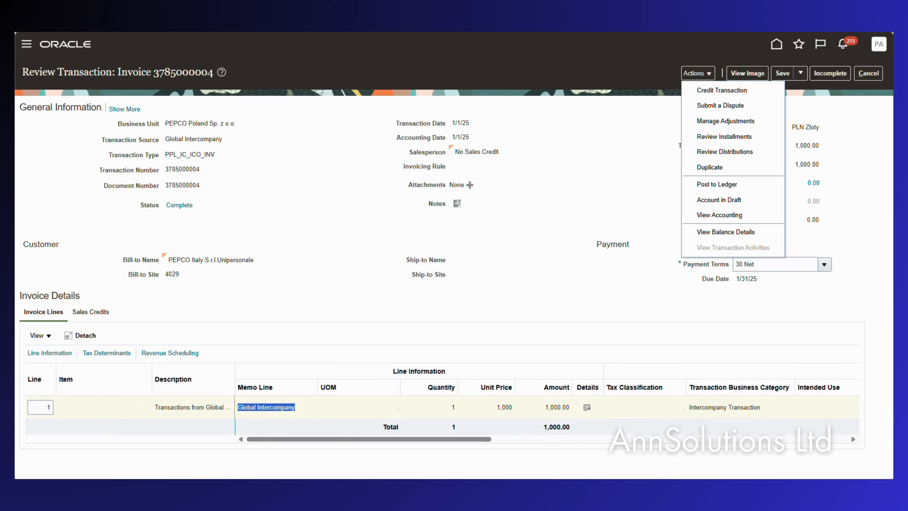
pyautogui.click(869, 73)
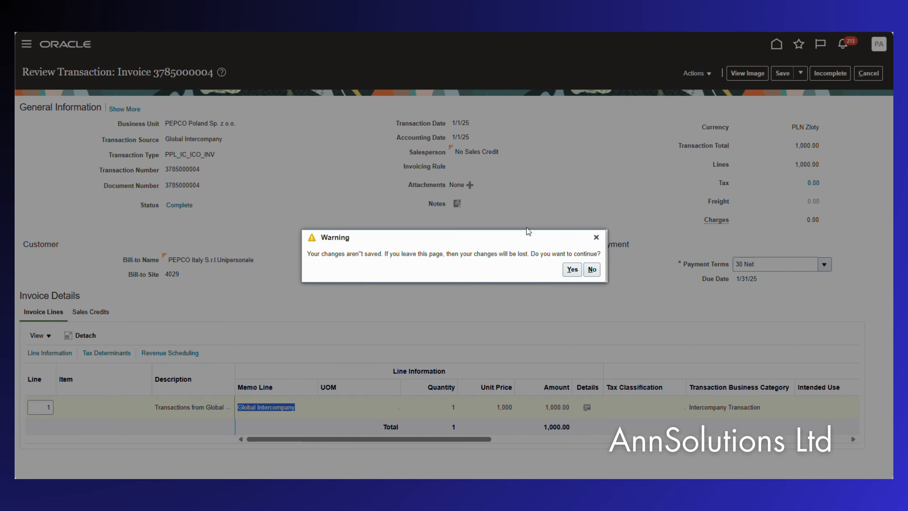
pyautogui.click(571, 268)
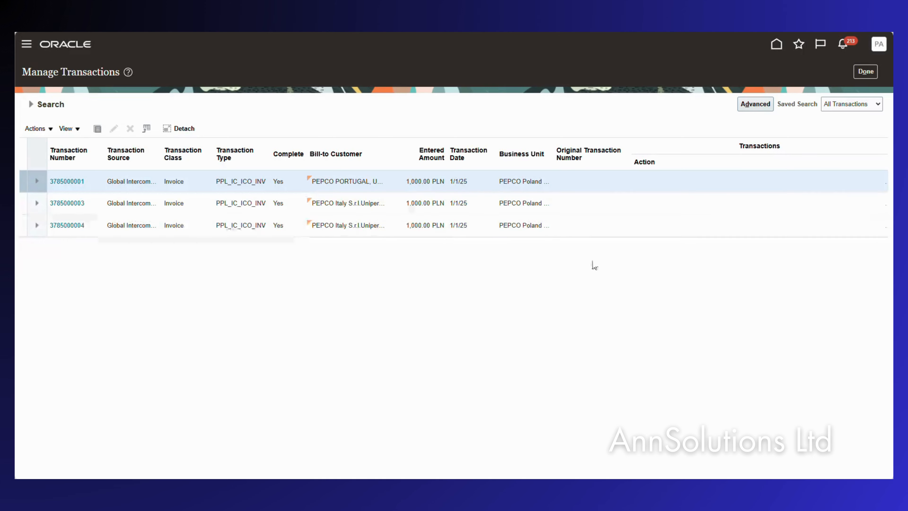
# Return to the home page and open the Invoices work area under Payables
pyautogui.click(776, 44)
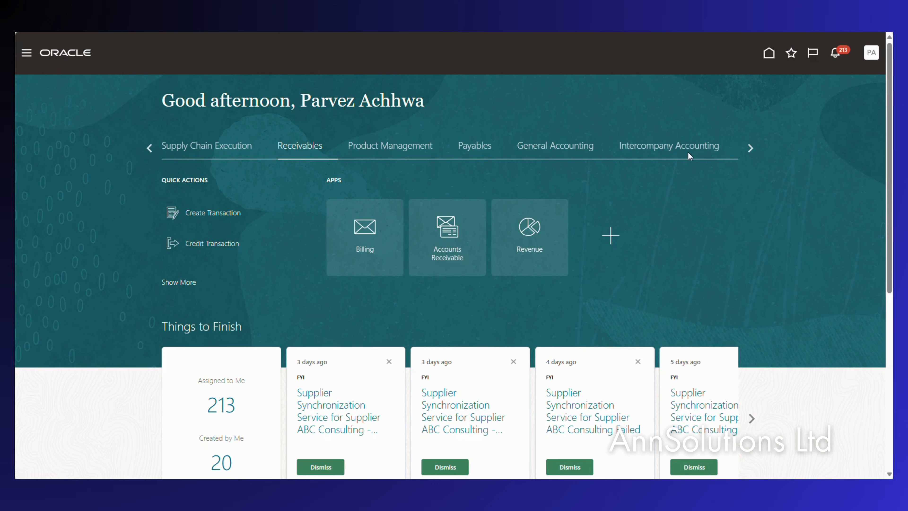
pyautogui.click(474, 147)
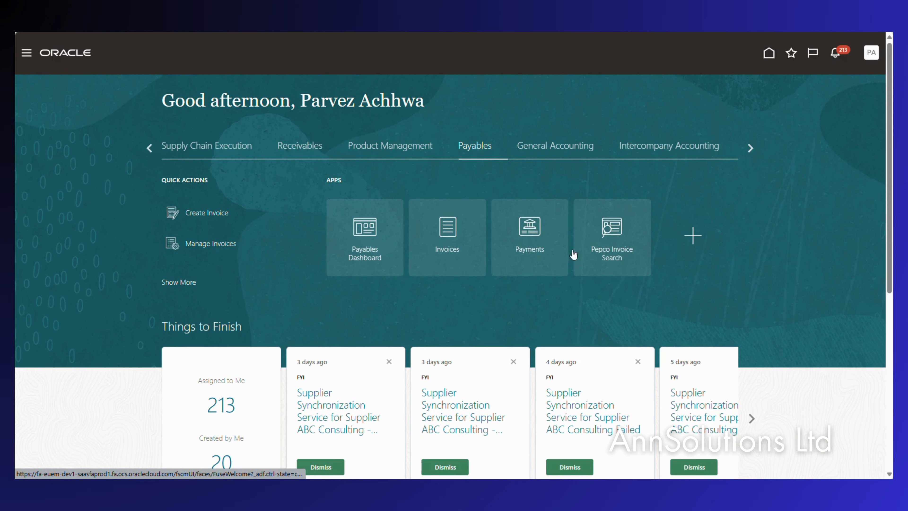
pyautogui.click(451, 229)
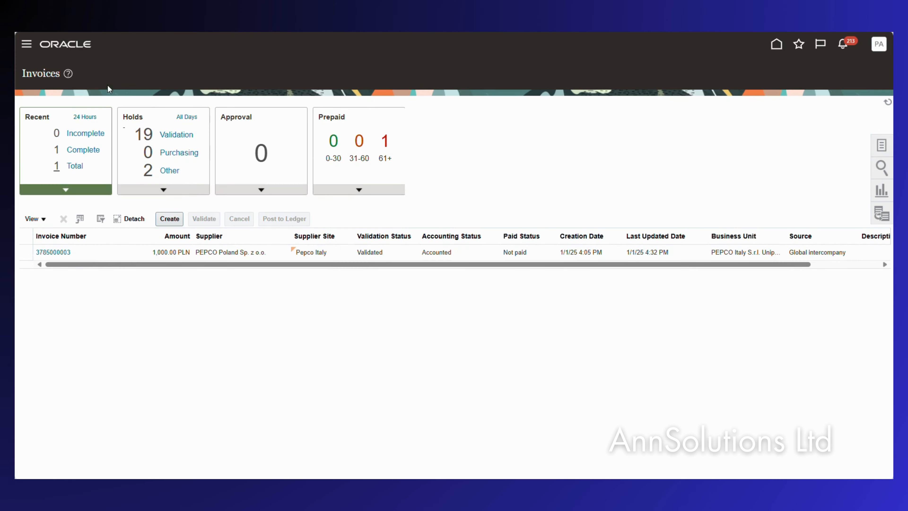
# Cycle the recent payables invoices through the longer periods, including 3 Days and 5 Days, back to 24 Hours
pyautogui.click(80, 117)
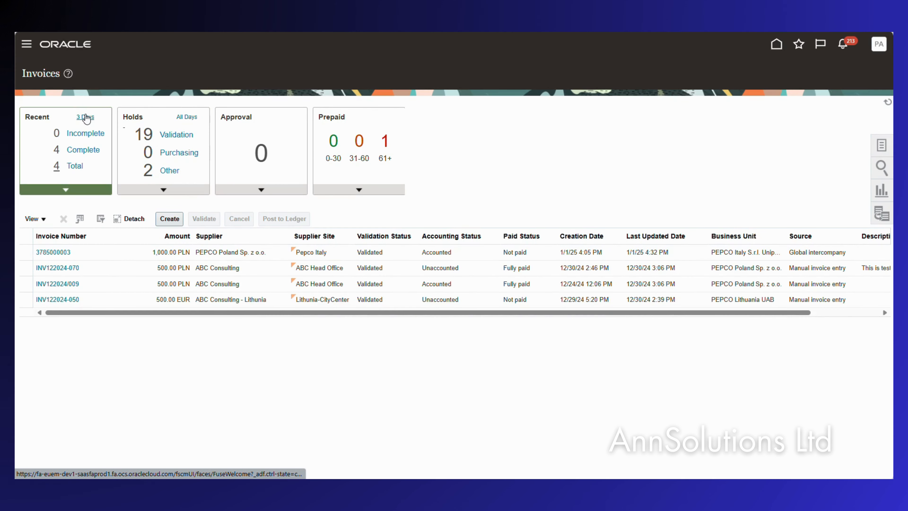
pyautogui.click(86, 118)
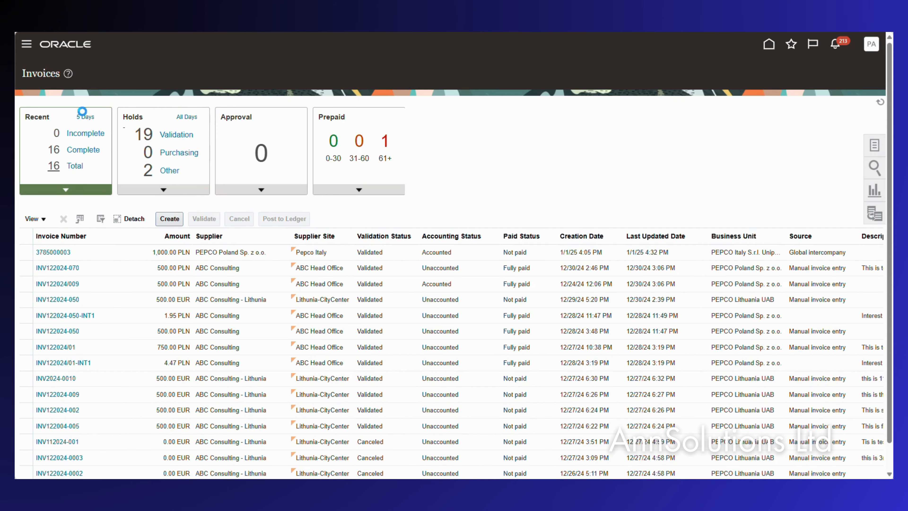
pyautogui.click(81, 117)
pyautogui.click(84, 116)
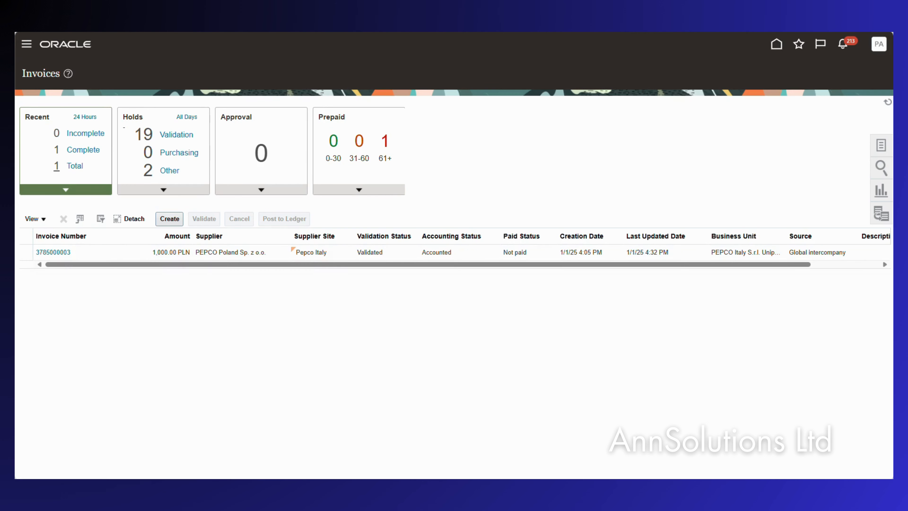
pyautogui.click(26, 45)
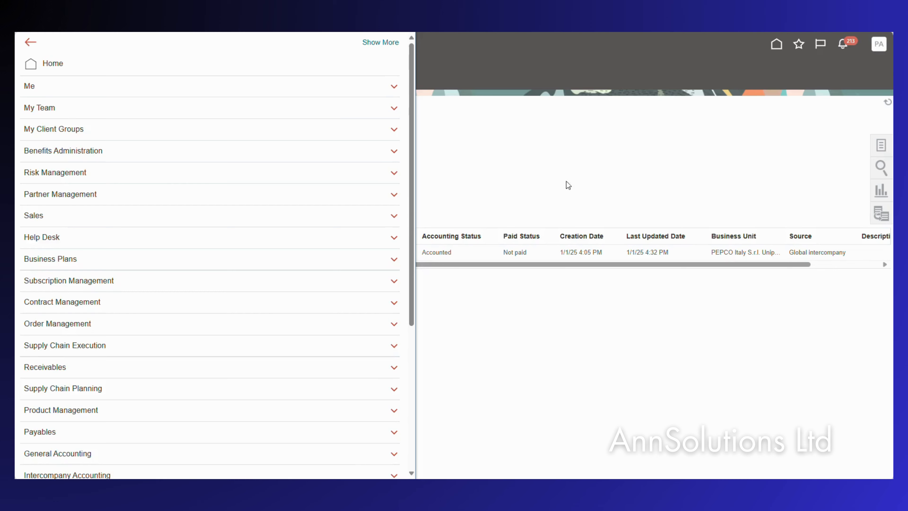
pyautogui.click(568, 185)
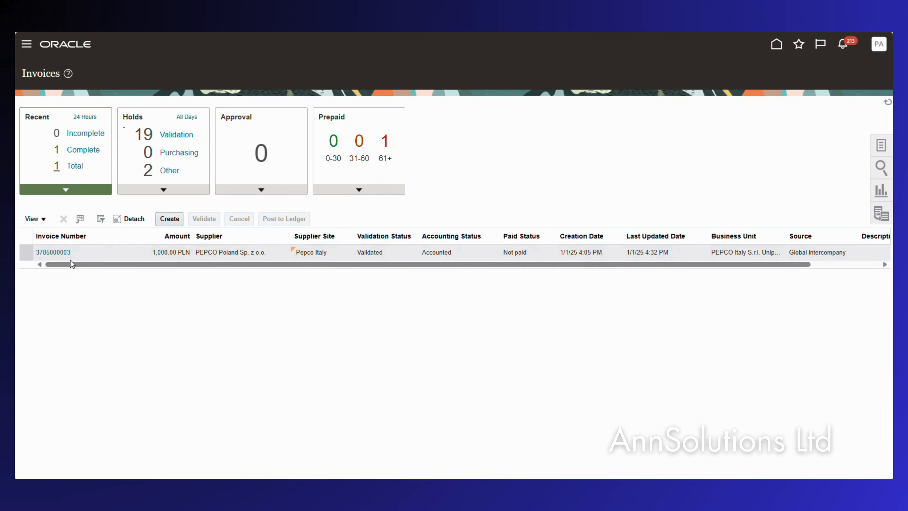
pyautogui.moveTo(19, 47)
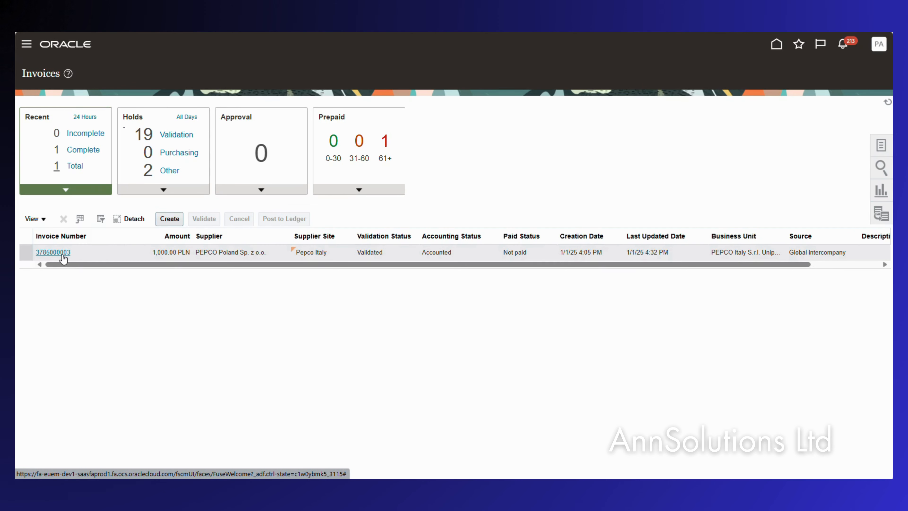
pyautogui.click(36, 247)
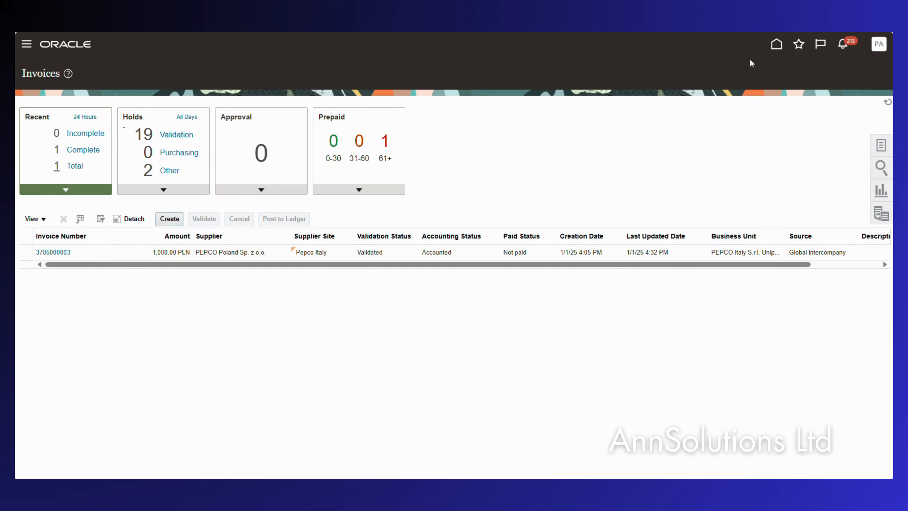
# Go back to the Billing work area under Receivables and open Manage Transactions
pyautogui.click(776, 44)
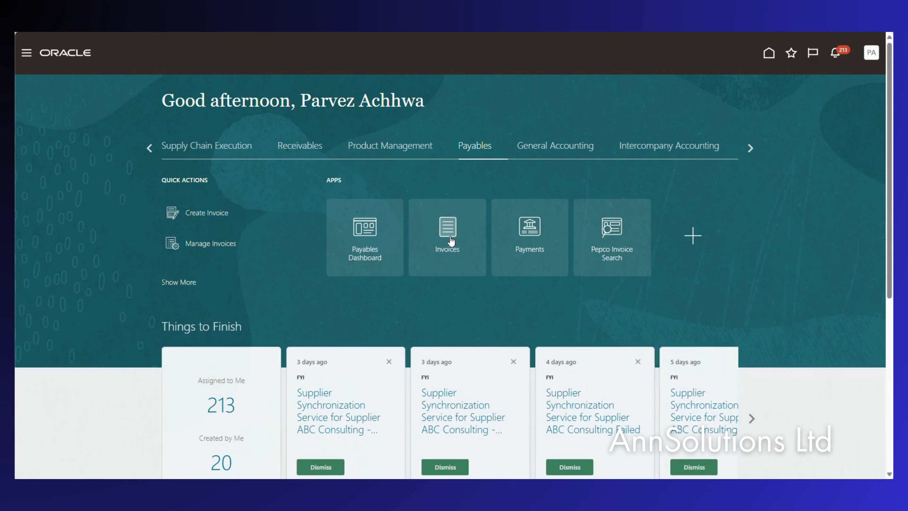
pyautogui.click(300, 146)
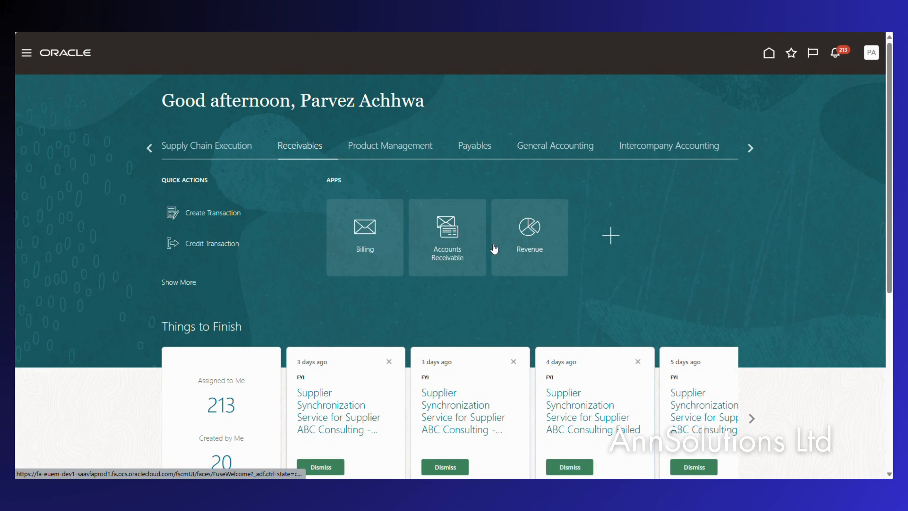
pyautogui.click(365, 236)
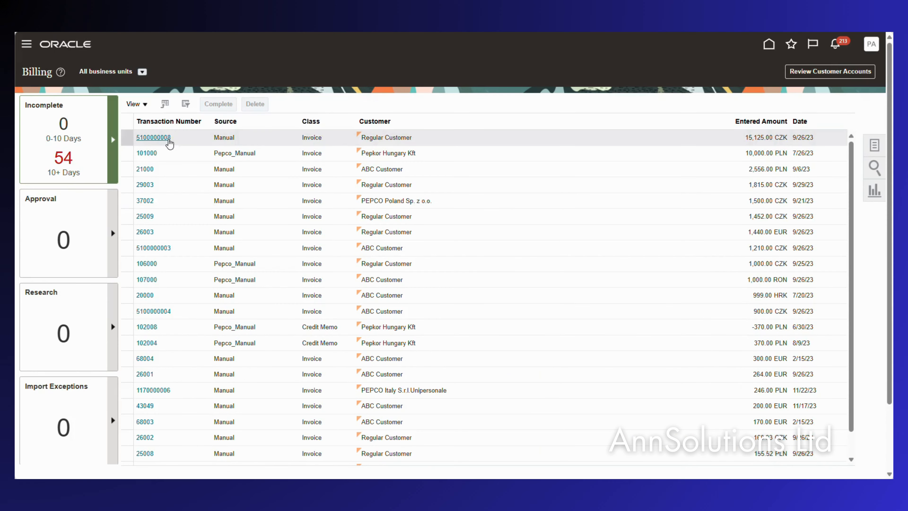
pyautogui.click(875, 146)
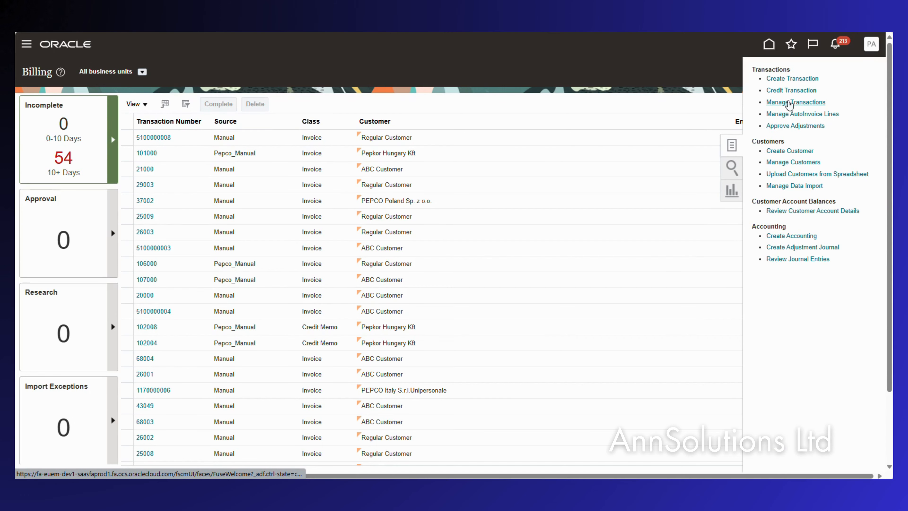
pyautogui.click(791, 102)
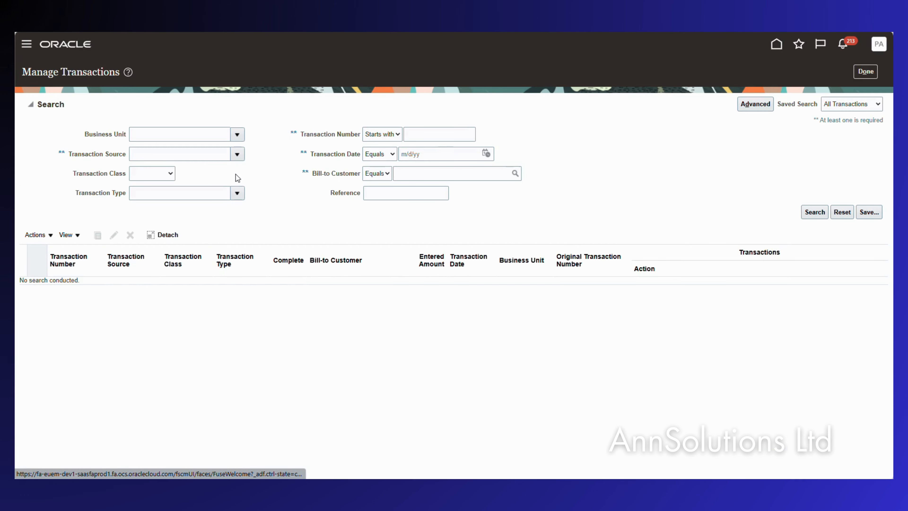
# Search for receivables transactions with a transaction date of 1/1/25
pyautogui.click(432, 152)
pyautogui.write('1/1/25')
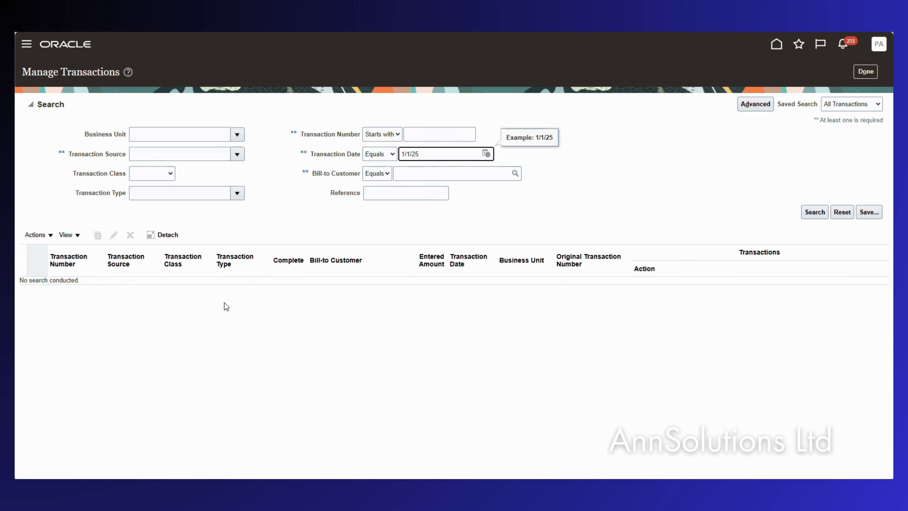
pyautogui.press('Return')
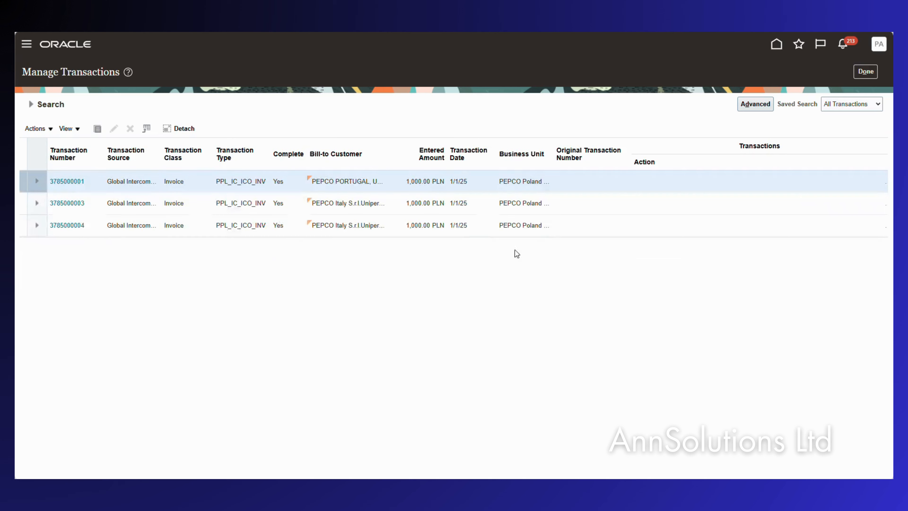
# Select the last PEPCO Italy receivables invoice in the transaction search results
pyautogui.click(93, 226)
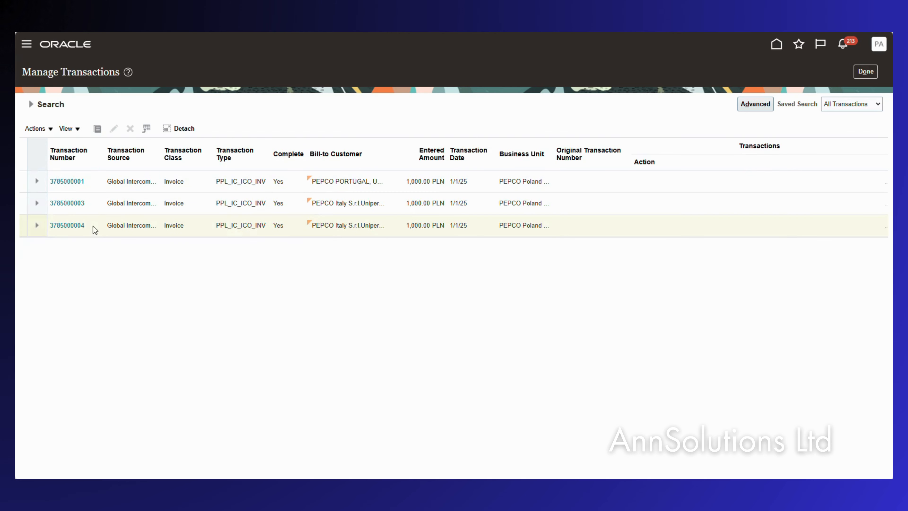
pyautogui.click(65, 226)
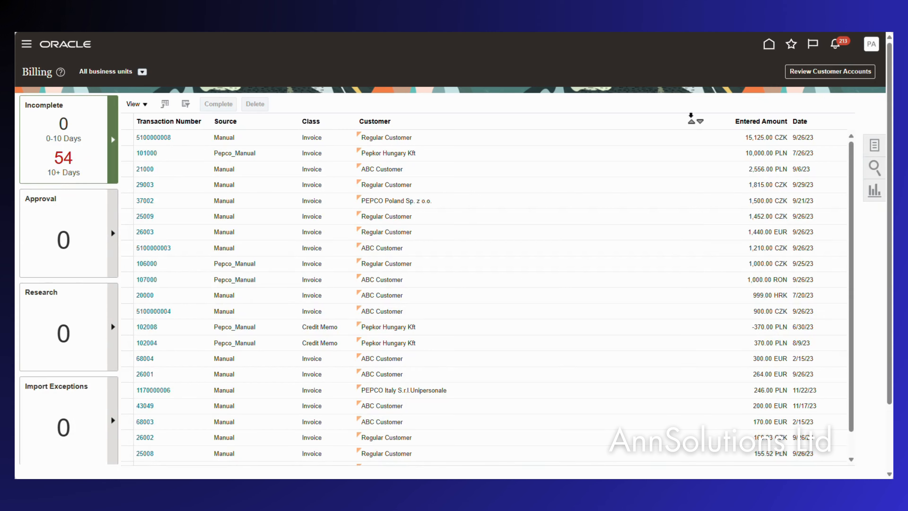
# Return to the home page, open the Invoices work area under Payables, and go to Manage Invoices
pyautogui.click(769, 43)
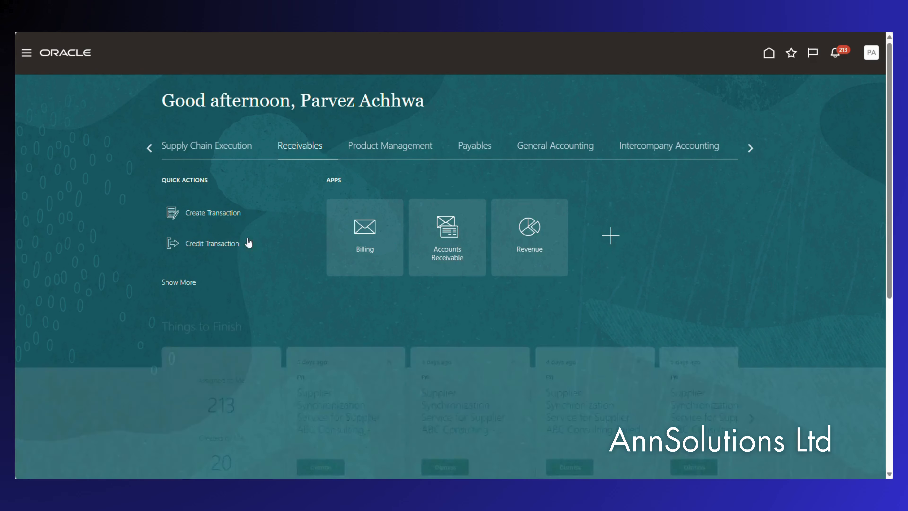
pyautogui.click(460, 150)
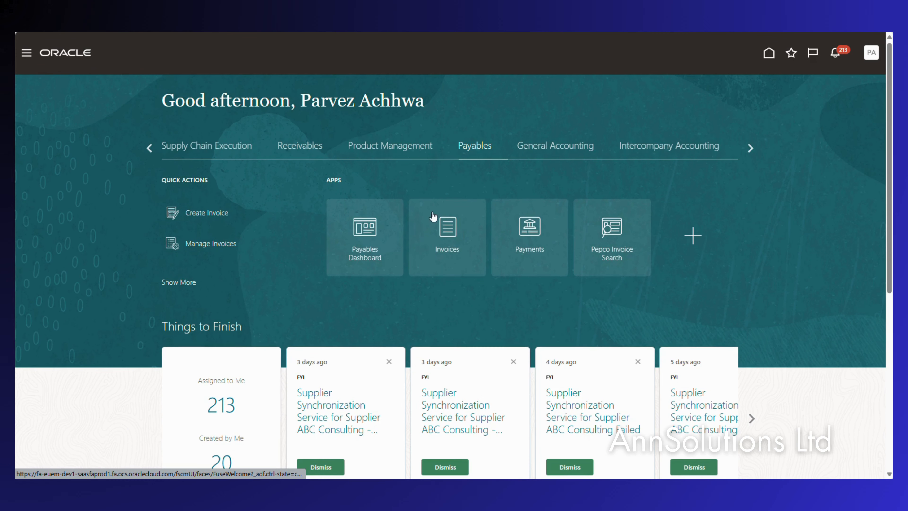
pyautogui.click(454, 227)
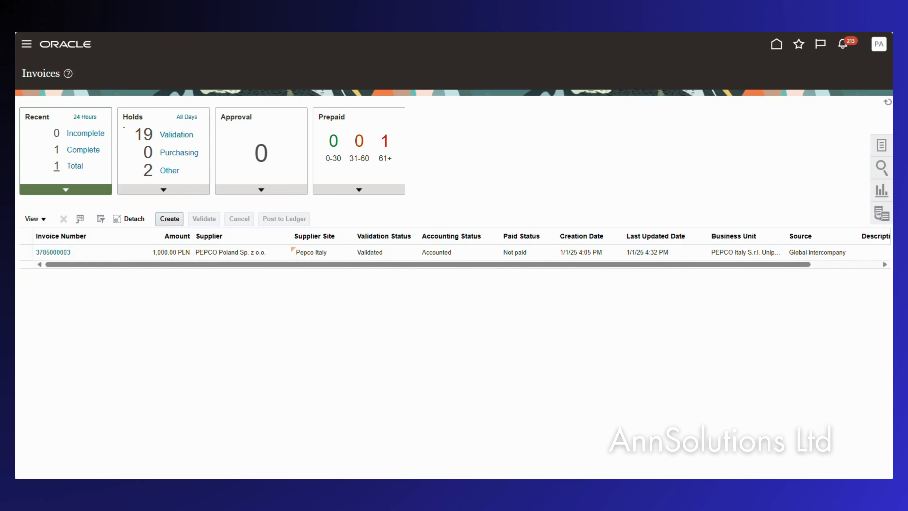
pyautogui.click(876, 144)
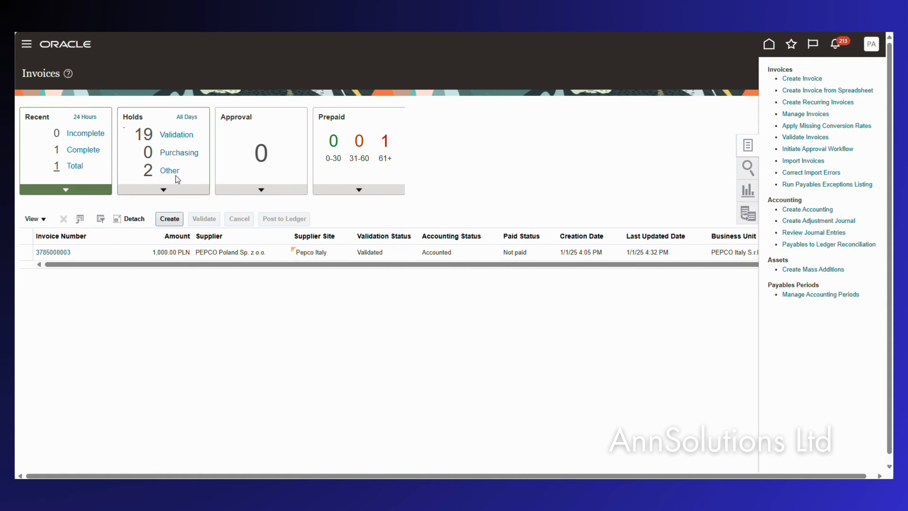
pyautogui.click(805, 115)
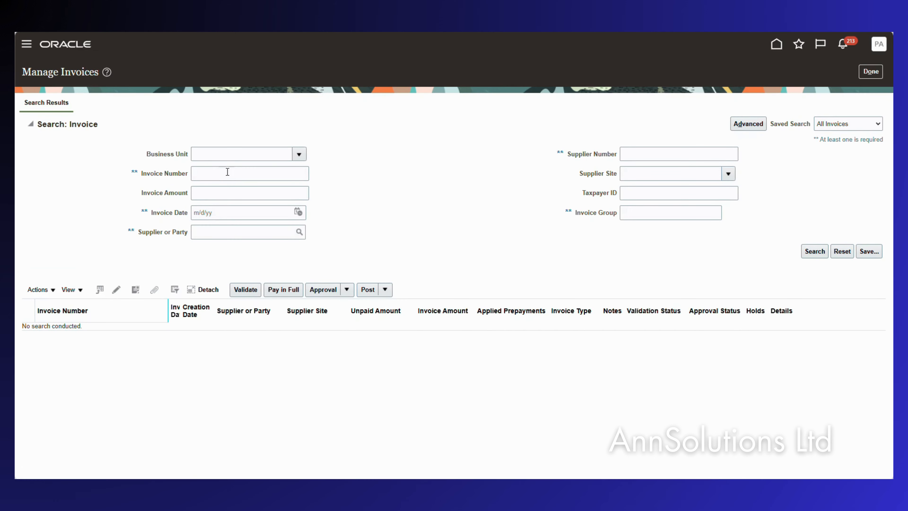
# Return to the home page and open Transfer to Payables from the Intercompany Accounting Transactions work area
pyautogui.click(776, 43)
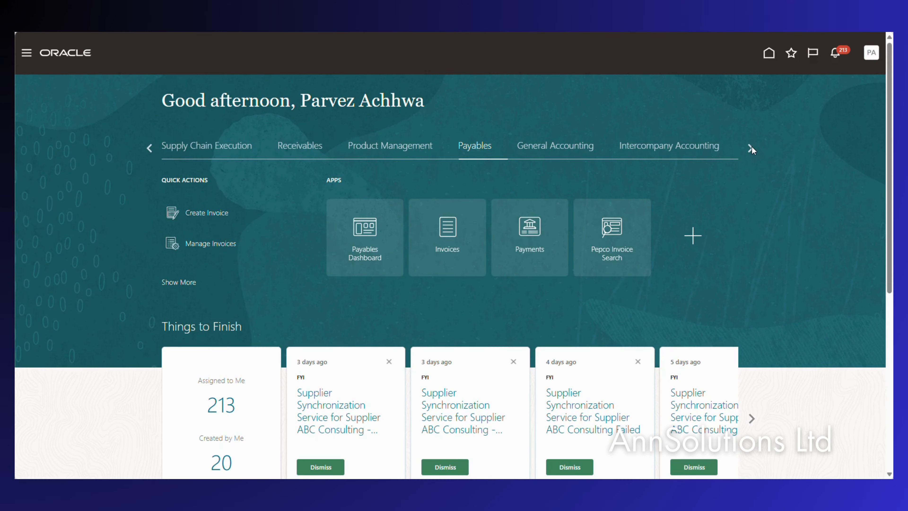
pyautogui.click(663, 153)
pyautogui.click(448, 228)
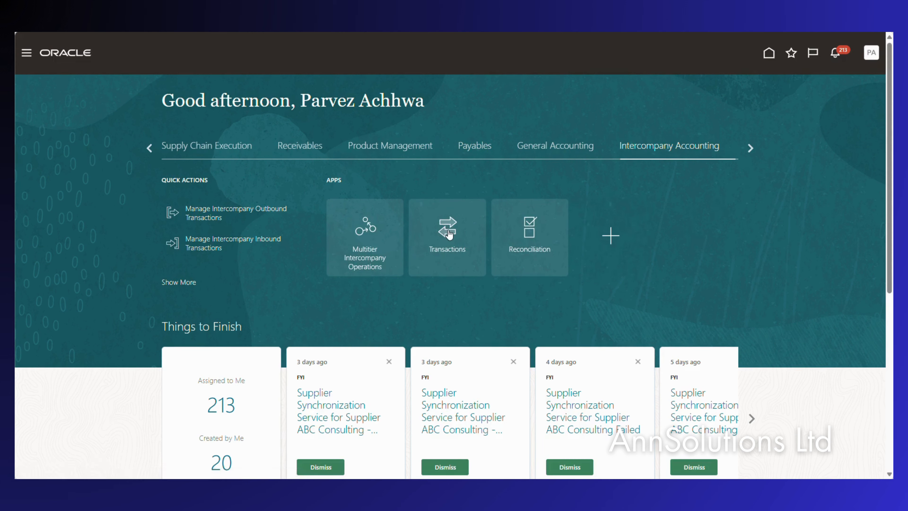
pyautogui.click(881, 145)
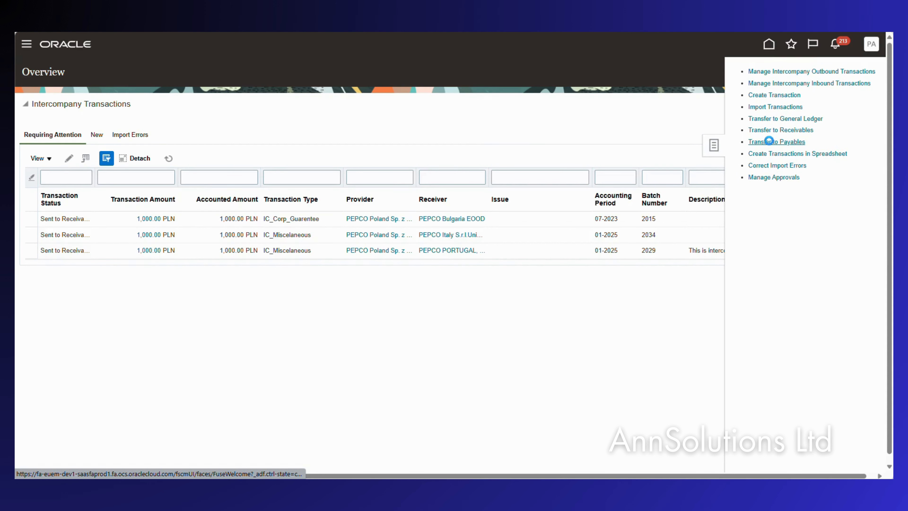
pyautogui.click(769, 142)
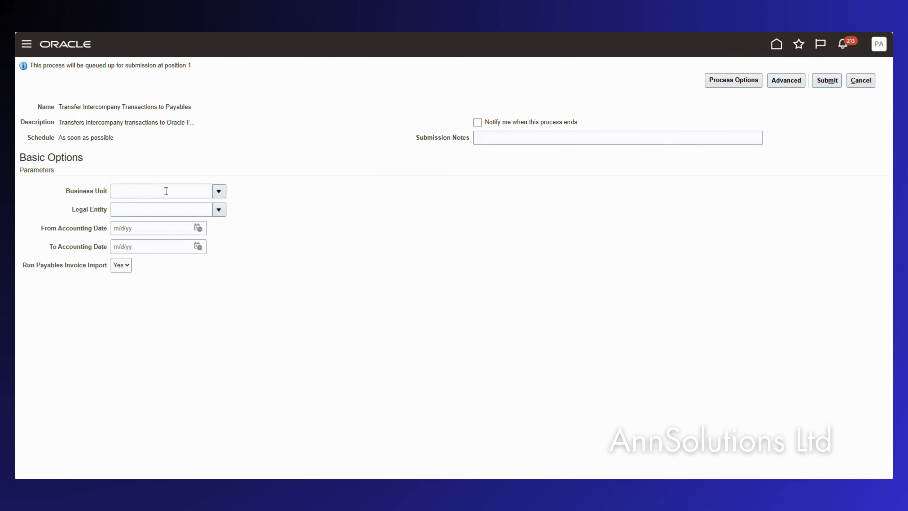
# Submit the Transfer Intercompany Transactions to Payables process for the business unit PEPCO Italy S.r.l. Unipersonale
pyautogui.click(219, 191)
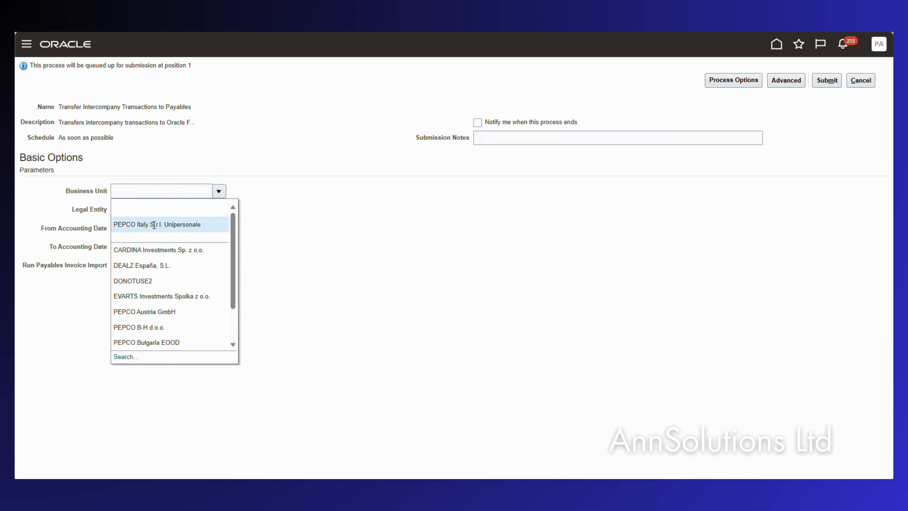
pyautogui.click(177, 222)
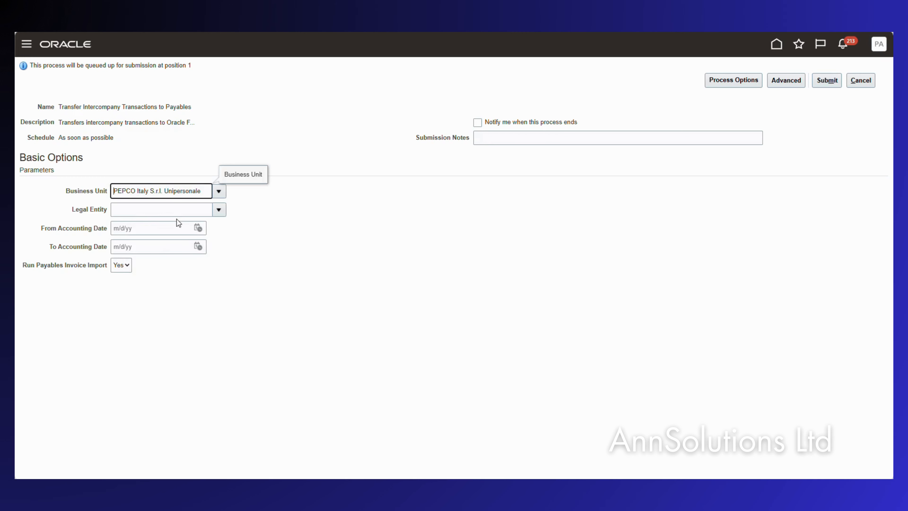
pyautogui.click(825, 80)
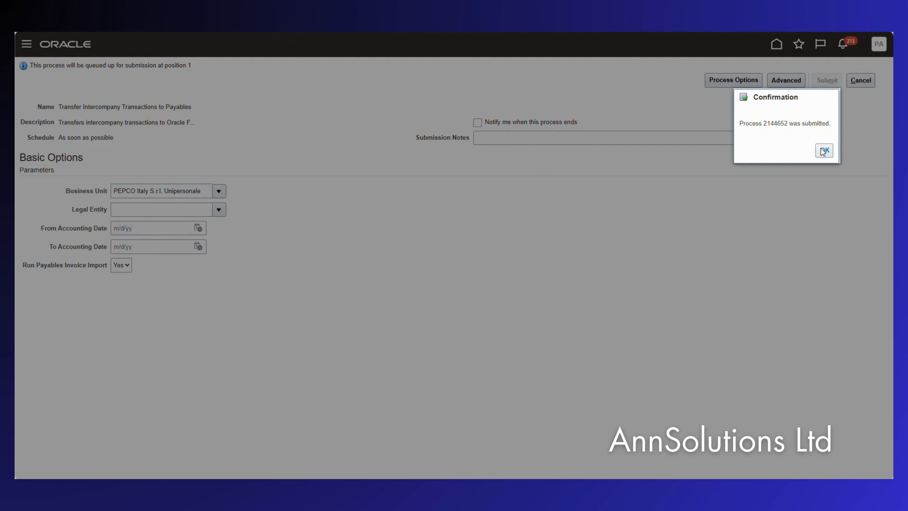
pyautogui.click(823, 151)
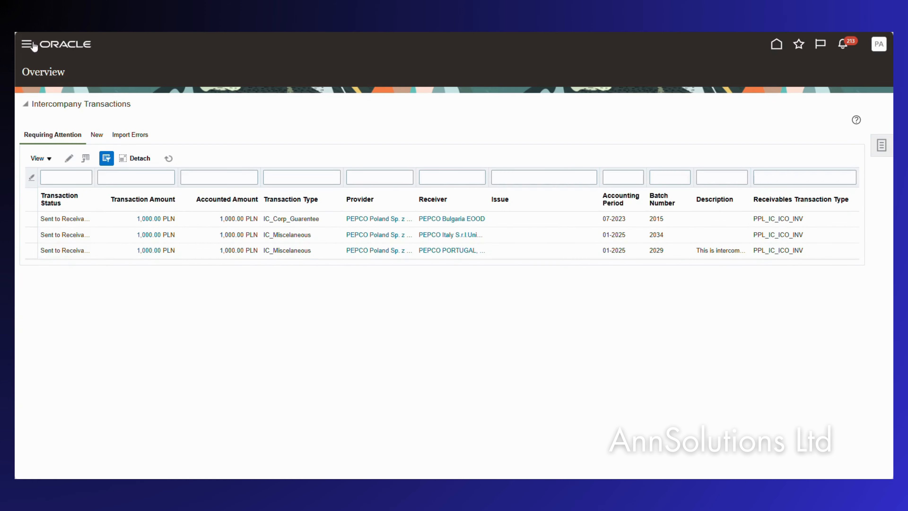
# Duplicate the current browser tab and load the Oracle Fusion welcome page in the duplicate
pyautogui.click(34, 46)
pyautogui.click(120, 68)
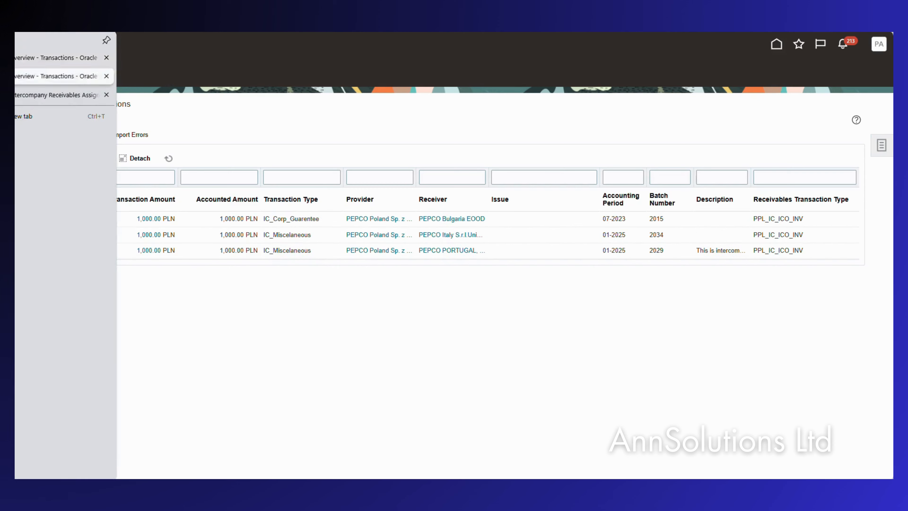
pyautogui.rightClick(16, 79)
pyautogui.click(52, 139)
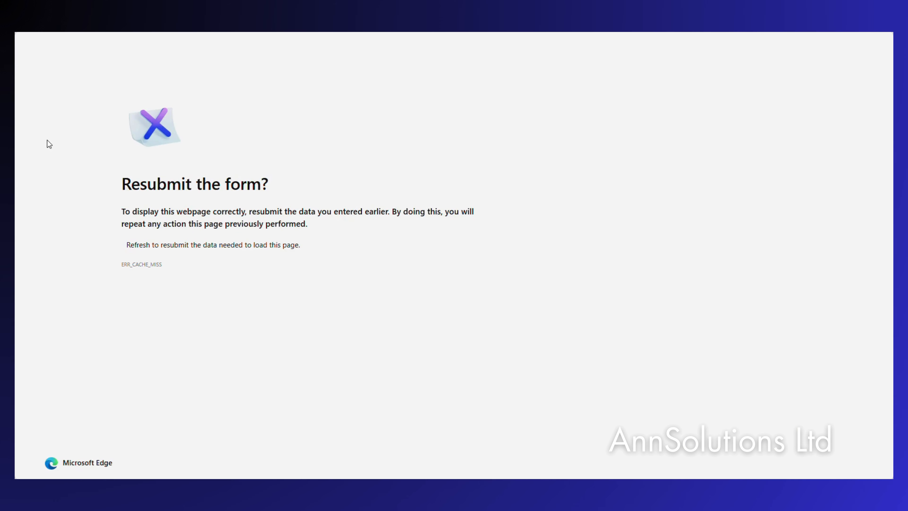
pyautogui.hotkey('ctrl', 'l')
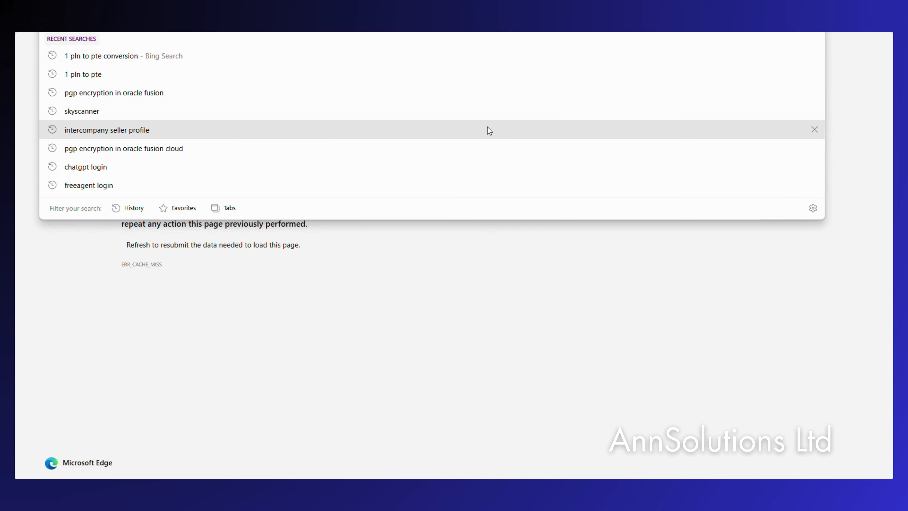
pyautogui.write('fa')
pyautogui.press('Return')
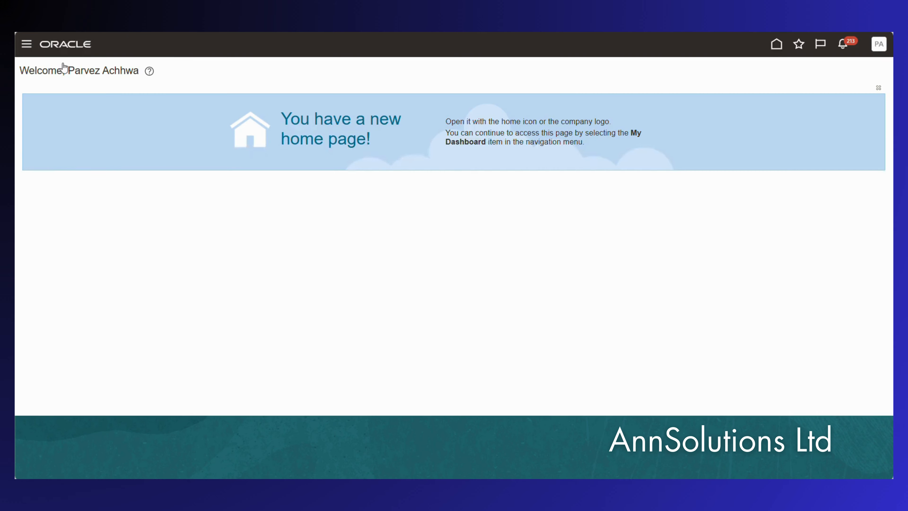
# Open Scheduled Processes from the Tools section of the navigation menu
pyautogui.click(28, 45)
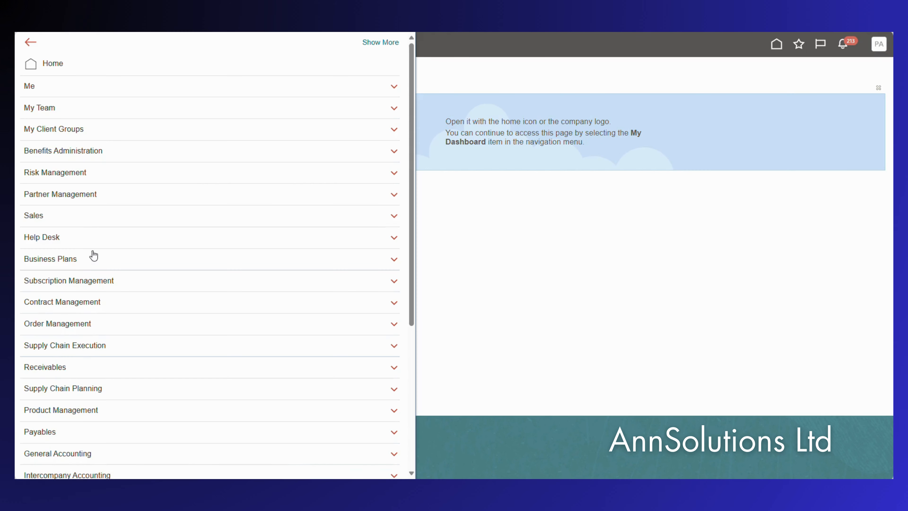
pyautogui.scroll(-5, 106, 369)
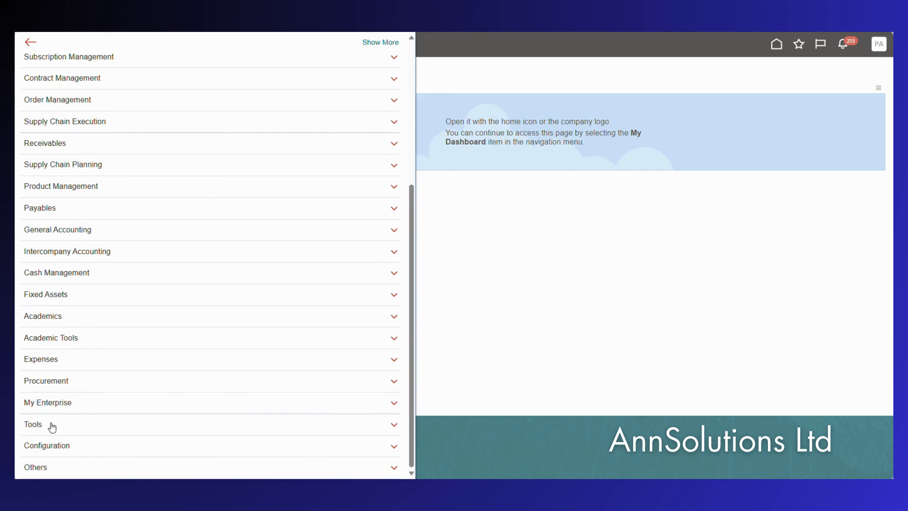
pyautogui.click(51, 429)
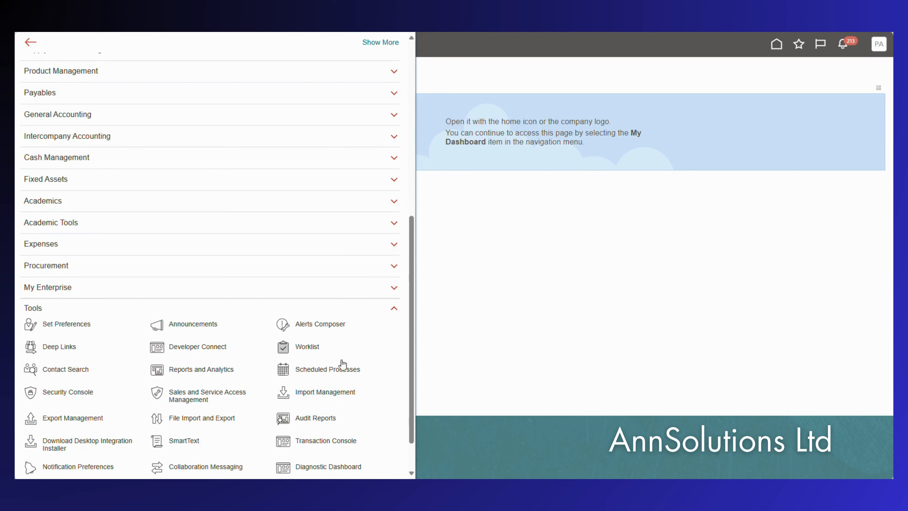
pyautogui.click(304, 369)
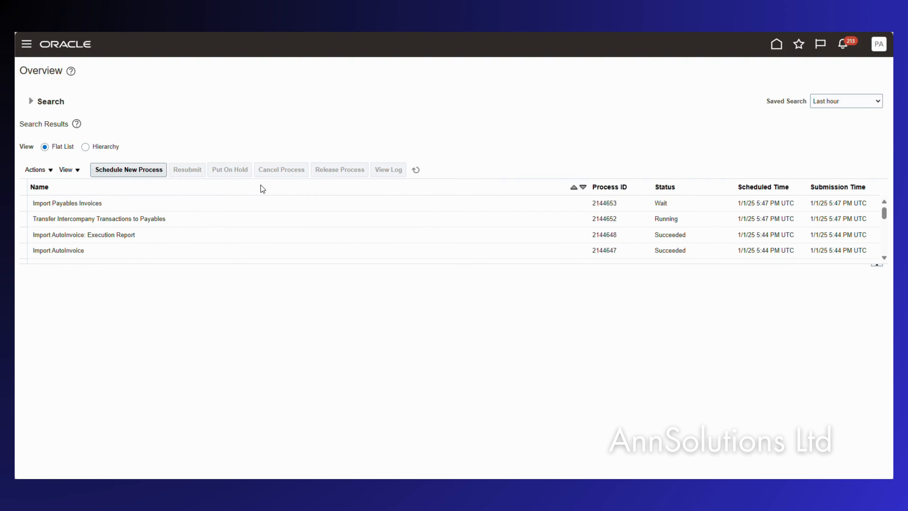
# Refresh the scheduled processes list repeatedly to track the intercompany transfer to Payables and the payables invoice import
pyautogui.click(411, 172)
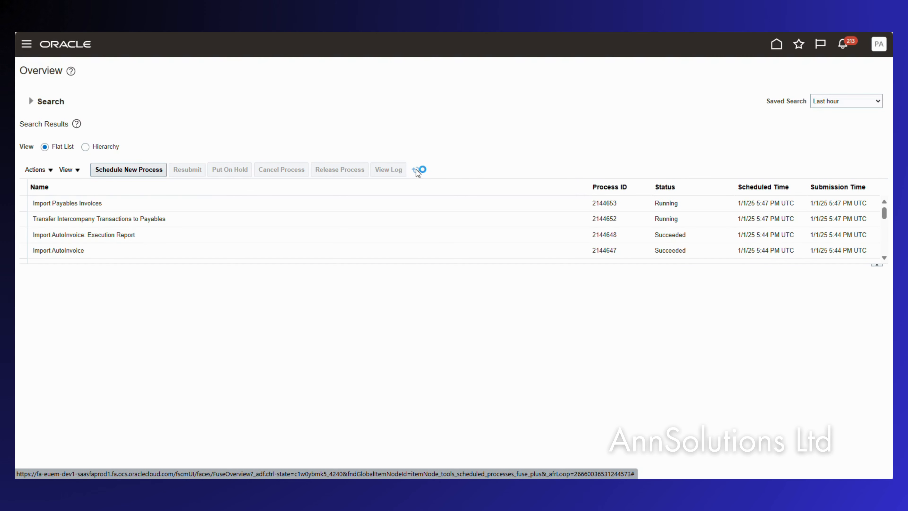
pyautogui.click(416, 171)
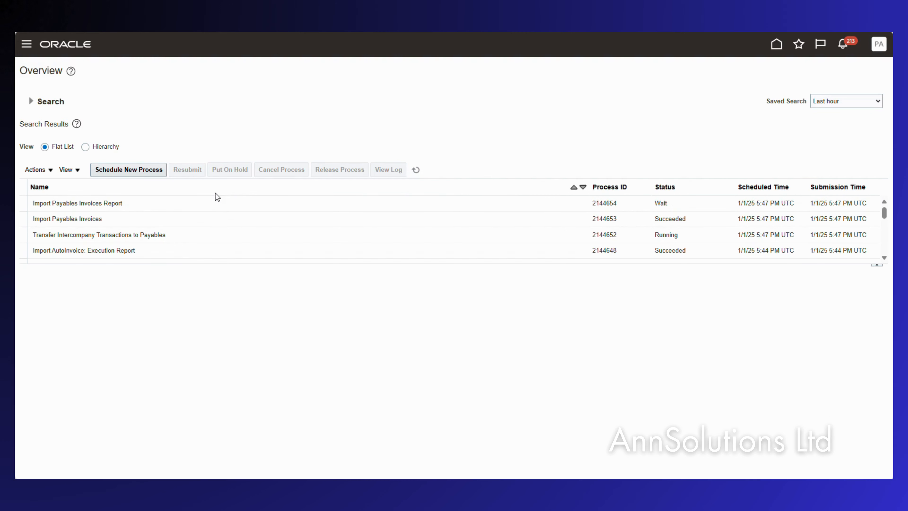
pyautogui.scroll(-2, 160, 222)
pyautogui.scroll(-2, 160, 222)
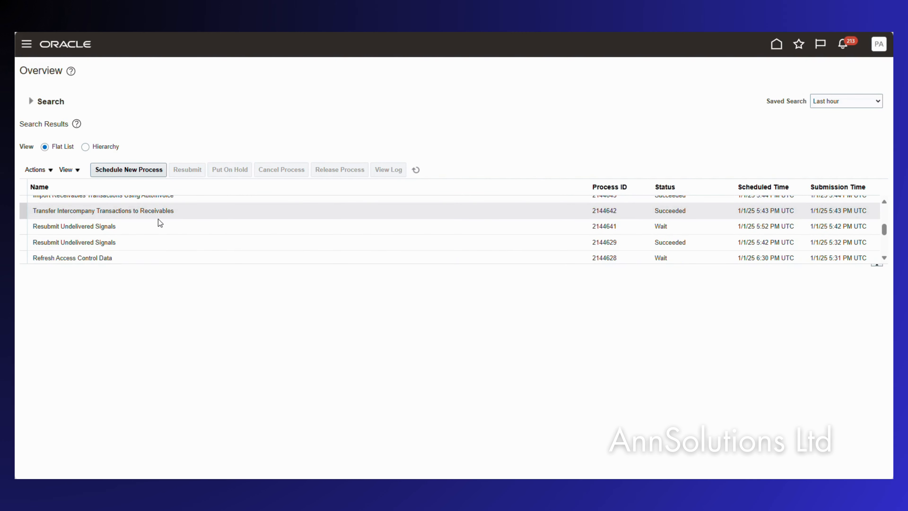
pyautogui.scroll(4, 161, 222)
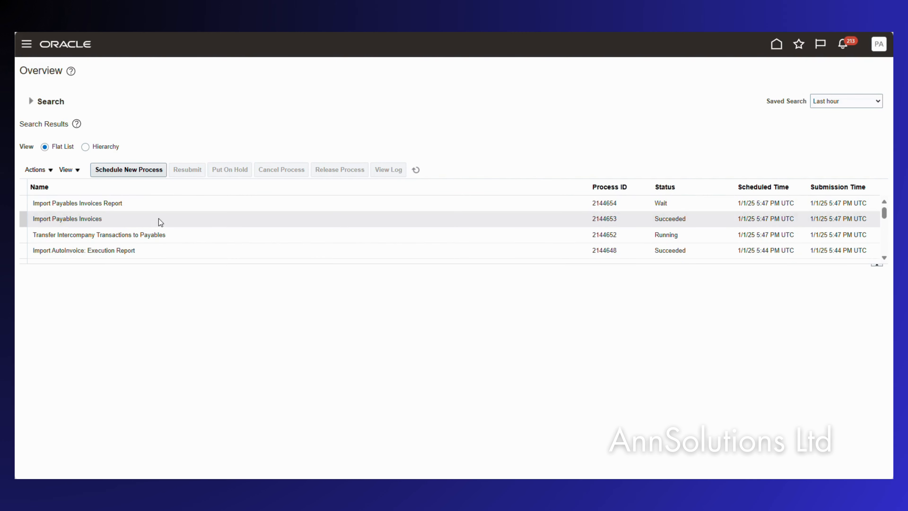
pyautogui.click(416, 169)
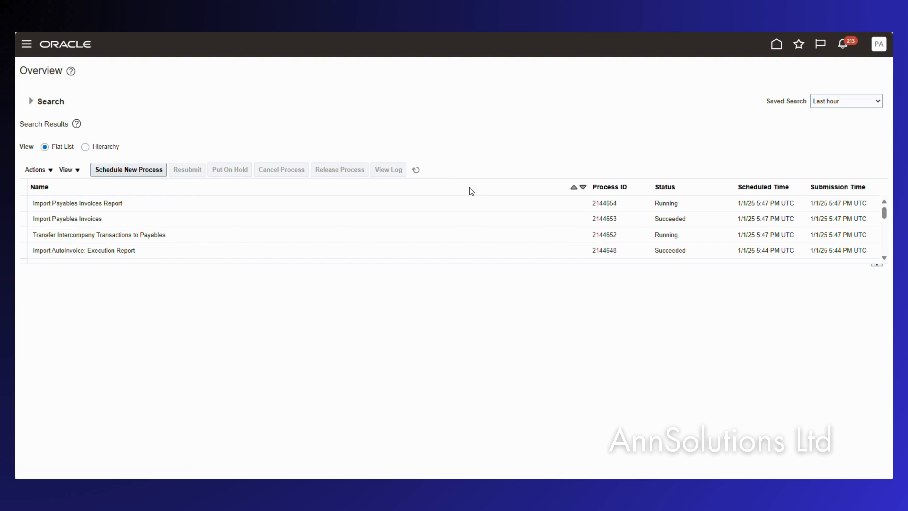
pyautogui.click(415, 170)
pyautogui.click(415, 169)
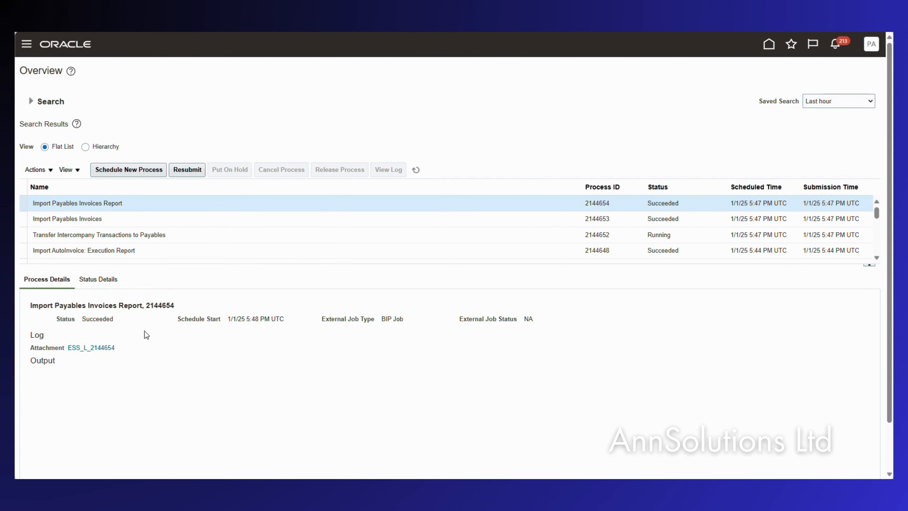
# Open the PDF output of the Import Payables Invoices Report and examine its pages
pyautogui.scroll(-2, 168, 332)
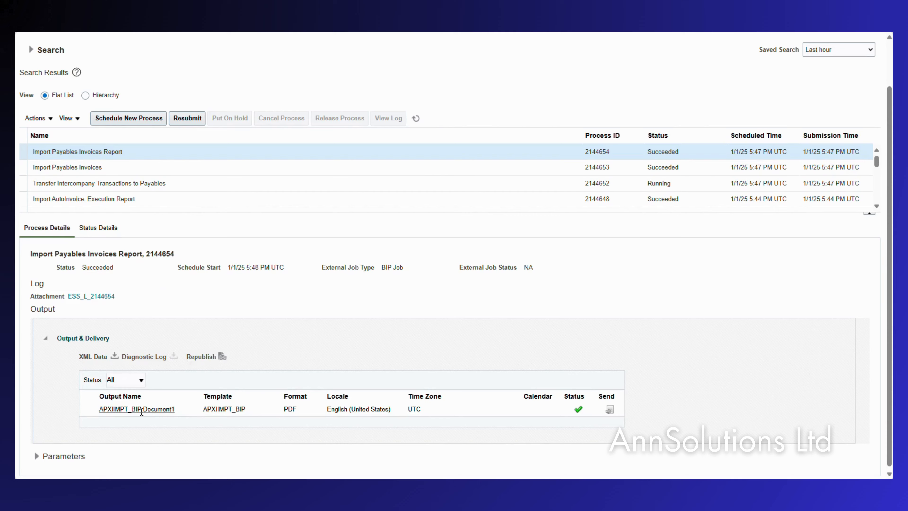
pyautogui.click(143, 410)
pyautogui.scroll(-5, 479, 407)
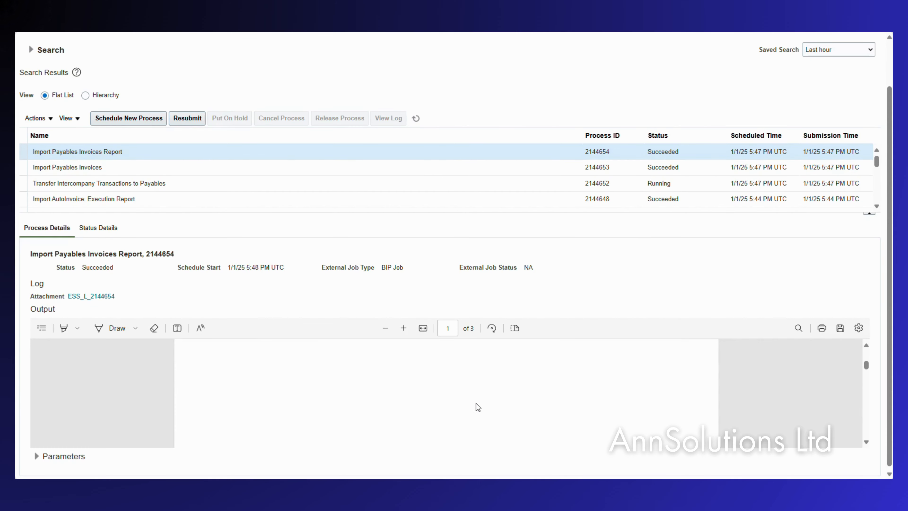
pyautogui.scroll(-2, 431, 405)
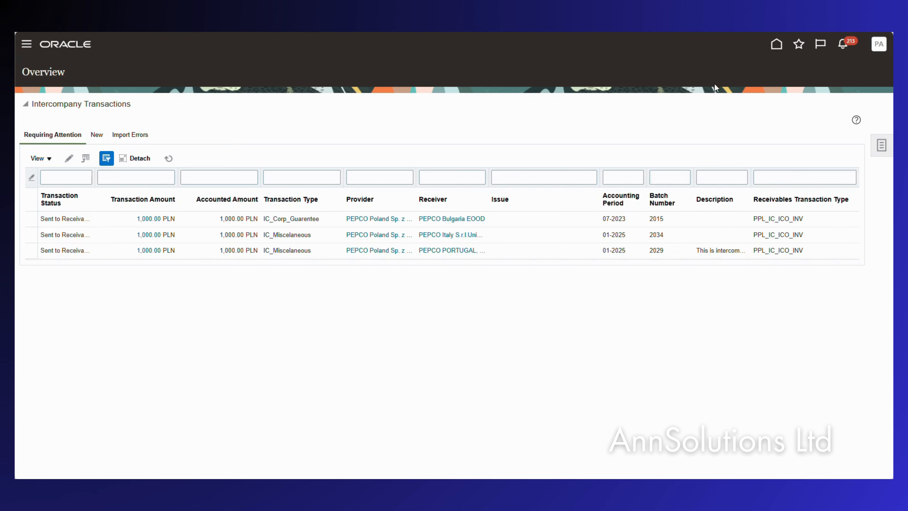
# Go back to the Intercompany Transactions tab, return to the home page, and open the Invoices work area under Payables
pyautogui.click(778, 44)
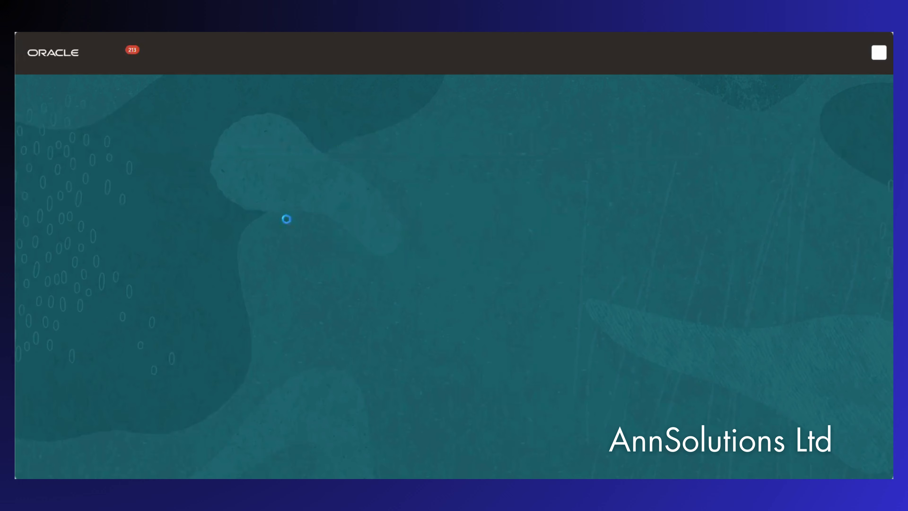
pyautogui.click(474, 148)
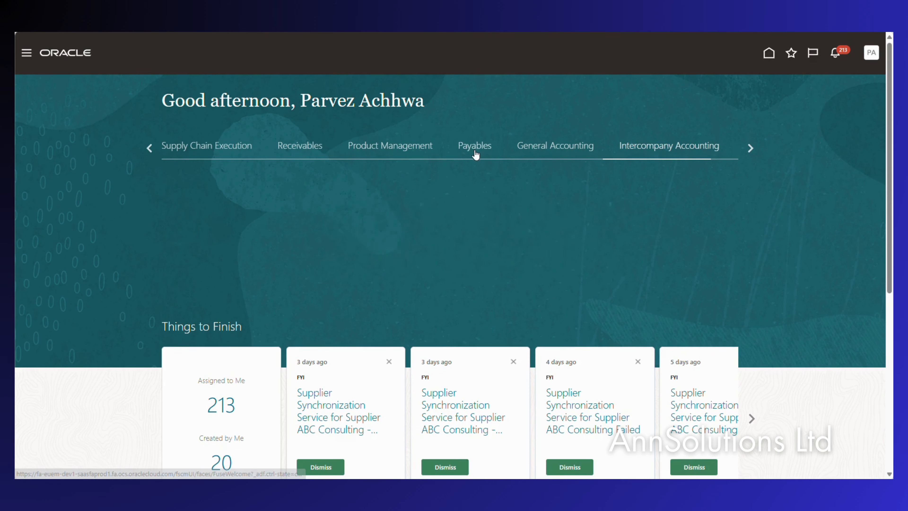
pyautogui.click(436, 243)
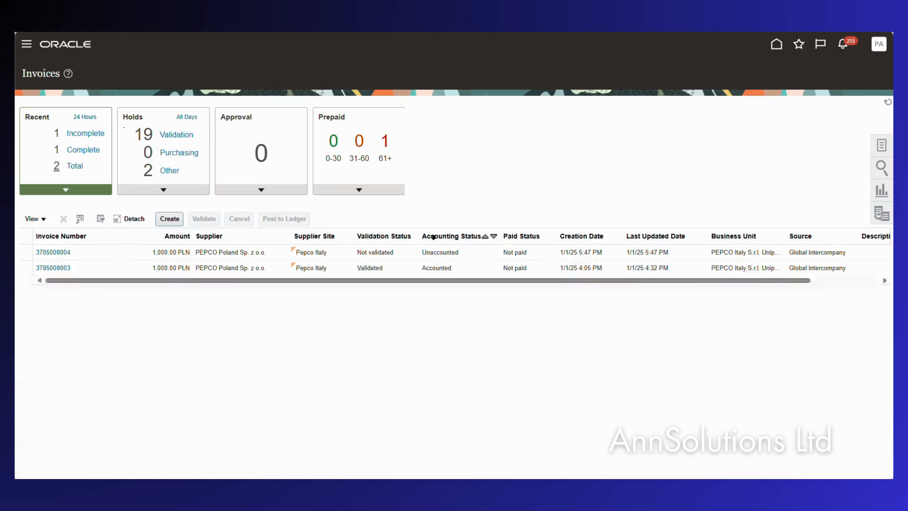
# Open the unvalidated 1,000.00 PLN payables invoice from PEPCO Poland, examine its line's distribution combination, and leave without saving
pyautogui.click(55, 251)
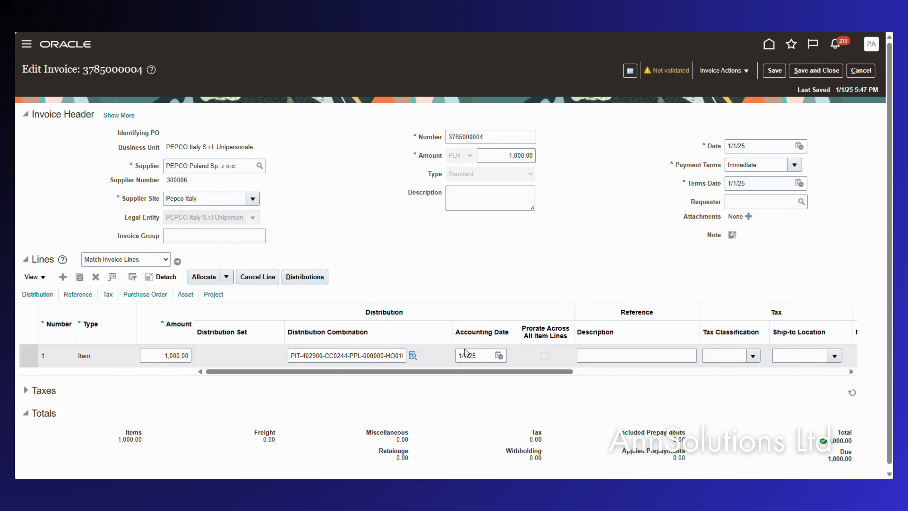
pyautogui.scroll(-1, 461, 335)
pyautogui.scroll(1, 479, 298)
pyautogui.moveTo(291, 355); pyautogui.dragTo(430, 356)
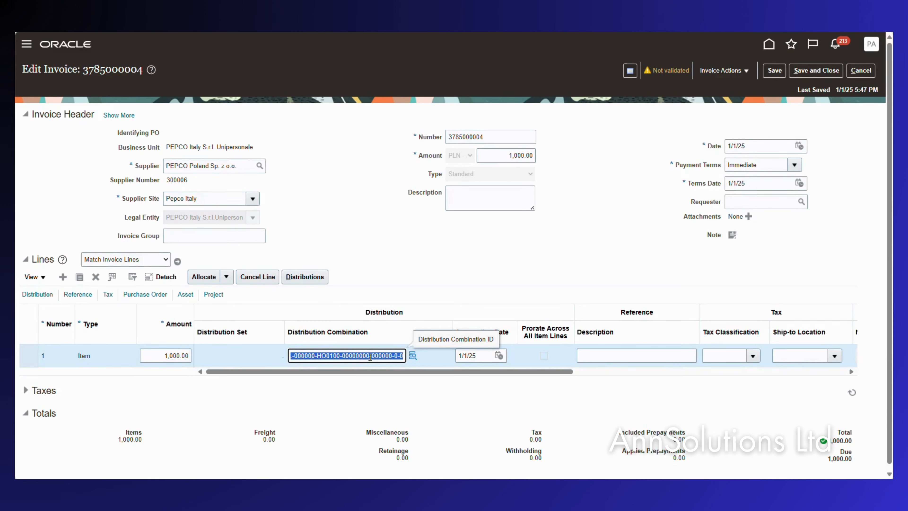
pyautogui.click(431, 245)
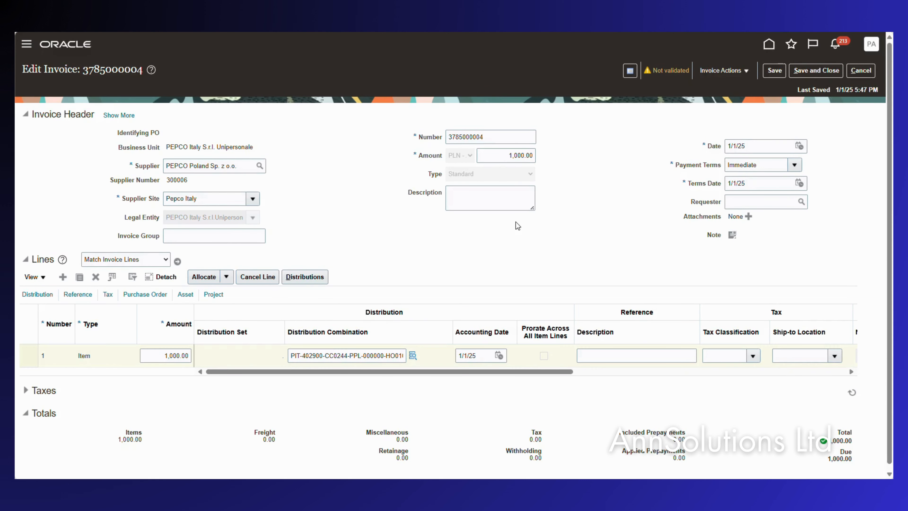
pyautogui.click(861, 70)
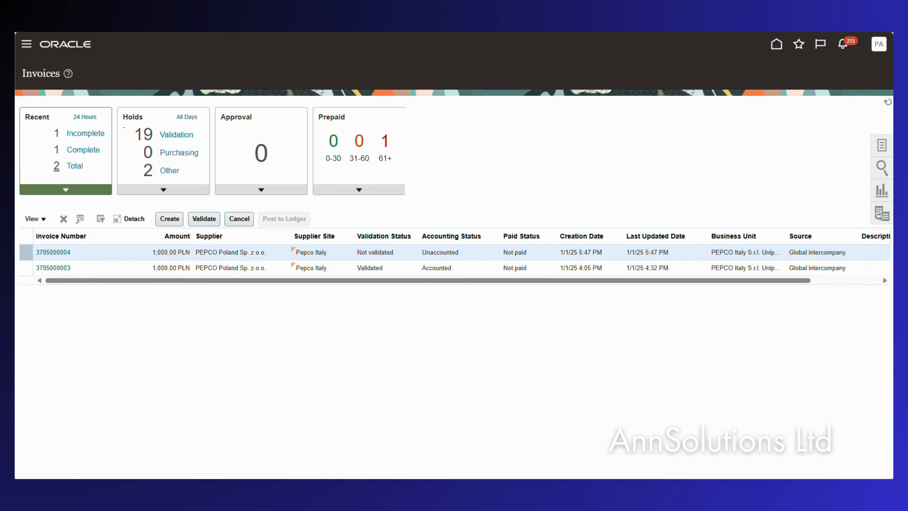
# Switch to the Excel Intercompany Journal sheet and review the transaction, receivable invoice, payable invoice and intercompany balancing rules entries
pyautogui.click(564, 477)
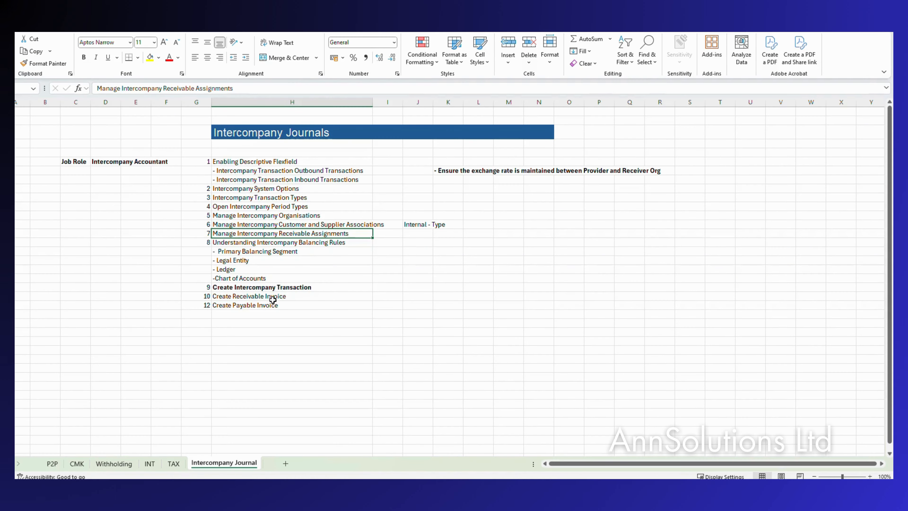
pyautogui.click(236, 287)
pyautogui.click(280, 296)
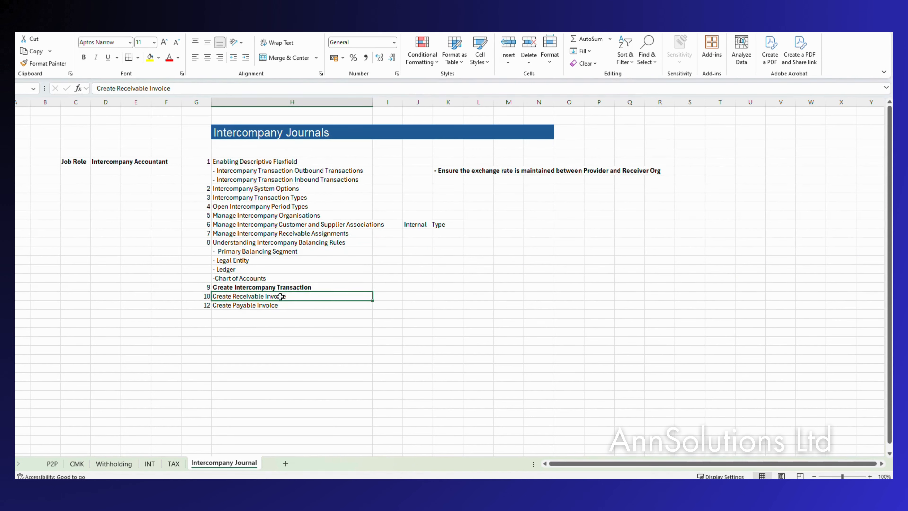
pyautogui.click(259, 306)
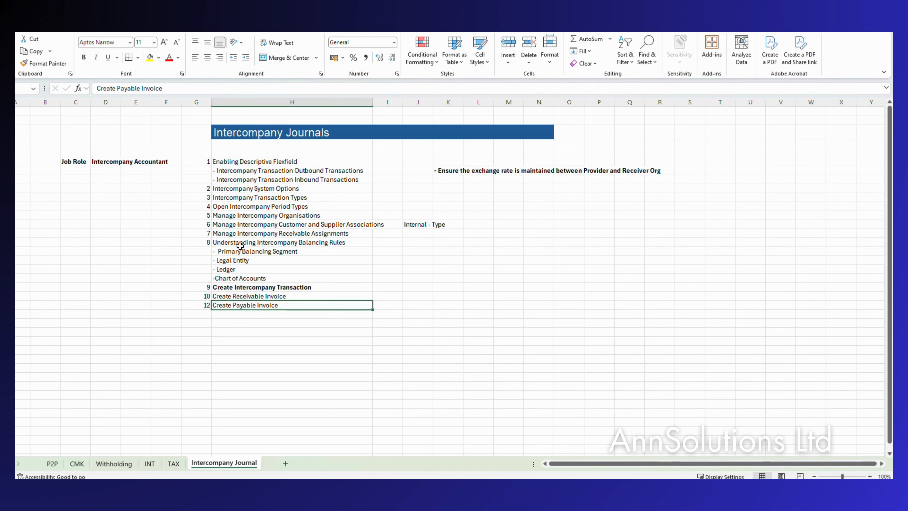
pyautogui.click(228, 244)
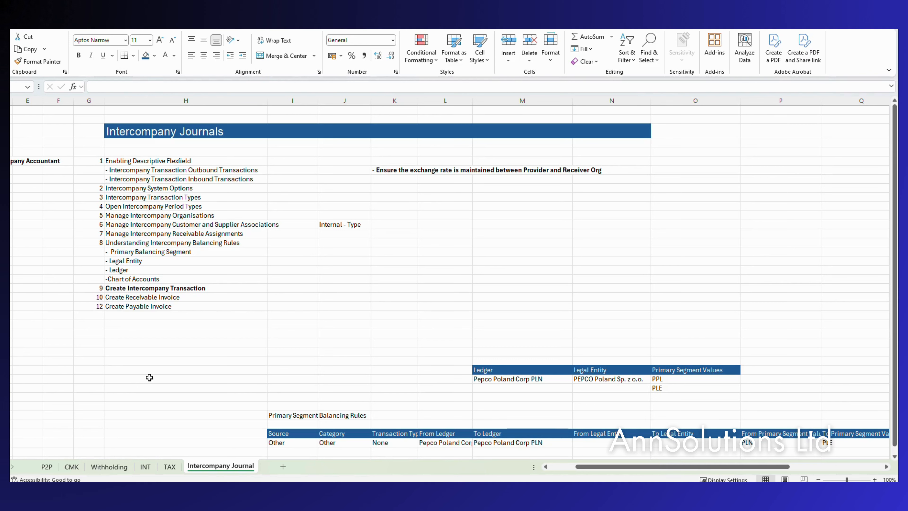
# Switch back to the Oracle Financials setup, search tasks for "manage transaction account", and open the Intercompany task Manage Transaction Account Definitions
pyautogui.moveTo(515, 501)
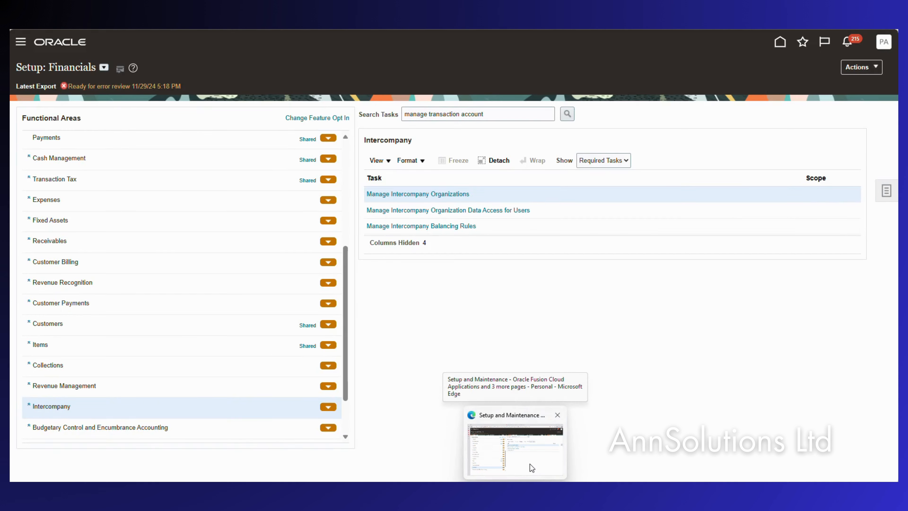
pyautogui.click(530, 464)
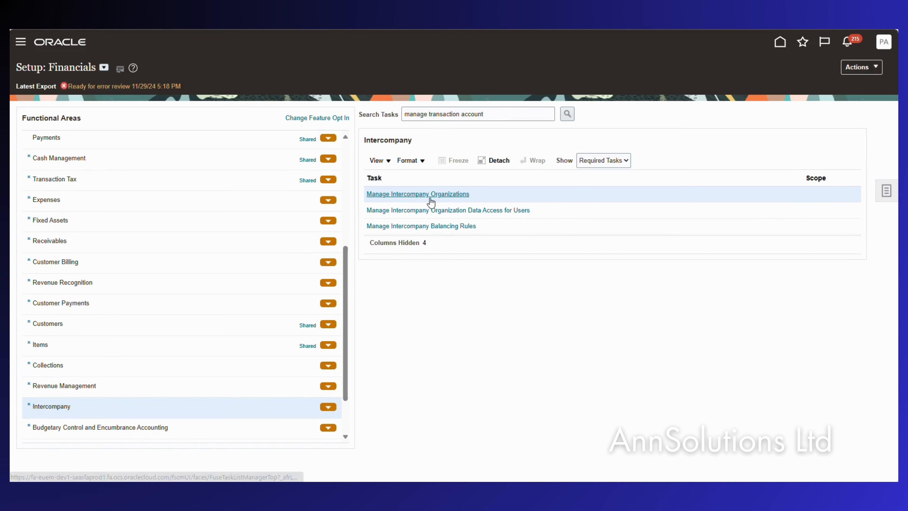
pyautogui.click(567, 113)
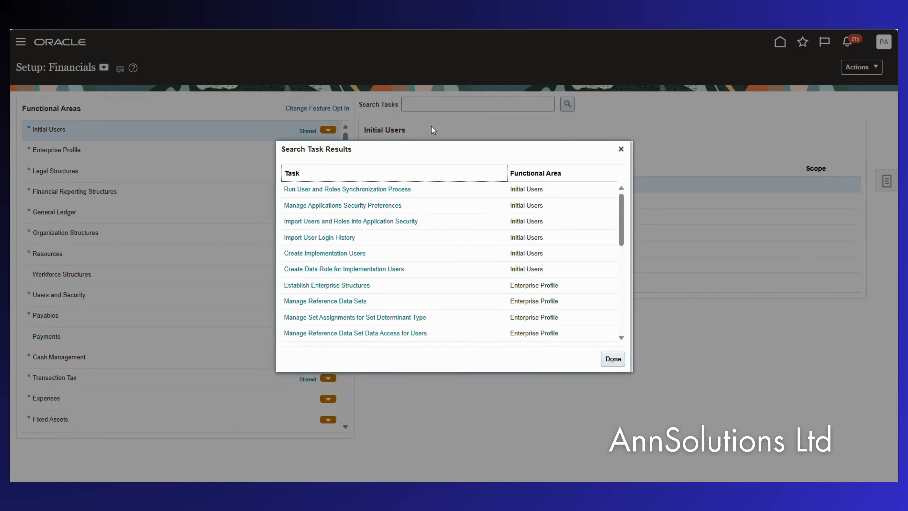
pyautogui.click(423, 101)
pyautogui.write('manag')
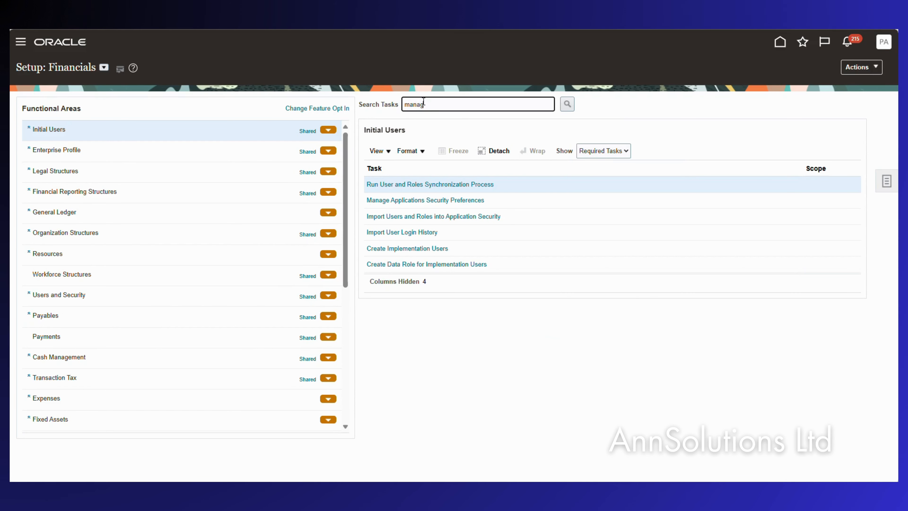
pyautogui.write('e transaction account')
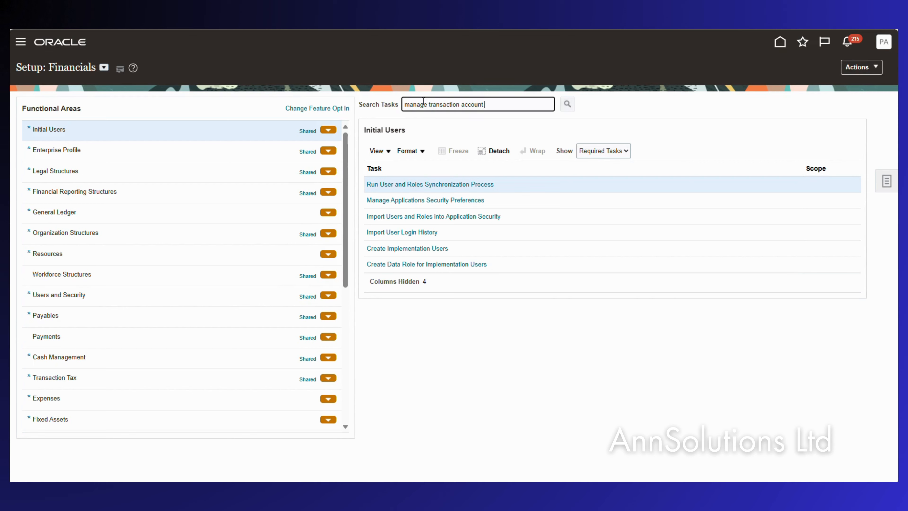
pyautogui.press('Return')
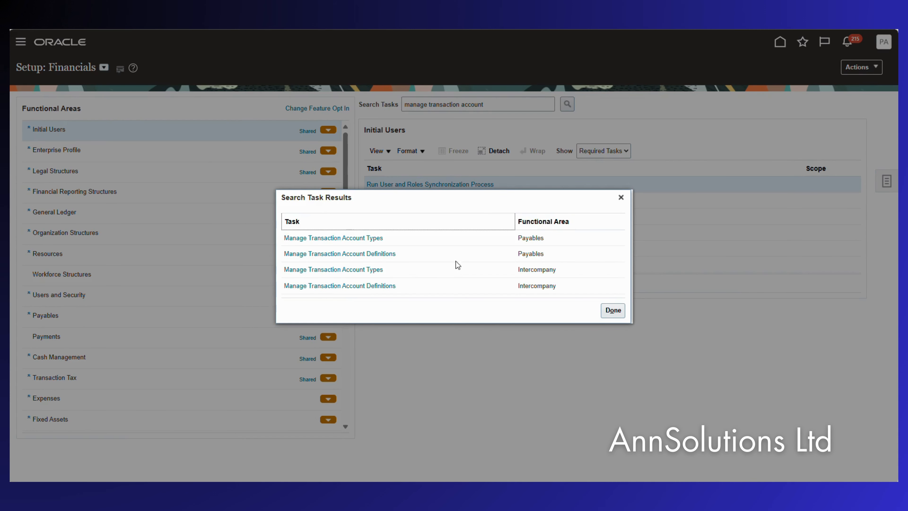
pyautogui.click(358, 286)
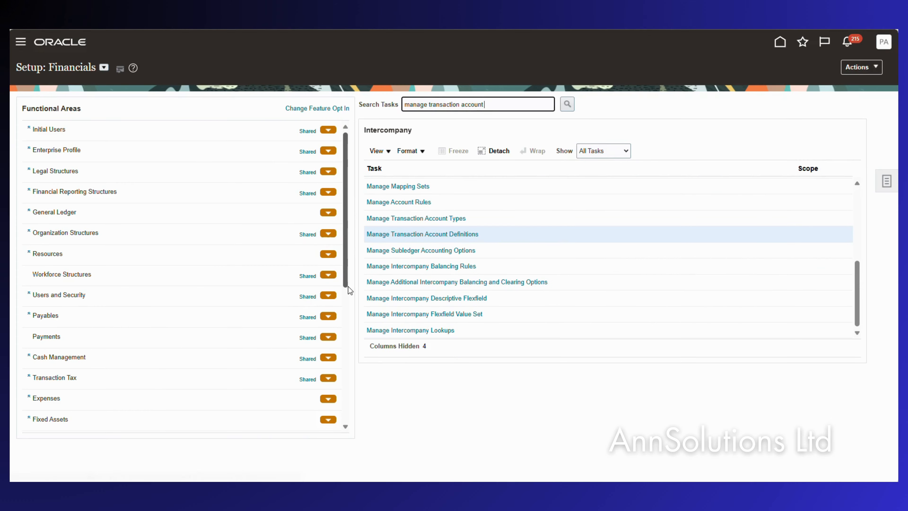
pyautogui.click(407, 233)
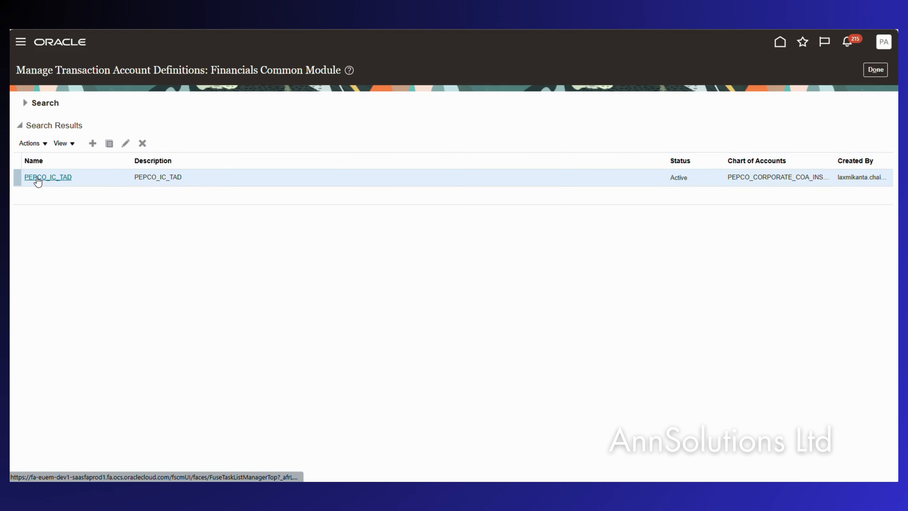
# Open the PEPCO_IC_TAD definition for editing and examine the account combination rules of the provider and receiver distribution accounts
pyautogui.click(125, 143)
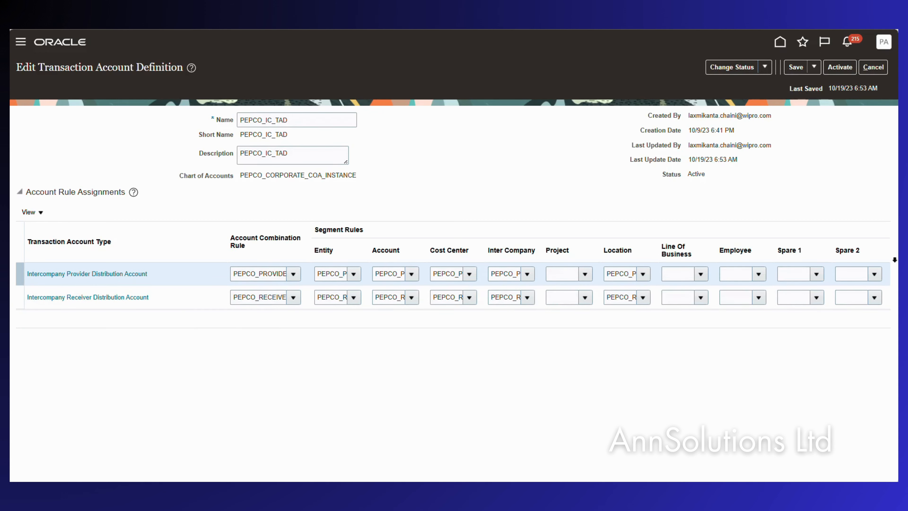
pyautogui.click(235, 274)
pyautogui.moveTo(236, 274); pyautogui.dragTo(308, 275)
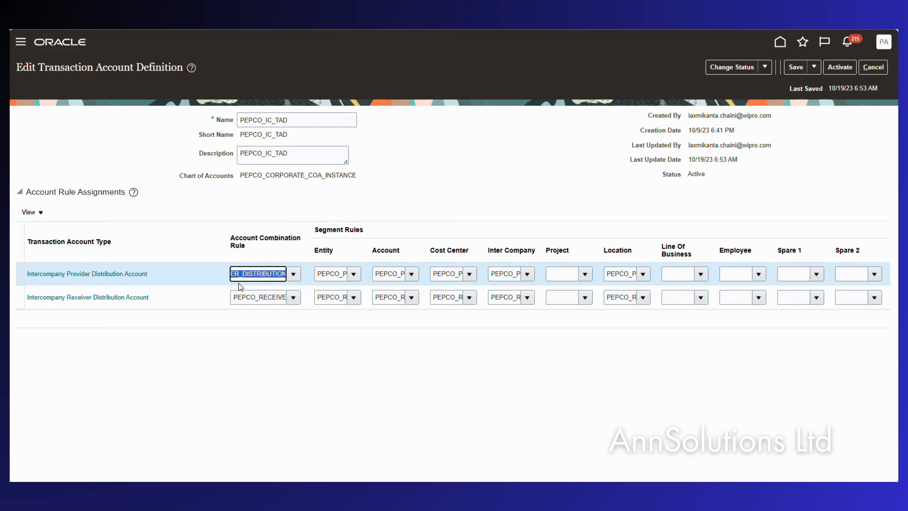
pyautogui.click(215, 275)
pyautogui.hotkey('ctrl', 'a')
pyautogui.moveTo(235, 297); pyautogui.dragTo(290, 302)
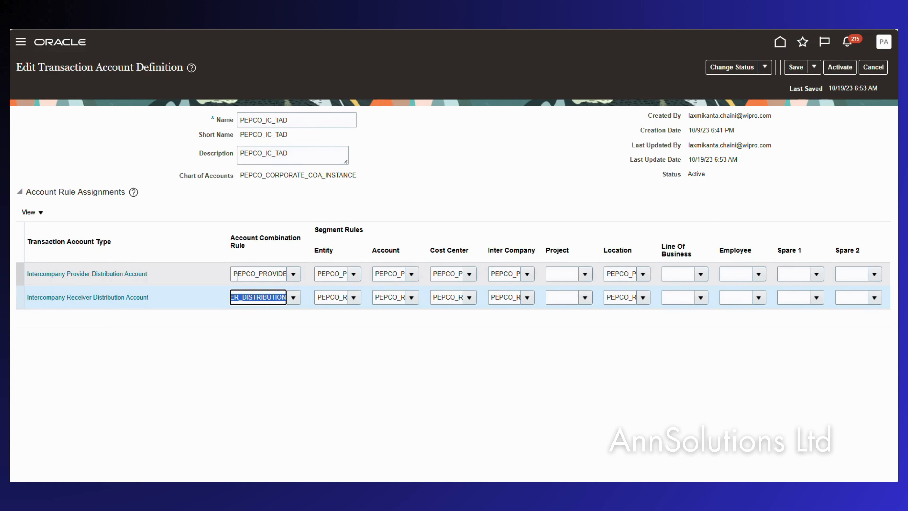
# Inspect the provider distribution account's combination rule and Entity segment rule, then discard any changes and close Manage Transaction Account Definitions
pyautogui.moveTo(233, 274); pyautogui.dragTo(310, 279)
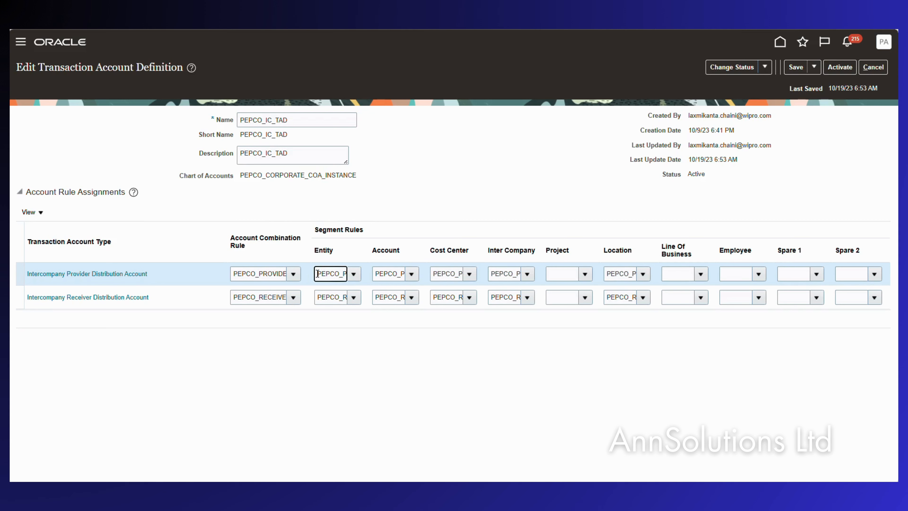
pyautogui.doubleClick(323, 273)
pyautogui.moveTo(232, 273); pyautogui.dragTo(299, 275)
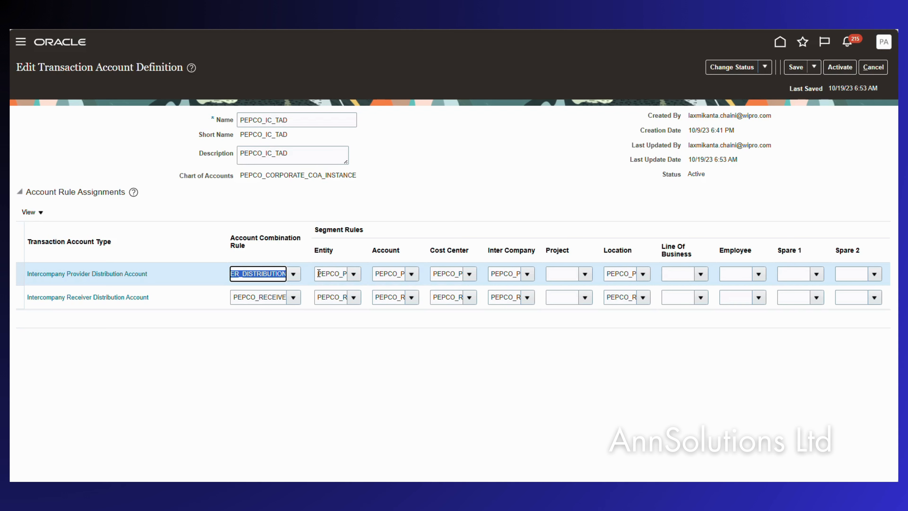
pyautogui.press('Tab')
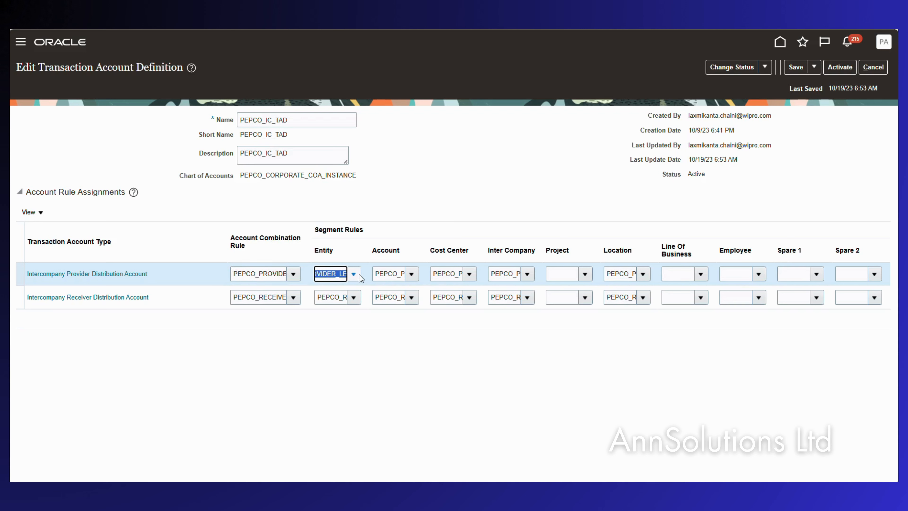
pyautogui.click(871, 69)
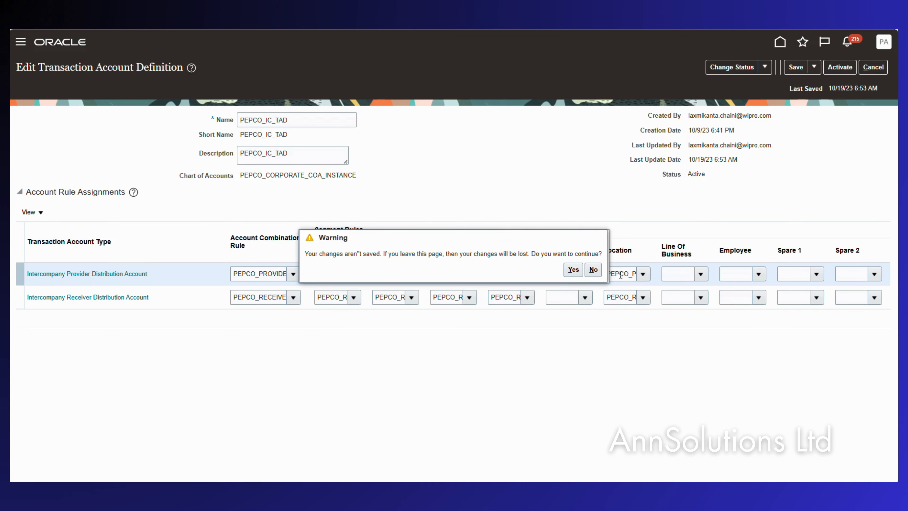
pyautogui.click(573, 270)
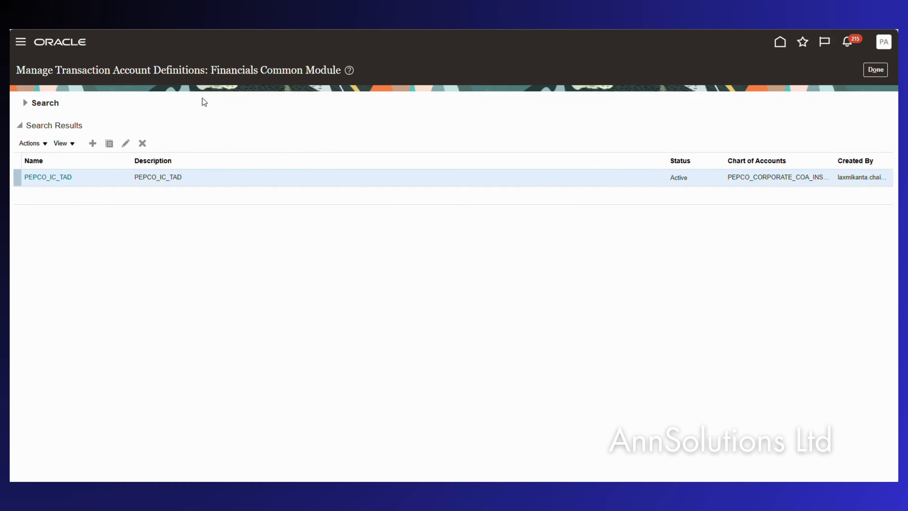
pyautogui.click(875, 69)
# Open Manage Account Rules, examine the mapping set value in the PEPCO_PROVIDER_LE rule, and leave without saving
pyautogui.click(401, 210)
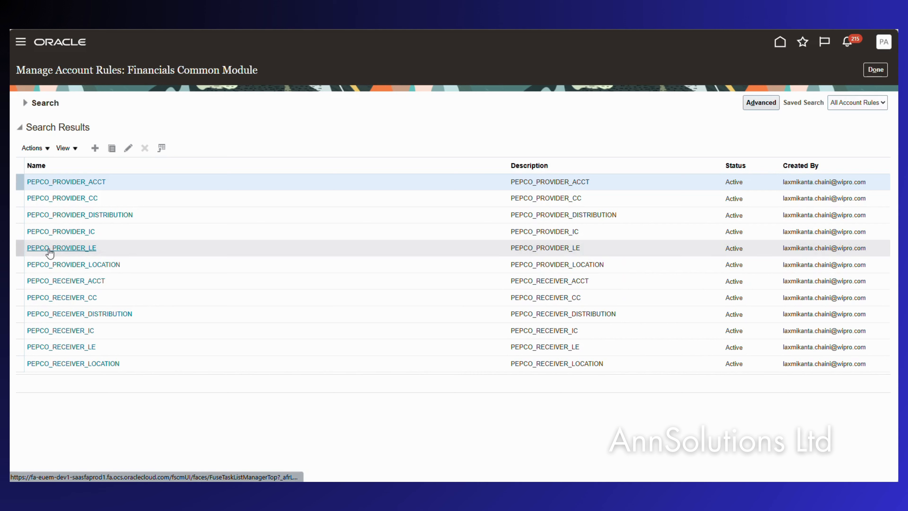
pyautogui.click(68, 250)
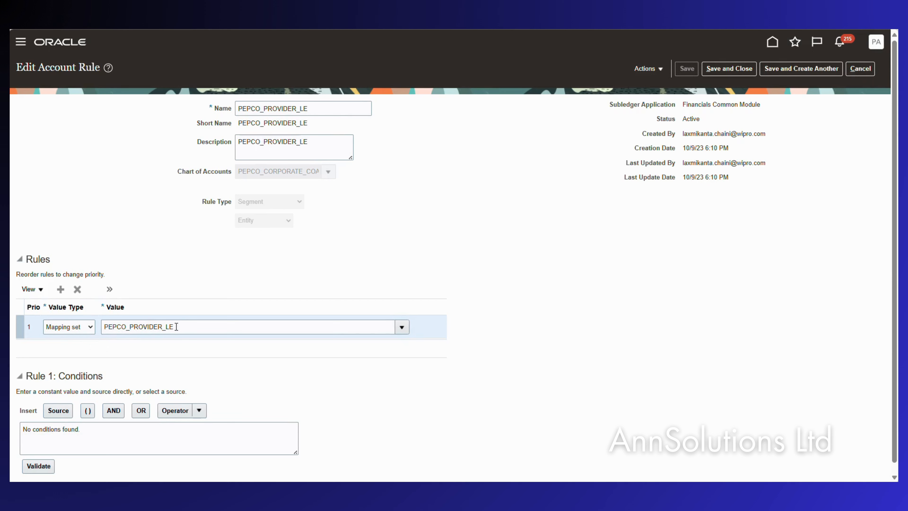
pyautogui.click(185, 327)
pyautogui.hotkey('ctrl', 'a')
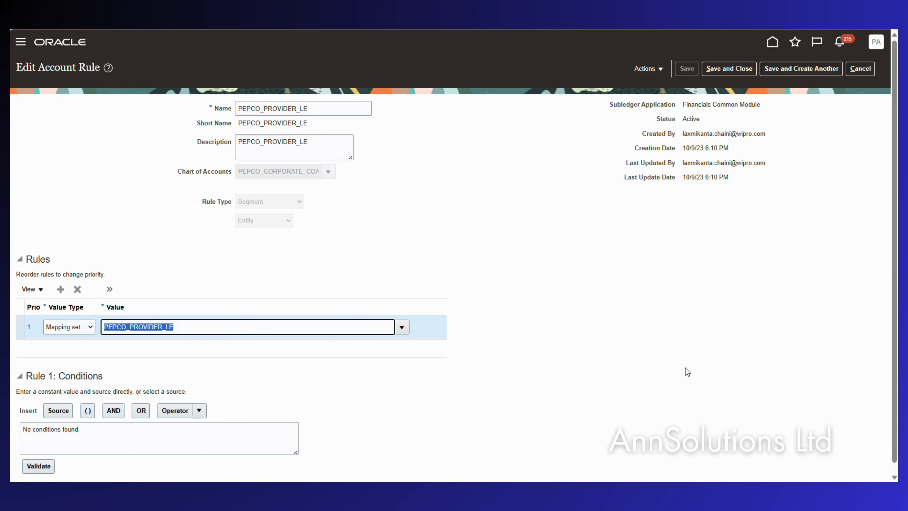
pyautogui.click(860, 68)
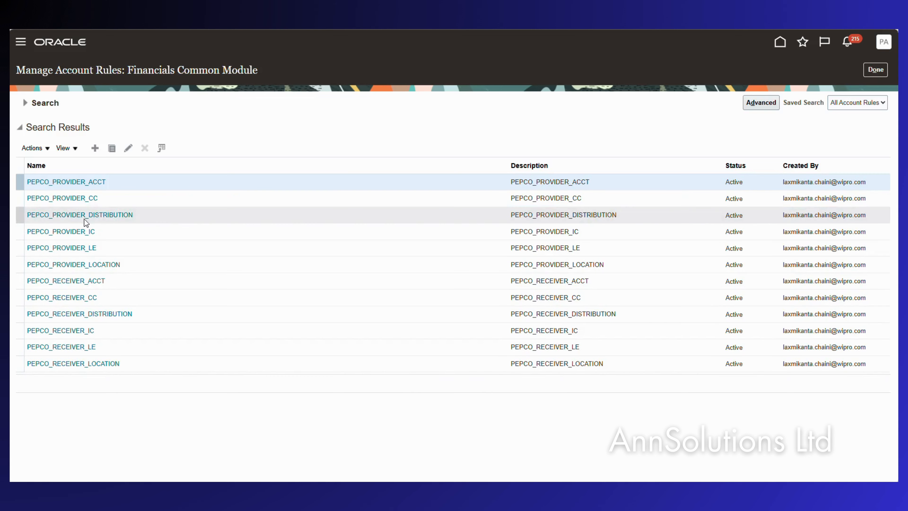
pyautogui.click(875, 70)
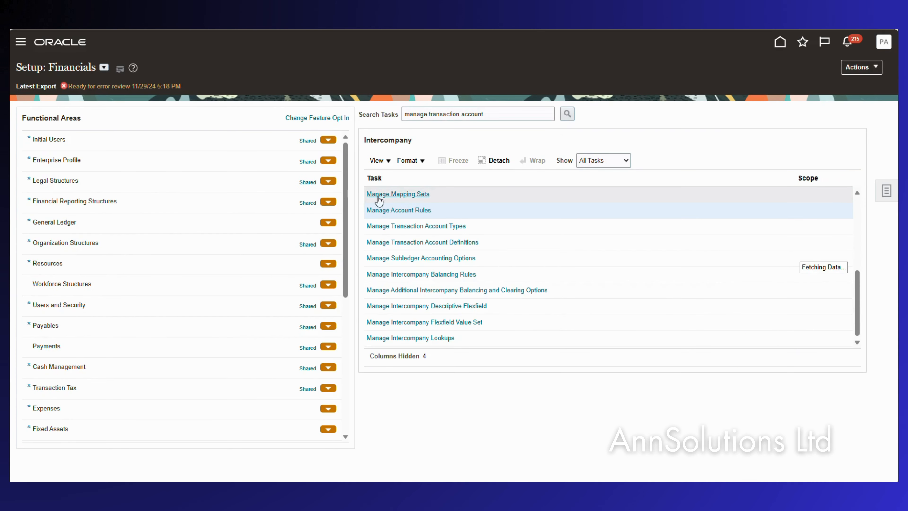
# Open Manage Mapping Sets, examine the organization-to-entity mappings in PEPCO_PROVIDER_LE, and leave the mapping set without saving
pyautogui.click(402, 195)
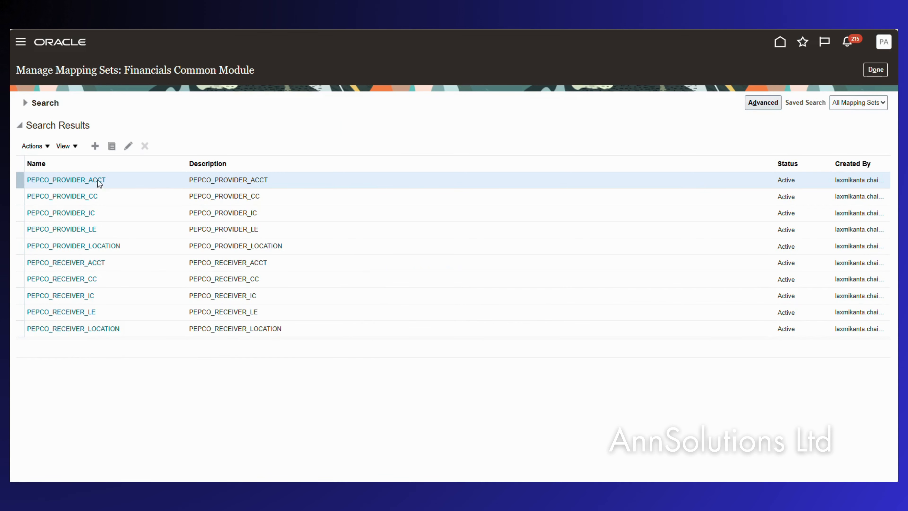
pyautogui.click(68, 228)
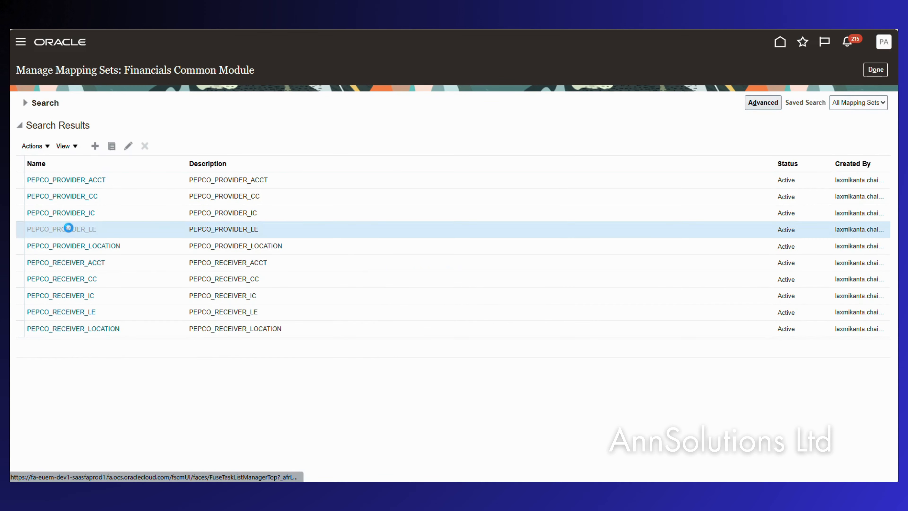
pyautogui.click(73, 230)
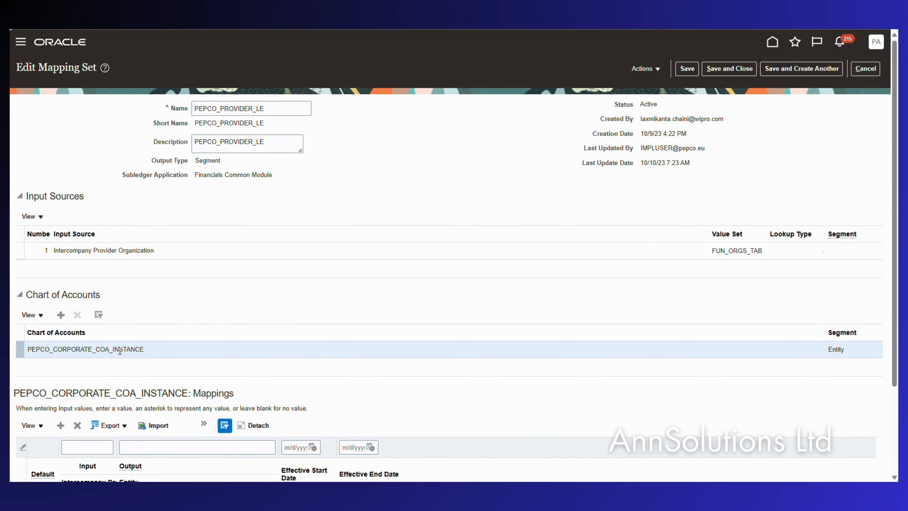
pyautogui.scroll(-3, 135, 336)
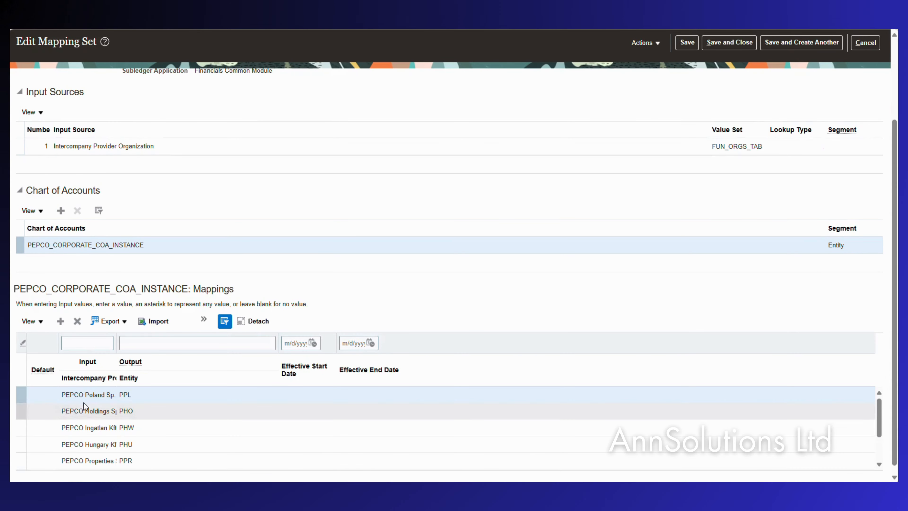
pyautogui.scroll(-1, 101, 423)
pyautogui.scroll(-3, 101, 422)
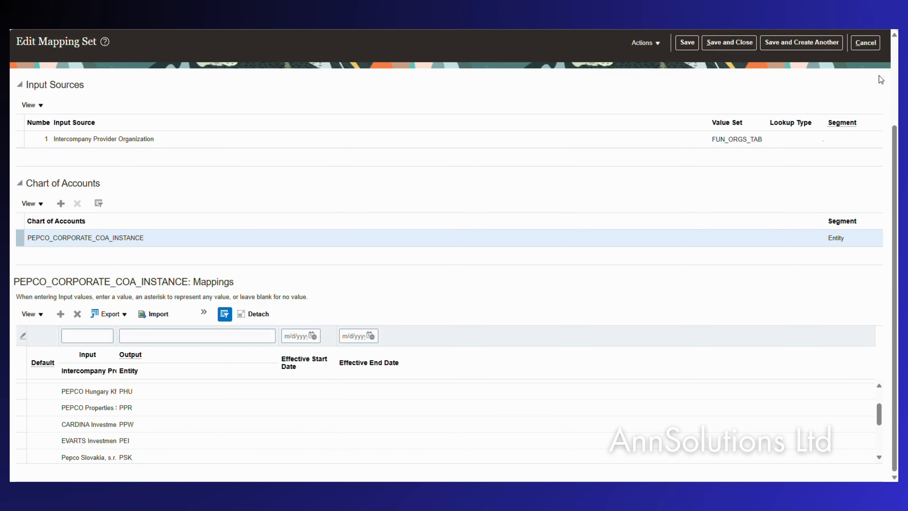
pyautogui.click(865, 43)
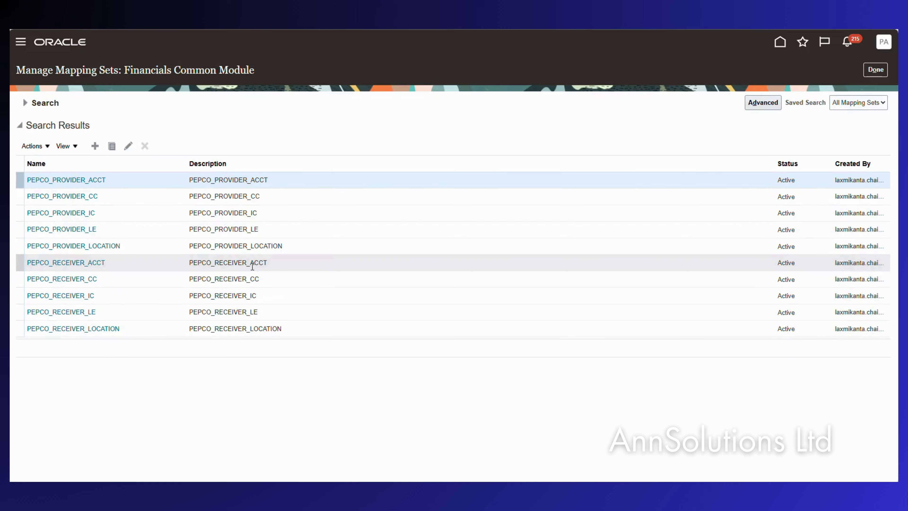
# Close Manage Mapping Sets and open the Transactions overview of Intercompany Accounting
pyautogui.click(875, 70)
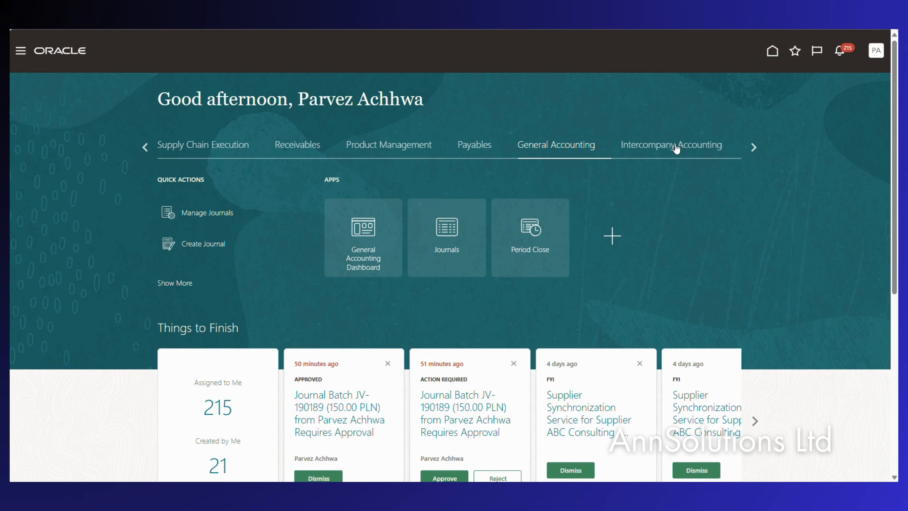
pyautogui.click(657, 145)
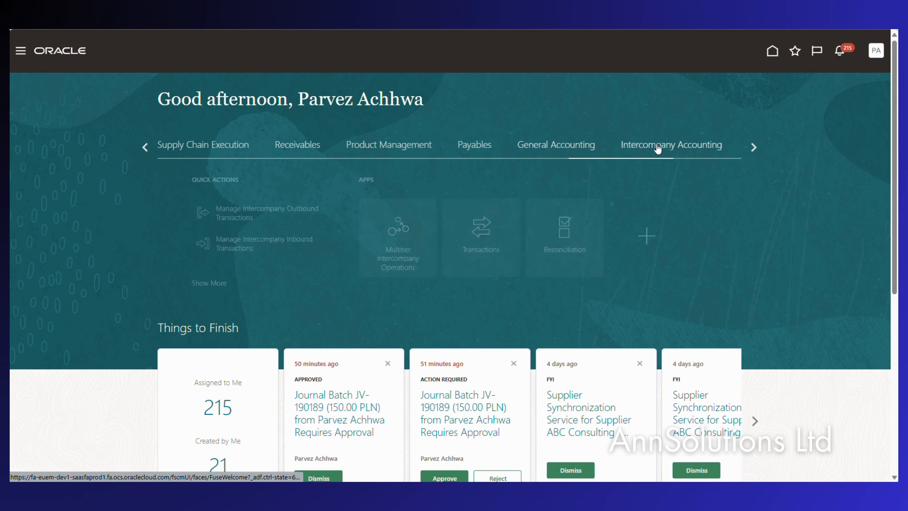
pyautogui.click(448, 233)
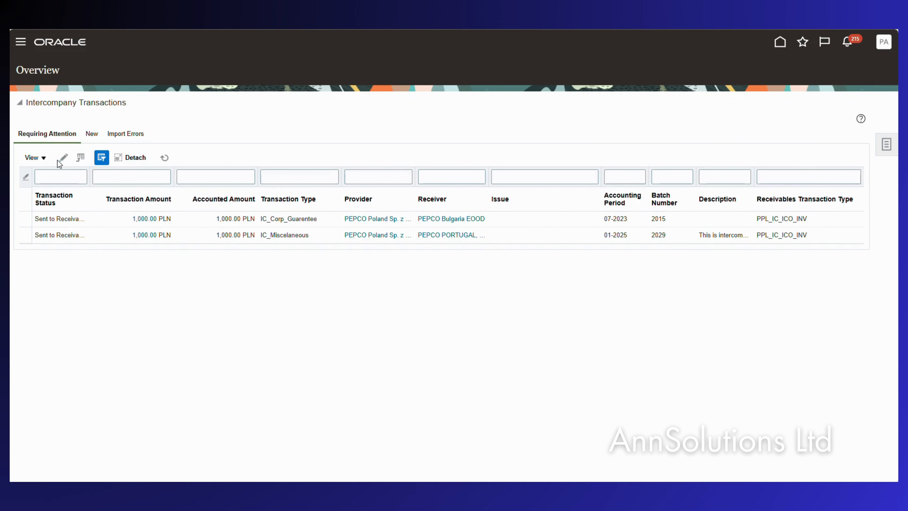
# Examine the provider distributions of the IC_Miscelaneous transaction from PEPCO Poland to PEPCO Portugal, leave without saving, and check the available intercompany tasks
pyautogui.click(25, 235)
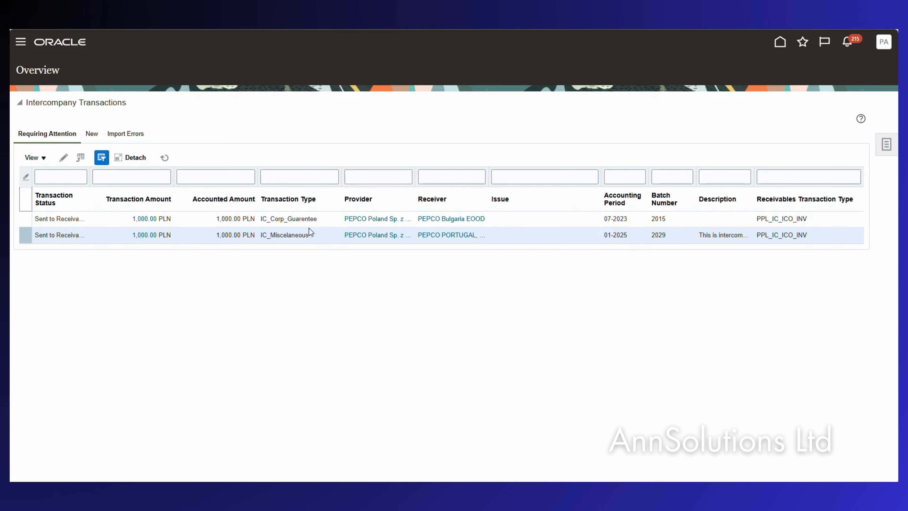
pyautogui.click(140, 232)
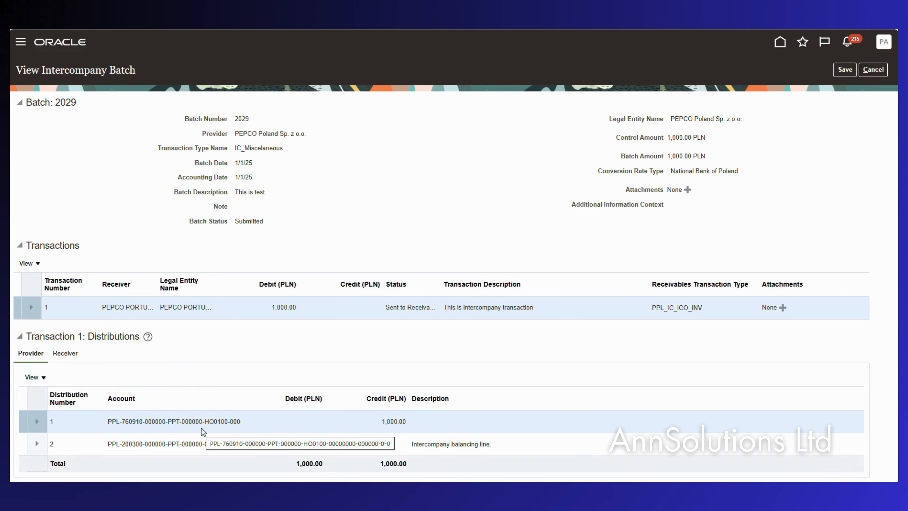
pyautogui.click(873, 69)
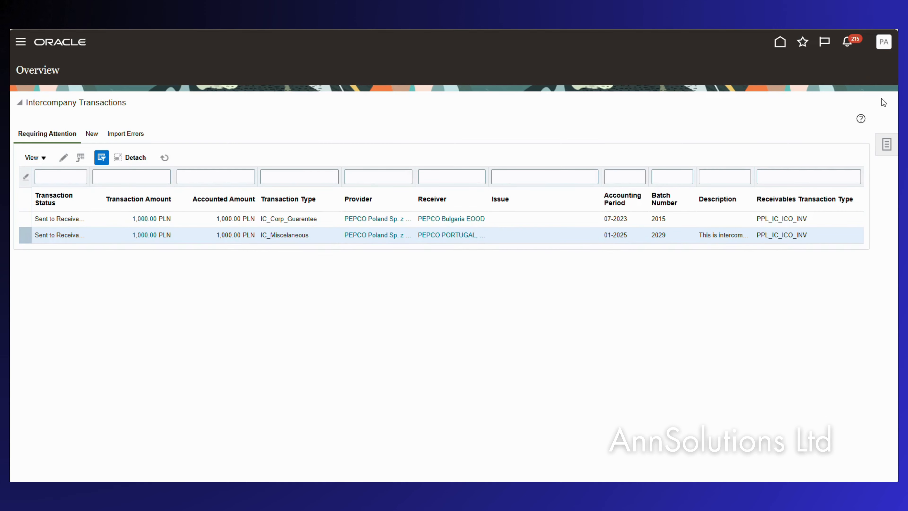
pyautogui.click(887, 144)
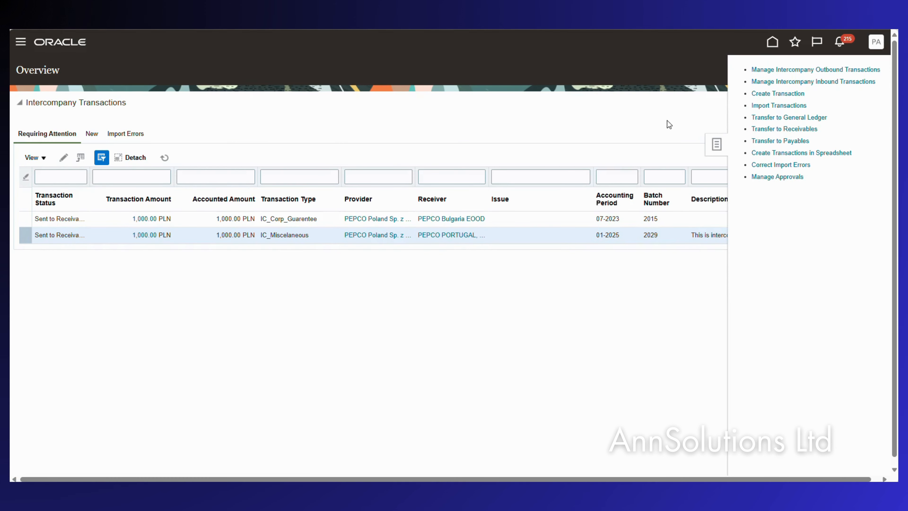
pyautogui.click(582, 107)
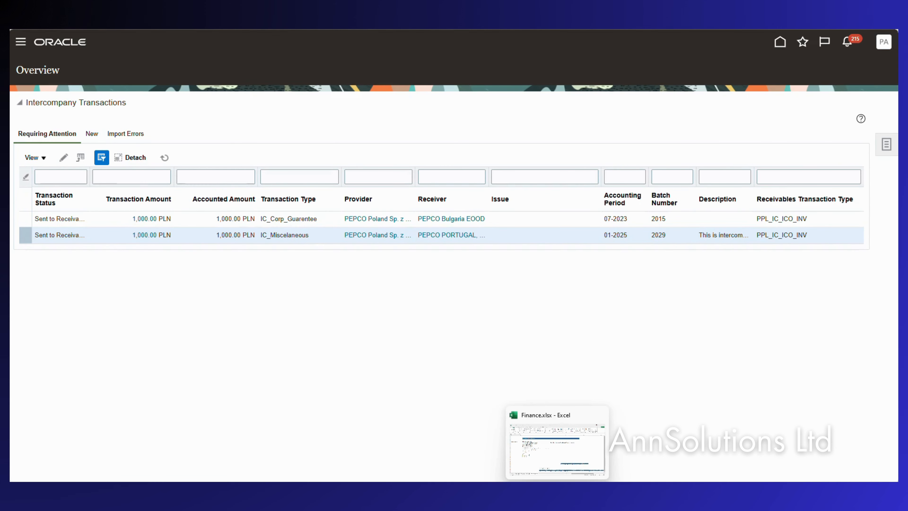
# Switch to Finance.xlsx, review the Understanding Intercompany Balancing Rules topic in the task list, and return to Oracle
pyautogui.click(560, 469)
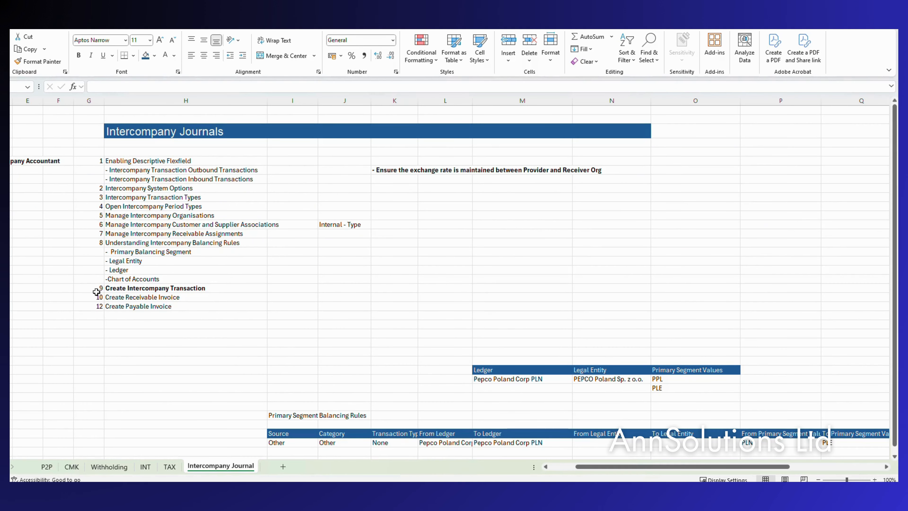
pyautogui.click(132, 246)
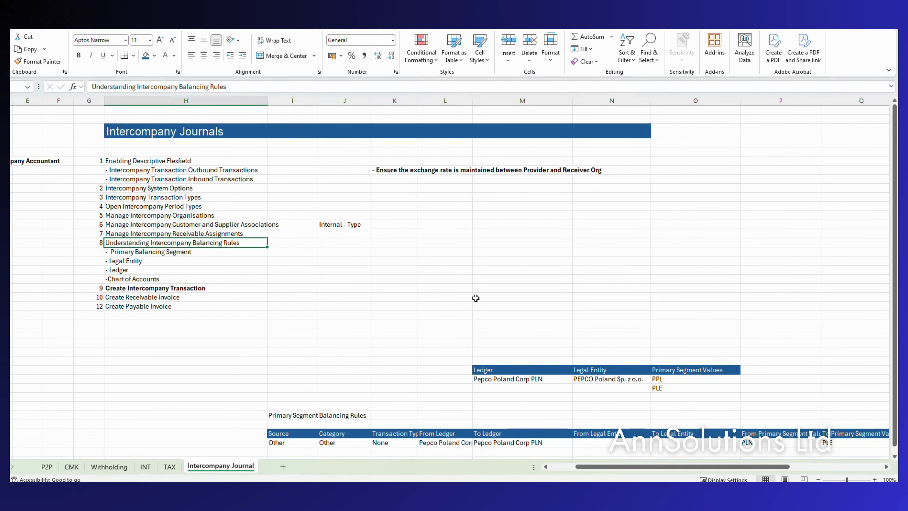
pyautogui.moveTo(537, 481)
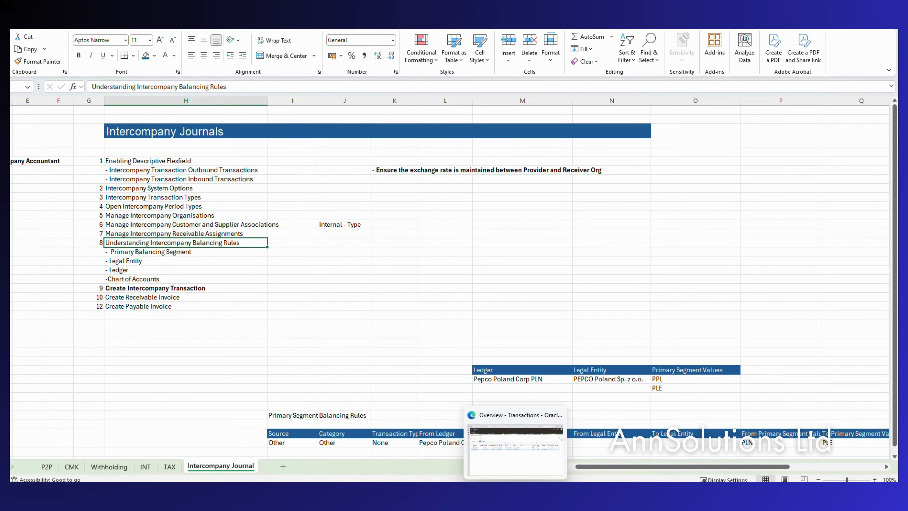
pyautogui.click(518, 459)
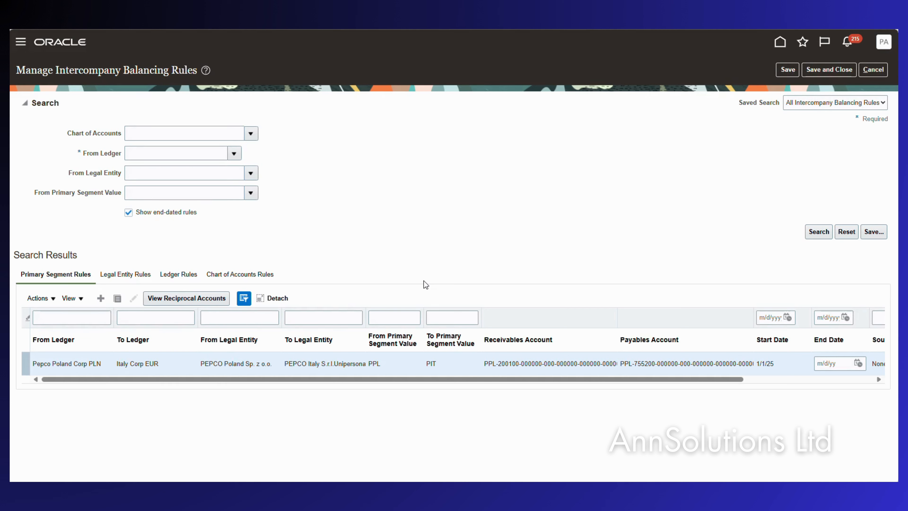
# Switch to Finance.xlsx and review the Pepco Poland Corp PLN ledger, its legal entity and the primary segment values PPL and PLE
pyautogui.hotkey('alt', 'Tab')
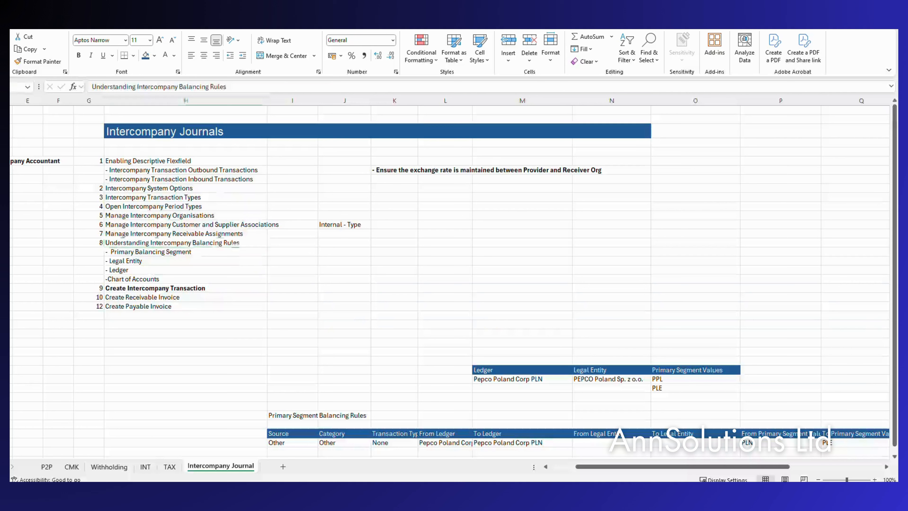
pyautogui.click(442, 362)
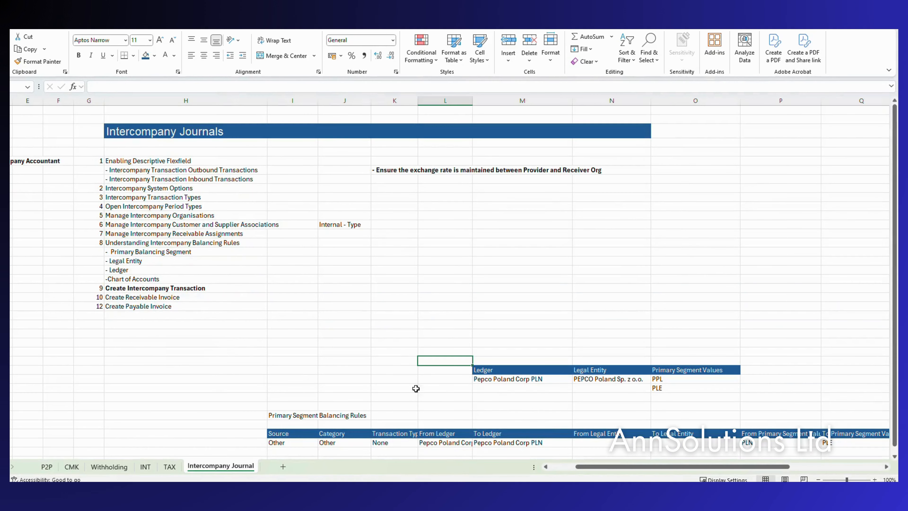
pyautogui.click(516, 380)
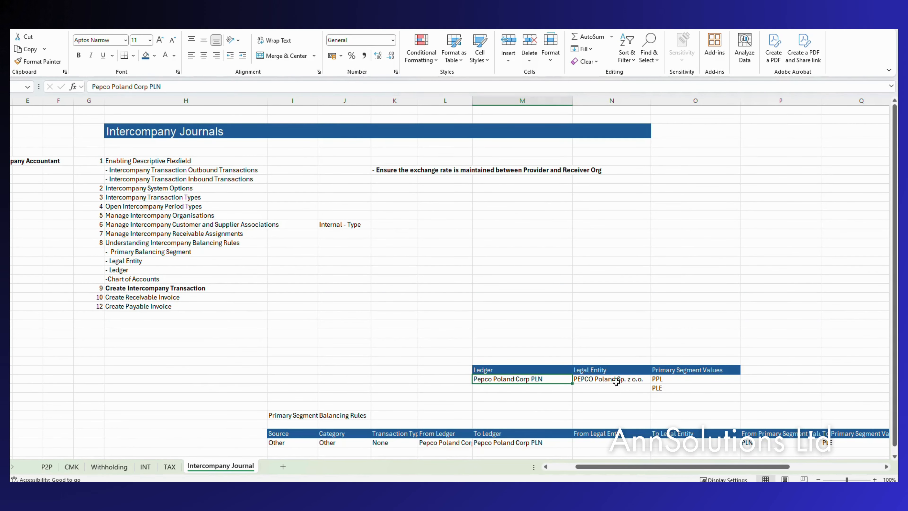
pyautogui.click(602, 381)
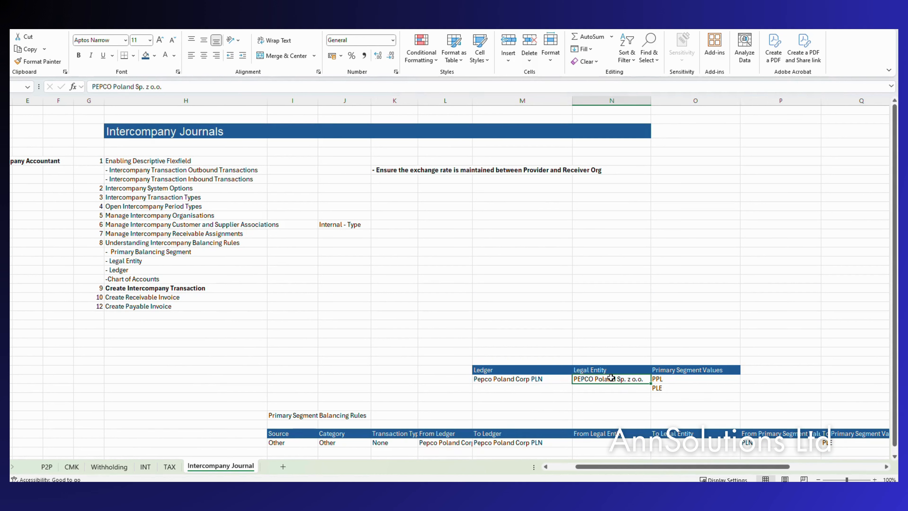
pyautogui.click(667, 379)
pyautogui.click(668, 390)
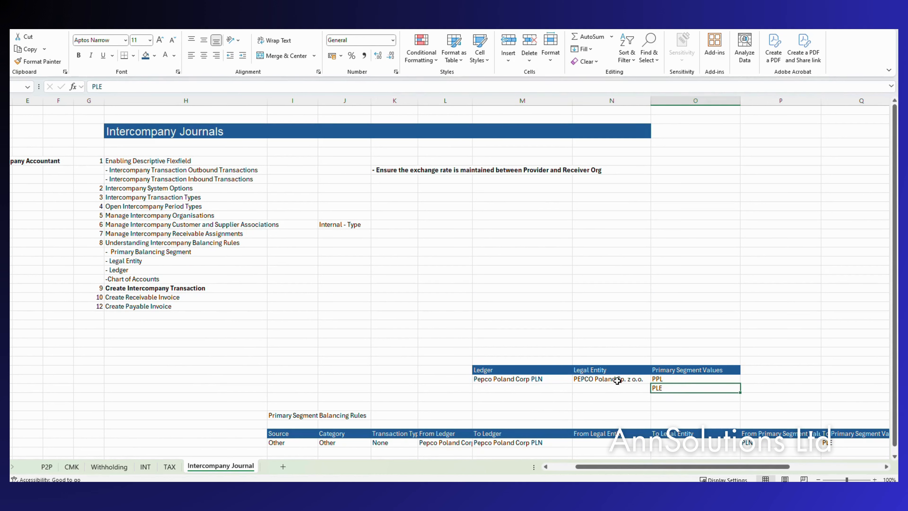
# Enter PEPCO Poland East as the legal entity in the row of primary segment value PLE
pyautogui.click(604, 379)
pyautogui.click(588, 391)
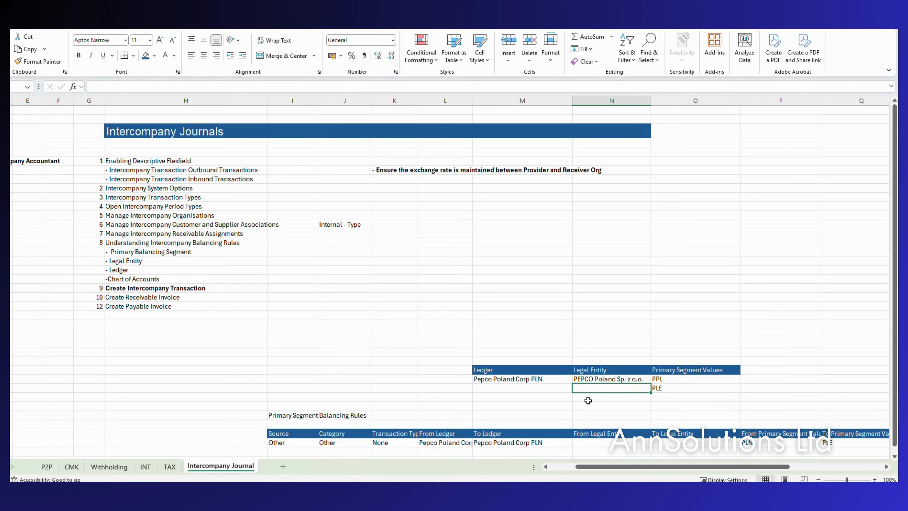
pyautogui.write('PECP')
pyautogui.press('BackSpace')
pyautogui.press('BackSpace')
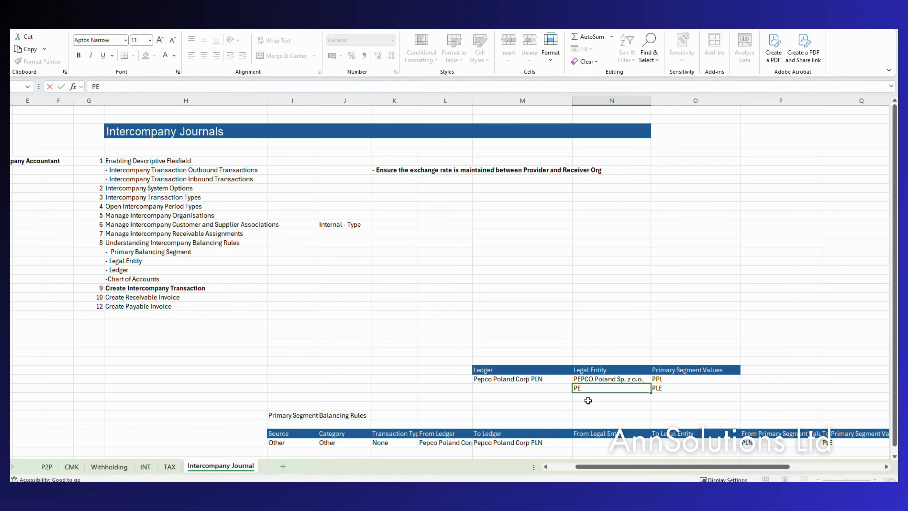
pyautogui.write('PCO Poland East')
pyautogui.press('Escape')
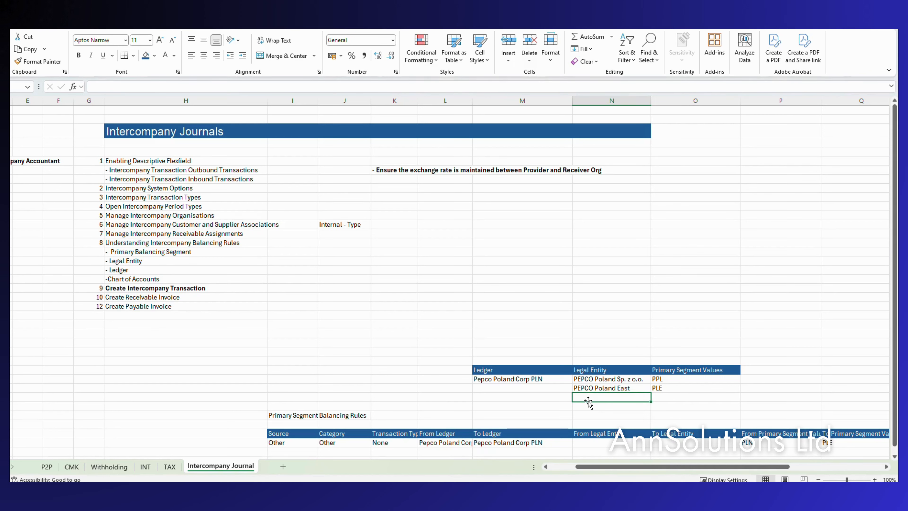
# Enter Pepco Polan EAST PLN as the ledger in the row of the PEPCO Poland East legal entity
pyautogui.press('Up')
pyautogui.press('Left')
pyautogui.write('Pepco Polan')
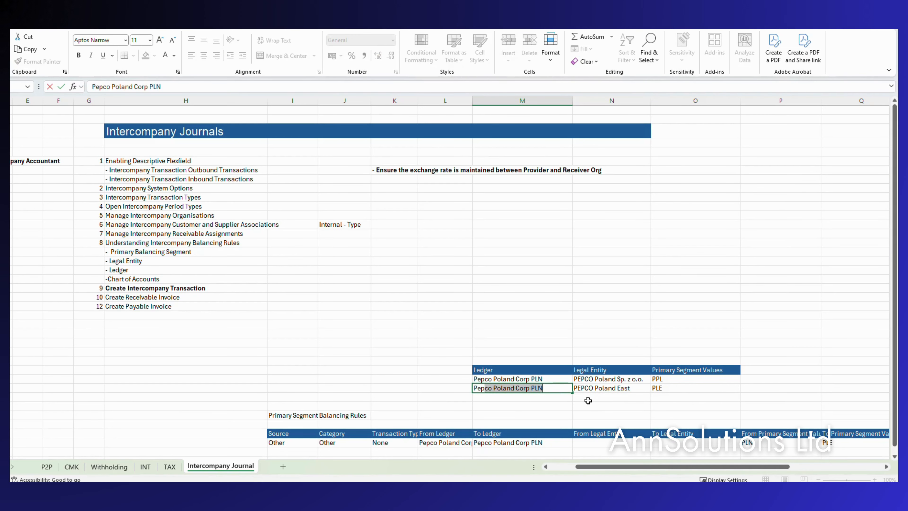
pyautogui.press('BackSpace')
pyautogui.write('EAST')
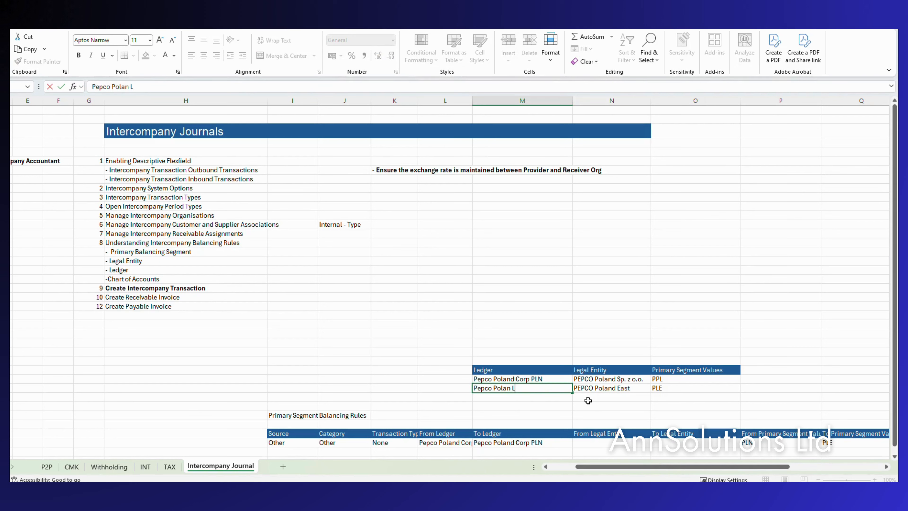
pyautogui.write(' PLN')
pyautogui.press('BackSpace')
pyautogui.write('N')
pyautogui.press('Return')
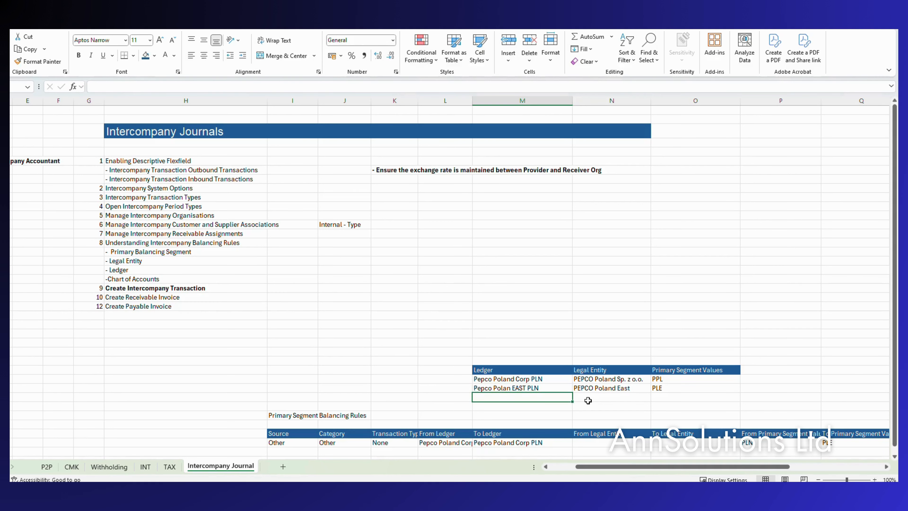
# Add the note "Cross Ledger Allocation Proces" beside the PPL primary segment value
pyautogui.press('Up')
pyautogui.press('Up')
pyautogui.press('Right')
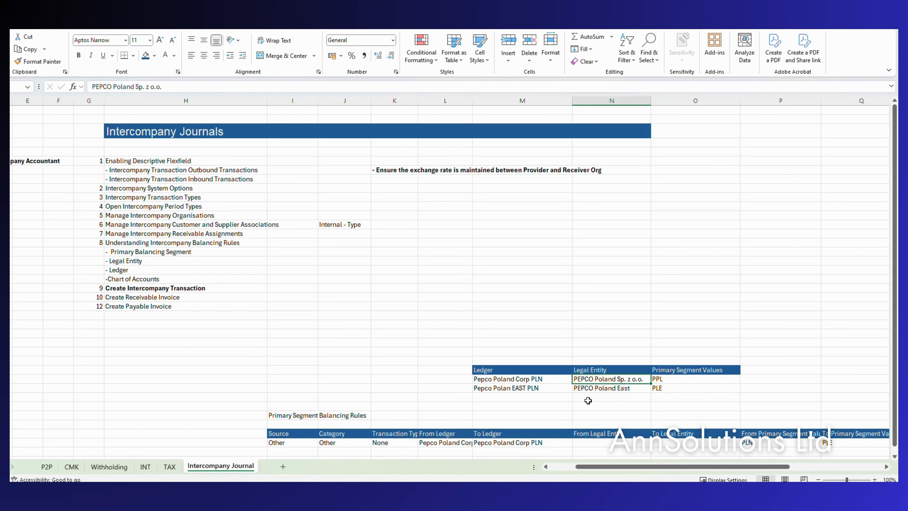
pyautogui.press('Right')
pyautogui.press('Right')
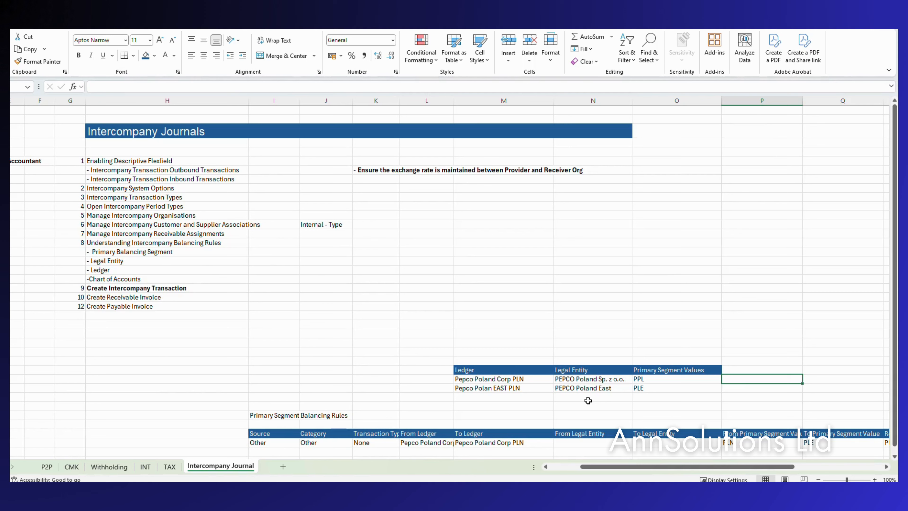
pyautogui.write('Cross L')
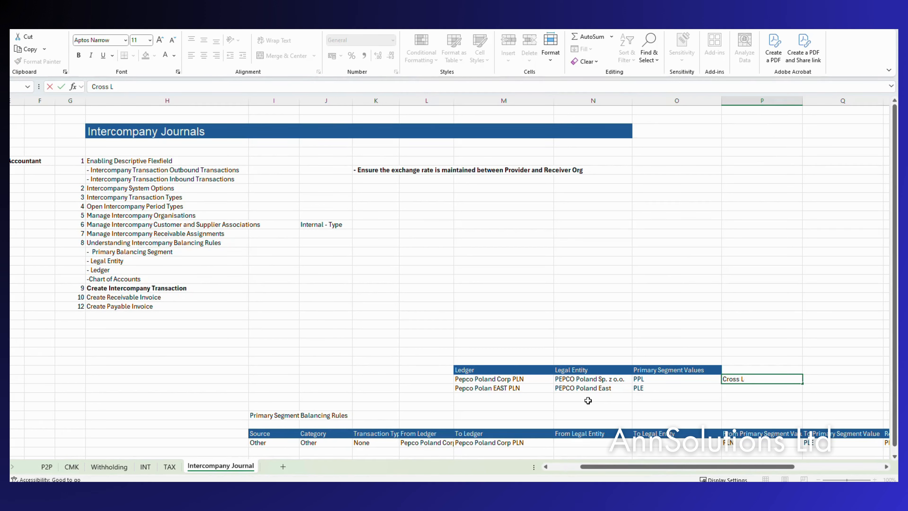
pyautogui.write('edger Allocation')
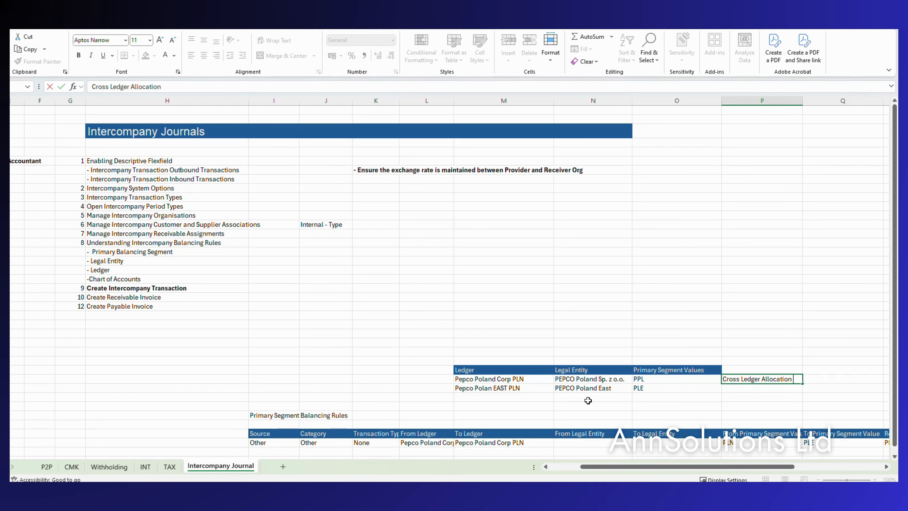
pyautogui.write(' Proces')
pyautogui.press('Return')
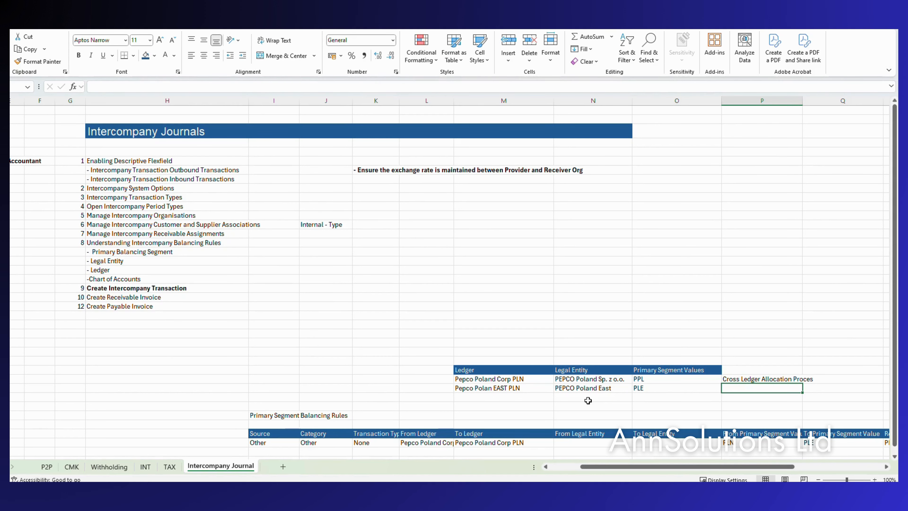
# Correct the note beside PPL to read "Cross Ledger Allocation Process"
pyautogui.press('Up')
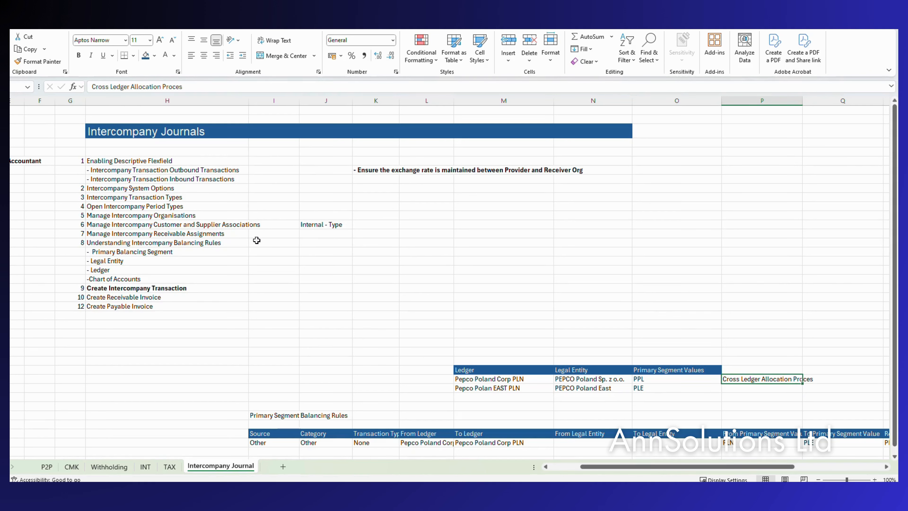
pyautogui.click(196, 87)
pyautogui.write('s')
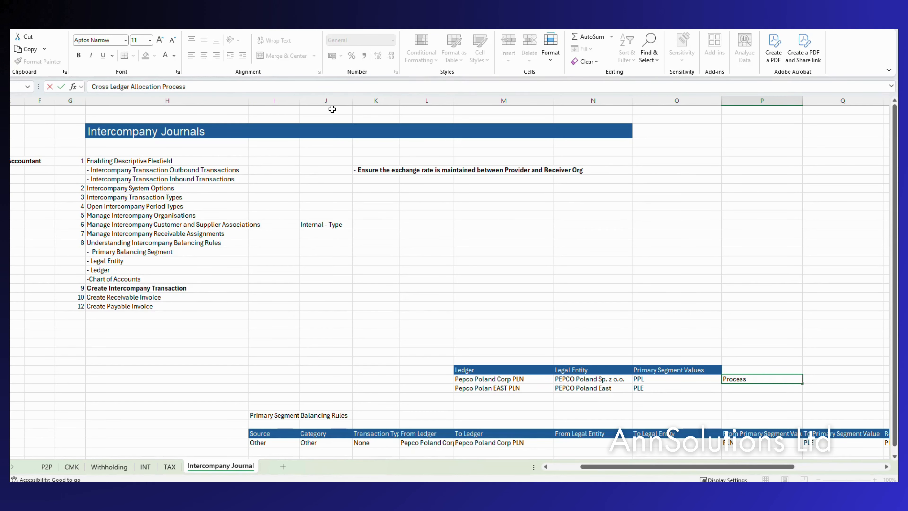
pyautogui.click(811, 380)
pyautogui.click(744, 381)
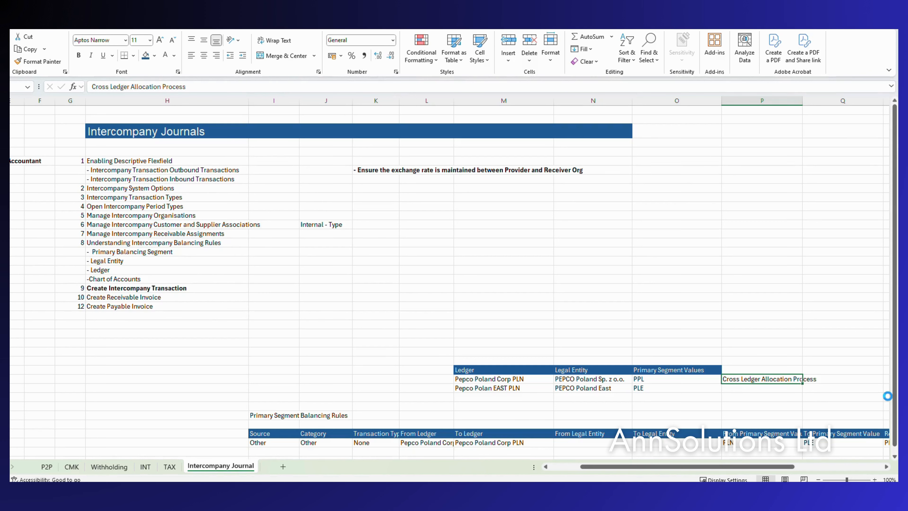
# Delete the cross ledger allocation note and the Poland East legal entity and ledger entries, then select the PLE segment value
pyautogui.press('Delete')
pyautogui.press('Left')
pyautogui.press('Left')
pyautogui.press('Down')
pyautogui.press('Delete')
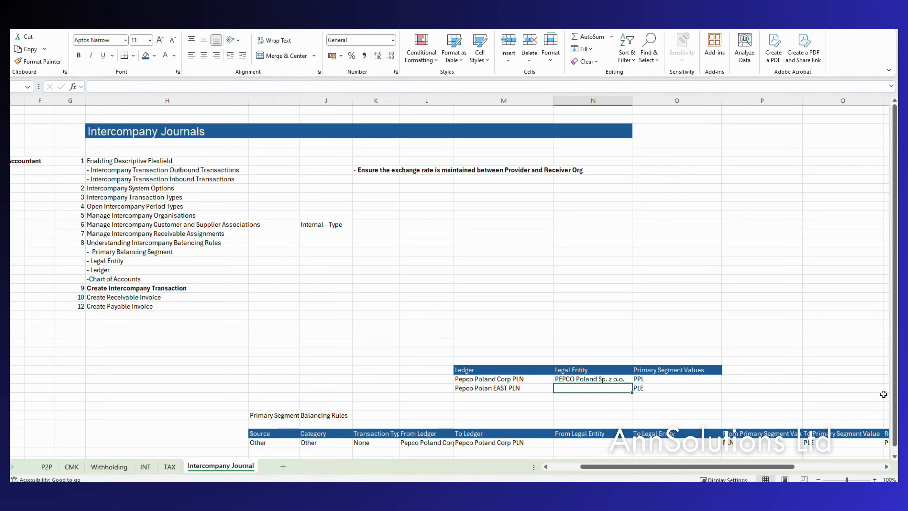
pyautogui.press('Up')
pyautogui.press('Left')
pyautogui.press('Down')
pyautogui.press('Delete')
pyautogui.press('Up')
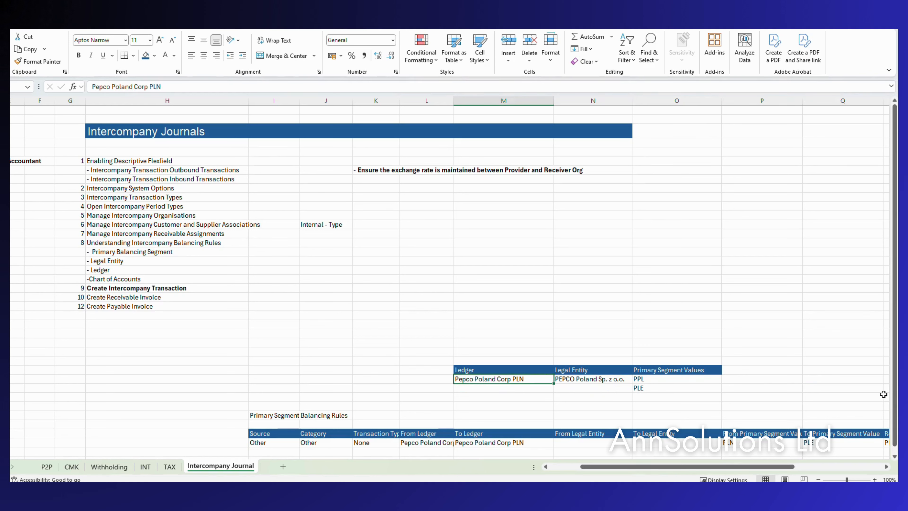
pyautogui.press('Right')
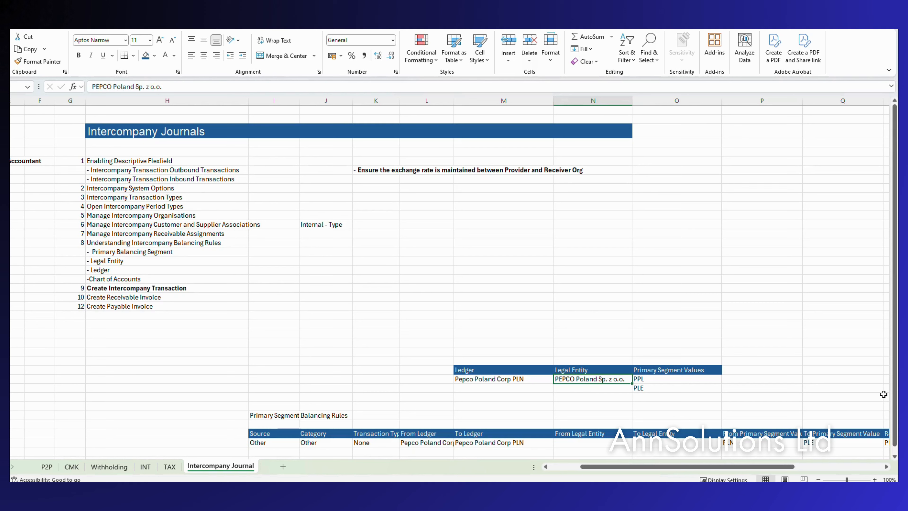
pyautogui.press('Right')
pyautogui.press('Down')
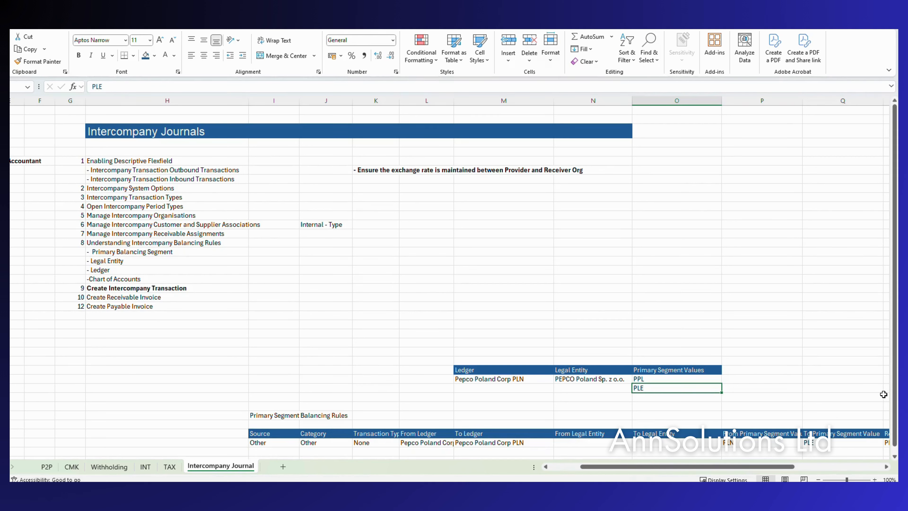
# Examine the example row of the Primary Segment Balancing Rules table around its ledger and legal entity columns
pyautogui.press('Down')
pyautogui.press('Down')
pyautogui.press('Down')
pyautogui.press('Down')
pyautogui.press('Down')
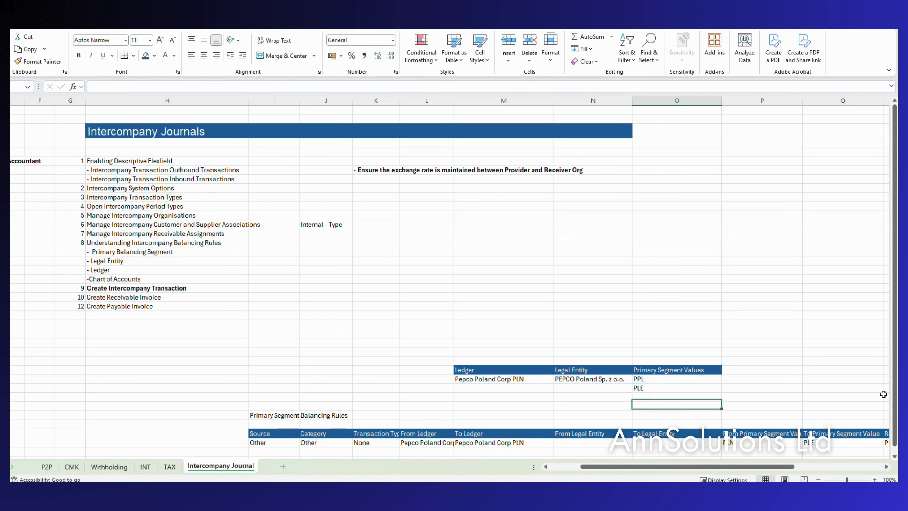
pyautogui.press('Left')
pyautogui.press('Down')
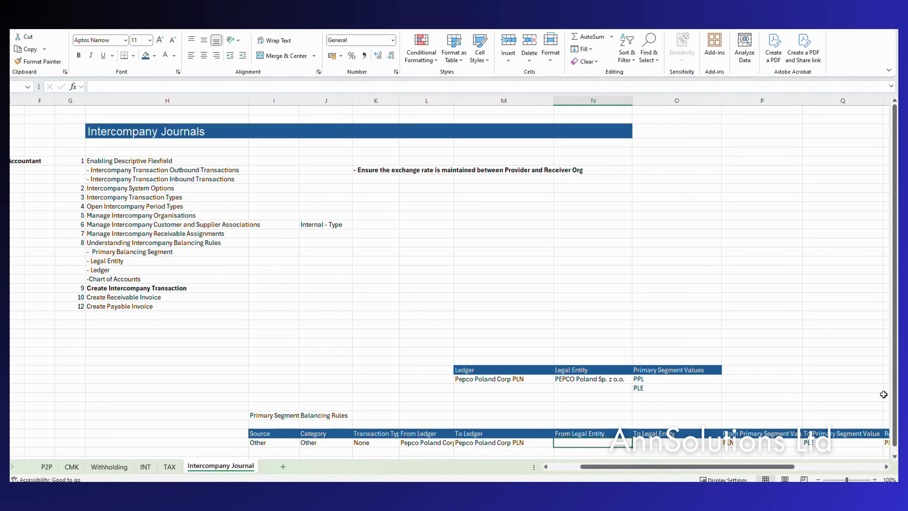
pyautogui.press('Left')
pyautogui.press('Left')
# Switch to Oracle Fusion's Journals page and search Manage Journals for accounting period 01-2025
pyautogui.hotkey('alt', 'Tab')
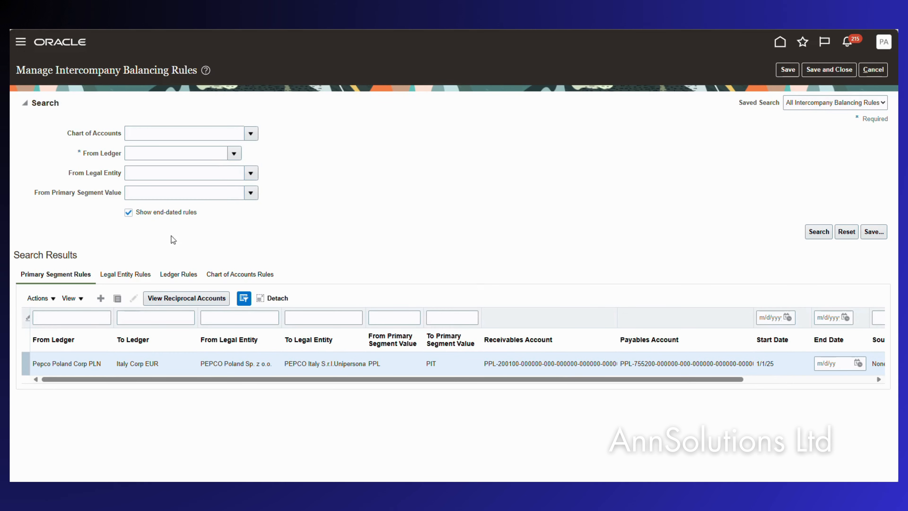
pyautogui.moveTo(14, 75)
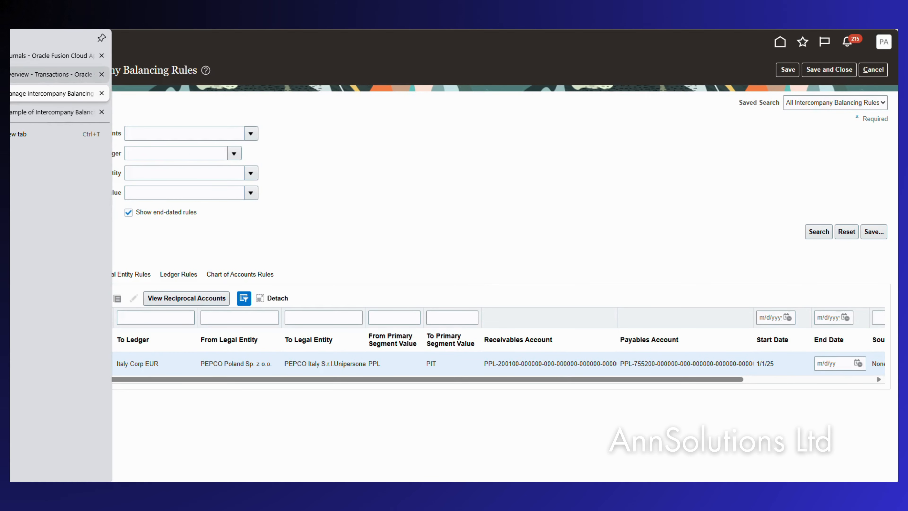
pyautogui.click(54, 55)
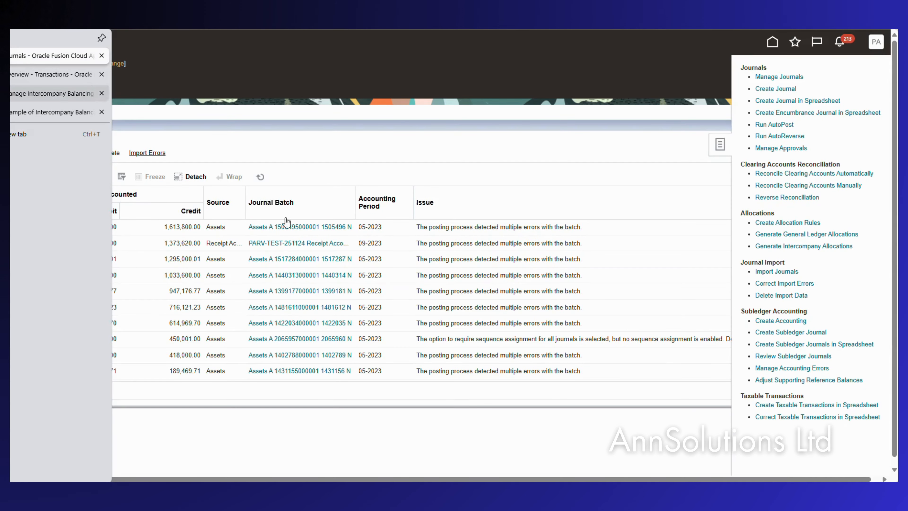
pyautogui.click(774, 76)
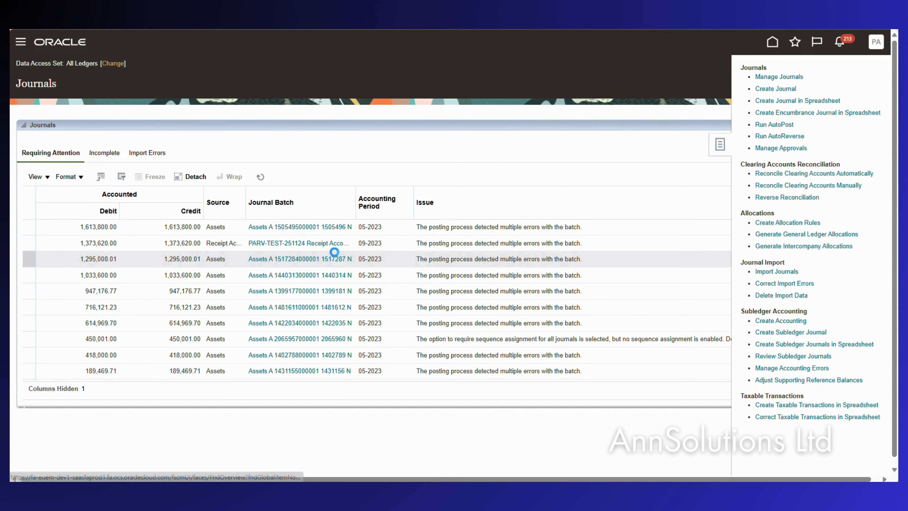
pyautogui.tripleClick(395, 186)
pyautogui.write('01')
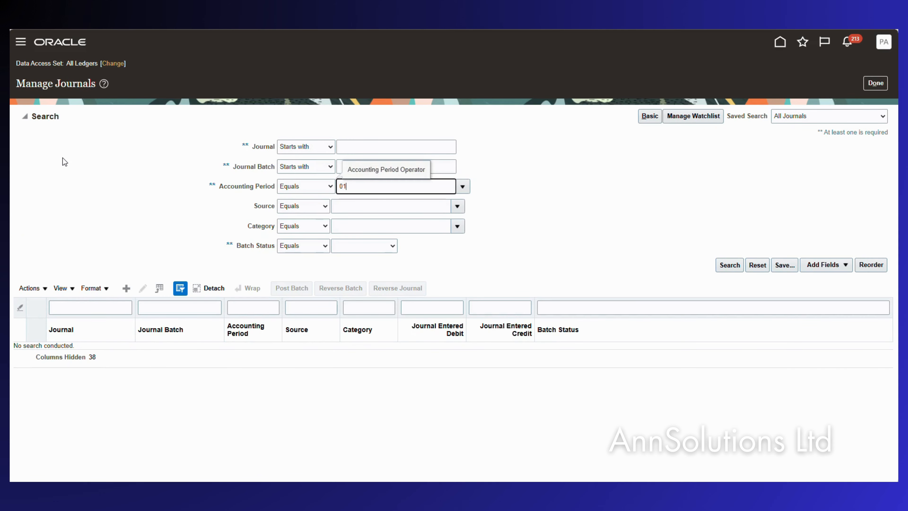
pyautogui.write('-2025')
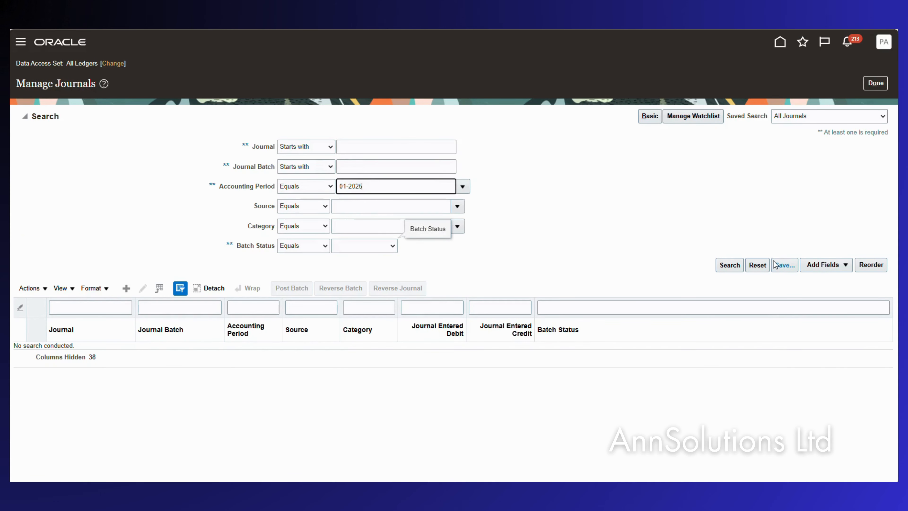
pyautogui.click(729, 266)
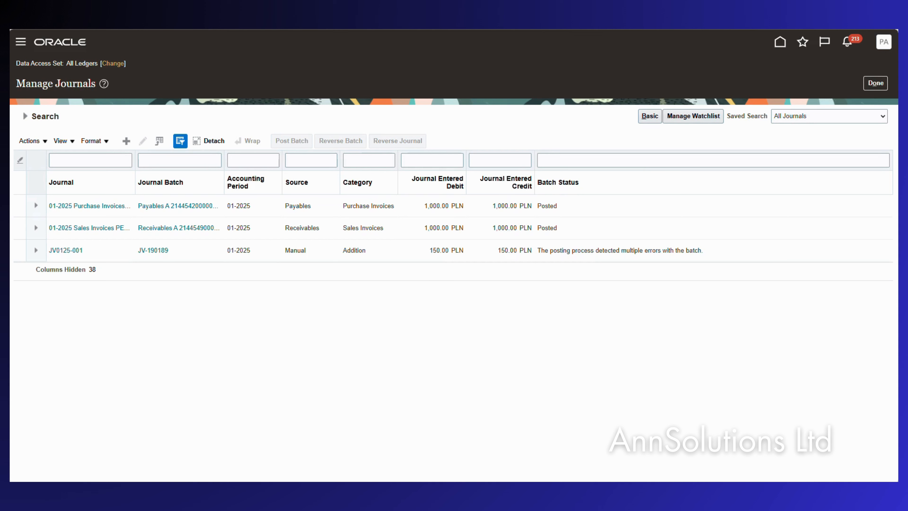
# Open the manual journal JV0125-001 and examine the accounts and amounts on its PPL and PLE lines
pyautogui.click(65, 249)
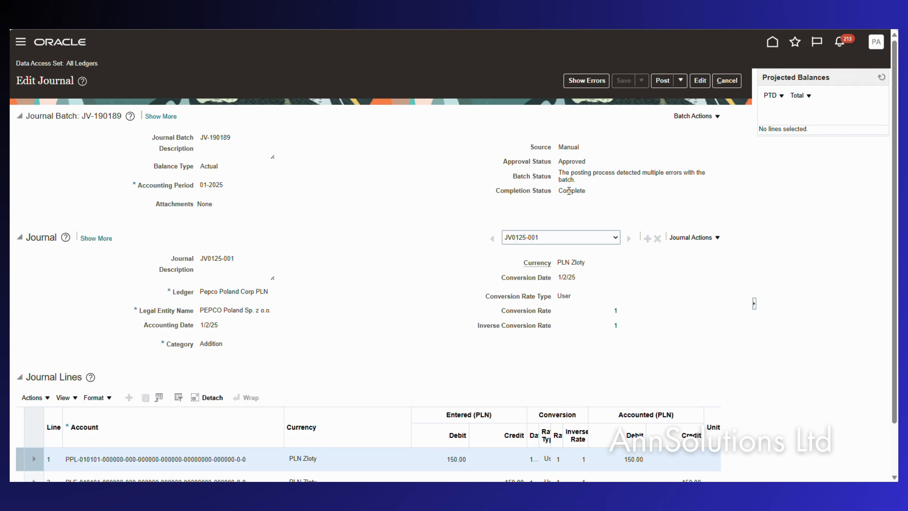
pyautogui.scroll(-2, 256, 263)
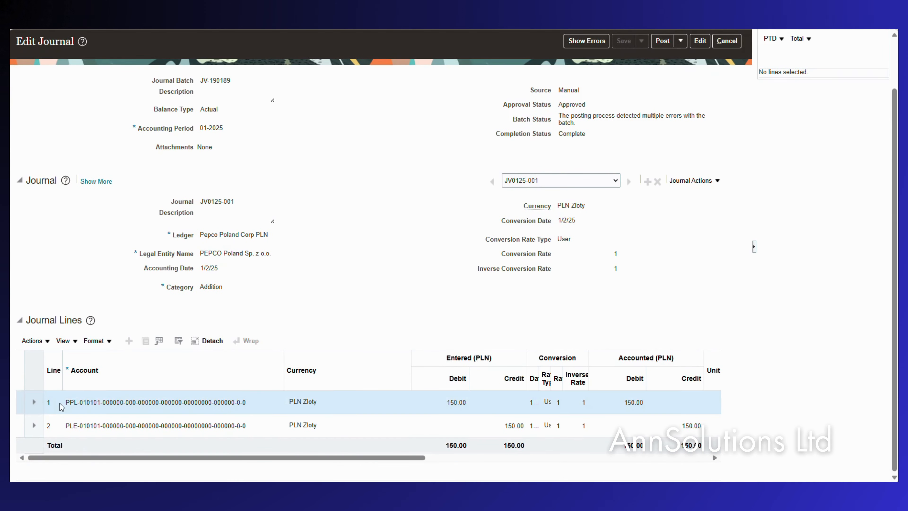
pyautogui.moveTo(67, 404); pyautogui.dragTo(249, 402)
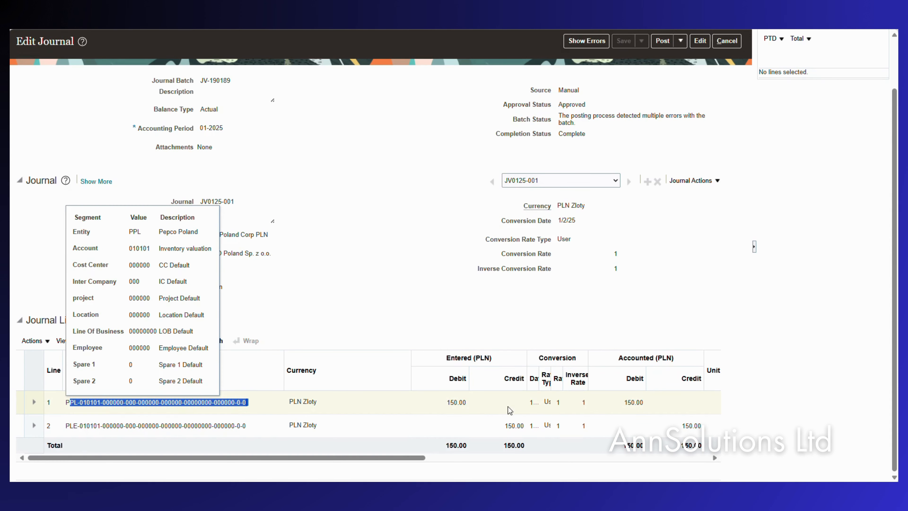
pyautogui.doubleClick(456, 402)
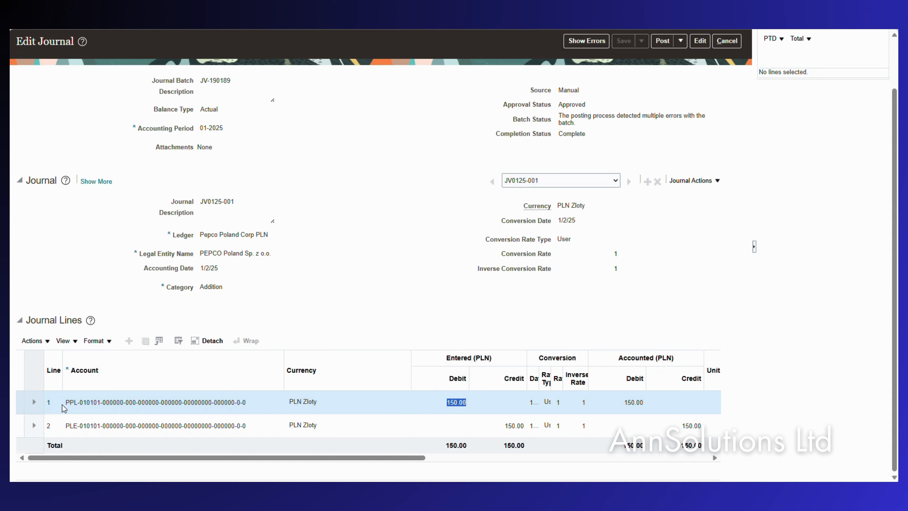
pyautogui.moveTo(65, 402); pyautogui.dragTo(264, 403)
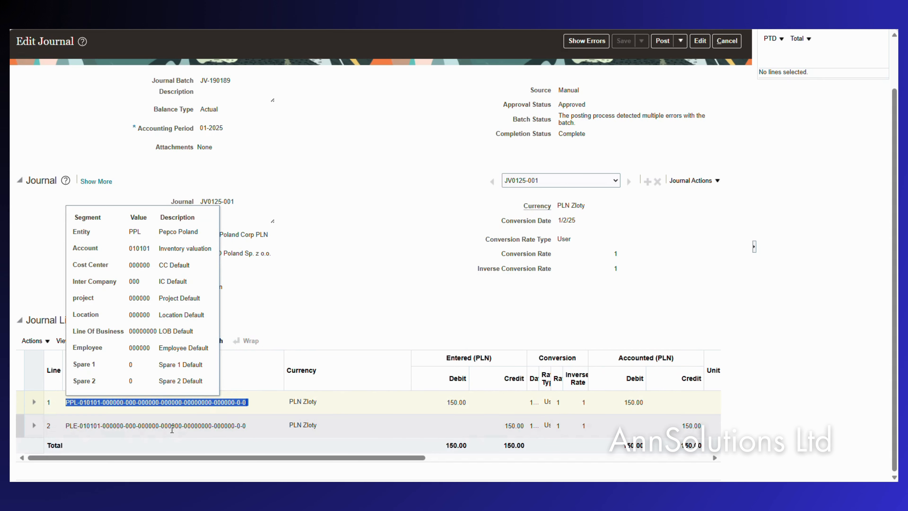
pyautogui.click(74, 425)
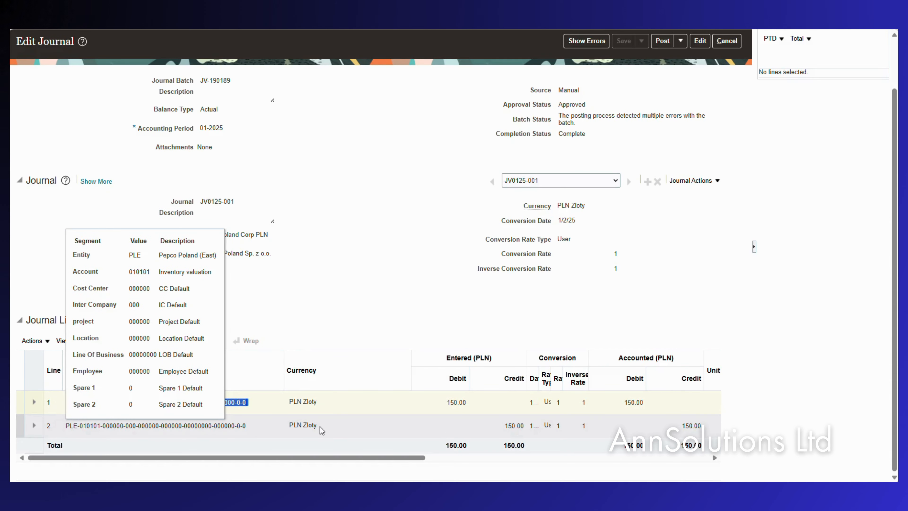
pyautogui.click(403, 226)
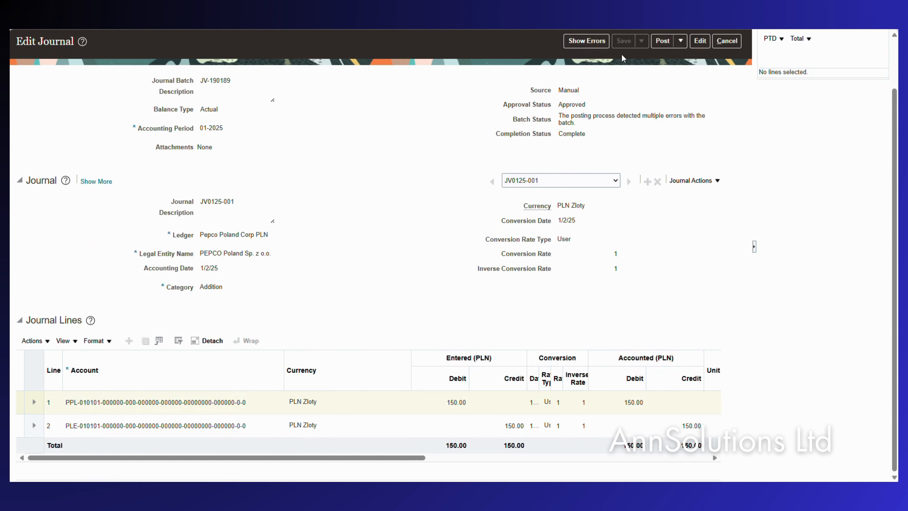
# Review the posting errors of journal JV0125-001 and return to the journal list
pyautogui.click(584, 41)
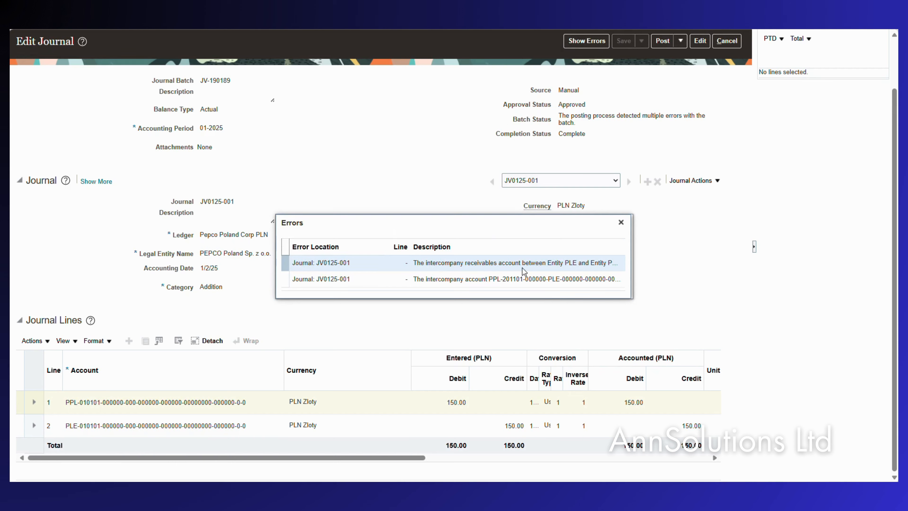
pyautogui.moveTo(598, 263); pyautogui.dragTo(404, 254)
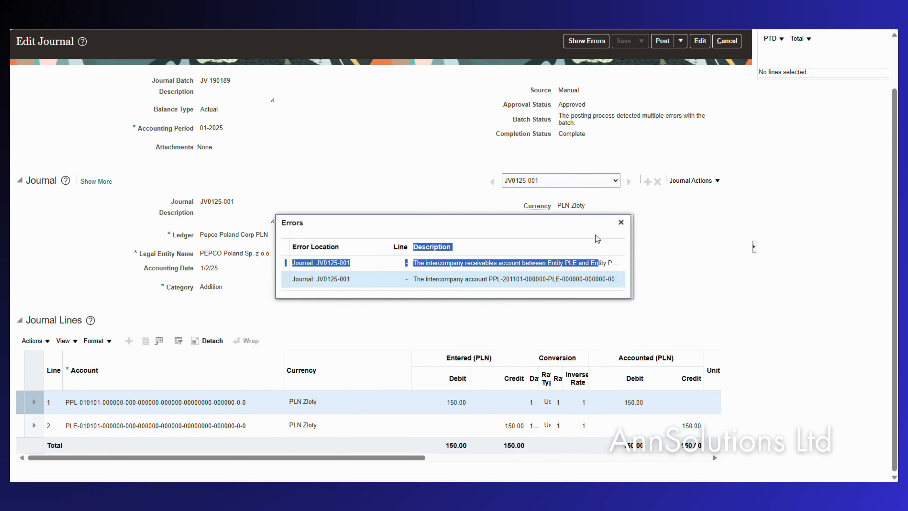
pyautogui.click(621, 223)
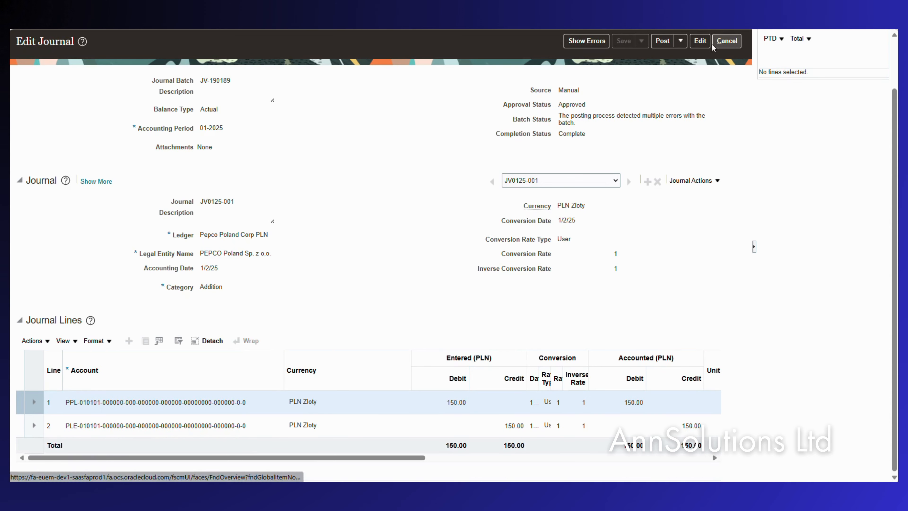
pyautogui.click(725, 42)
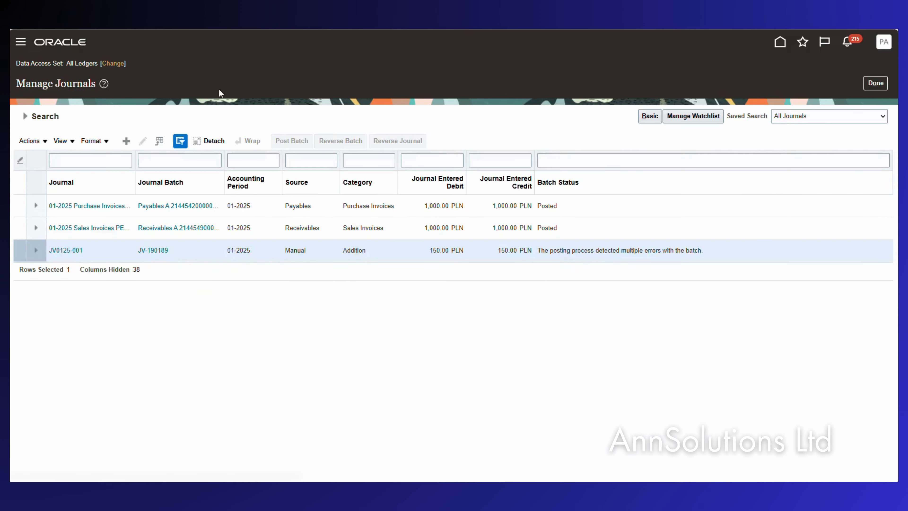
# Return to Manage Intercompany Balancing Rules and review the legal entity, ledger, chart of accounts and primary segment rules
pyautogui.moveTo(27, 73)
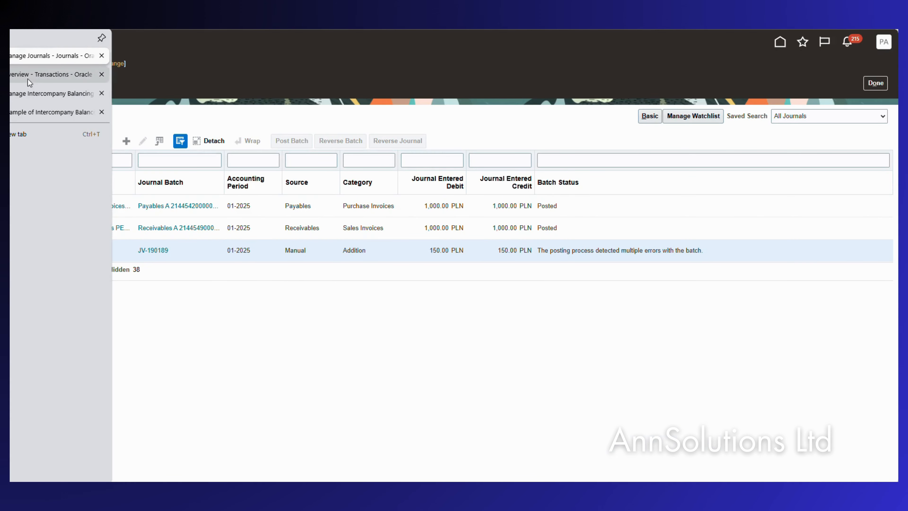
pyautogui.click(11, 98)
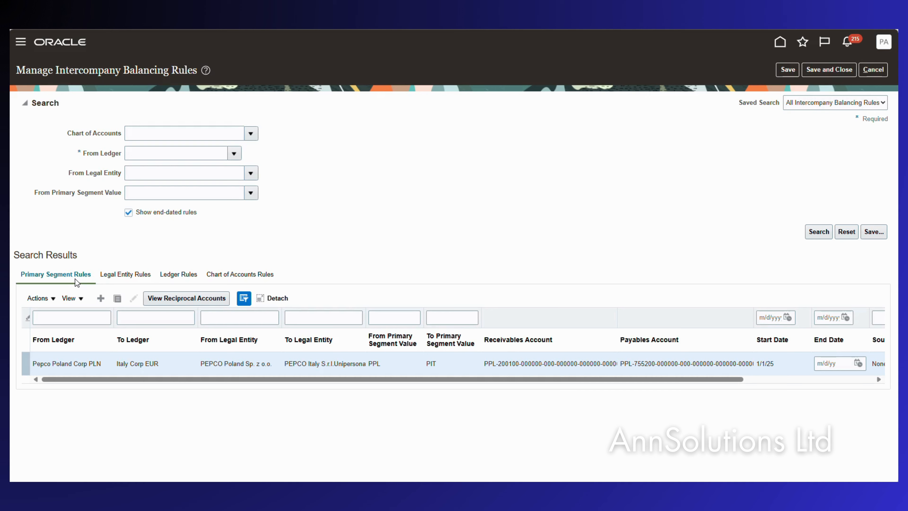
pyautogui.click(125, 275)
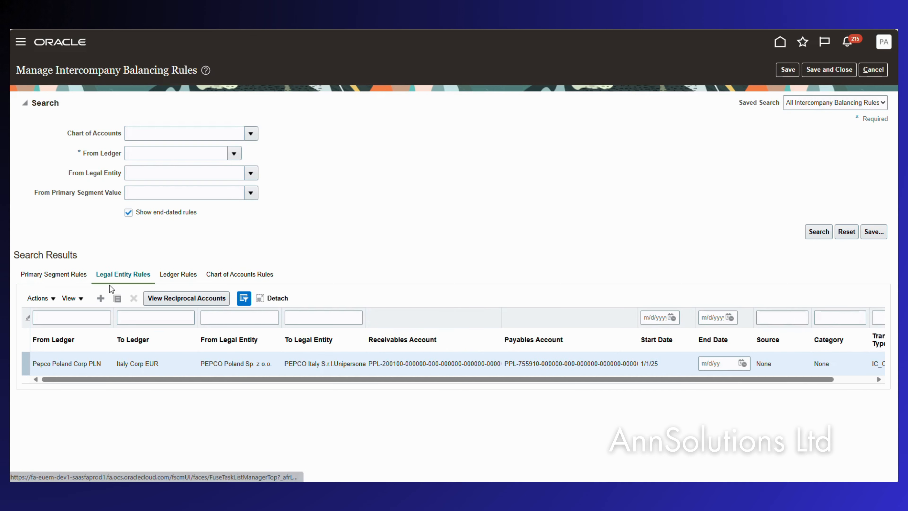
pyautogui.click(186, 275)
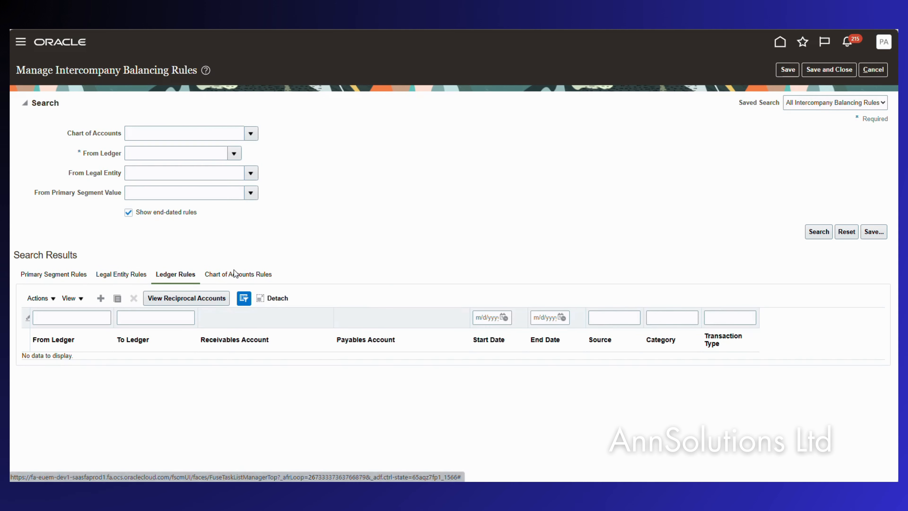
pyautogui.click(225, 275)
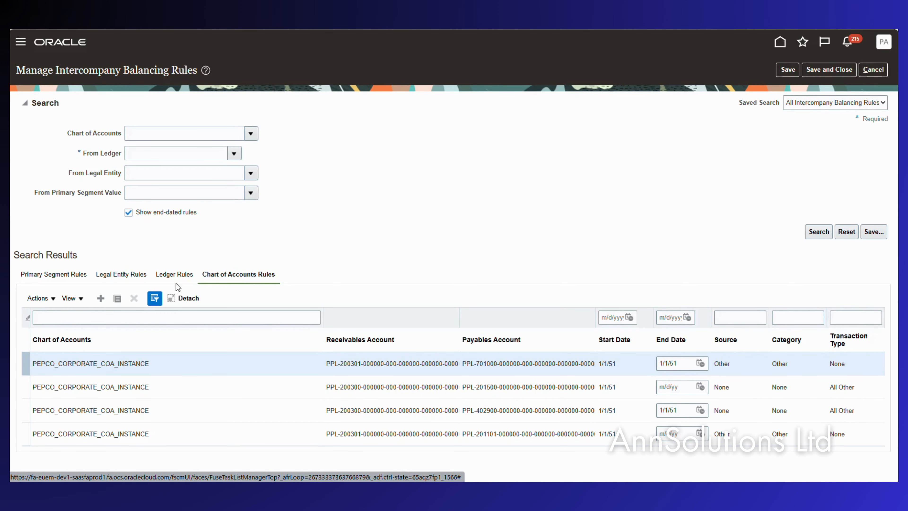
pyautogui.click(45, 275)
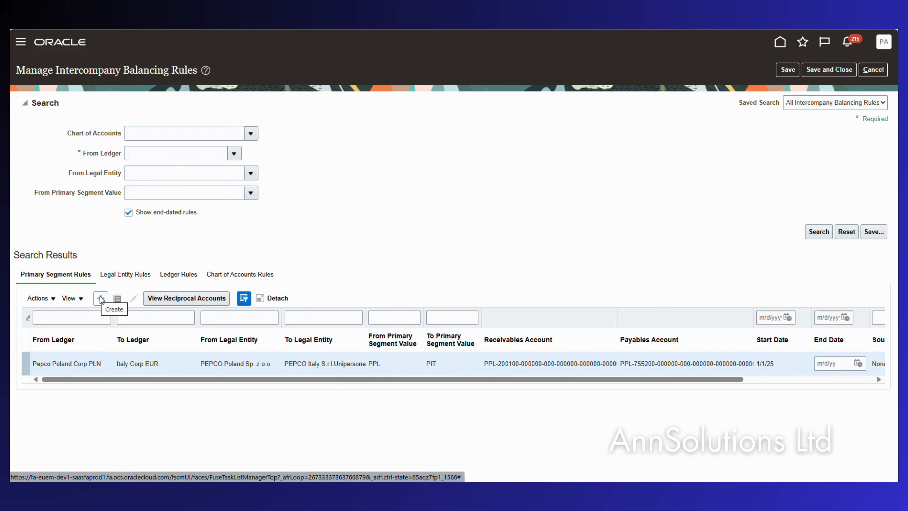
# Create a new primary segment balancing rule, set its source to Other and choose its category
pyautogui.click(101, 299)
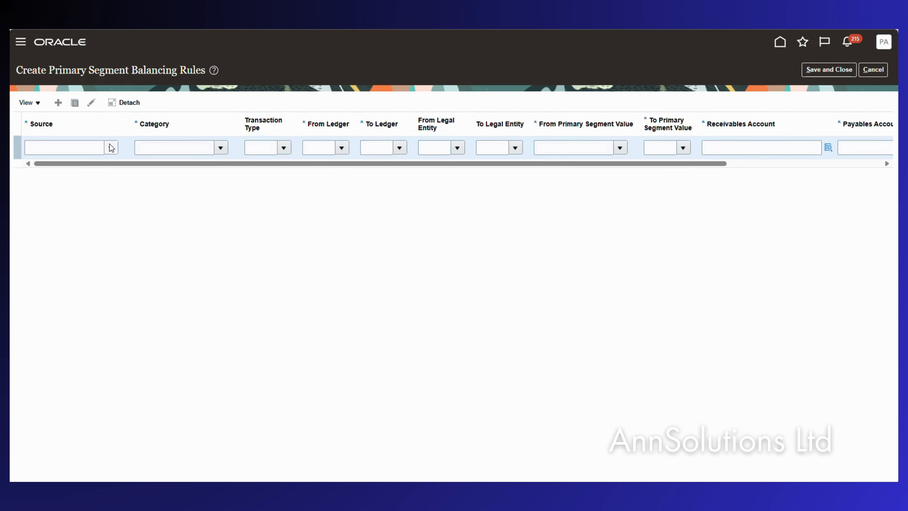
pyautogui.click(111, 148)
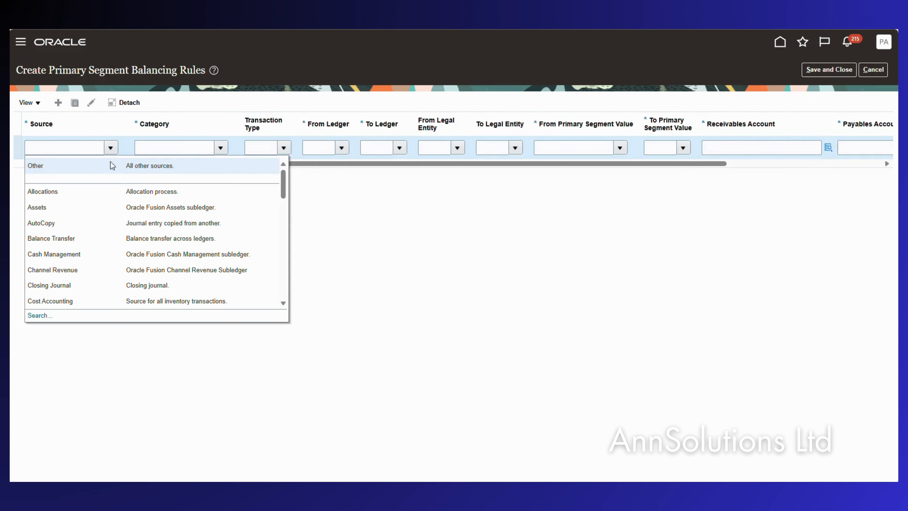
pyautogui.click(45, 166)
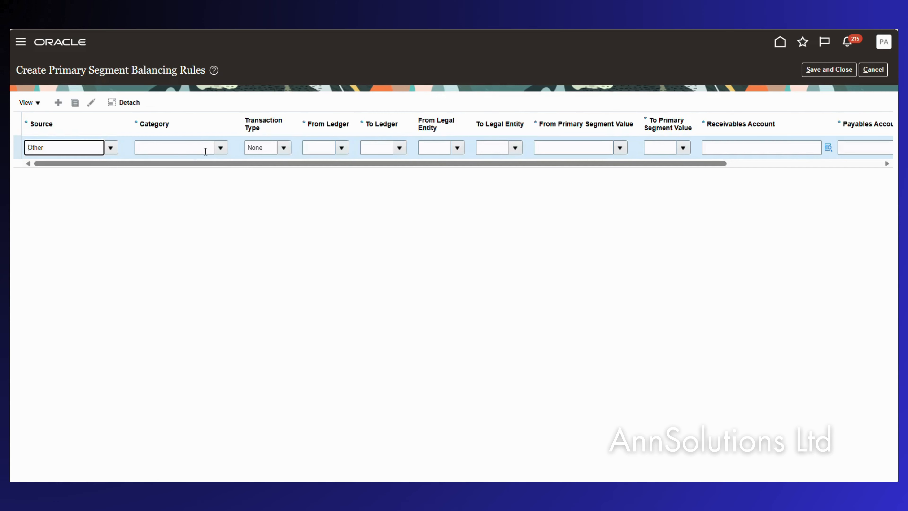
pyautogui.click(220, 150)
pyautogui.click(164, 171)
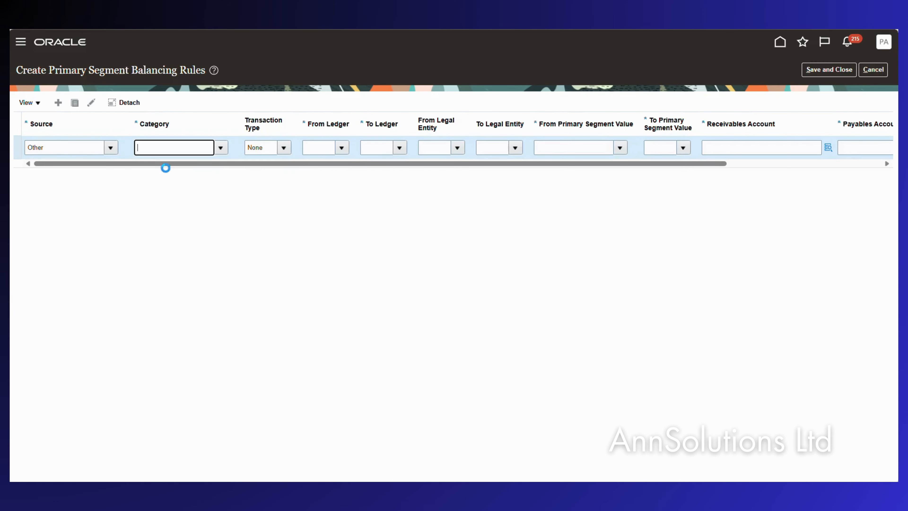
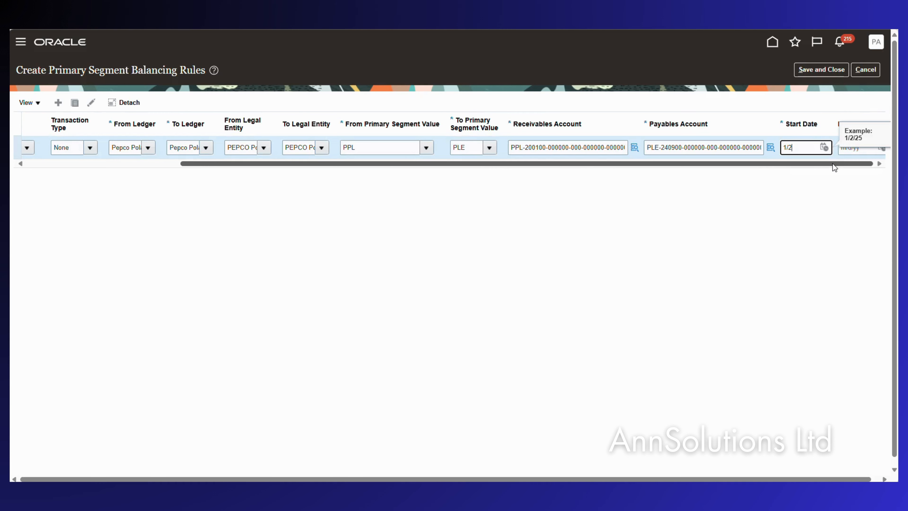
# Set the start date of the PPL to PLE balancing rule to 1/1/25, save the rule and leave the rules page
pyautogui.press('BackSpace')
pyautogui.write('1/')
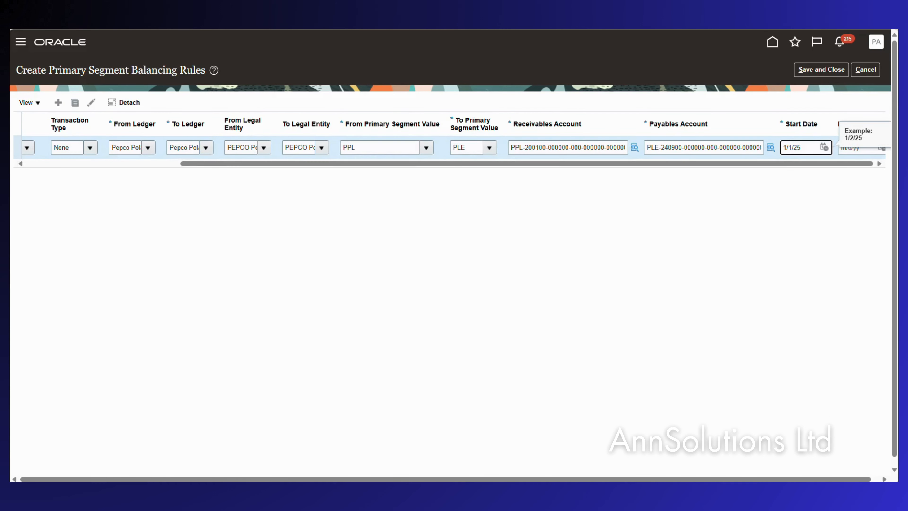
pyautogui.click(815, 68)
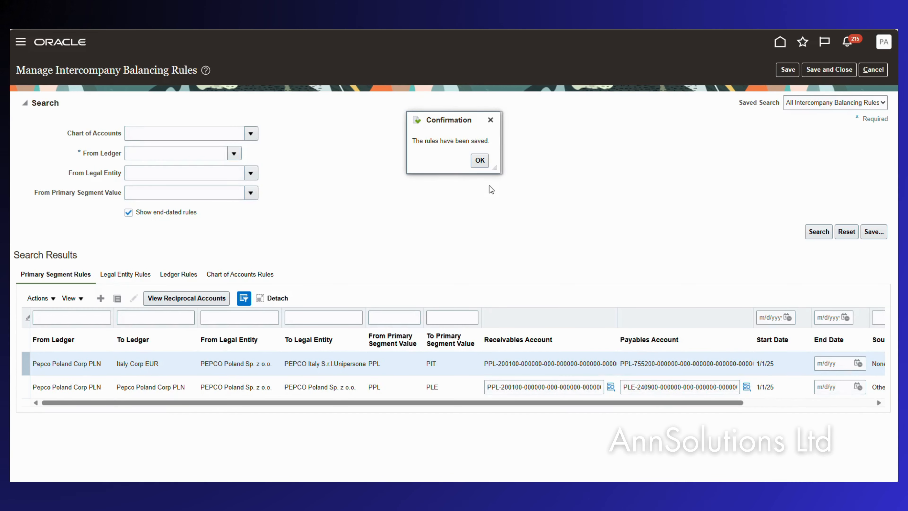
pyautogui.click(480, 161)
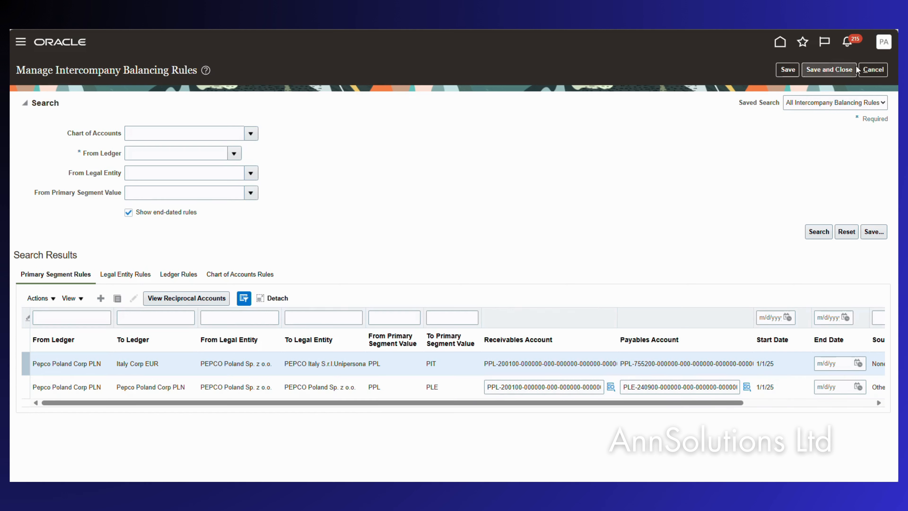
pyautogui.click(873, 69)
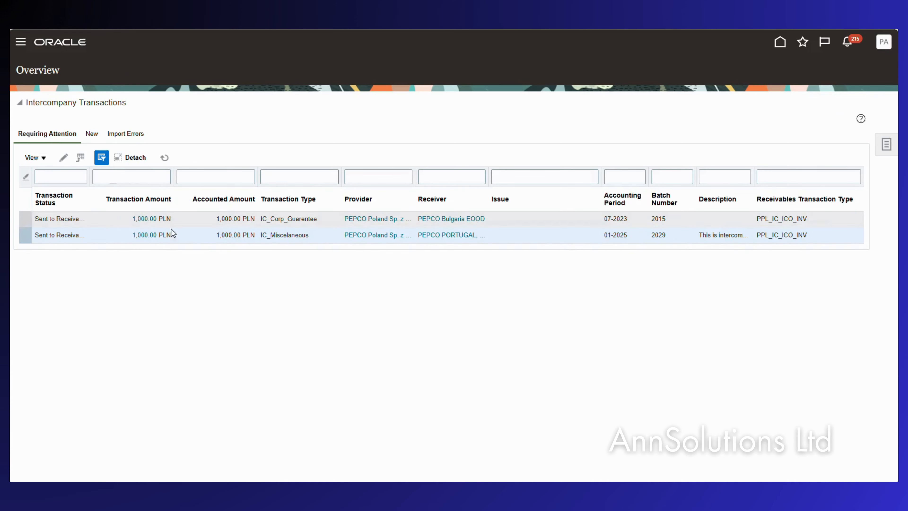
# Return to the journal list, open journal JV0125-001 for editing and accept putting it back to the unapproved state
pyautogui.click(786, 40)
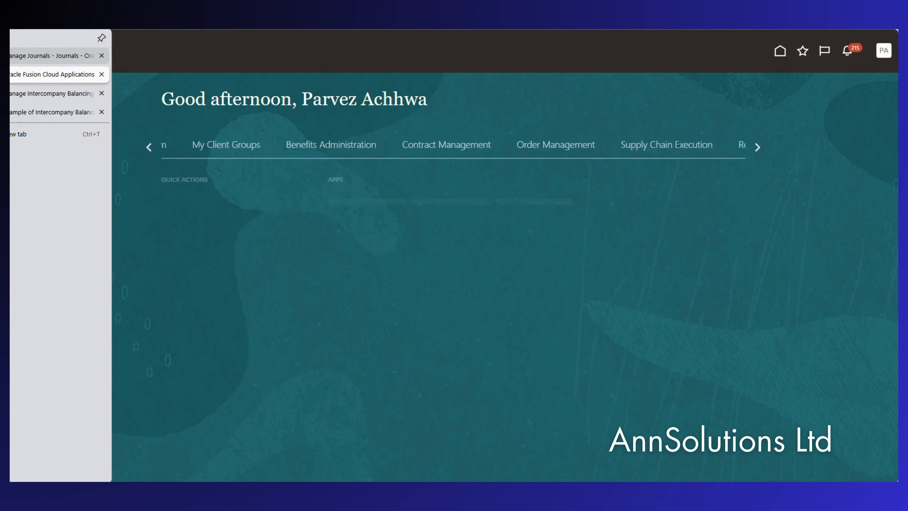
pyautogui.click(52, 55)
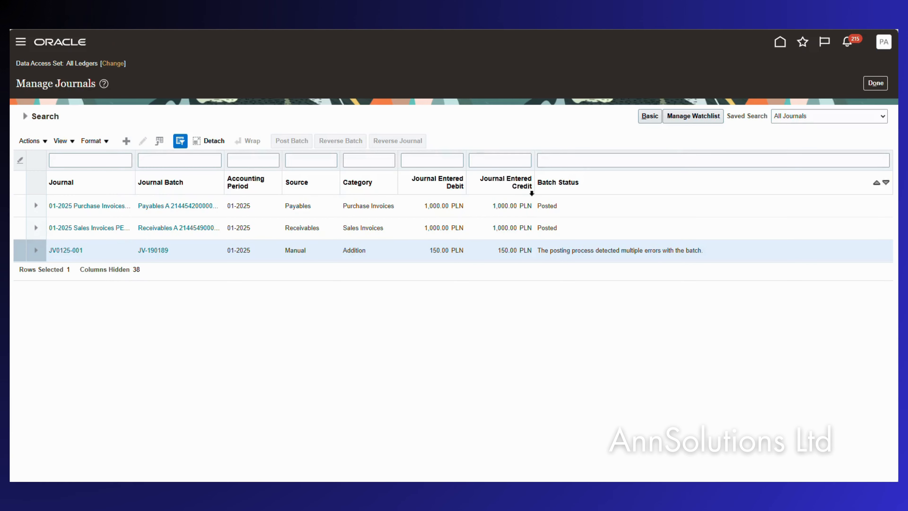
pyautogui.click(66, 250)
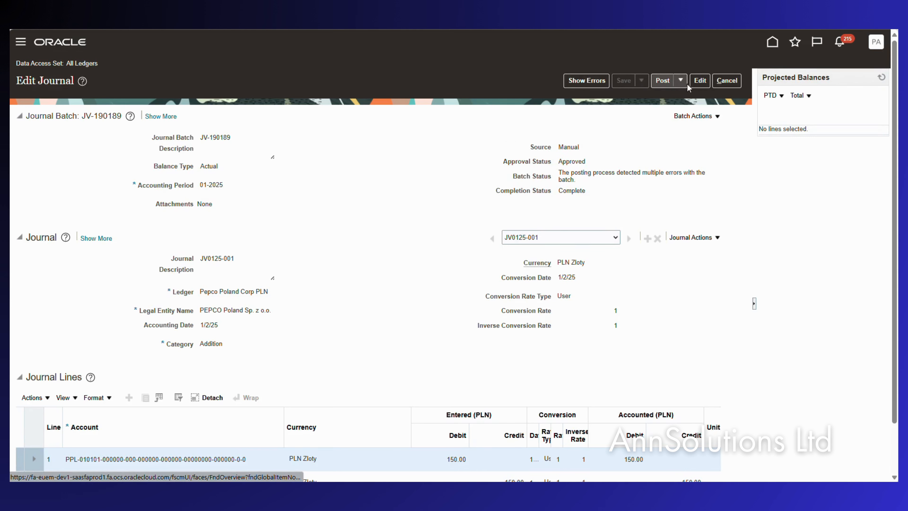
pyautogui.click(700, 80)
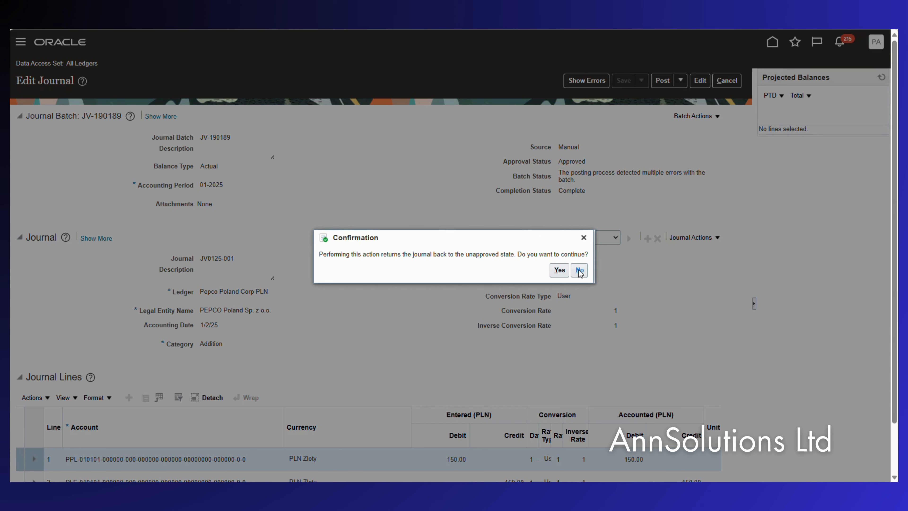
pyautogui.click(559, 271)
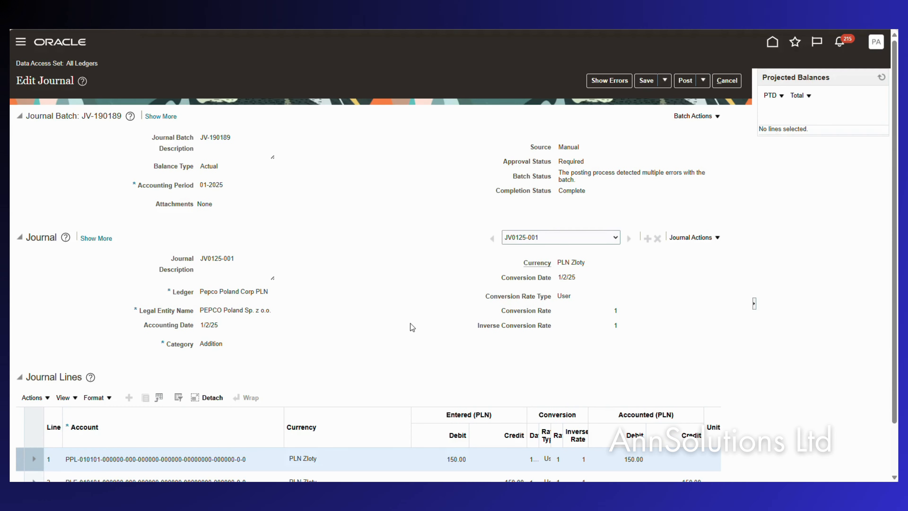
# Post journal JV0125-001 again with its work saved automatically, and approve the journal
pyautogui.scroll(-2, 359, 326)
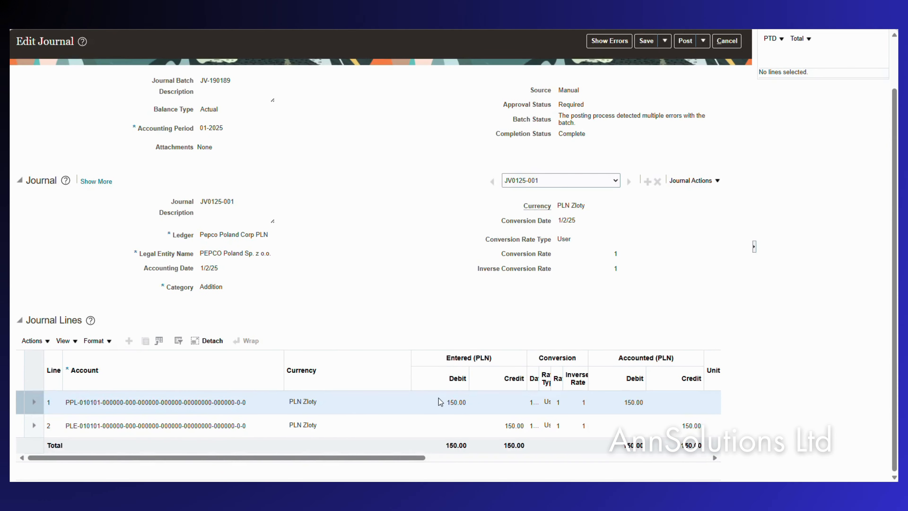
pyautogui.click(441, 402)
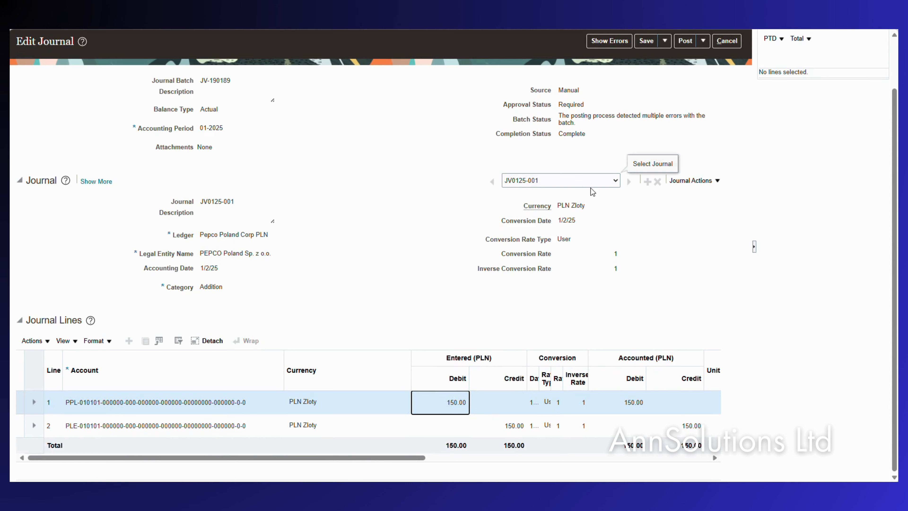
pyautogui.click(230, 403)
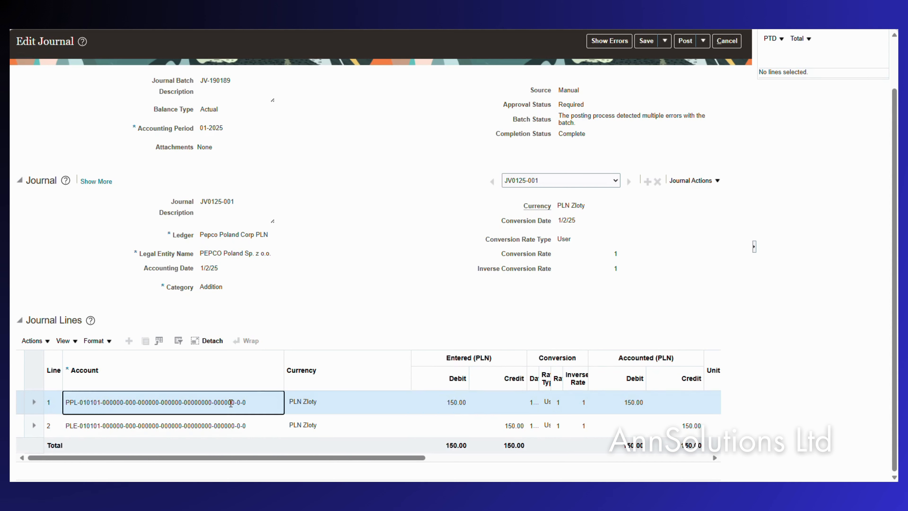
pyautogui.doubleClick(456, 402)
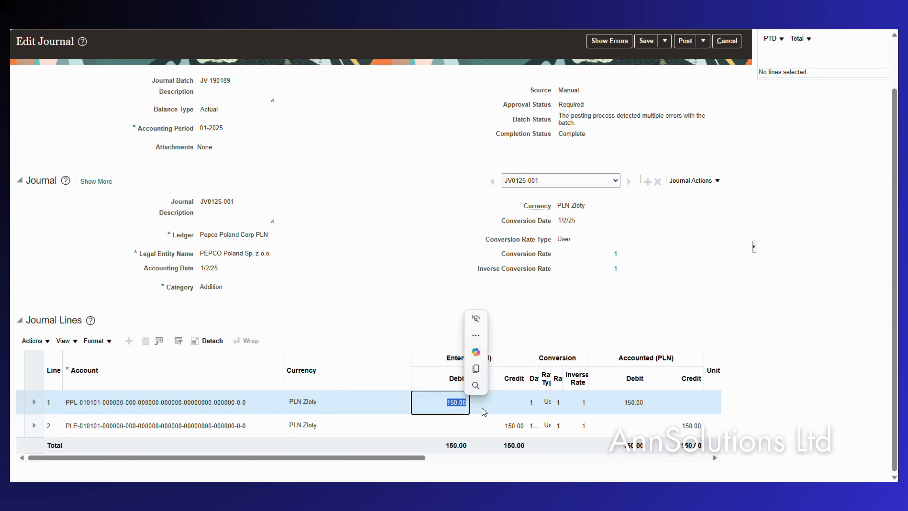
pyautogui.tripleClick(522, 253)
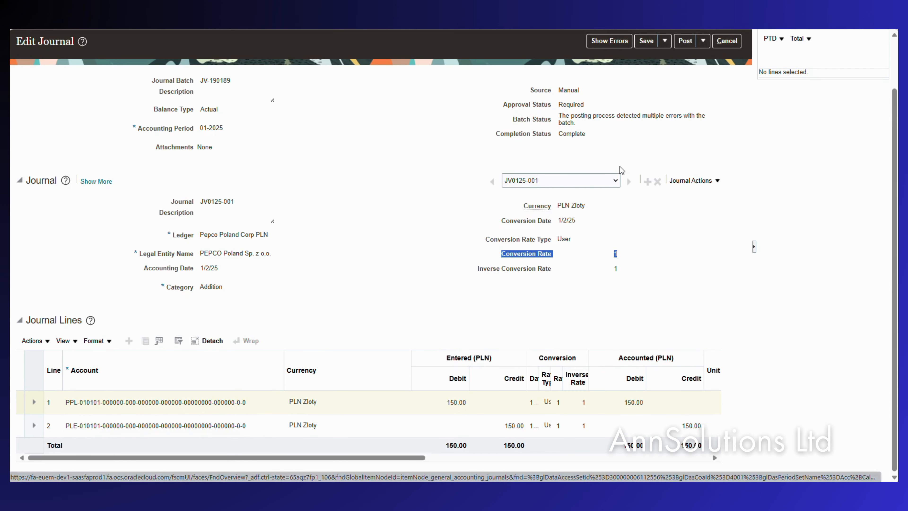
pyautogui.scroll(2, 618, 171)
pyautogui.click(684, 81)
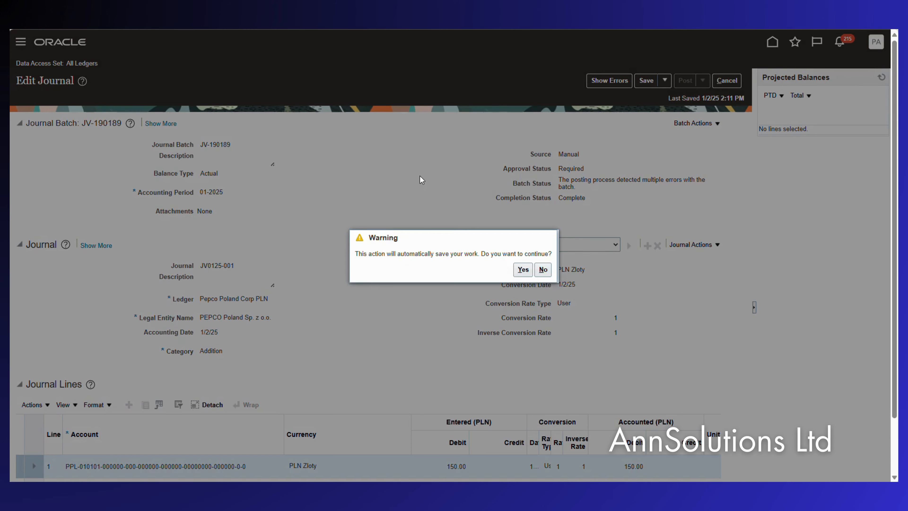
pyautogui.click(523, 269)
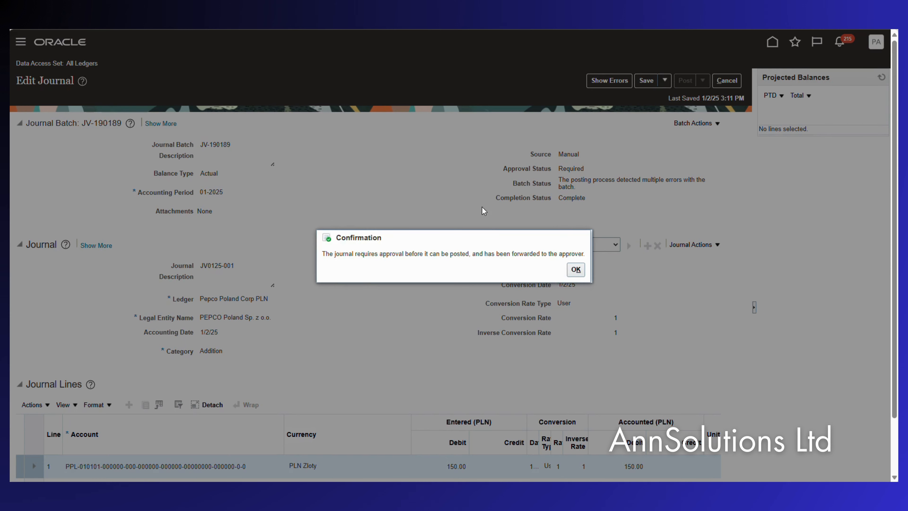
pyautogui.click(576, 270)
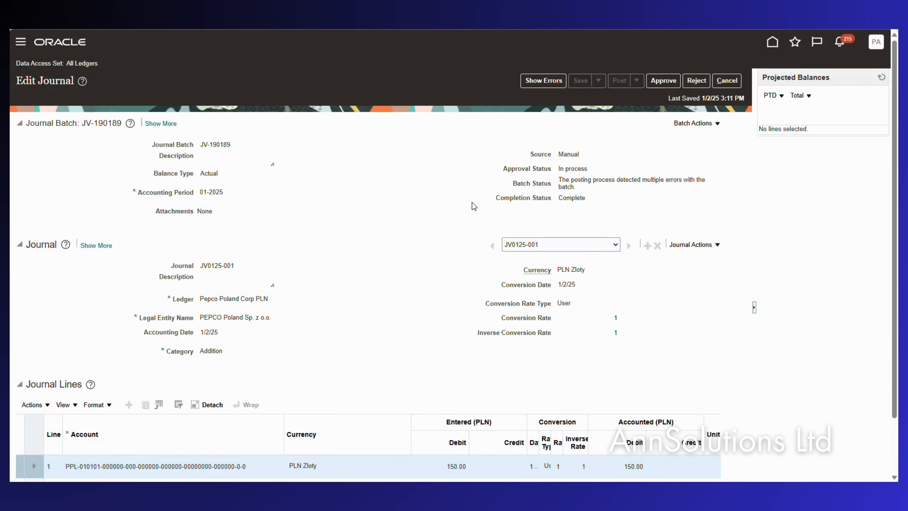
pyautogui.click(664, 81)
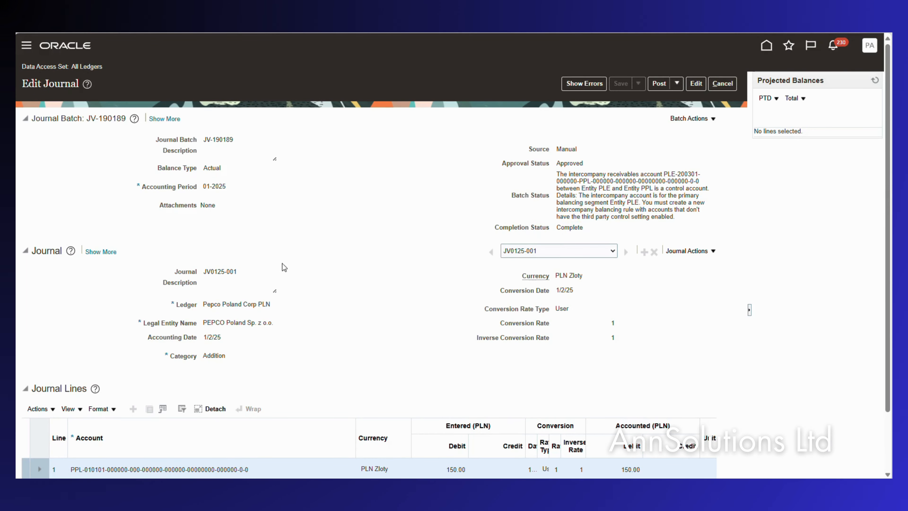
# Examine the PLE journal line's account segments, the batch status and the posting error details of journal JV0125-001
pyautogui.scroll(-2, 157, 358)
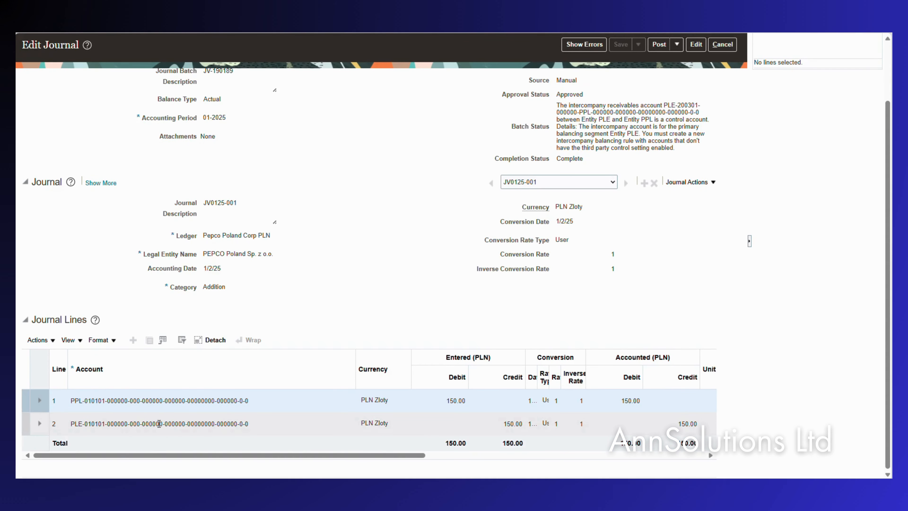
pyautogui.moveTo(160, 424)
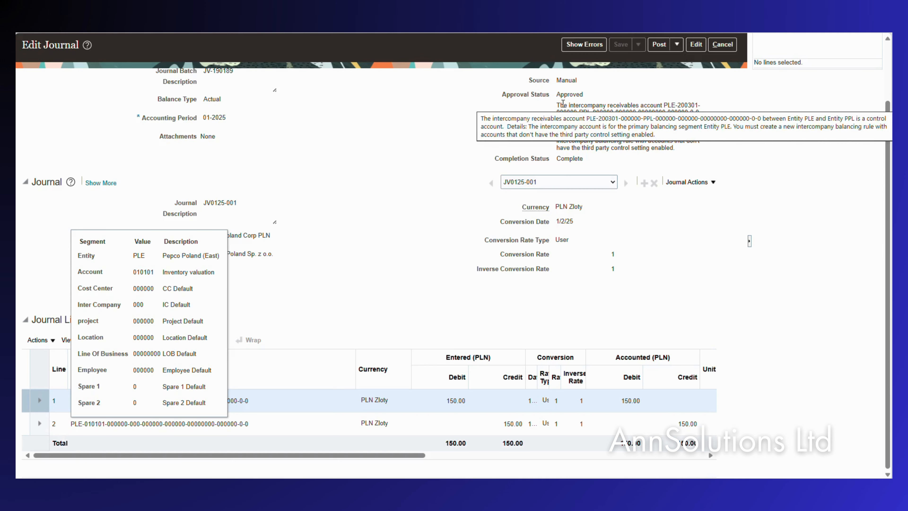
pyautogui.click(495, 74)
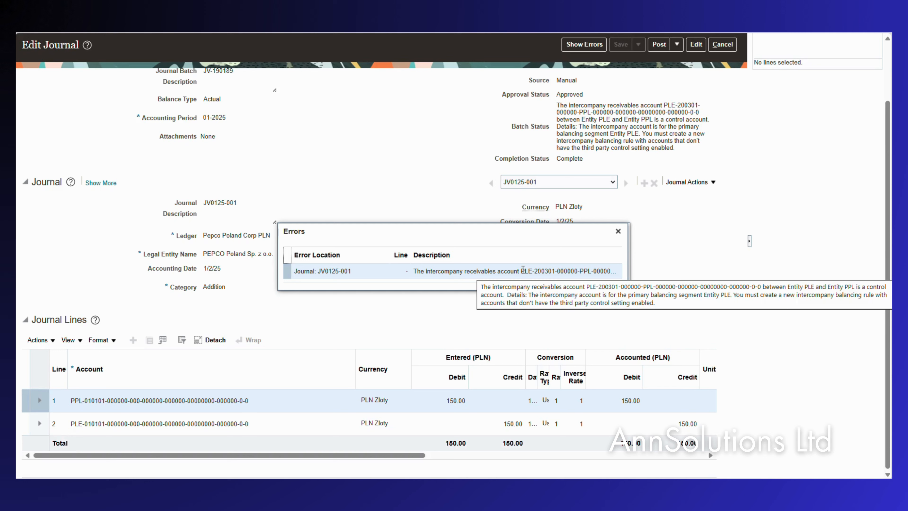
# Switch to Manage Intercompany Balancing Rules and create a new chart of accounts rule with source Other
pyautogui.moveTo(16, 81)
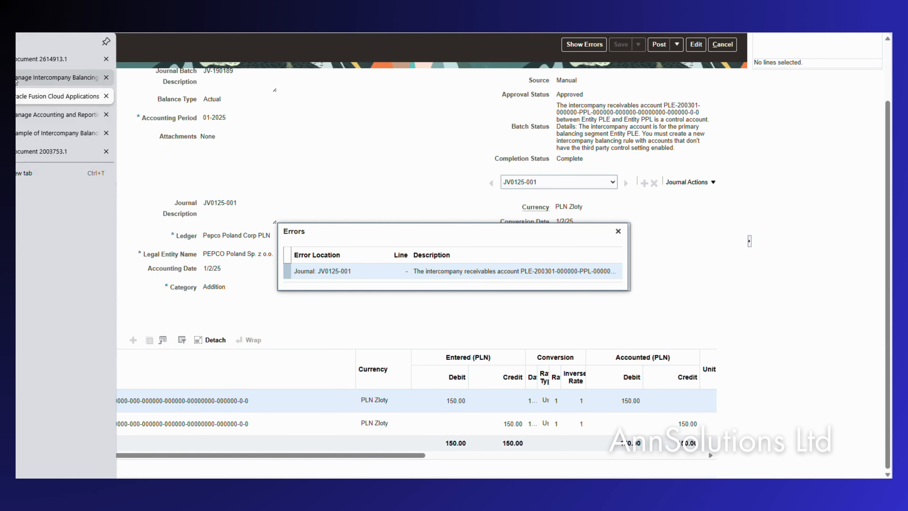
pyautogui.click(57, 78)
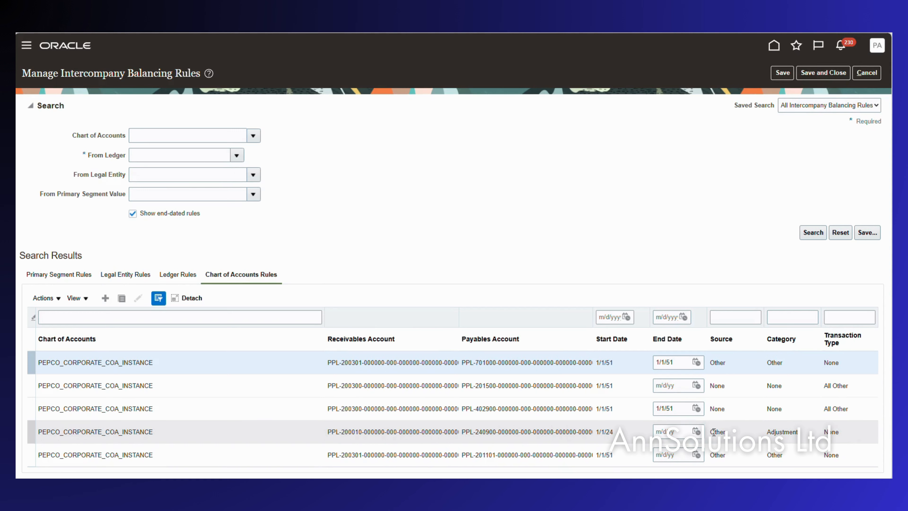
pyautogui.click(803, 435)
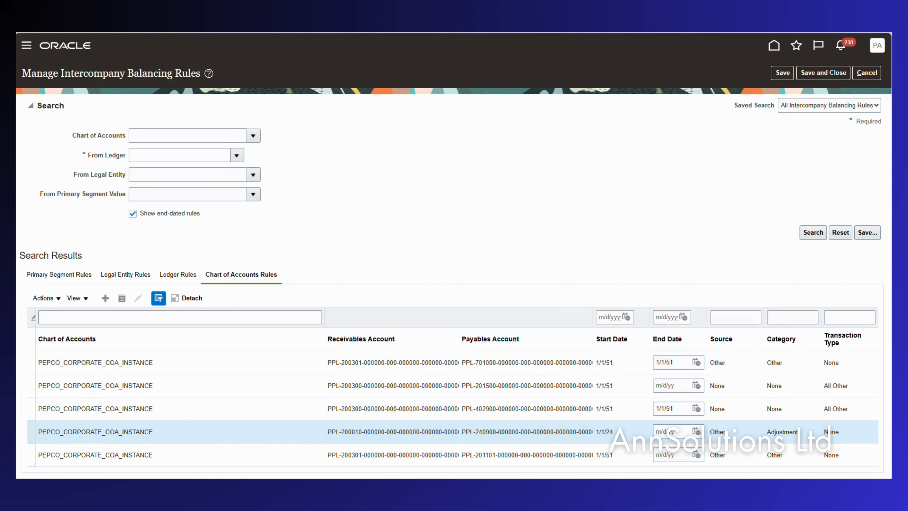
pyautogui.click(105, 298)
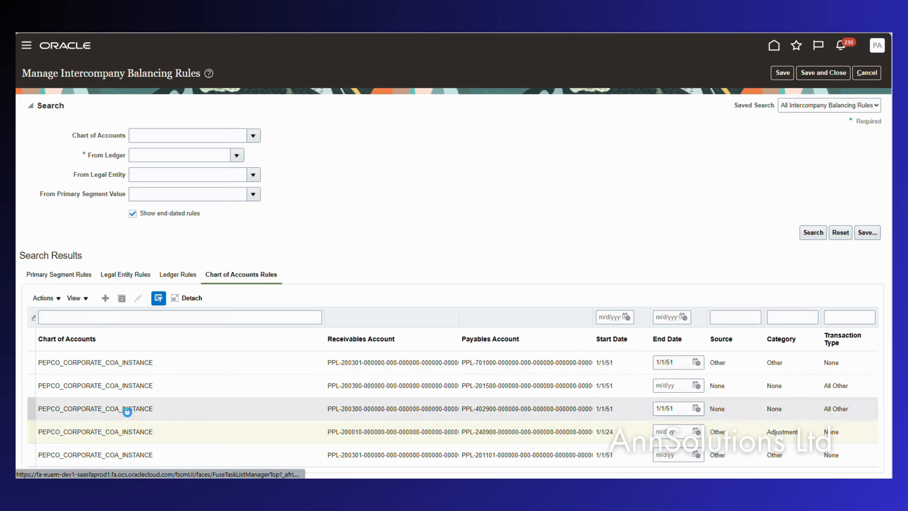
pyautogui.click(50, 149)
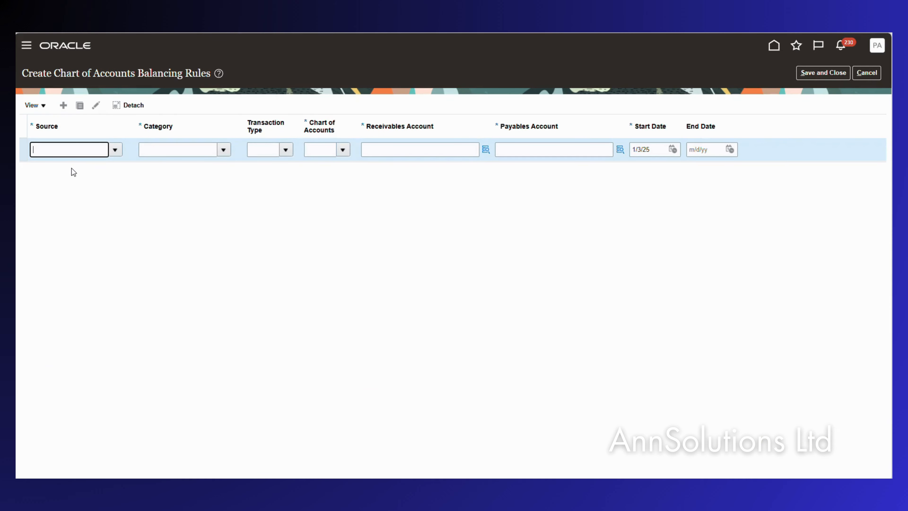
pyautogui.write('Other')
pyautogui.press('Tab')
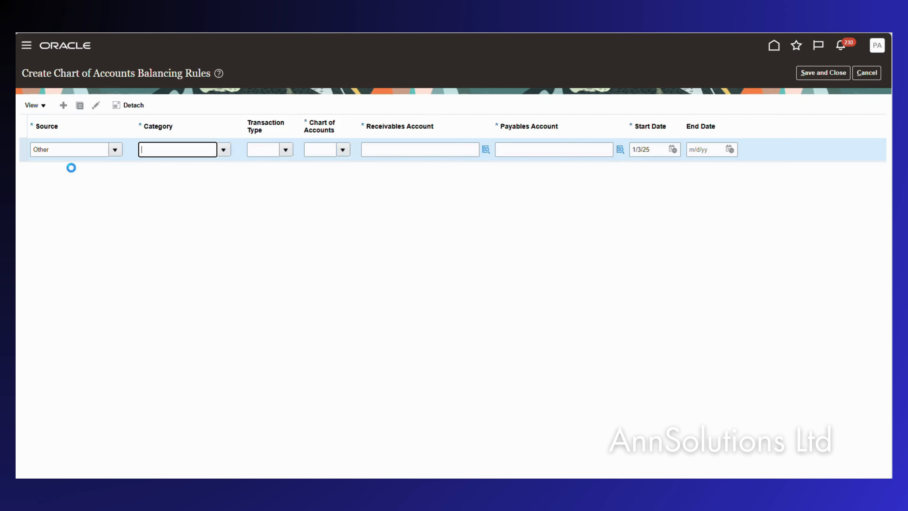
# Set the new rule's category to Addition and its chart of accounts to PEPCO_CORPORATE_COA_INSTANCE
pyautogui.click(225, 149)
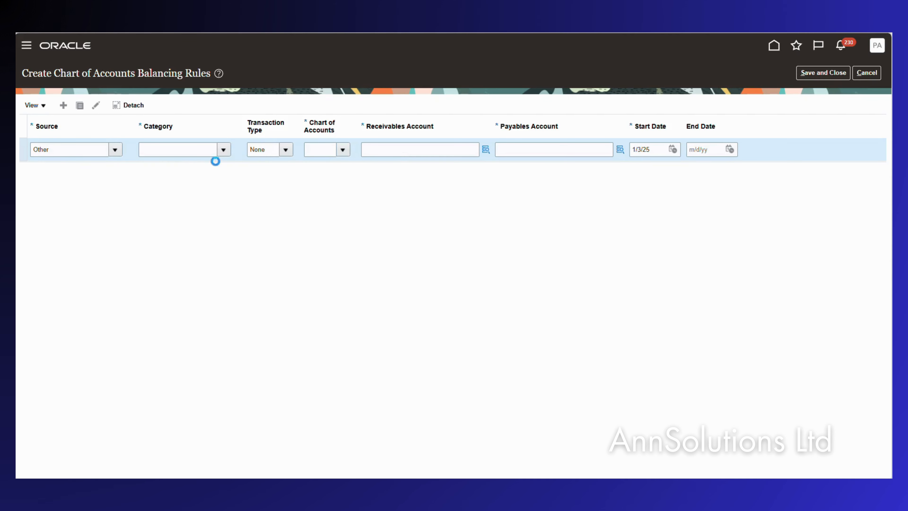
pyautogui.click(166, 235)
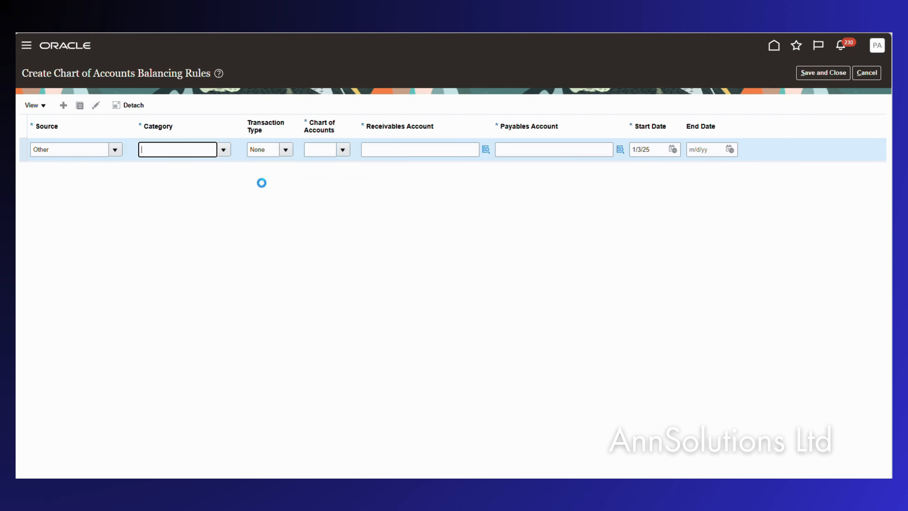
pyautogui.click(343, 149)
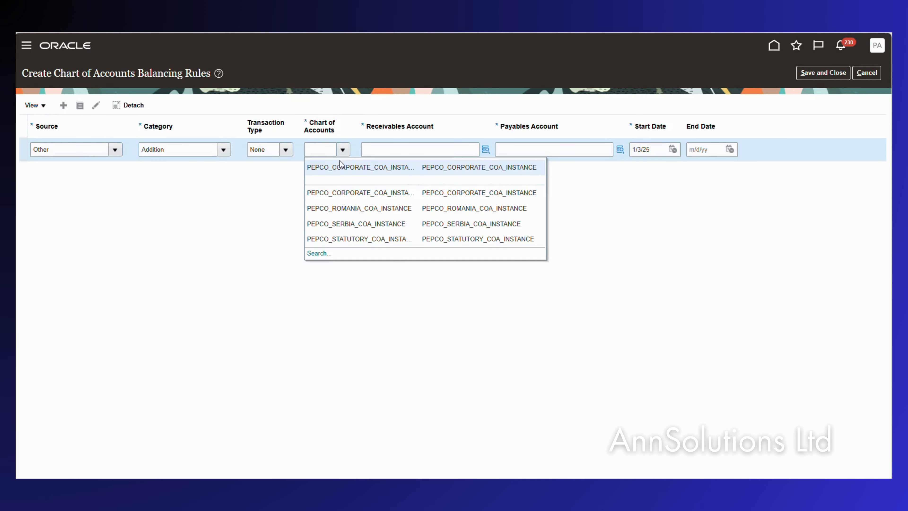
pyautogui.click(355, 167)
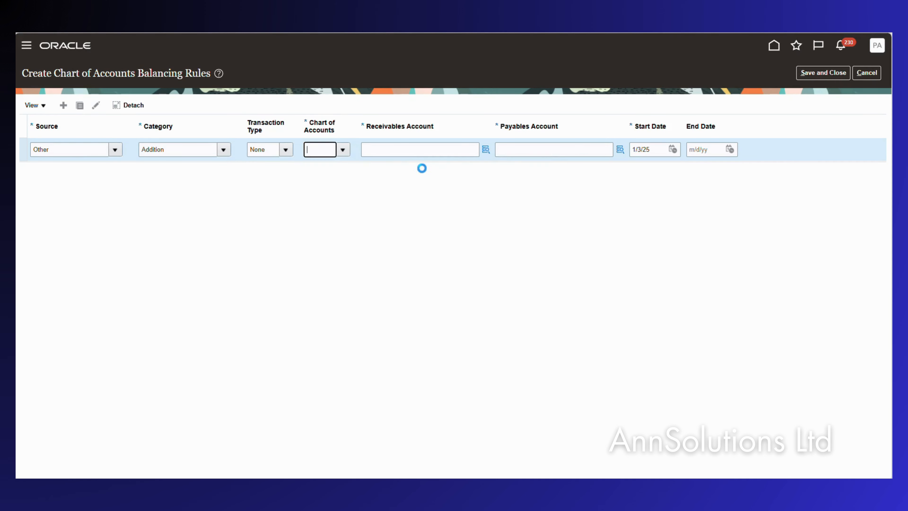
# Open the segment selection for the rule's receivables account and set the Entity segment to PPL
pyautogui.click(485, 151)
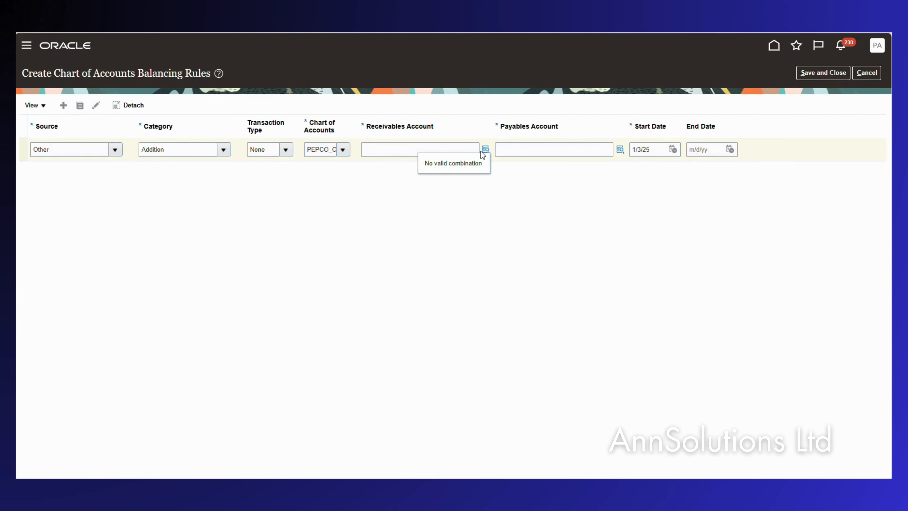
pyautogui.click(486, 151)
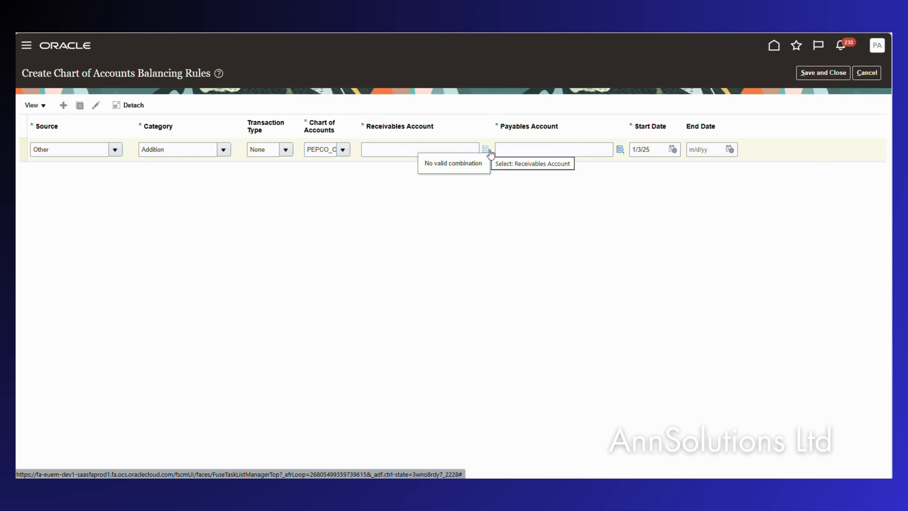
pyautogui.click(487, 150)
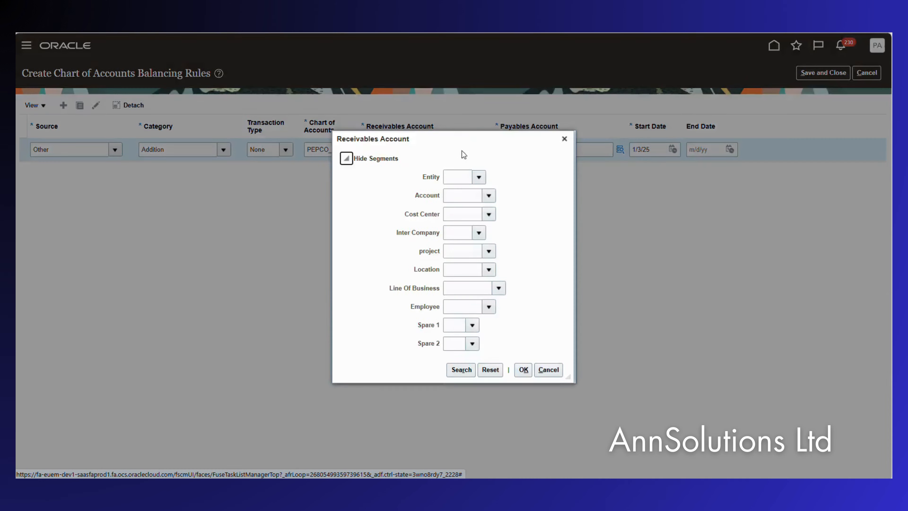
pyautogui.click(478, 178)
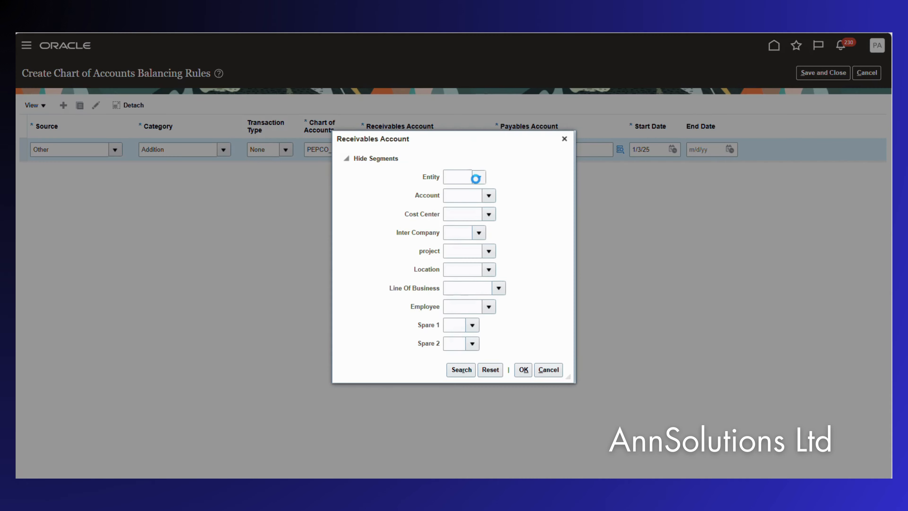
pyautogui.click(467, 195)
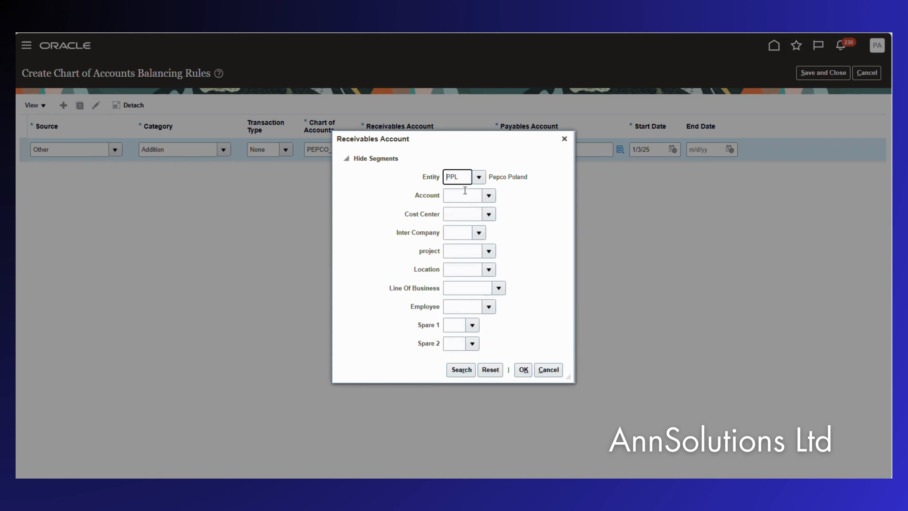
# Look up the receivables account in the Intercompany Journal sheet of Finance.xlsx and set the rule's receivables Account segment to 200010
pyautogui.click(488, 195)
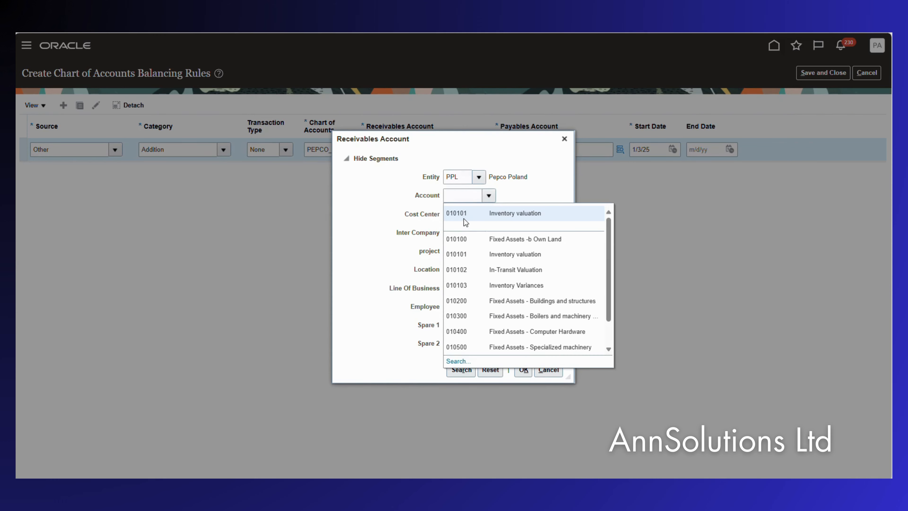
pyautogui.click(376, 203)
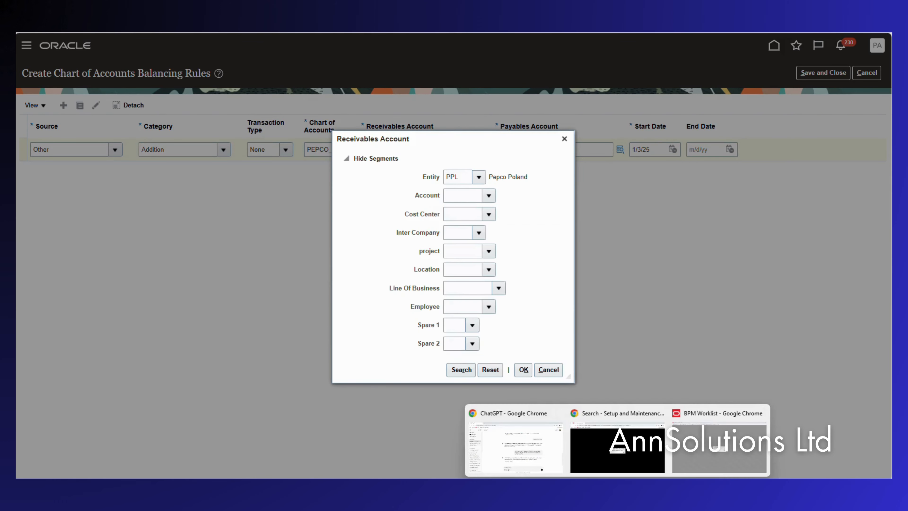
pyautogui.click(578, 478)
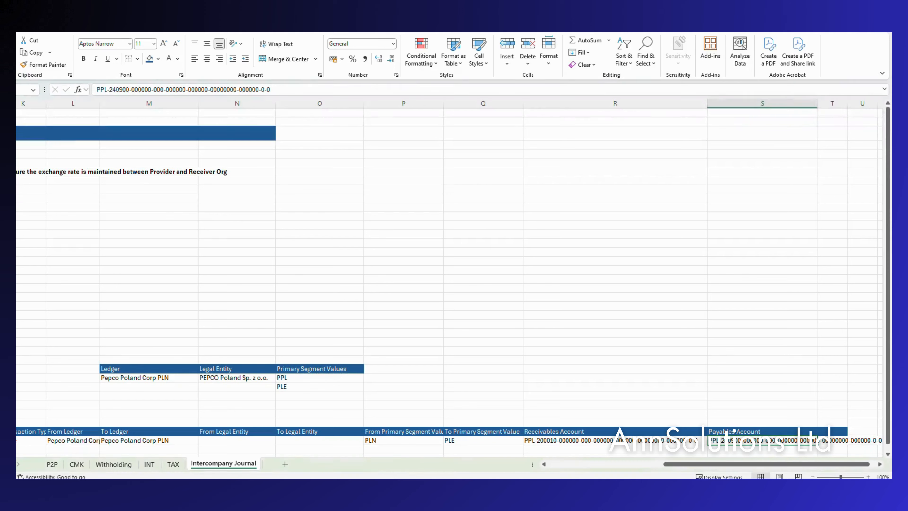
pyautogui.click(554, 440)
pyautogui.hotkey('ctrl', 'c')
pyautogui.hotkey('alt', 'Tab')
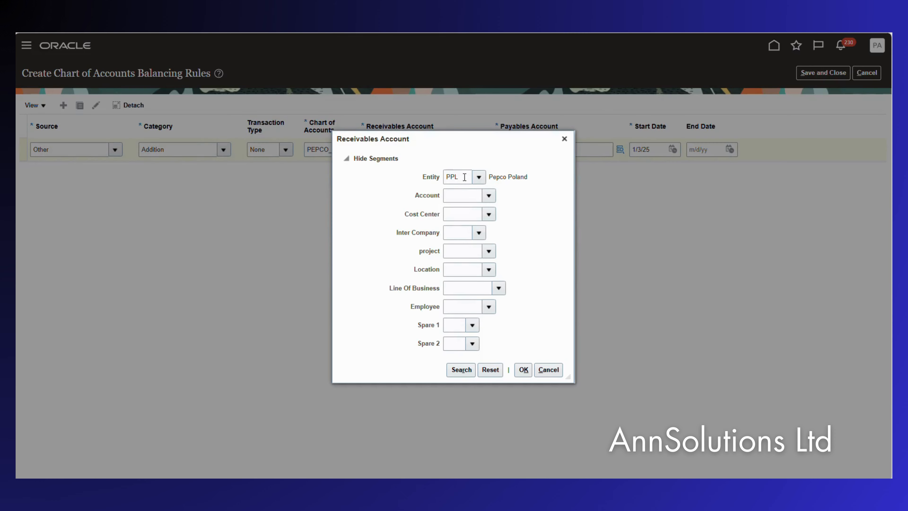
pyautogui.hotkey('alt', 'Tab')
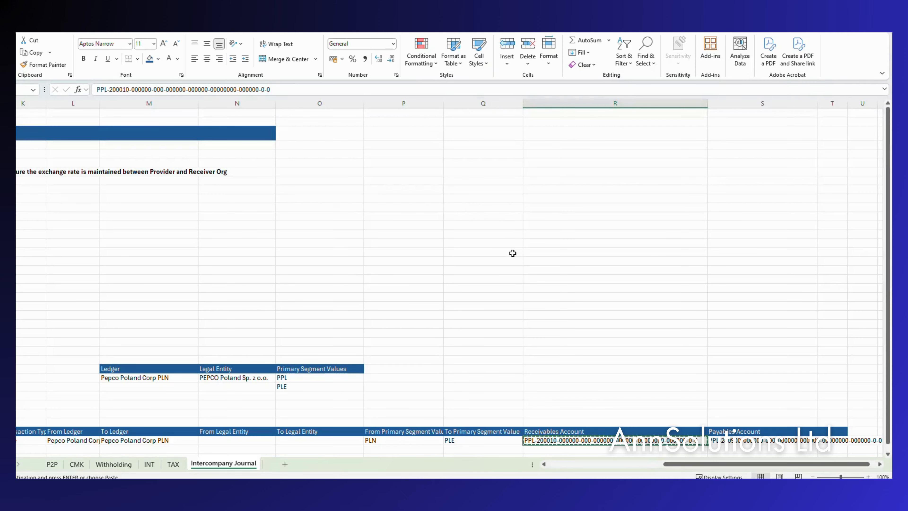
pyautogui.hotkey('alt', 'Tab')
pyautogui.click(468, 194)
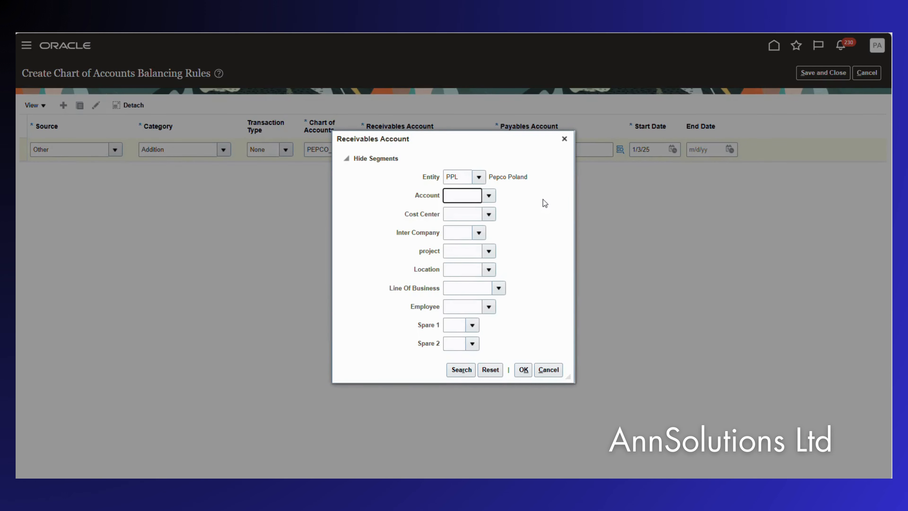
pyautogui.write('200010')
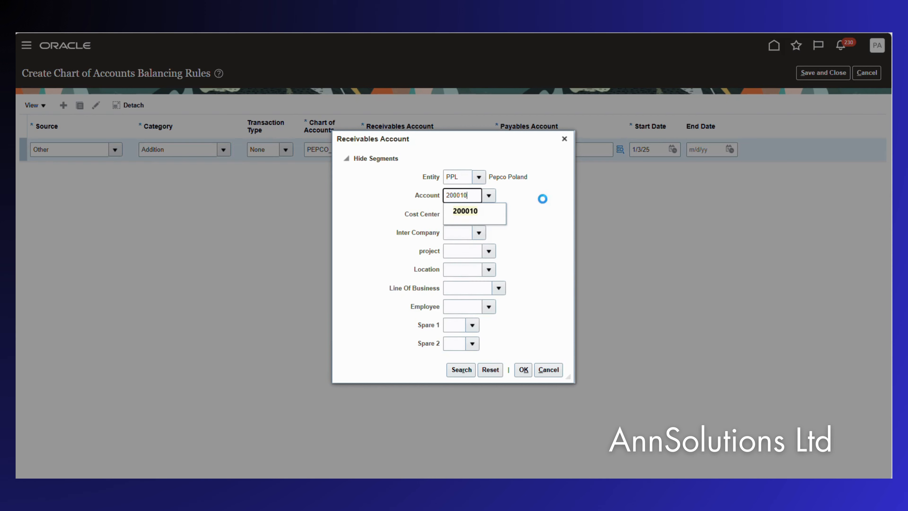
pyautogui.click(478, 210)
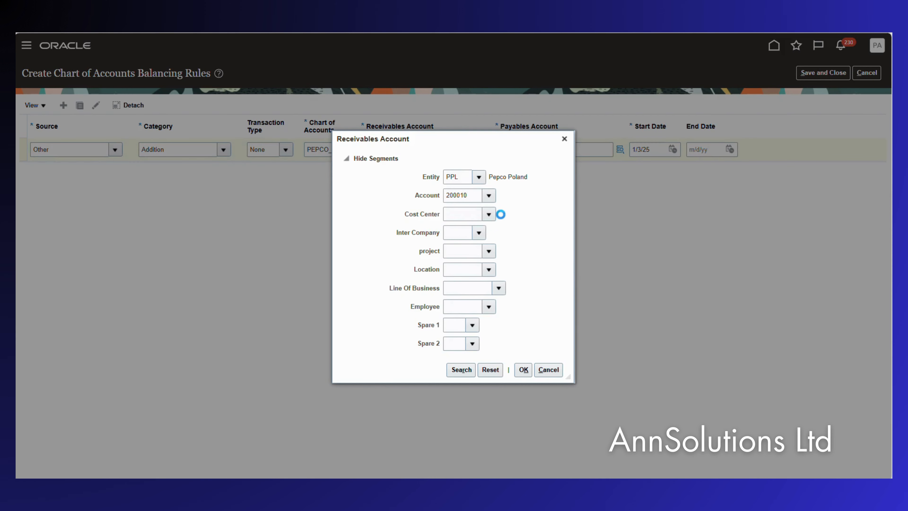
# Set the receivables account's Cost Center to 000000, Inter Company to 000 and project to 000000
pyautogui.click(488, 214)
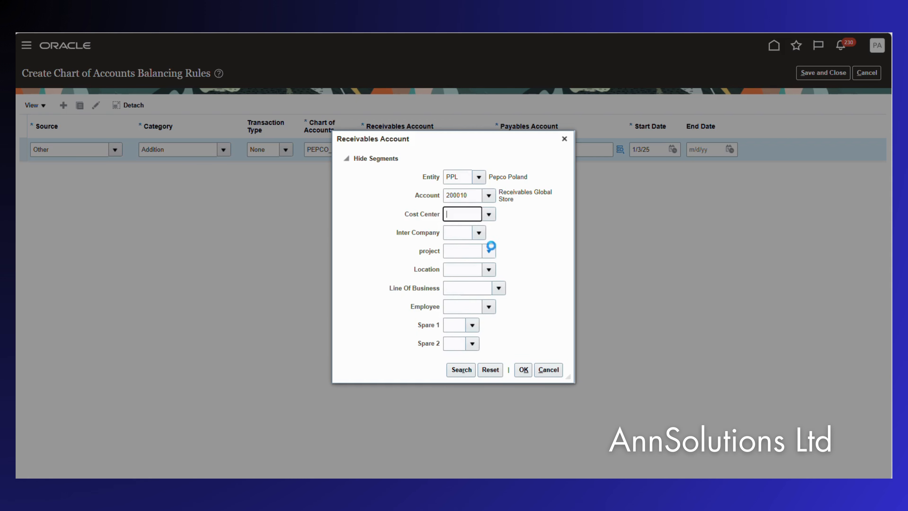
pyautogui.click(464, 215)
pyautogui.write('000000')
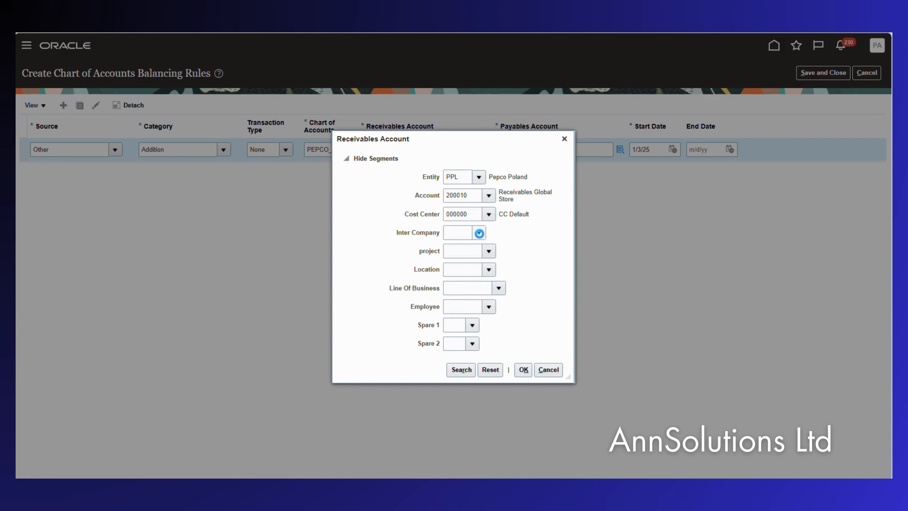
pyautogui.click(479, 233)
pyautogui.click(468, 250)
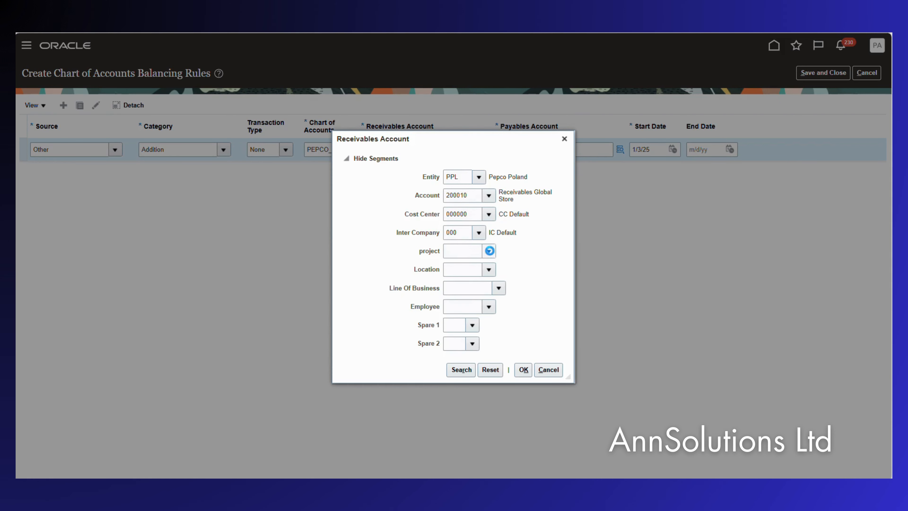
pyautogui.click(489, 250)
pyautogui.click(489, 267)
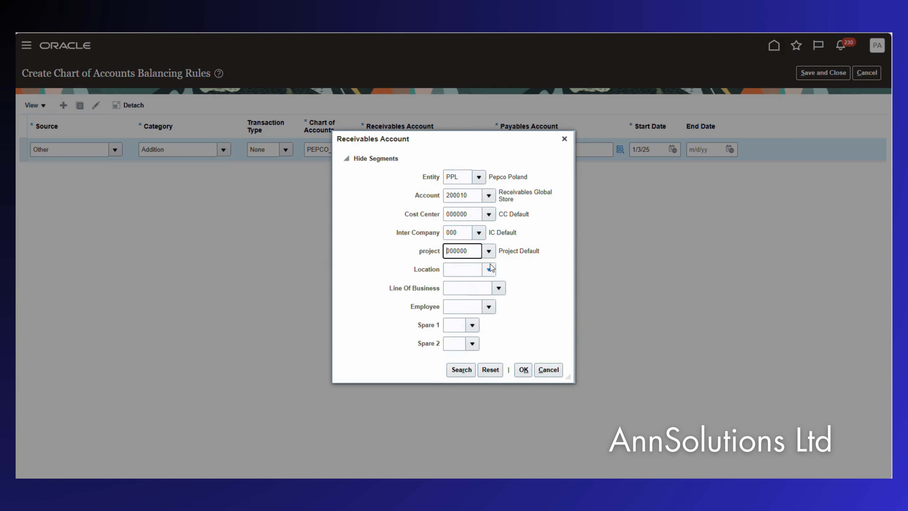
# Set the receivables account's Location to 000000, Line Of Business to 00000000 and Employee to 000000
pyautogui.click(490, 270)
pyautogui.click(471, 289)
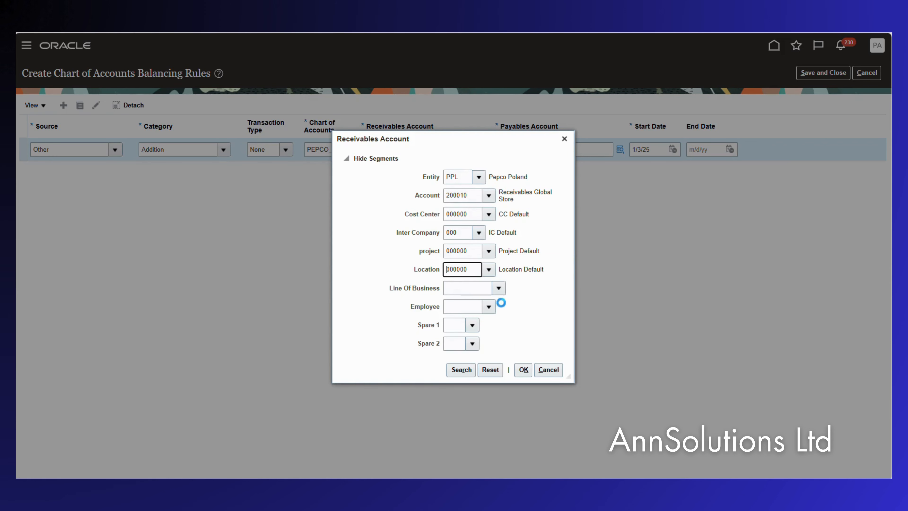
pyautogui.click(499, 288)
pyautogui.click(456, 304)
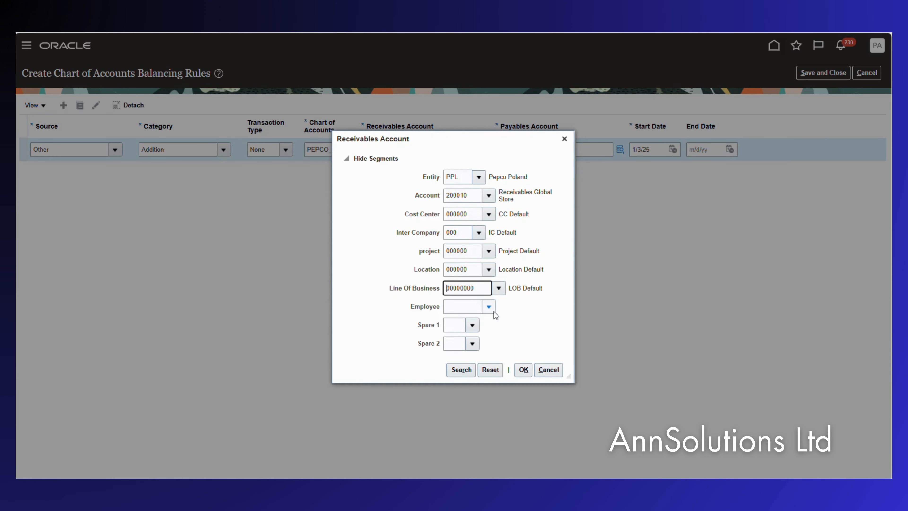
pyautogui.click(489, 309)
pyautogui.click(471, 322)
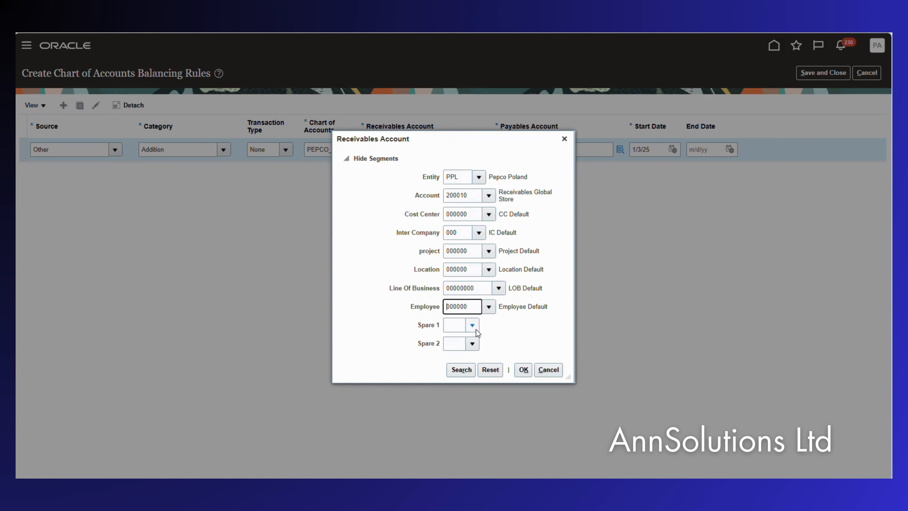
# Set the receivables account's Spare 1 and Spare 2 segments to 0 and accept the account combination
pyautogui.click(473, 326)
pyautogui.click(468, 344)
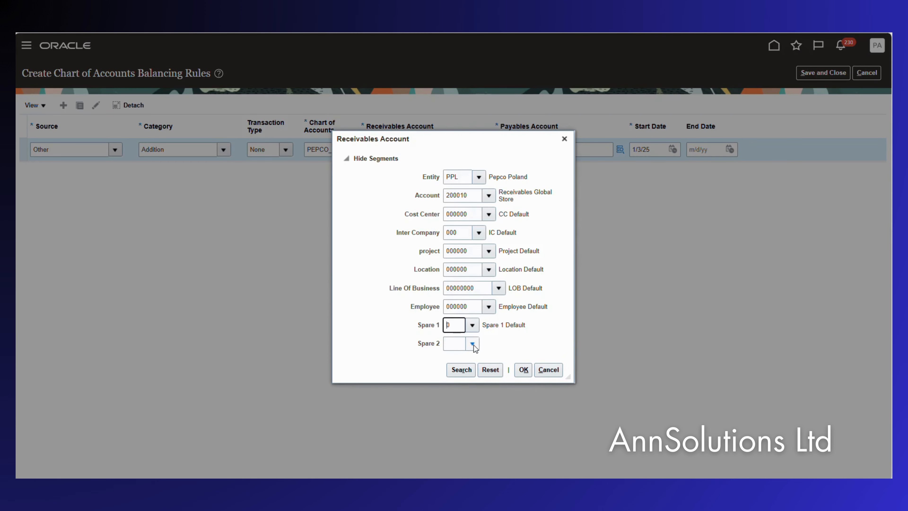
pyautogui.click(472, 344)
pyautogui.click(455, 361)
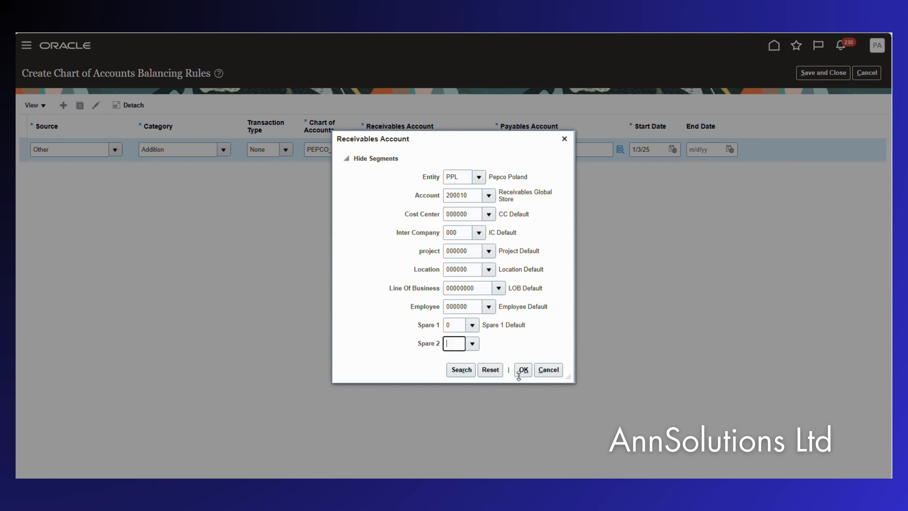
pyautogui.click(523, 370)
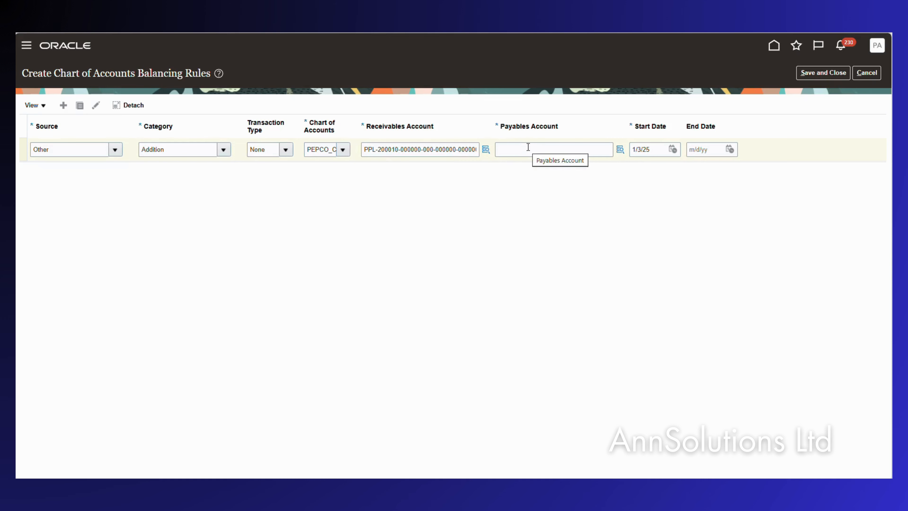
pyautogui.click(519, 149)
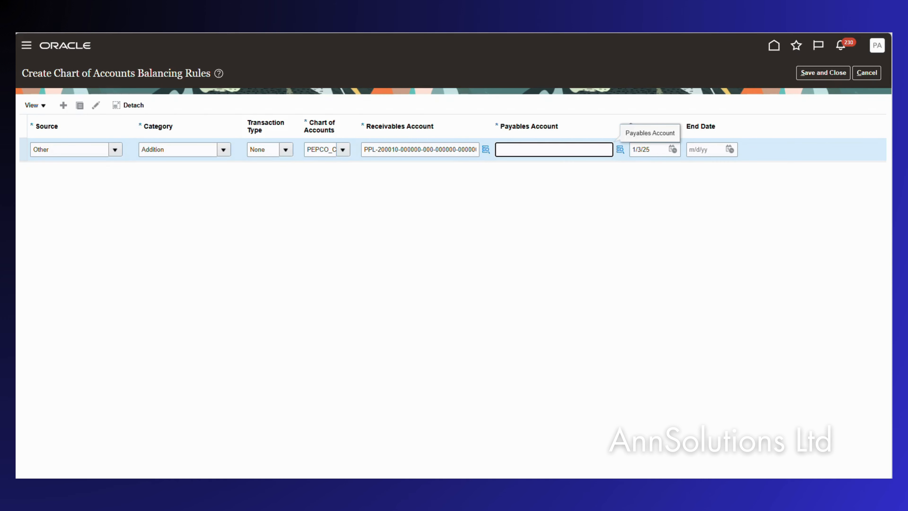
pyautogui.click(554, 447)
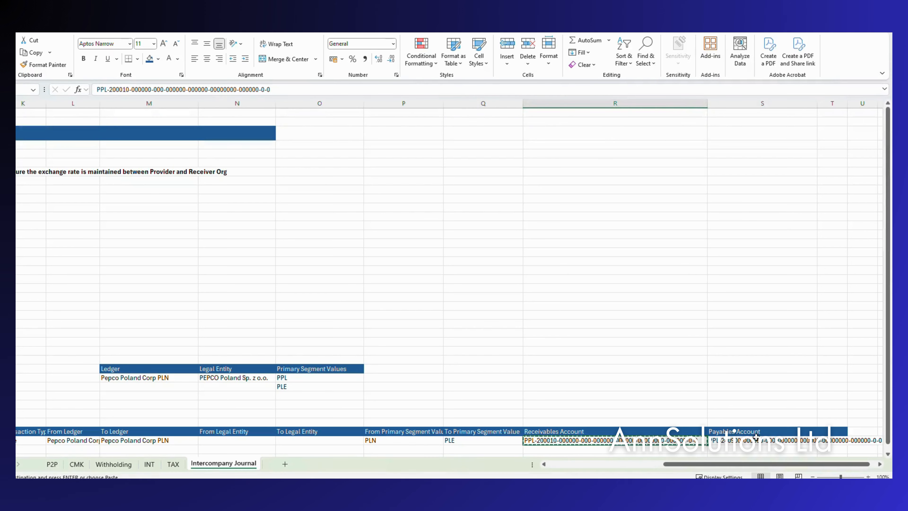
pyautogui.click(749, 441)
pyautogui.hotkey('ctrl', 'c')
pyautogui.hotkey('alt', 'Tab')
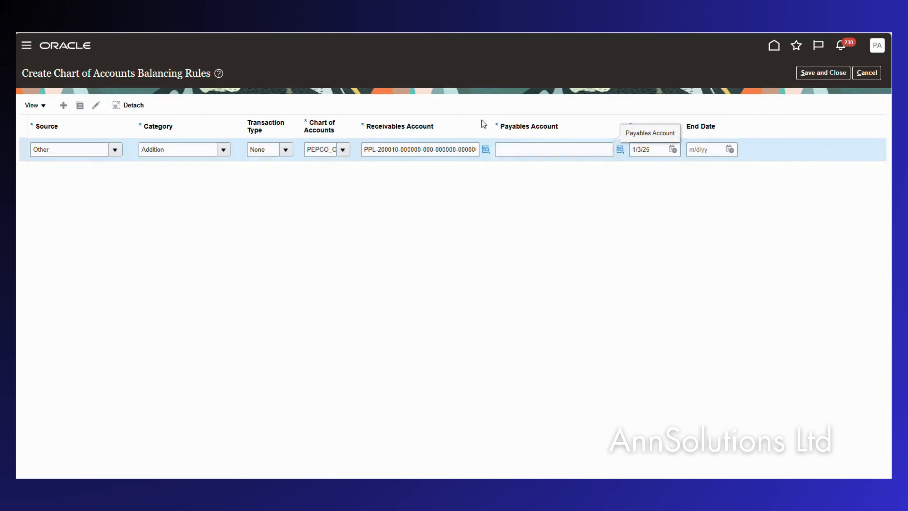
pyautogui.click(512, 152)
pyautogui.hotkey('ctrl', 'v')
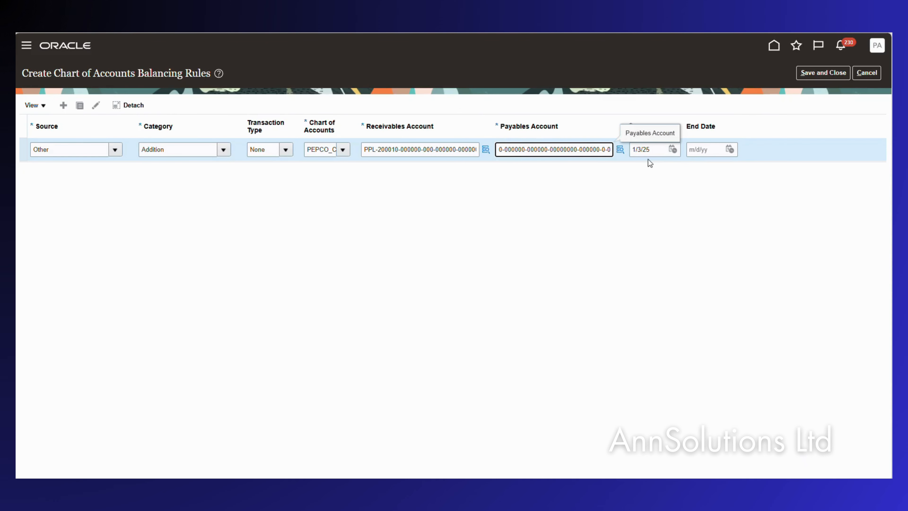
pyautogui.press('Tab')
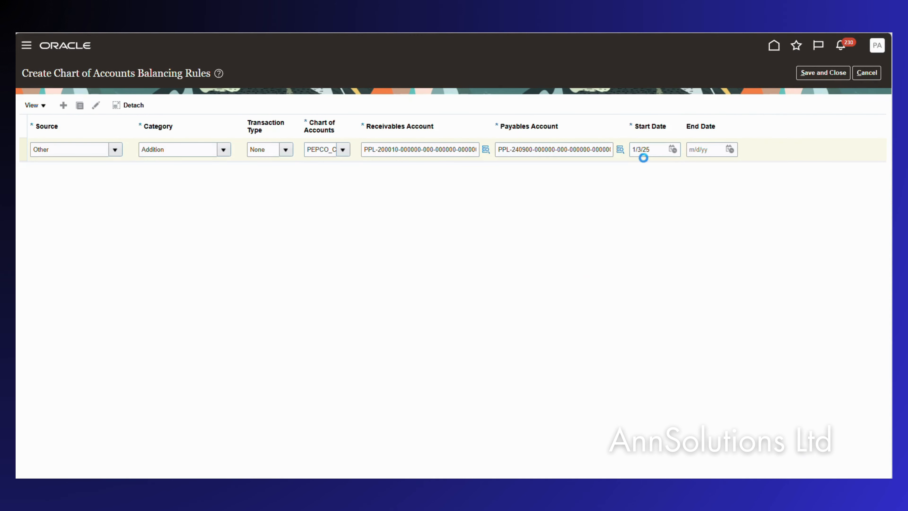
pyautogui.click(619, 149)
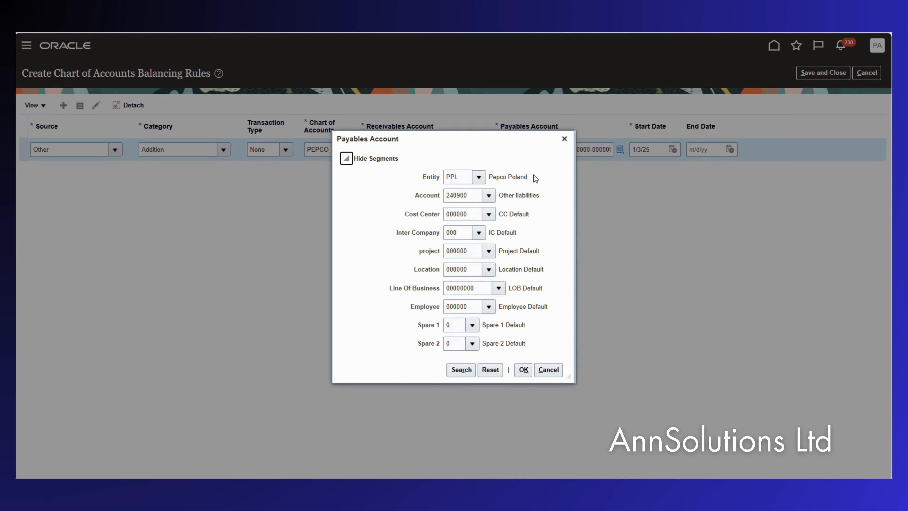
pyautogui.click(523, 370)
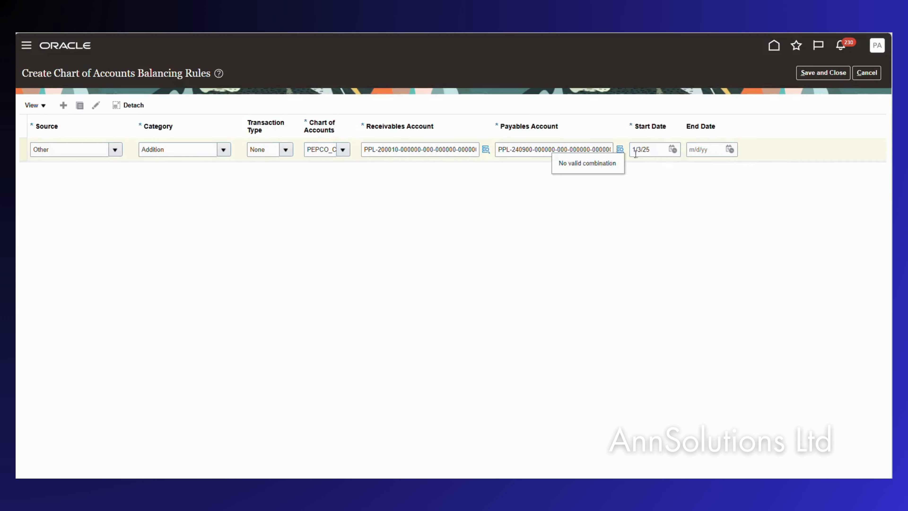
# Set the chart of accounts rule's start date to 1/1/24, save the rule and acknowledge the confirmation
pyautogui.press('Tab')
pyautogui.press('BackSpace')
pyautogui.press('BackSpace')
pyautogui.write('1/1/24')
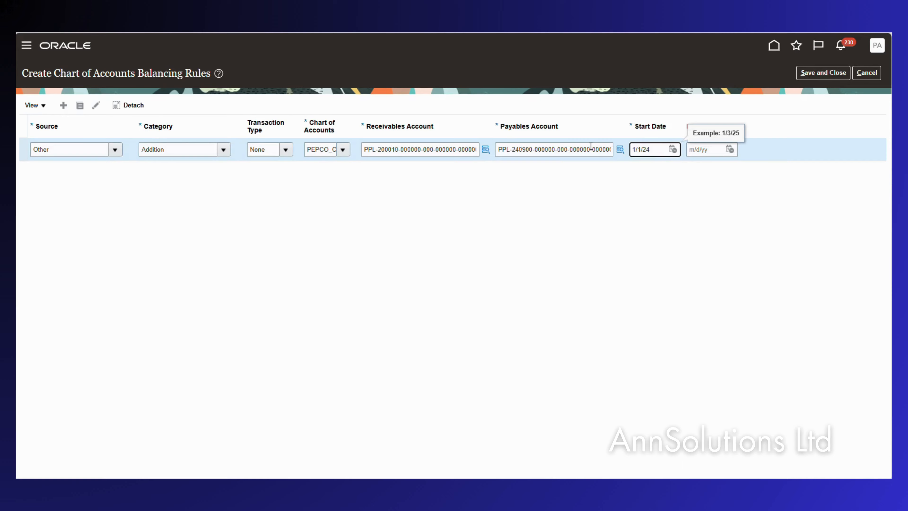
pyautogui.press('Tab')
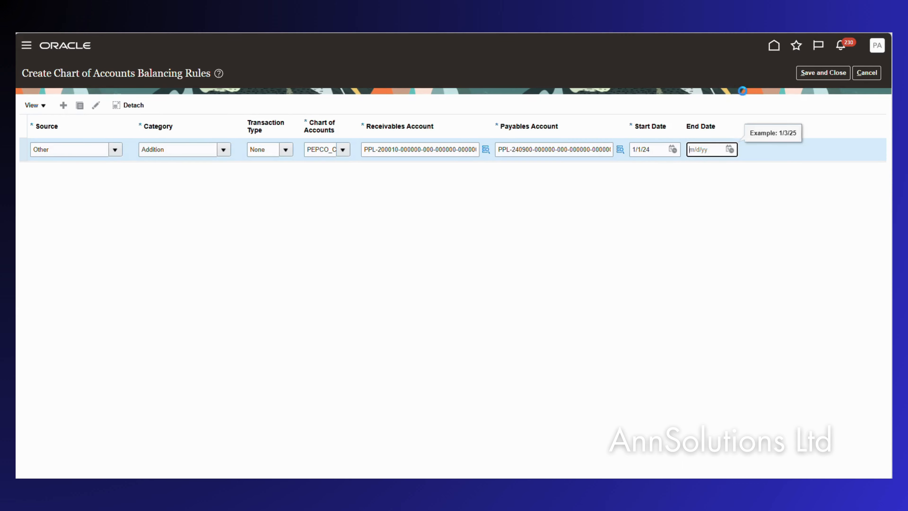
pyautogui.hotkey('alt', 's')
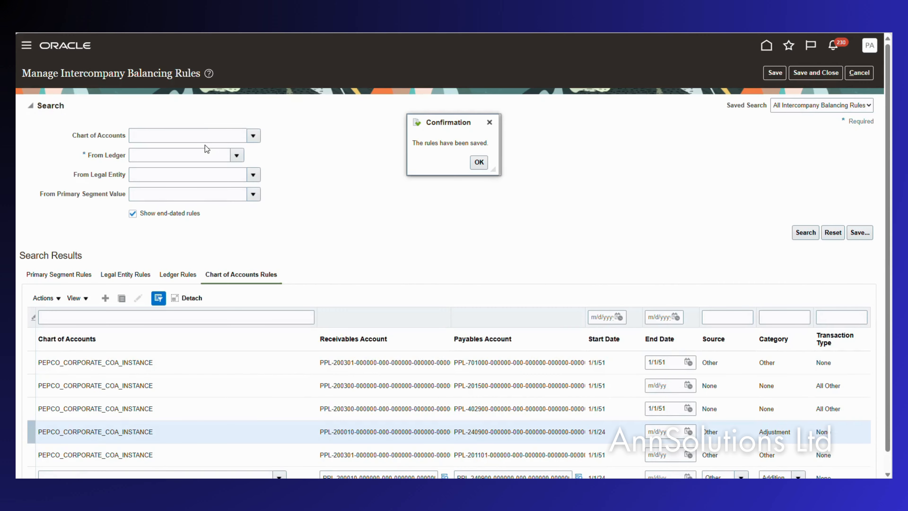
pyautogui.click(479, 163)
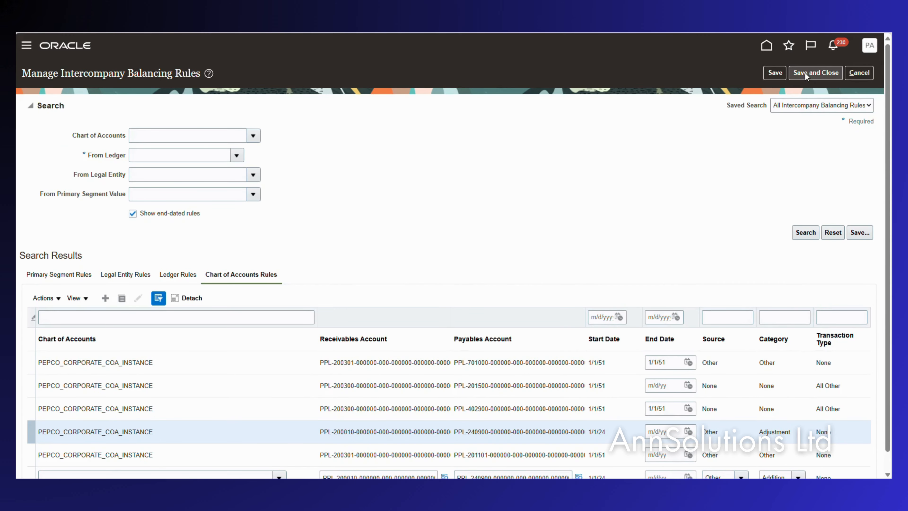
# Switch to the journal JV0125-001 page, close its error details, reopen the batch for editing and submit it for posting again
pyautogui.moveTo(20, 91)
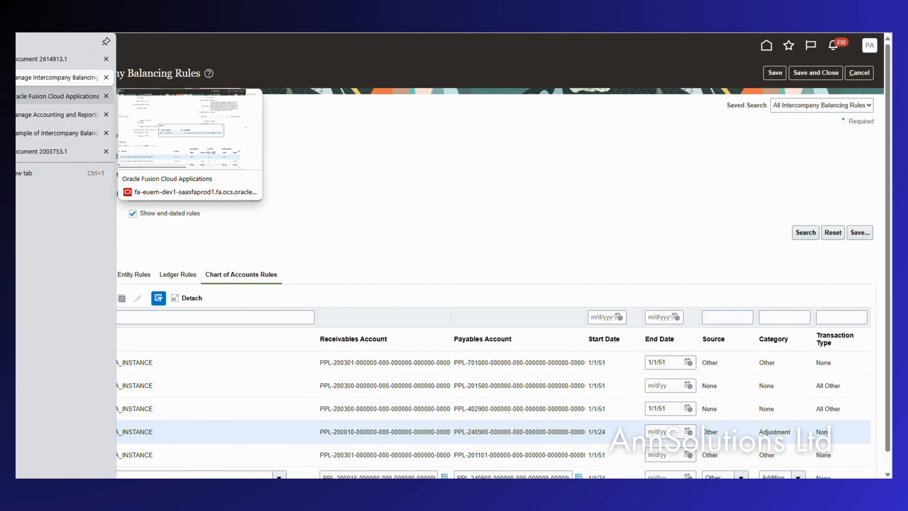
pyautogui.click(58, 96)
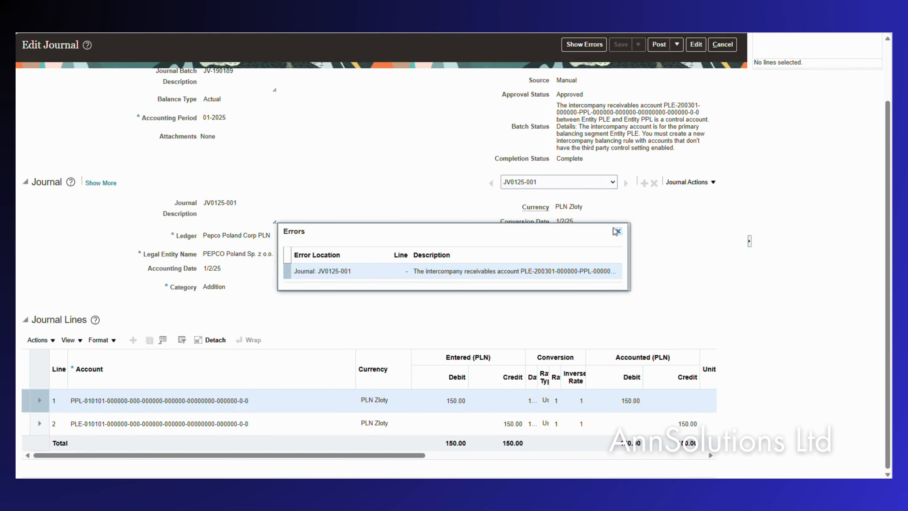
pyautogui.click(618, 231)
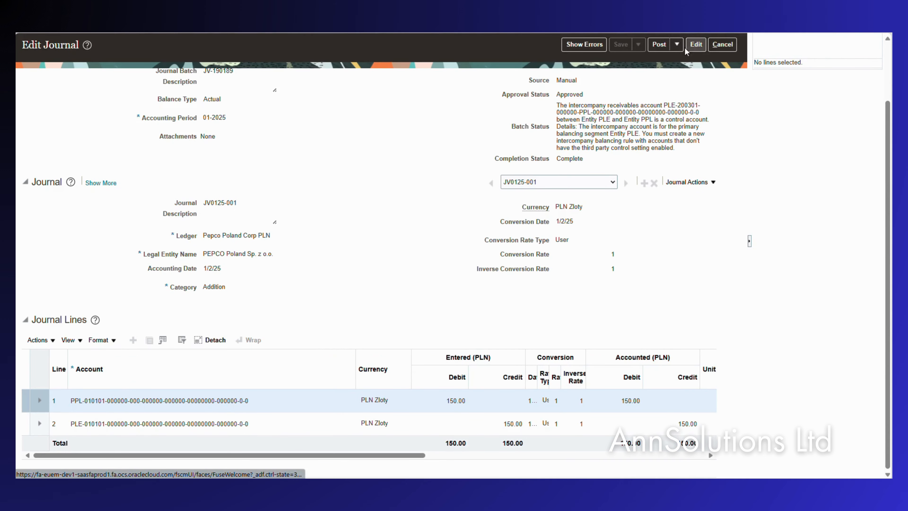
pyautogui.click(696, 45)
pyautogui.click(557, 270)
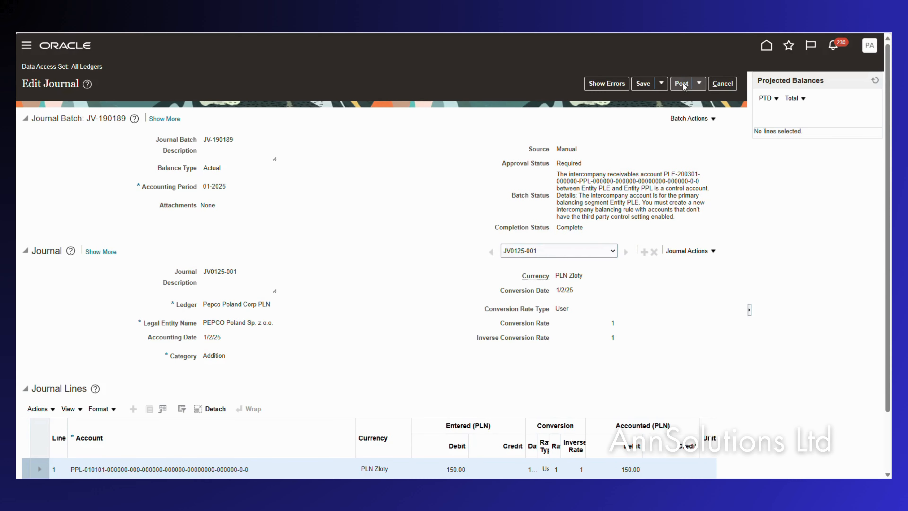
pyautogui.click(681, 83)
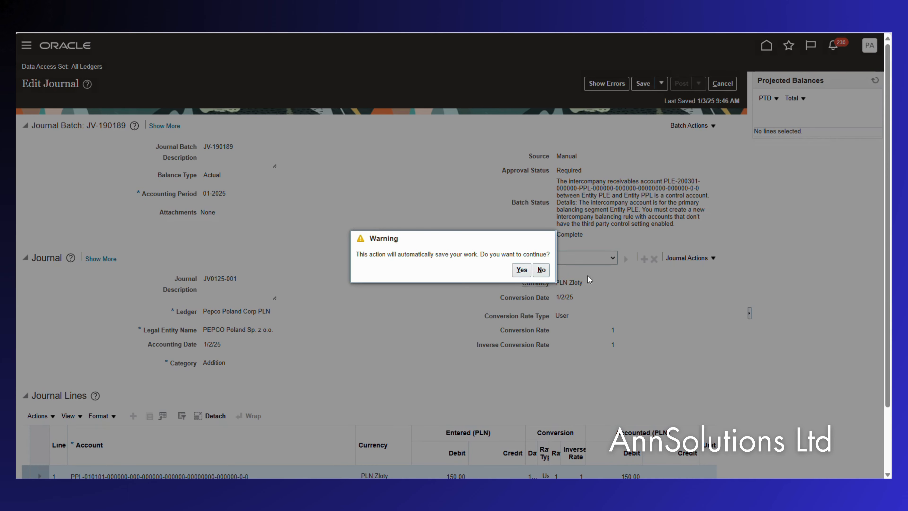
pyautogui.click(521, 270)
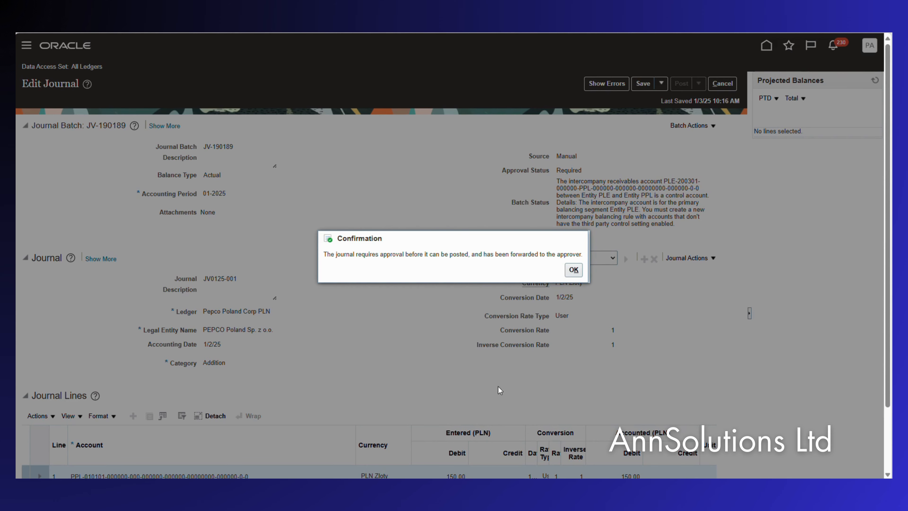
# Acknowledge the approval confirmation, close the journal and leave the journal search to return to the journals overview
pyautogui.click(574, 270)
pyautogui.click(723, 84)
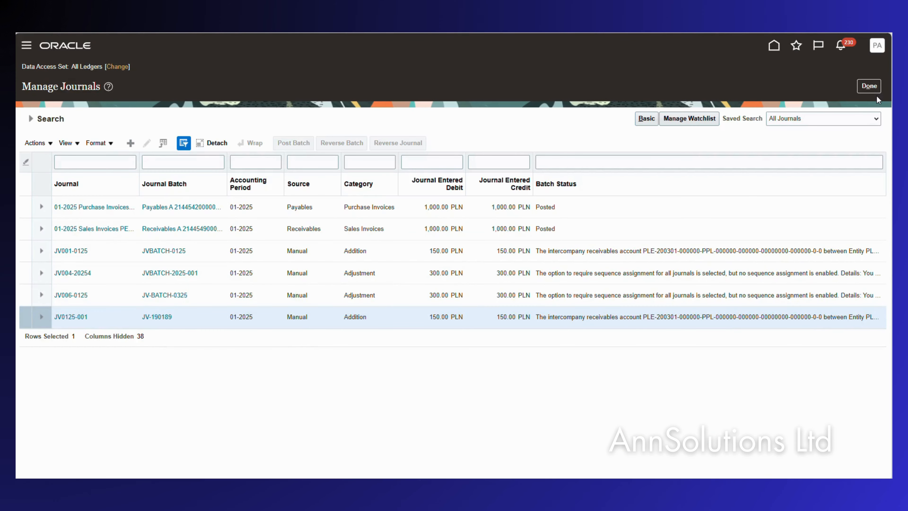
pyautogui.click(870, 85)
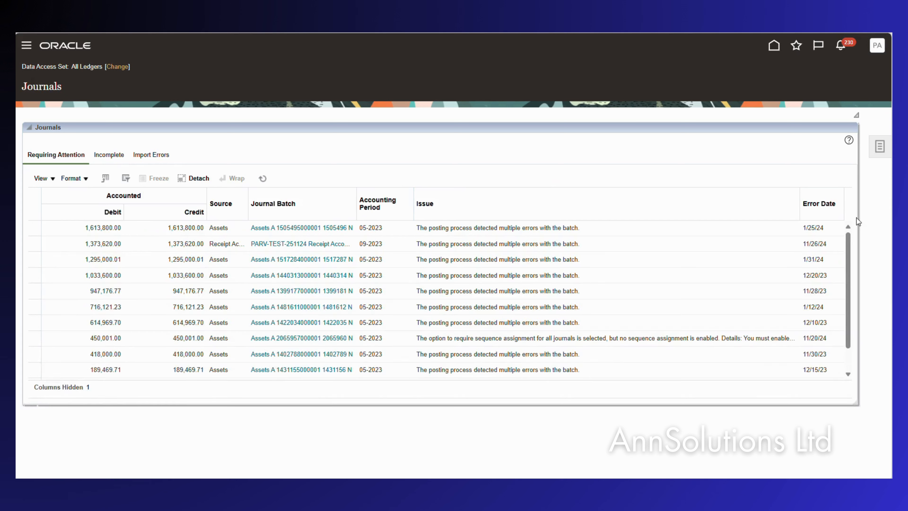
# Open Manage Approvals, approve journal batch JV-190189 and return to the journals overview
pyautogui.click(879, 146)
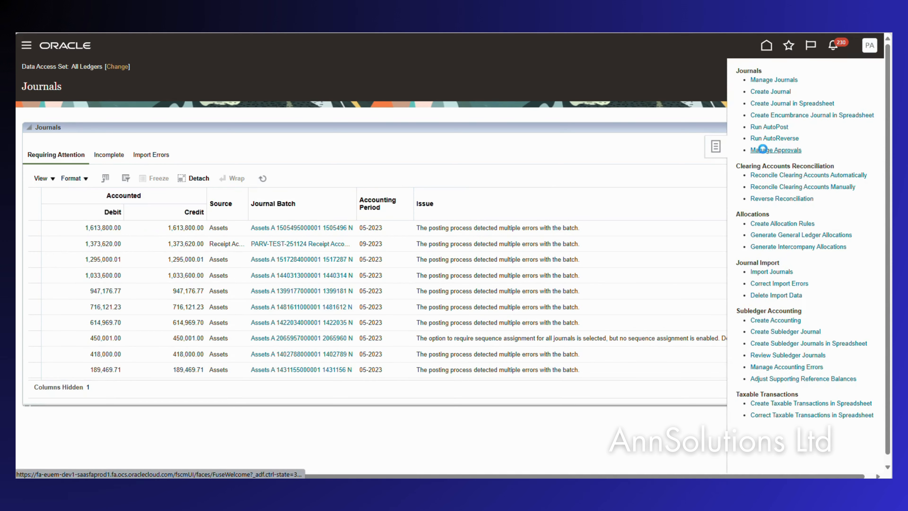
pyautogui.click(145, 229)
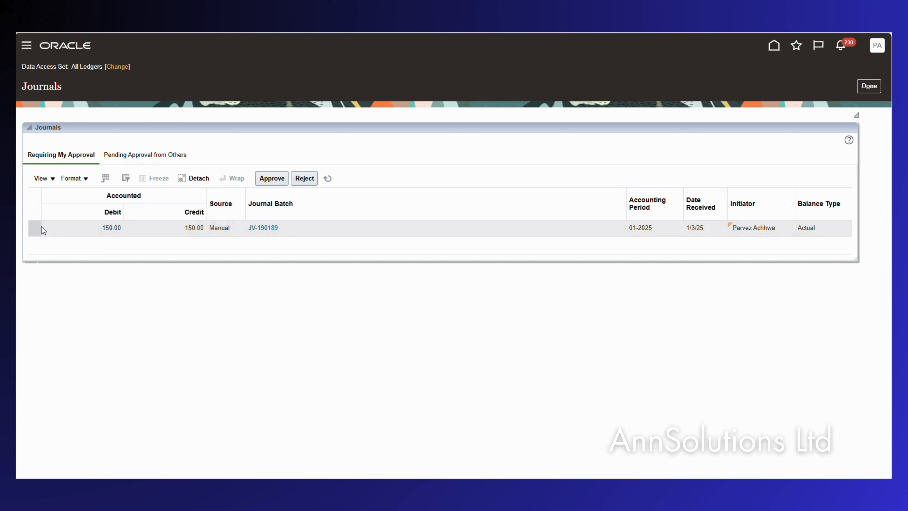
pyautogui.click(54, 232)
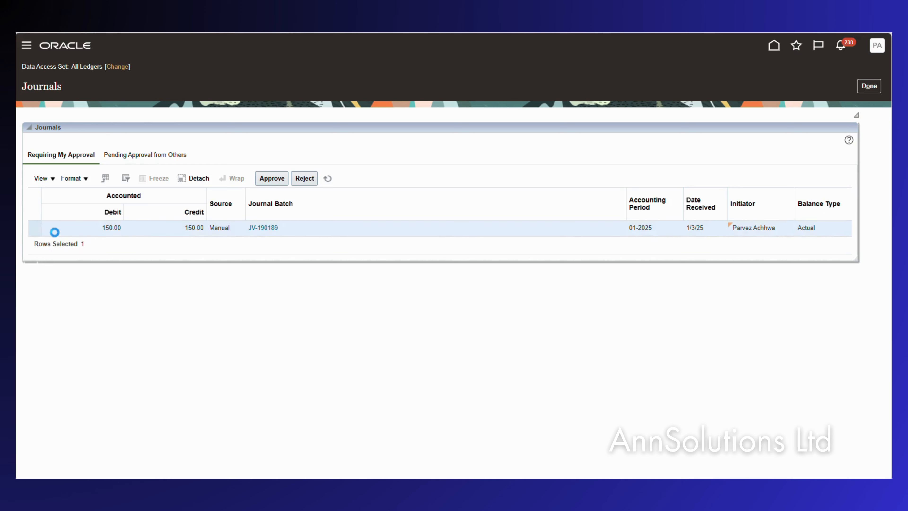
pyautogui.click(273, 178)
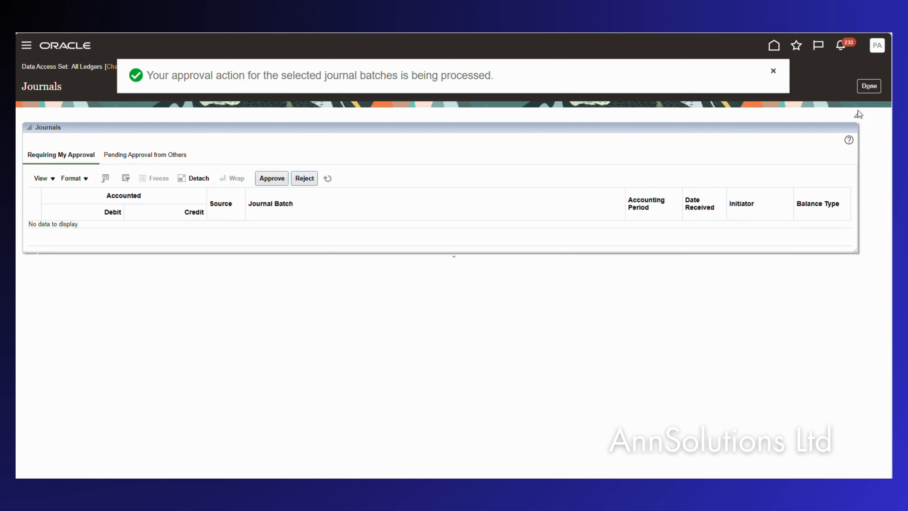
pyautogui.click(772, 72)
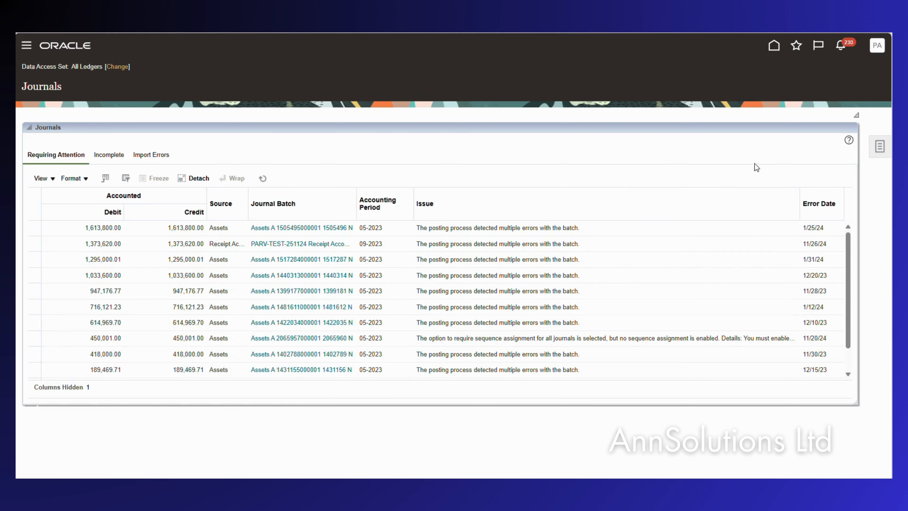
# Open Manage Journals and search for journals with accounting period 01-2025
pyautogui.click(878, 148)
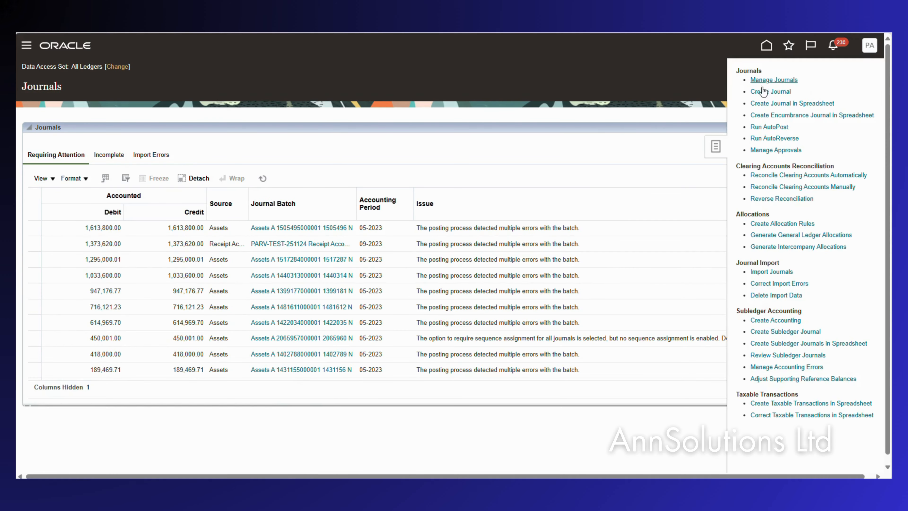
pyautogui.click(776, 81)
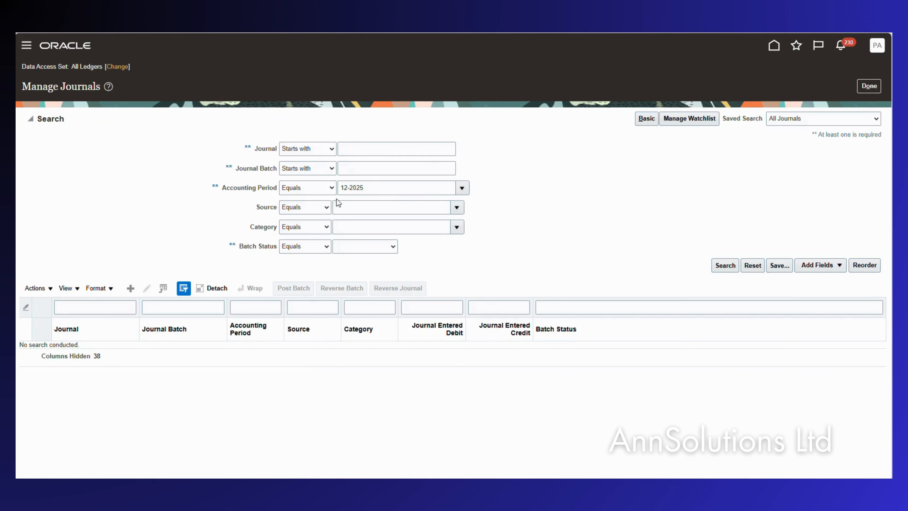
pyautogui.write('12-2025')
pyautogui.moveTo(21, 251)
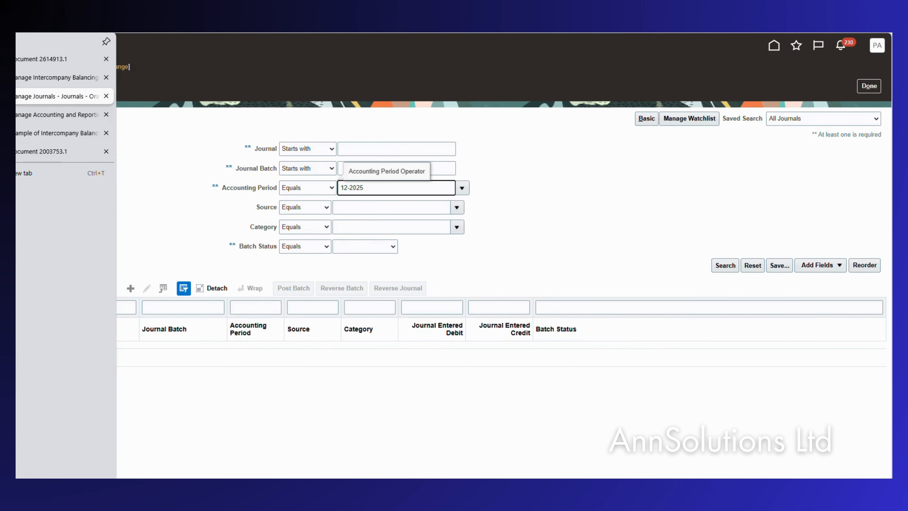
pyautogui.press('BackSpace')
pyautogui.press('BackSpace')
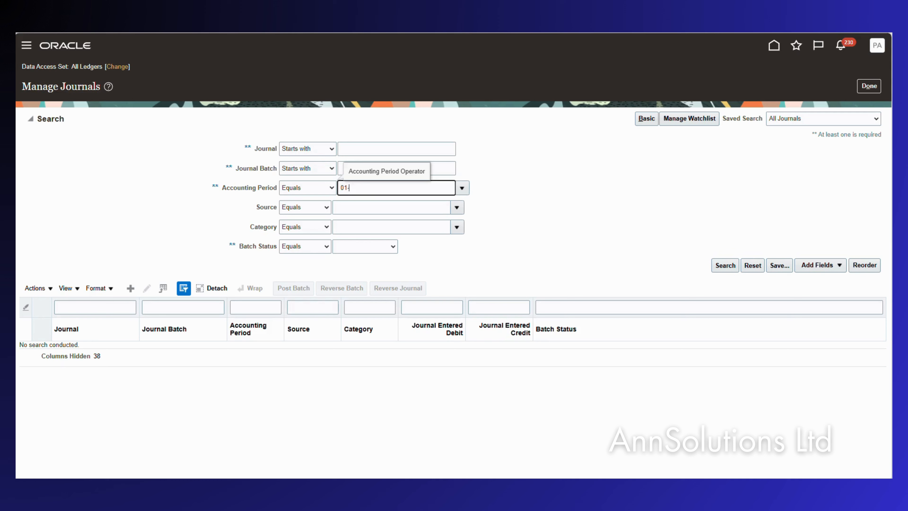
pyautogui.press('Tab')
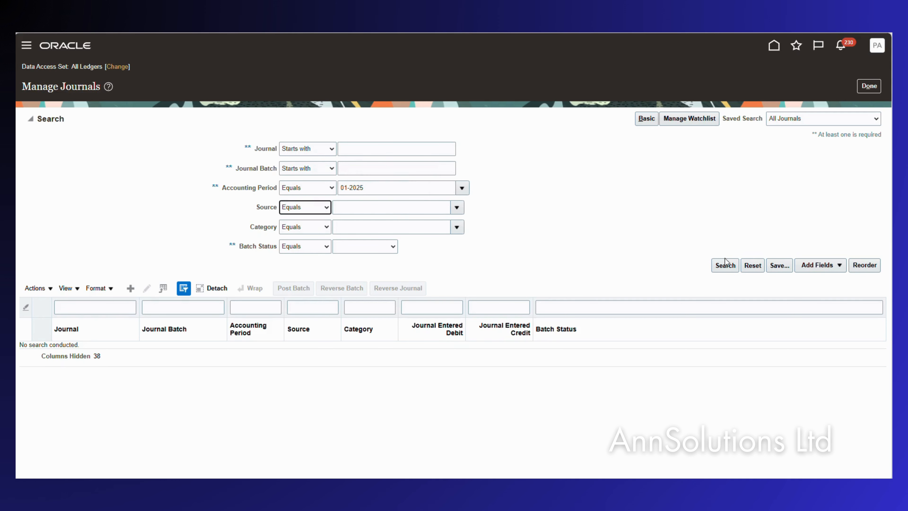
pyautogui.click(725, 265)
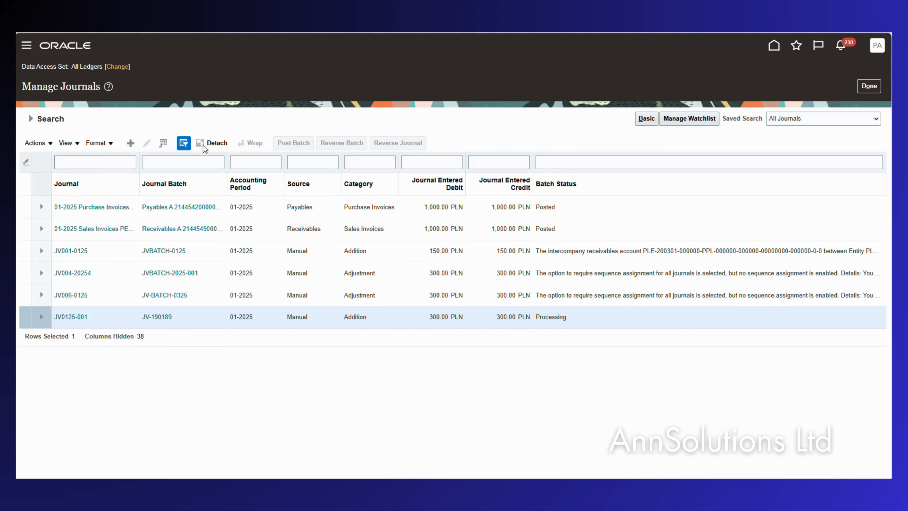
# Rerun the 01-2025 search, open journal JV0125-001 and examine its intercompany balancing lines
pyautogui.click(30, 120)
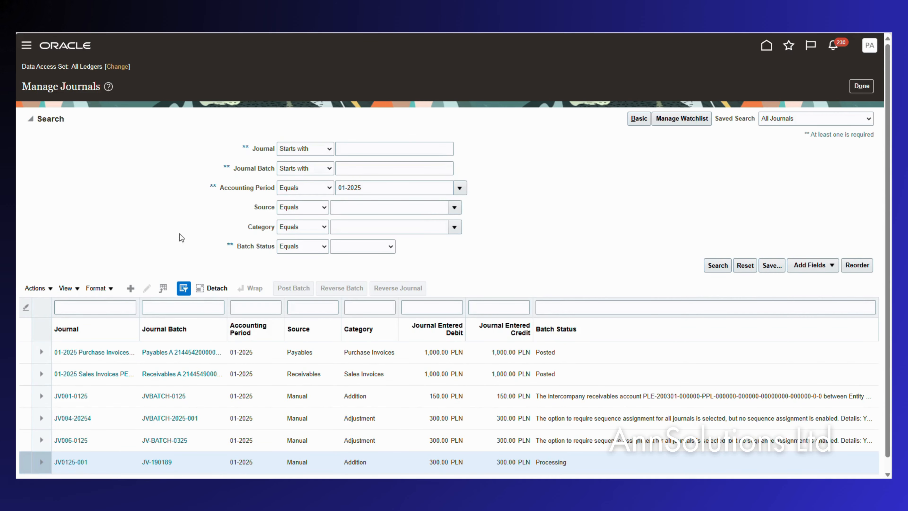
pyautogui.click(717, 265)
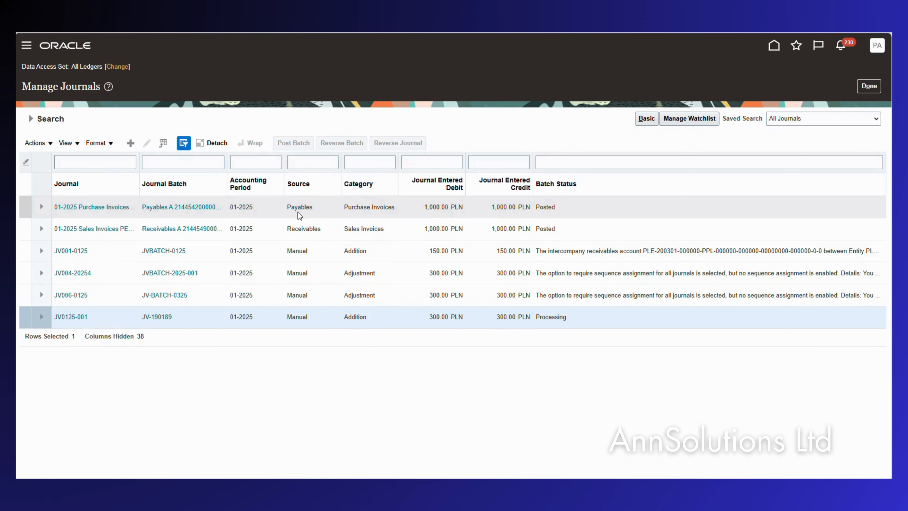
pyautogui.click(71, 315)
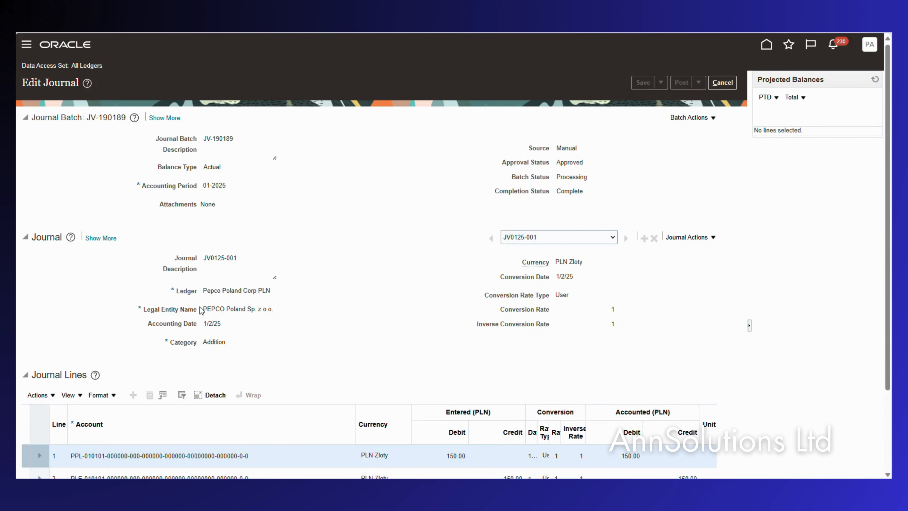
pyautogui.scroll(-3, 172, 449)
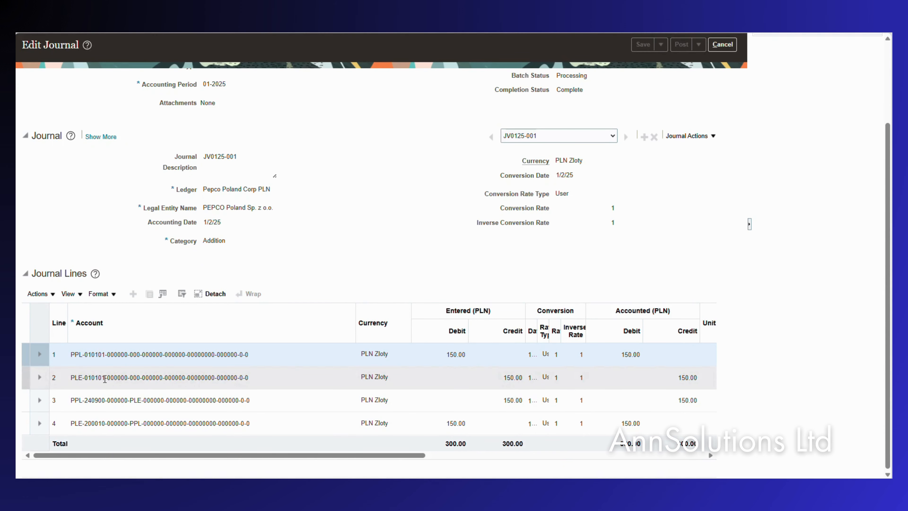
pyautogui.moveTo(107, 403)
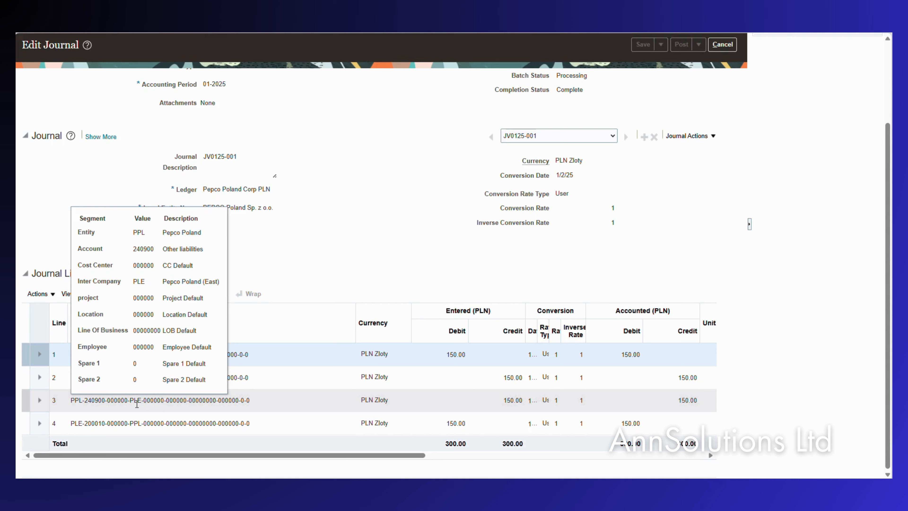
# Compare JV0125-001's balancing lines with the receivables and payables accounts of the new chart of accounts rule for category Addition
pyautogui.click(89, 402)
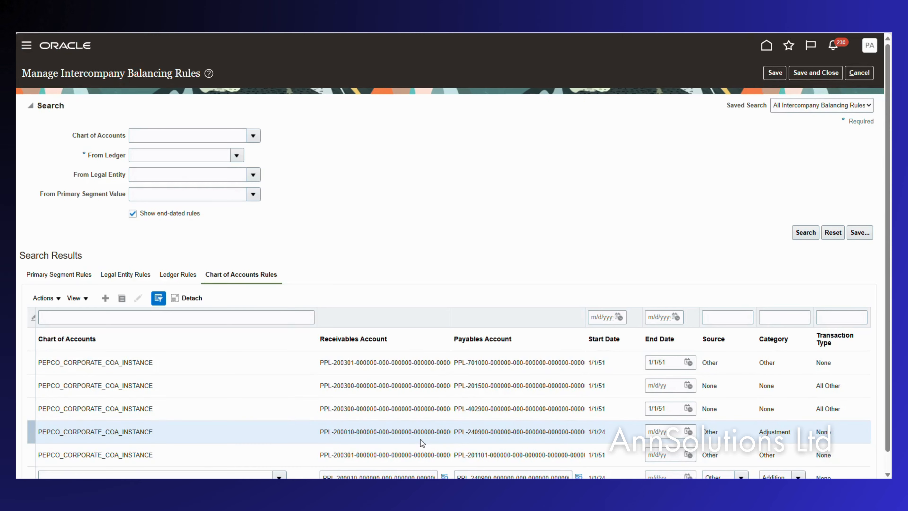
pyautogui.scroll(-1, 388, 440)
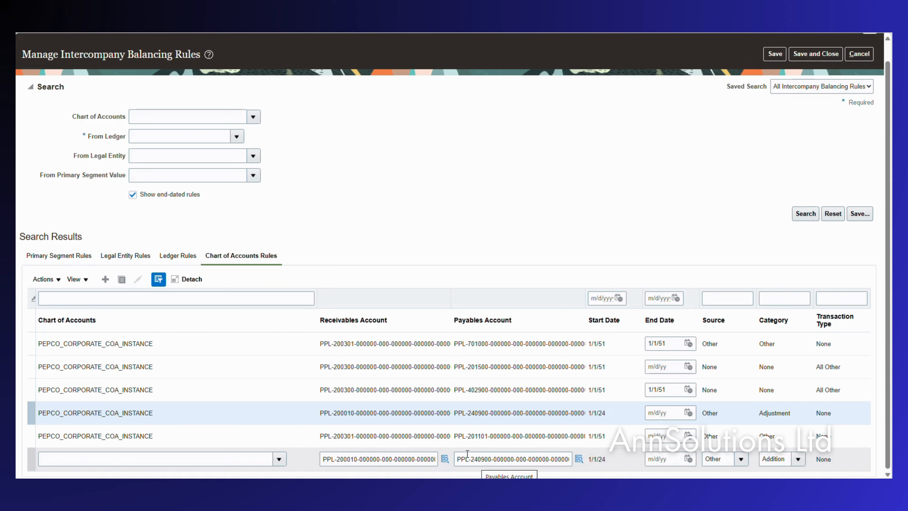
pyautogui.moveTo(19, 100)
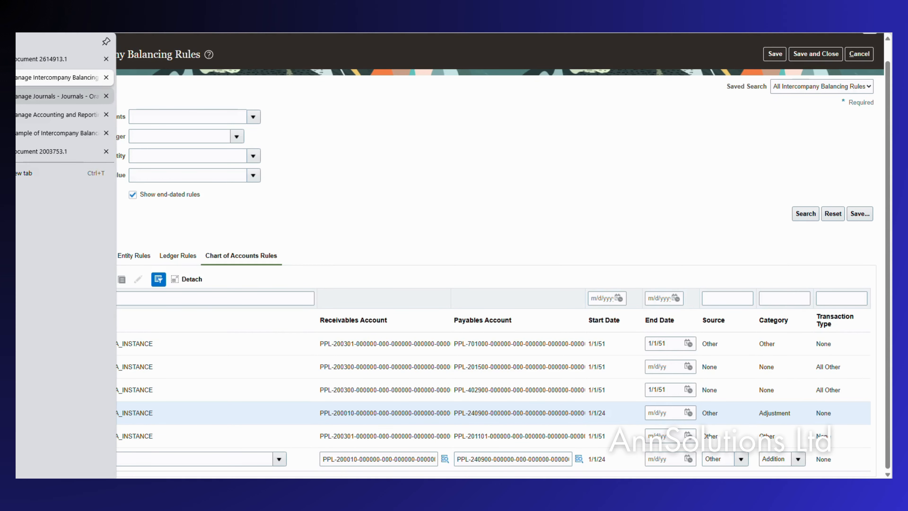
pyautogui.click(54, 96)
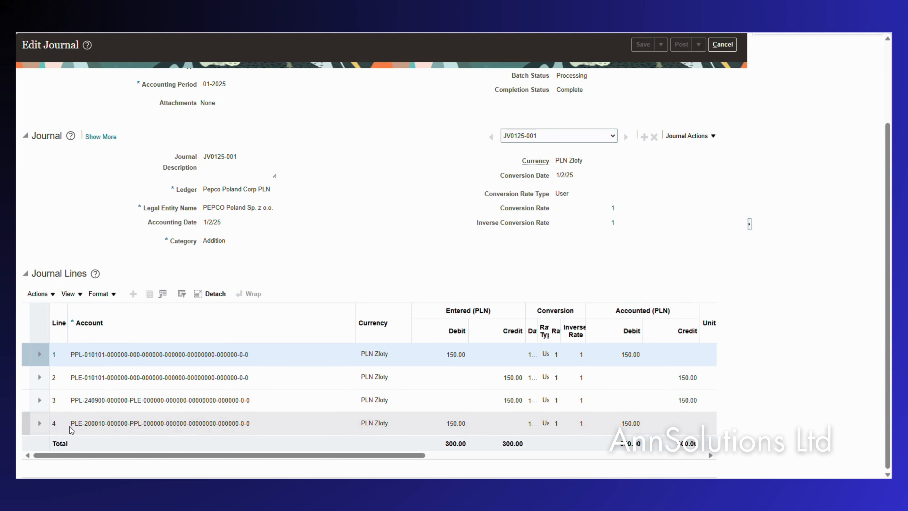
pyautogui.moveTo(100, 426)
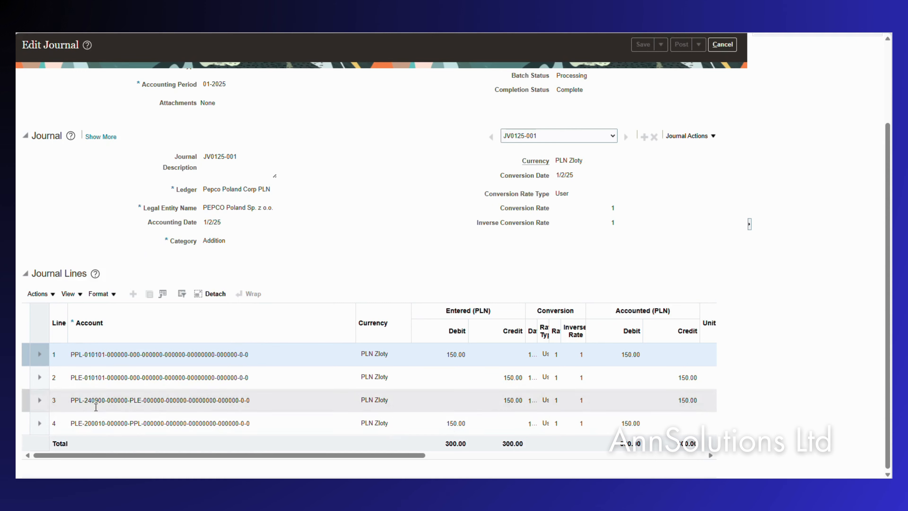
# Close the journal, refresh the 01-2025 search, and open batch JV-190189 to check its posting status before closing it
pyautogui.scroll(3, 592, 153)
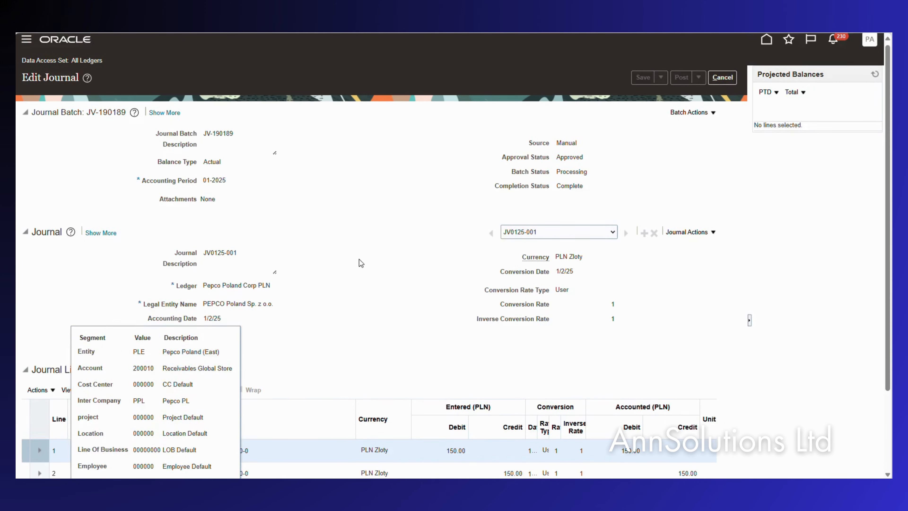
pyautogui.click(728, 84)
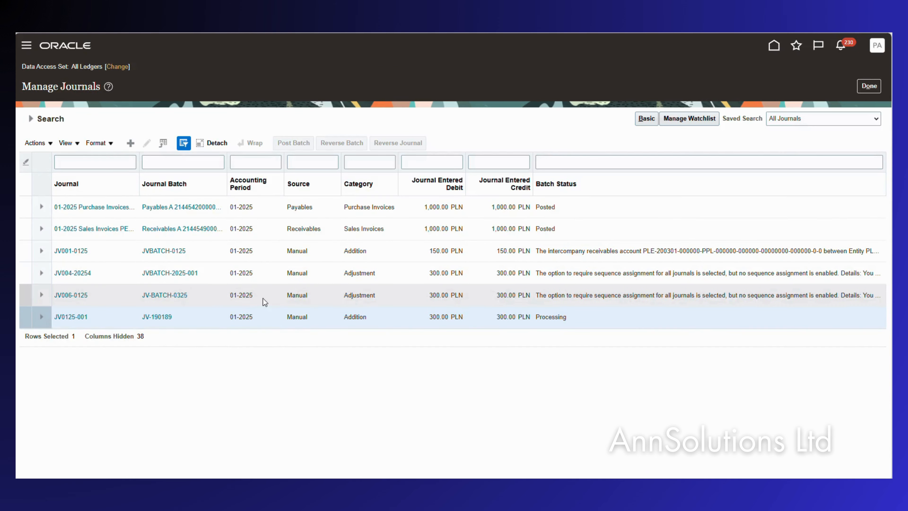
pyautogui.click(30, 118)
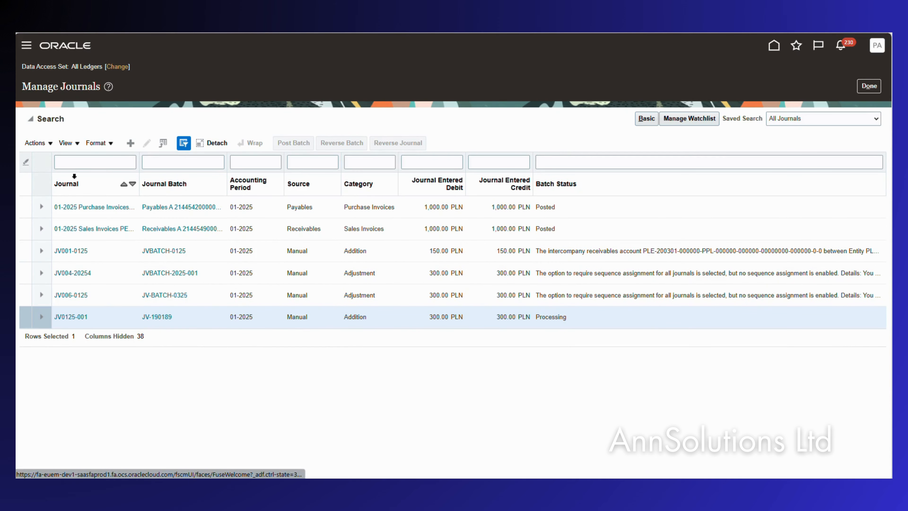
pyautogui.click(718, 266)
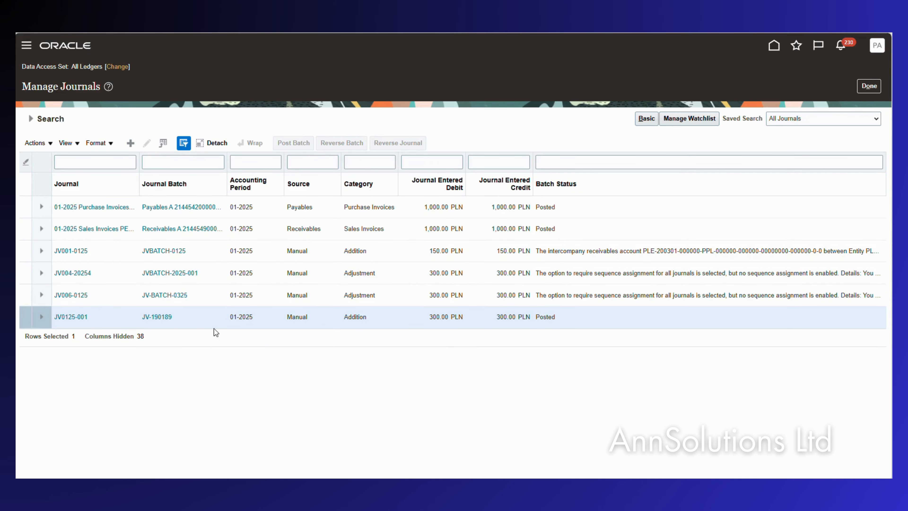
pyautogui.click(153, 318)
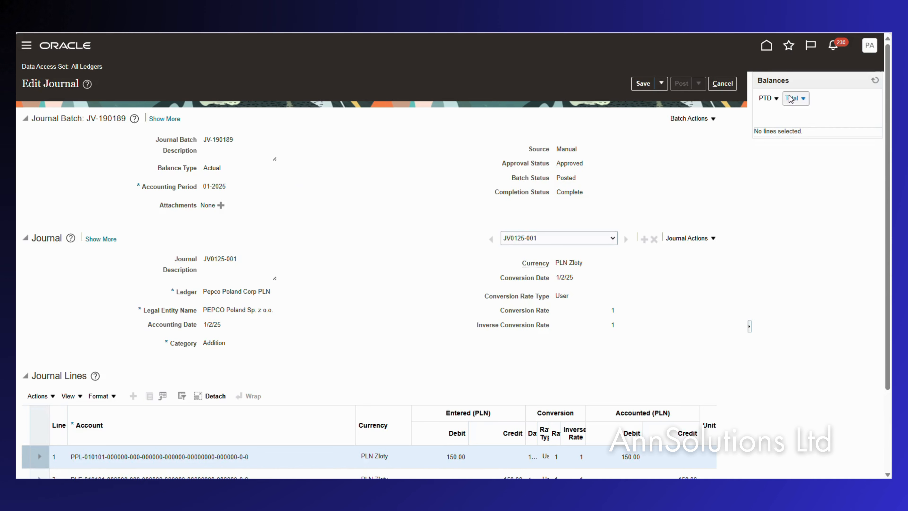
pyautogui.click(722, 84)
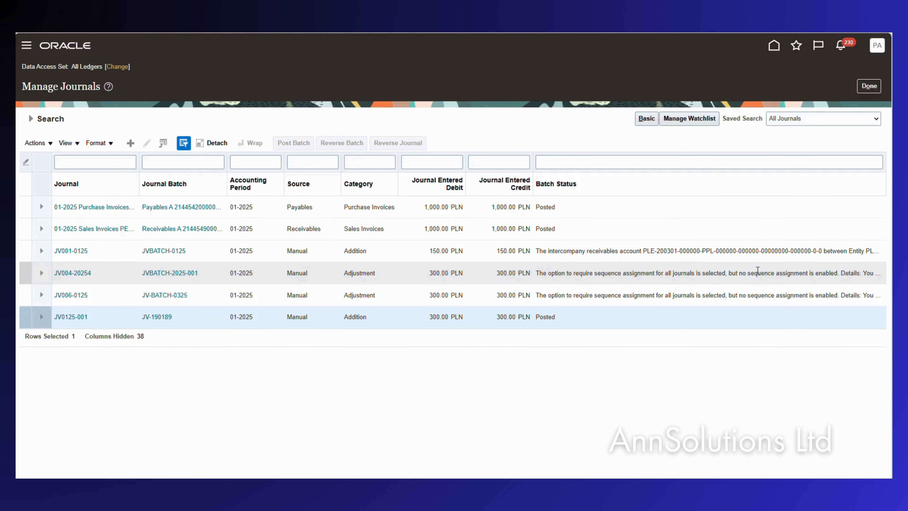
# Open journal JV004-20254 to examine its batch status and balancing lines, close it and go to the home page
pyautogui.click(70, 273)
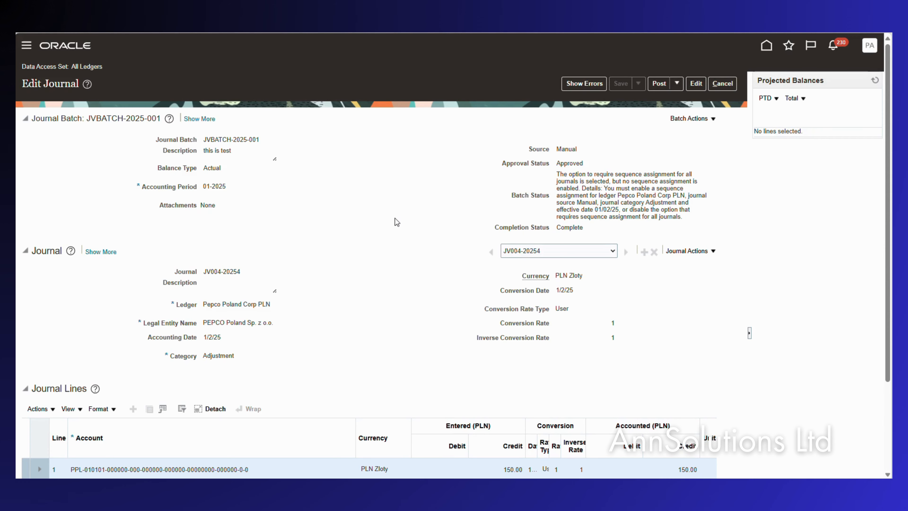
pyautogui.scroll(-3, 335, 316)
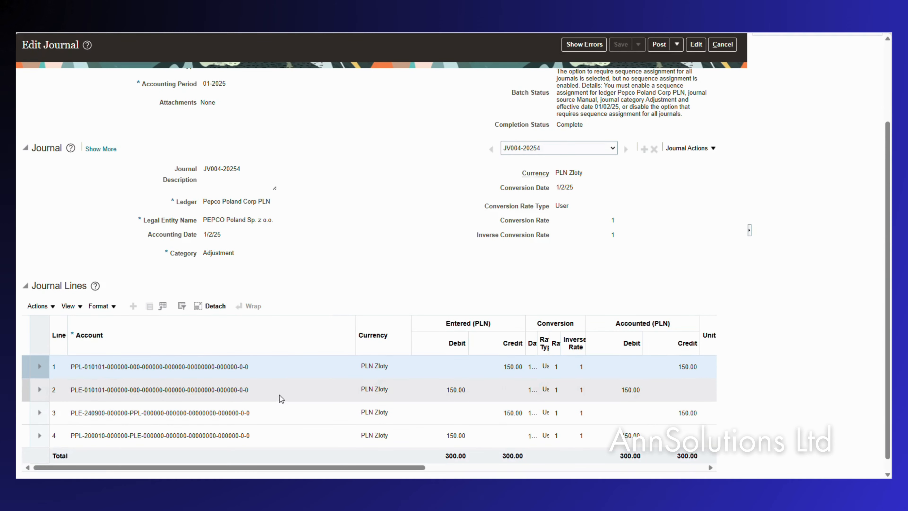
pyautogui.scroll(5, 282, 399)
pyautogui.click(722, 84)
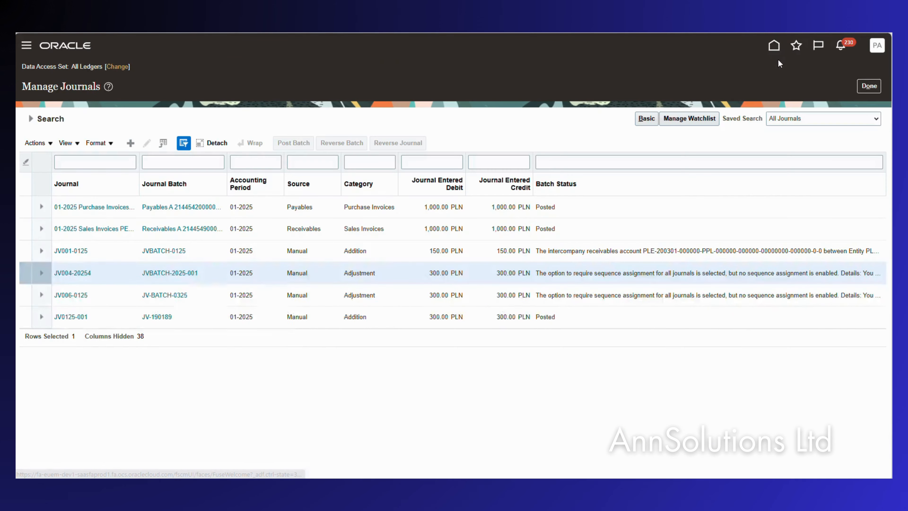
pyautogui.click(774, 45)
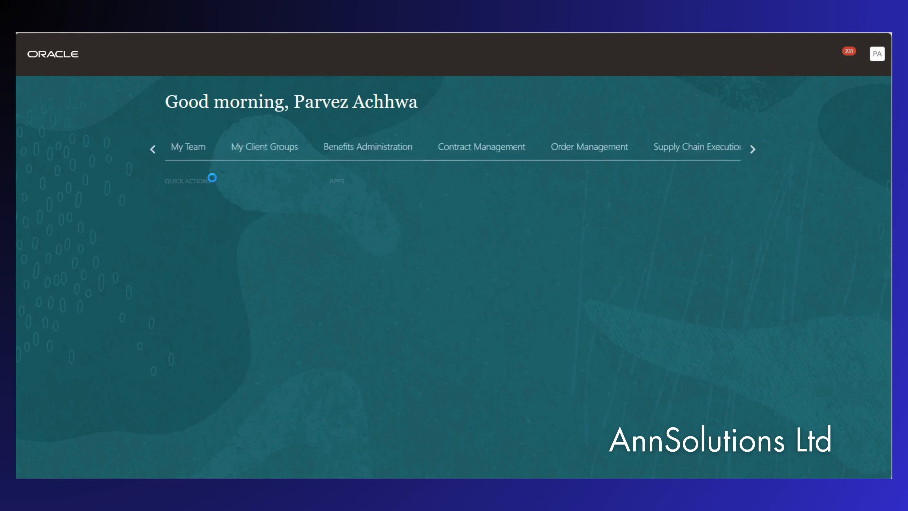